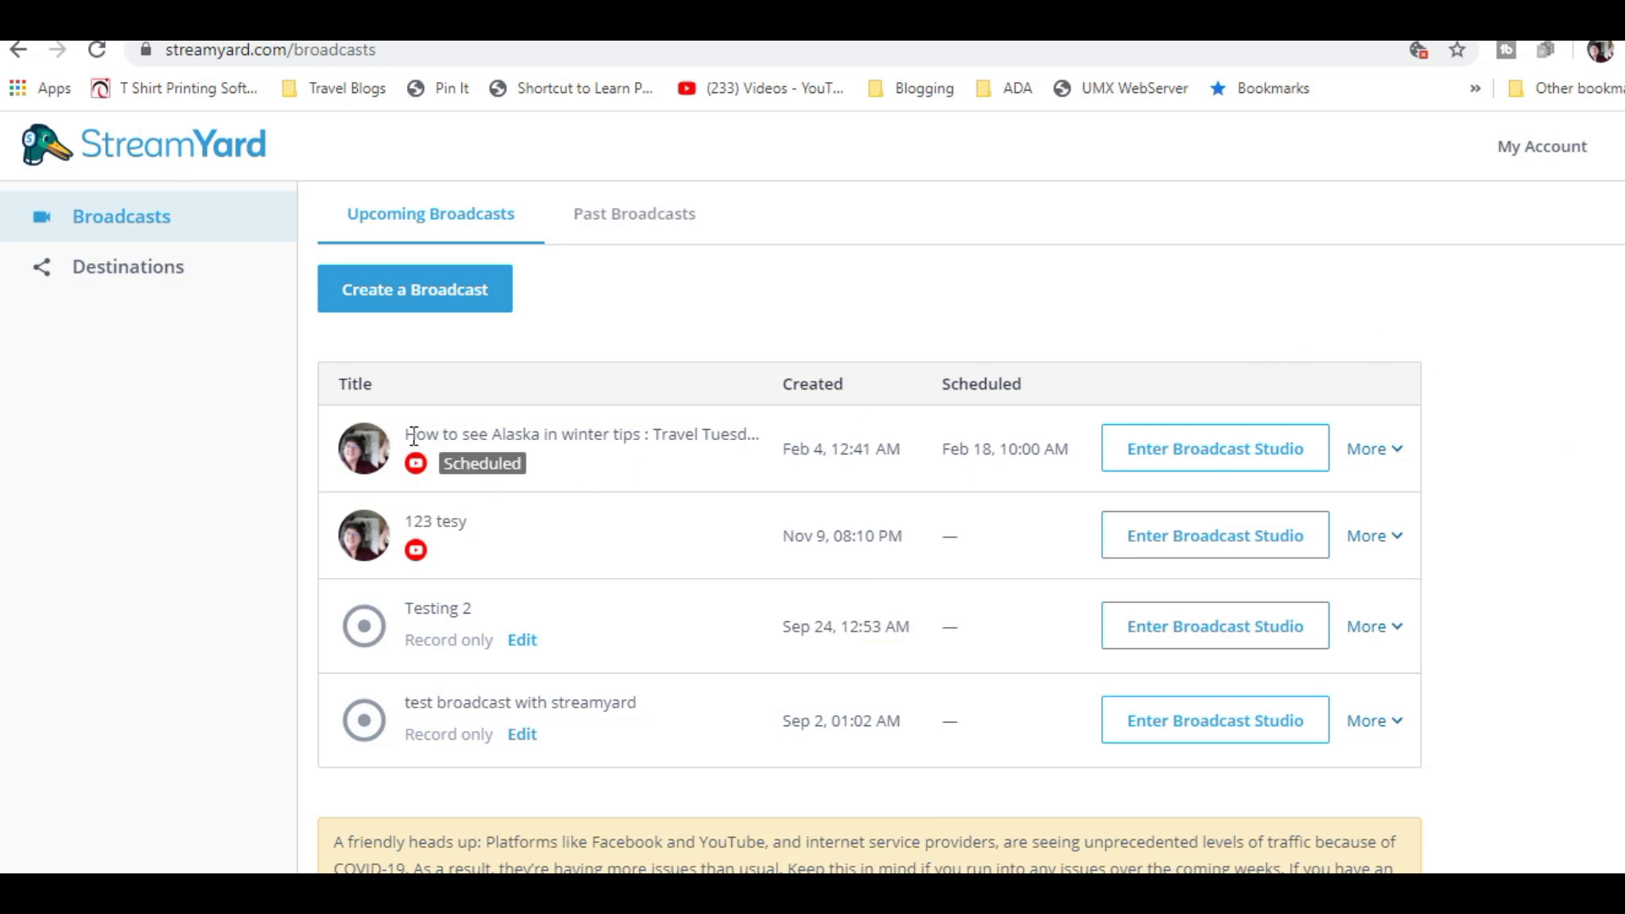
# Review the upcoming broadcasts list and the COVID-19 service notice below it.
pyautogui.moveTo(406, 433); pyautogui.dragTo(1454, 756)
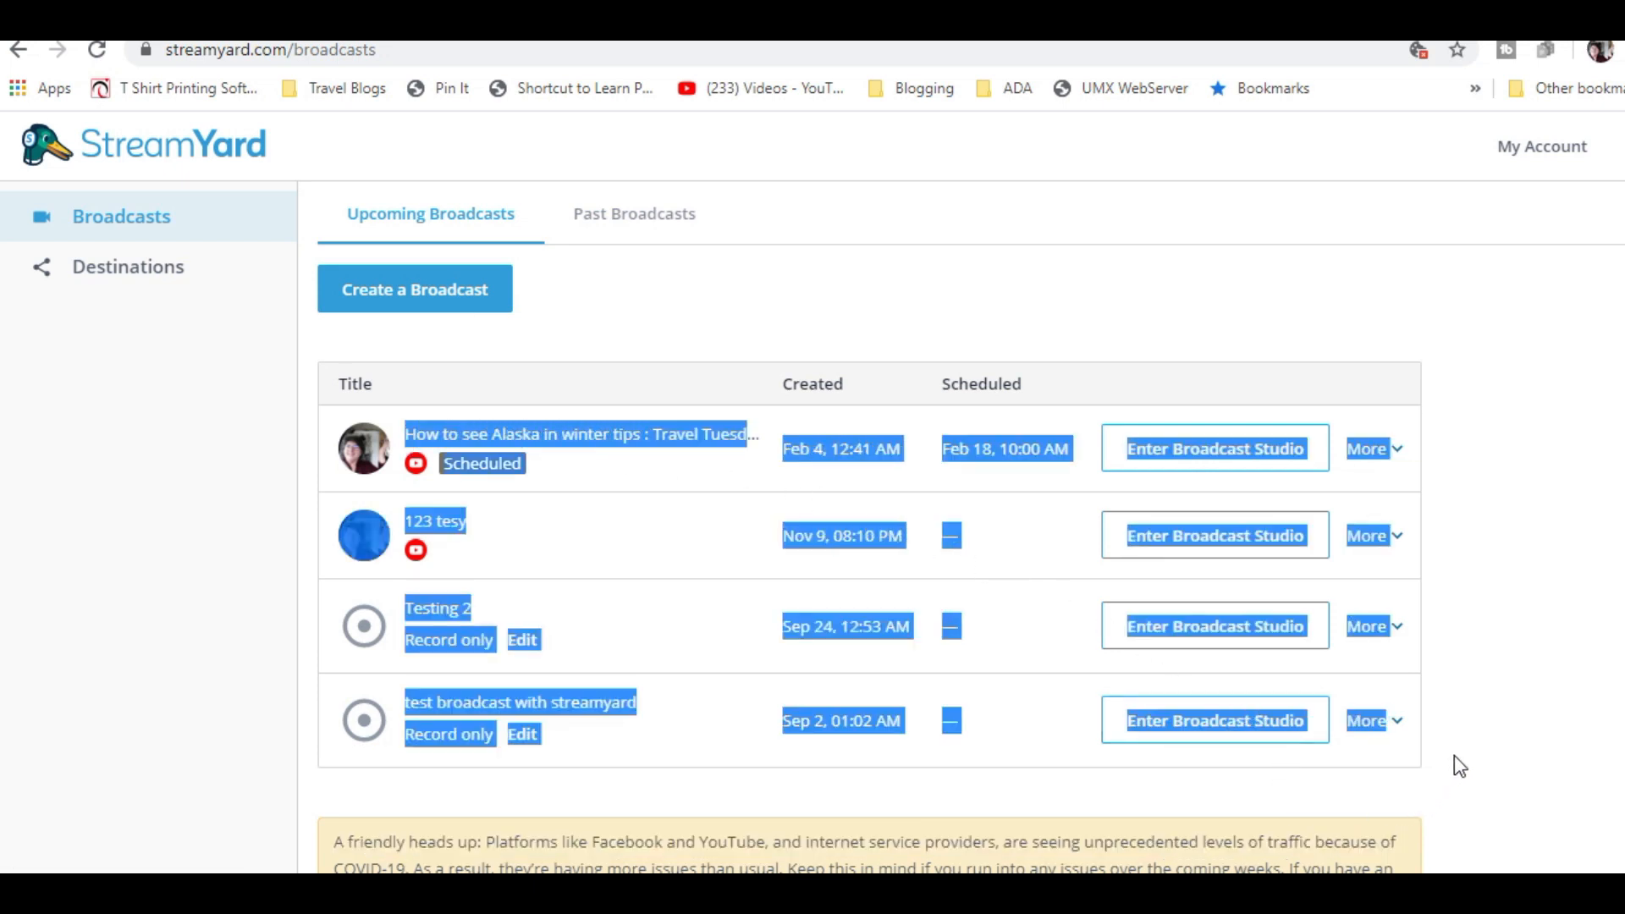
pyautogui.click(1518, 720)
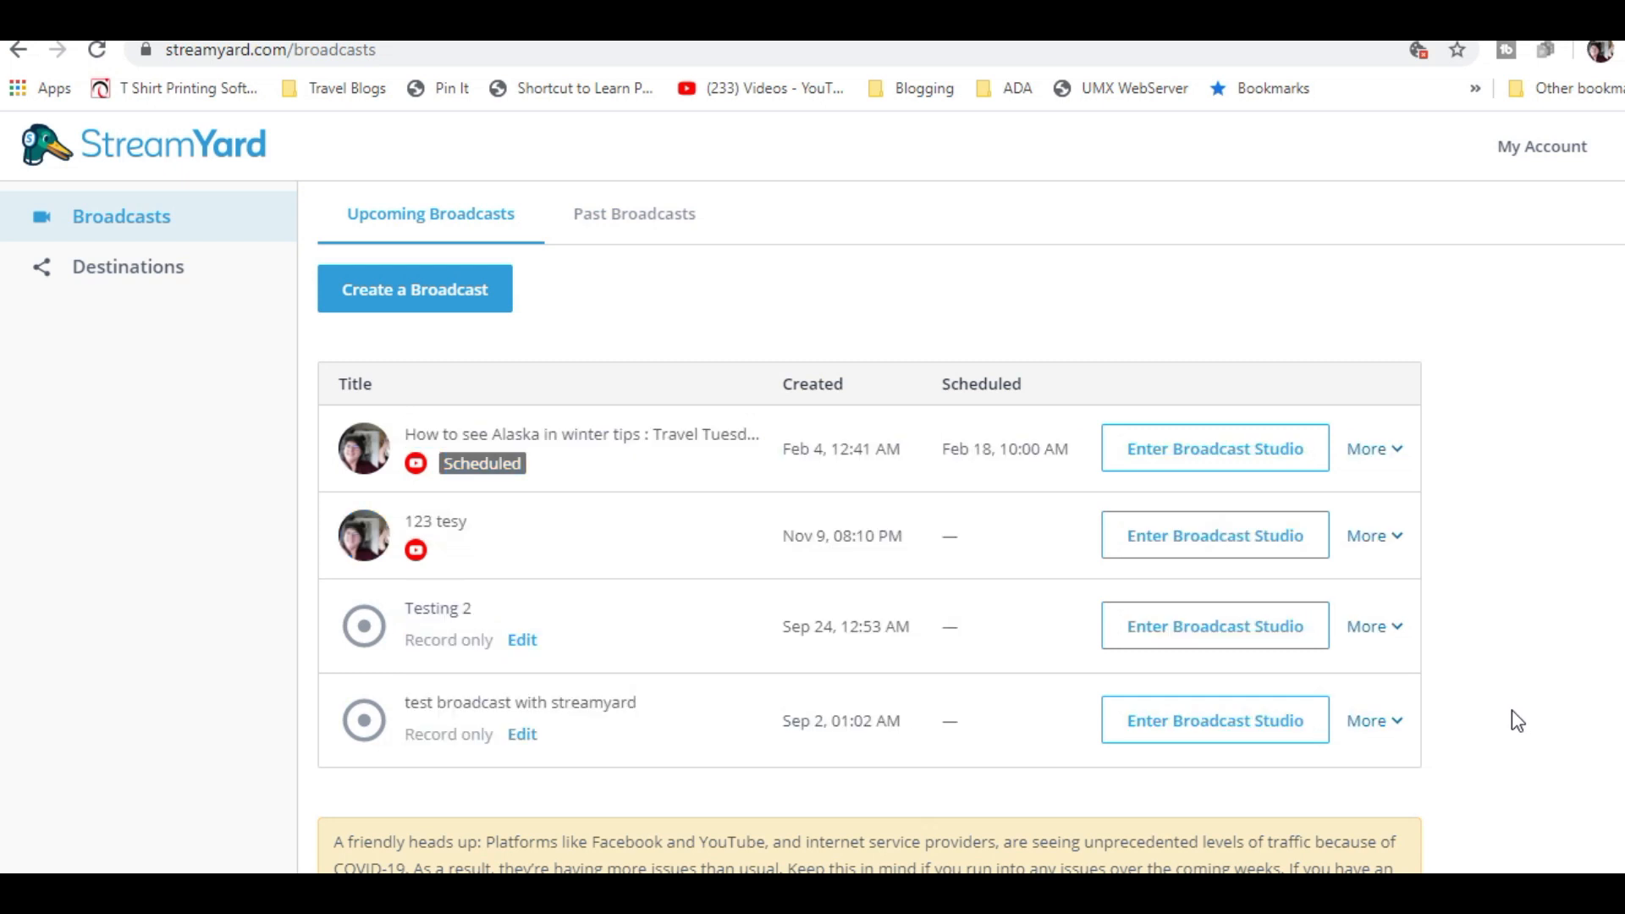
pyautogui.scroll(-1, 1549, 725)
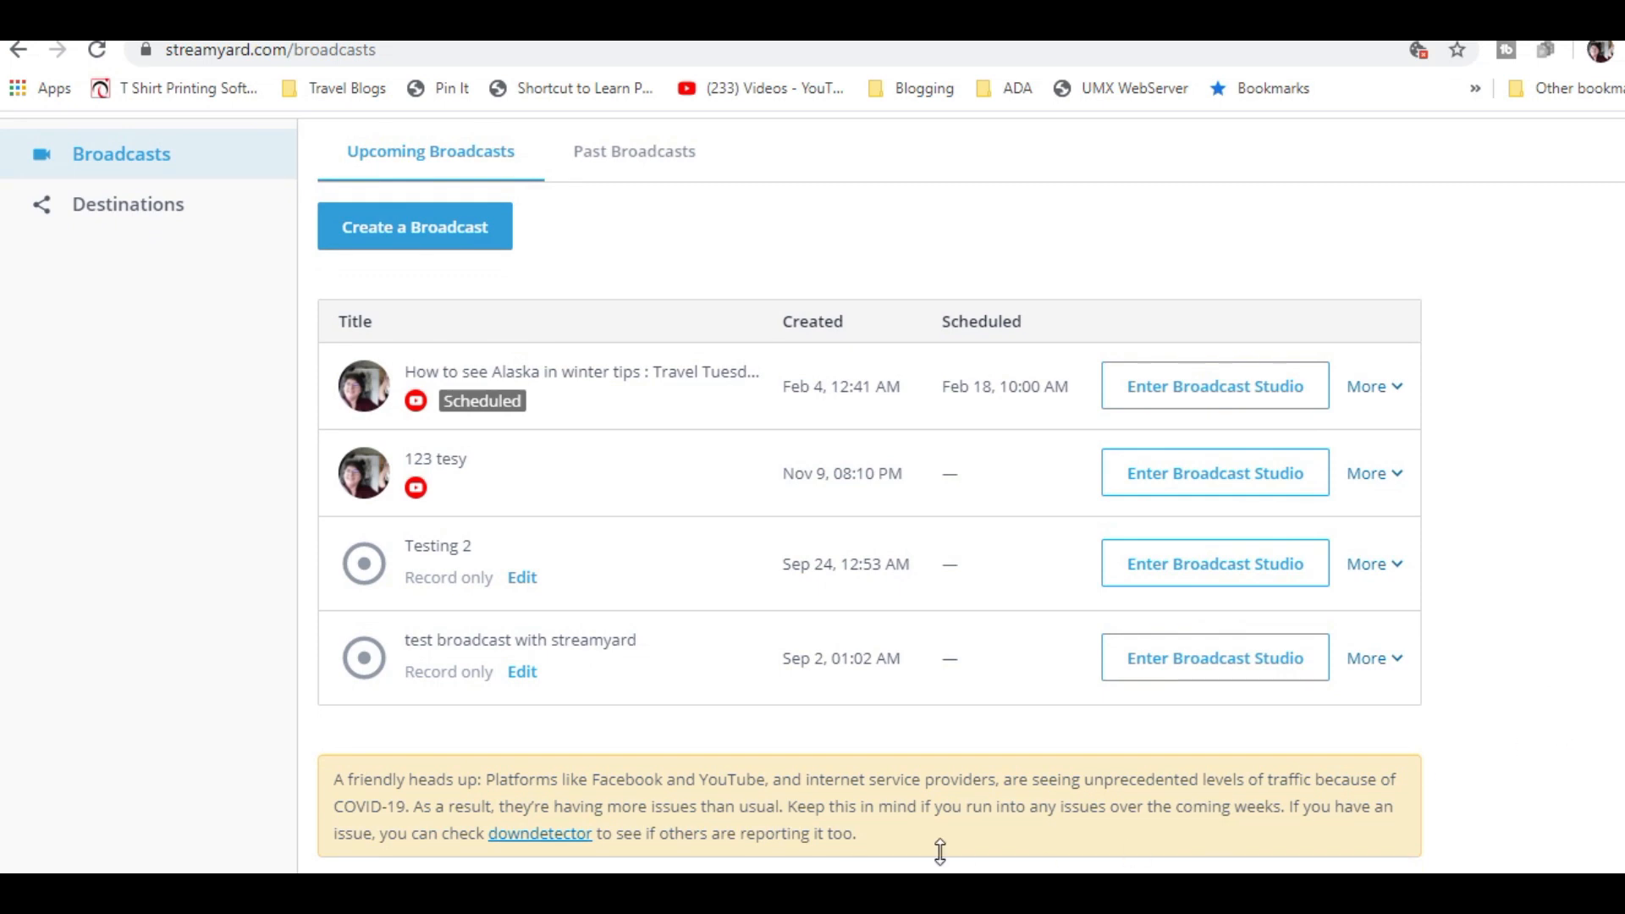
pyautogui.moveTo(881, 838); pyautogui.dragTo(374, 760)
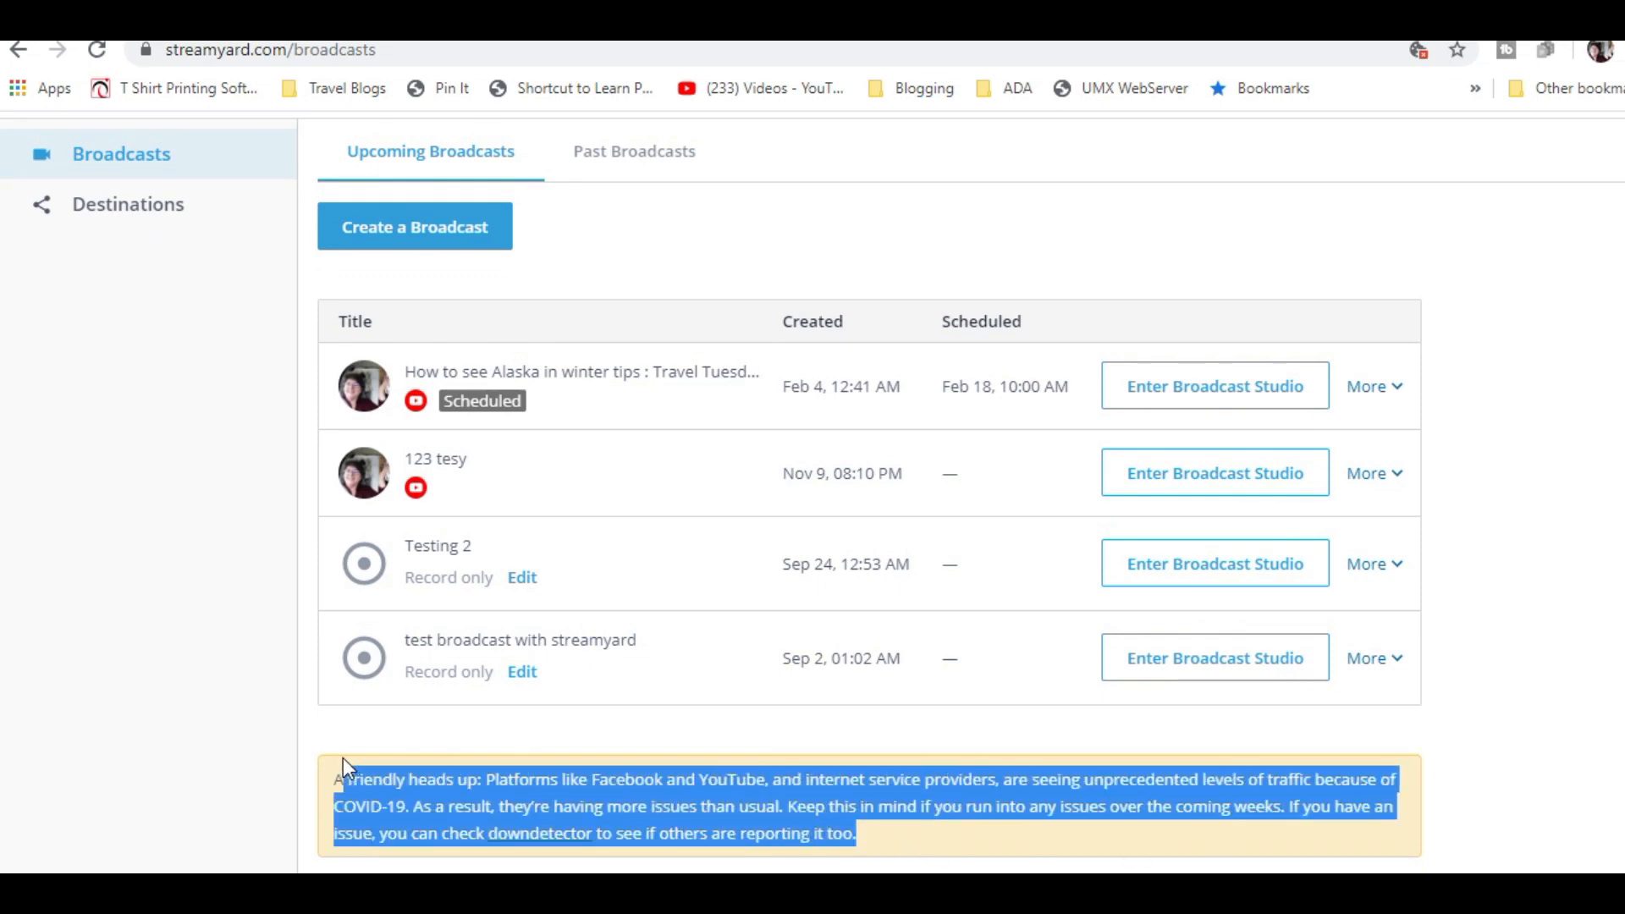
pyautogui.click(998, 845)
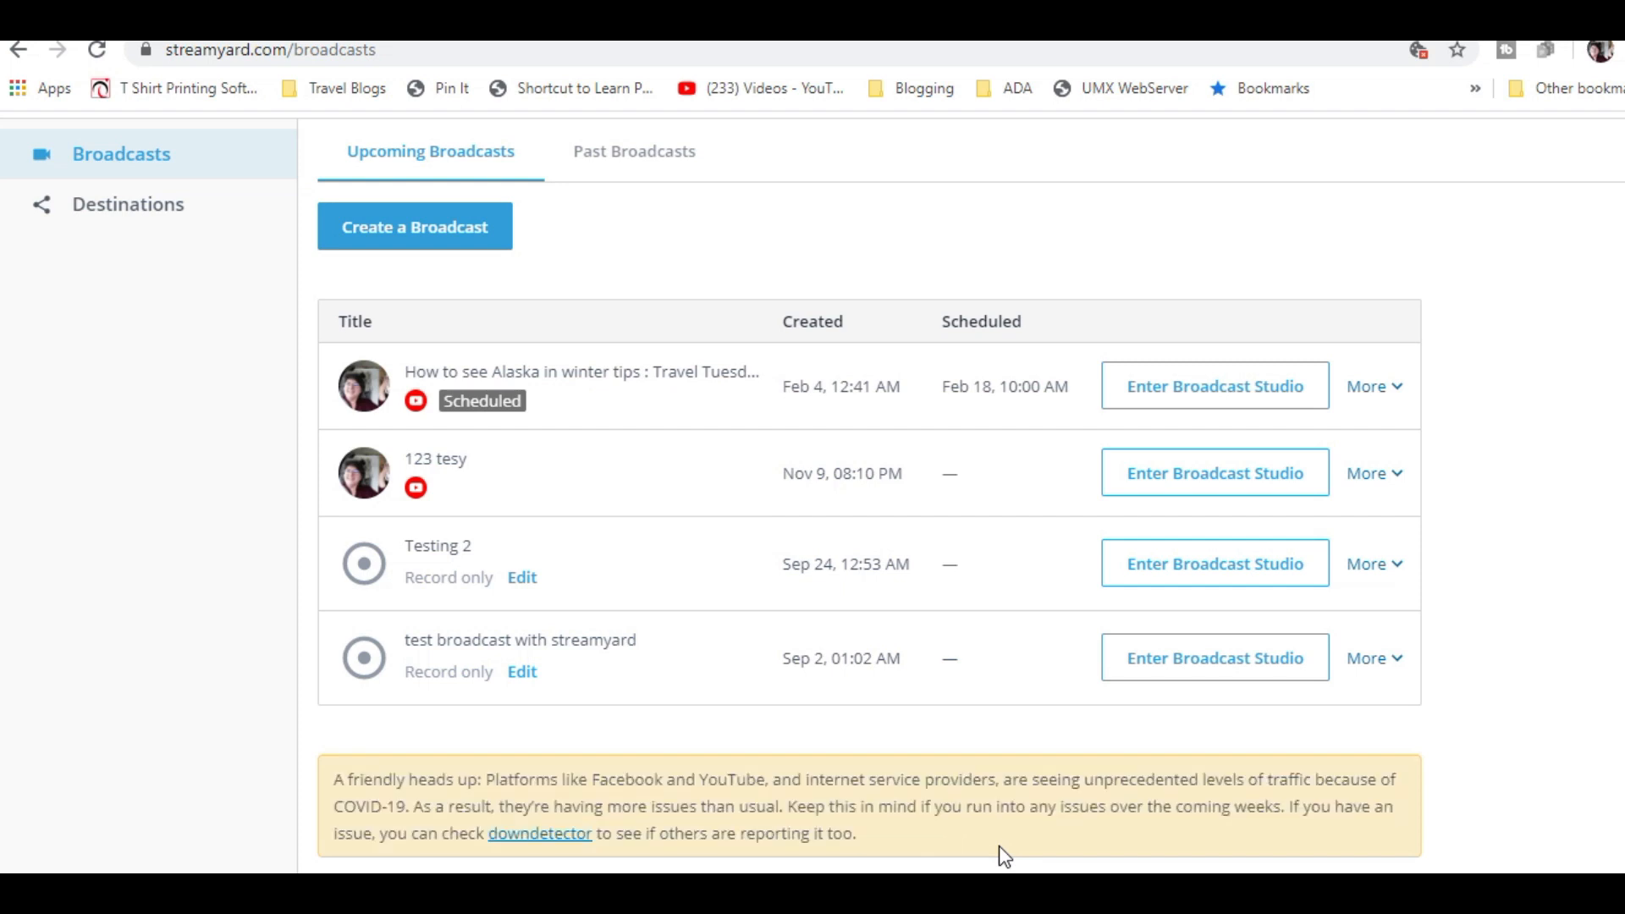
pyautogui.scroll(1, 1571, 709)
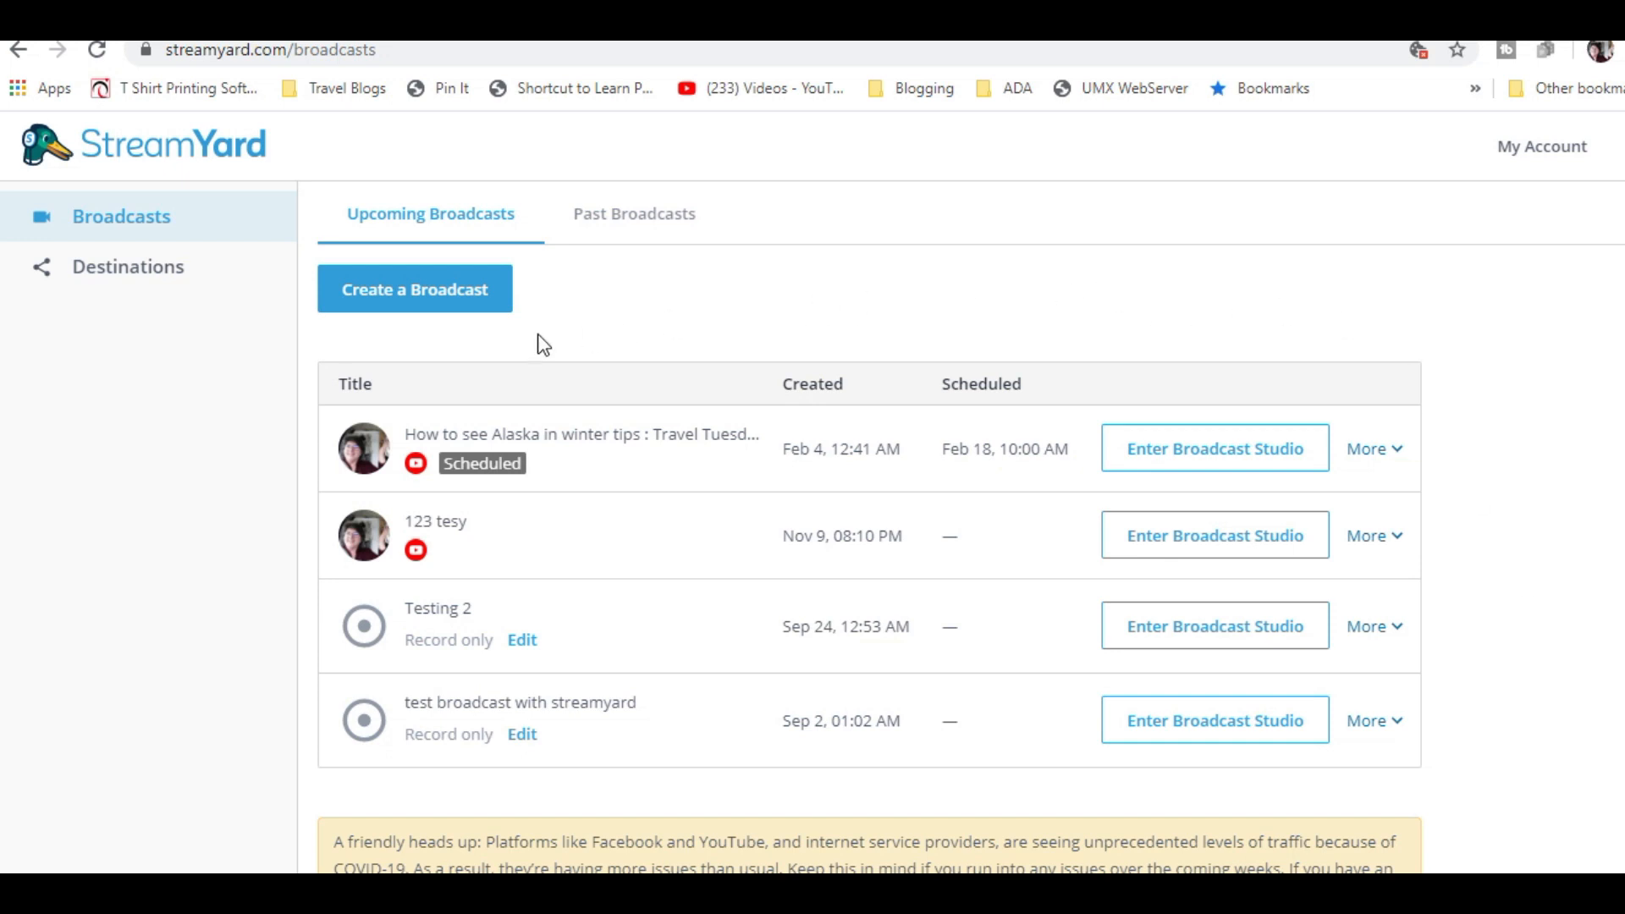
# Open the form for adding a custom RTMP destination and examine the details it requires.
pyautogui.click(132, 275)
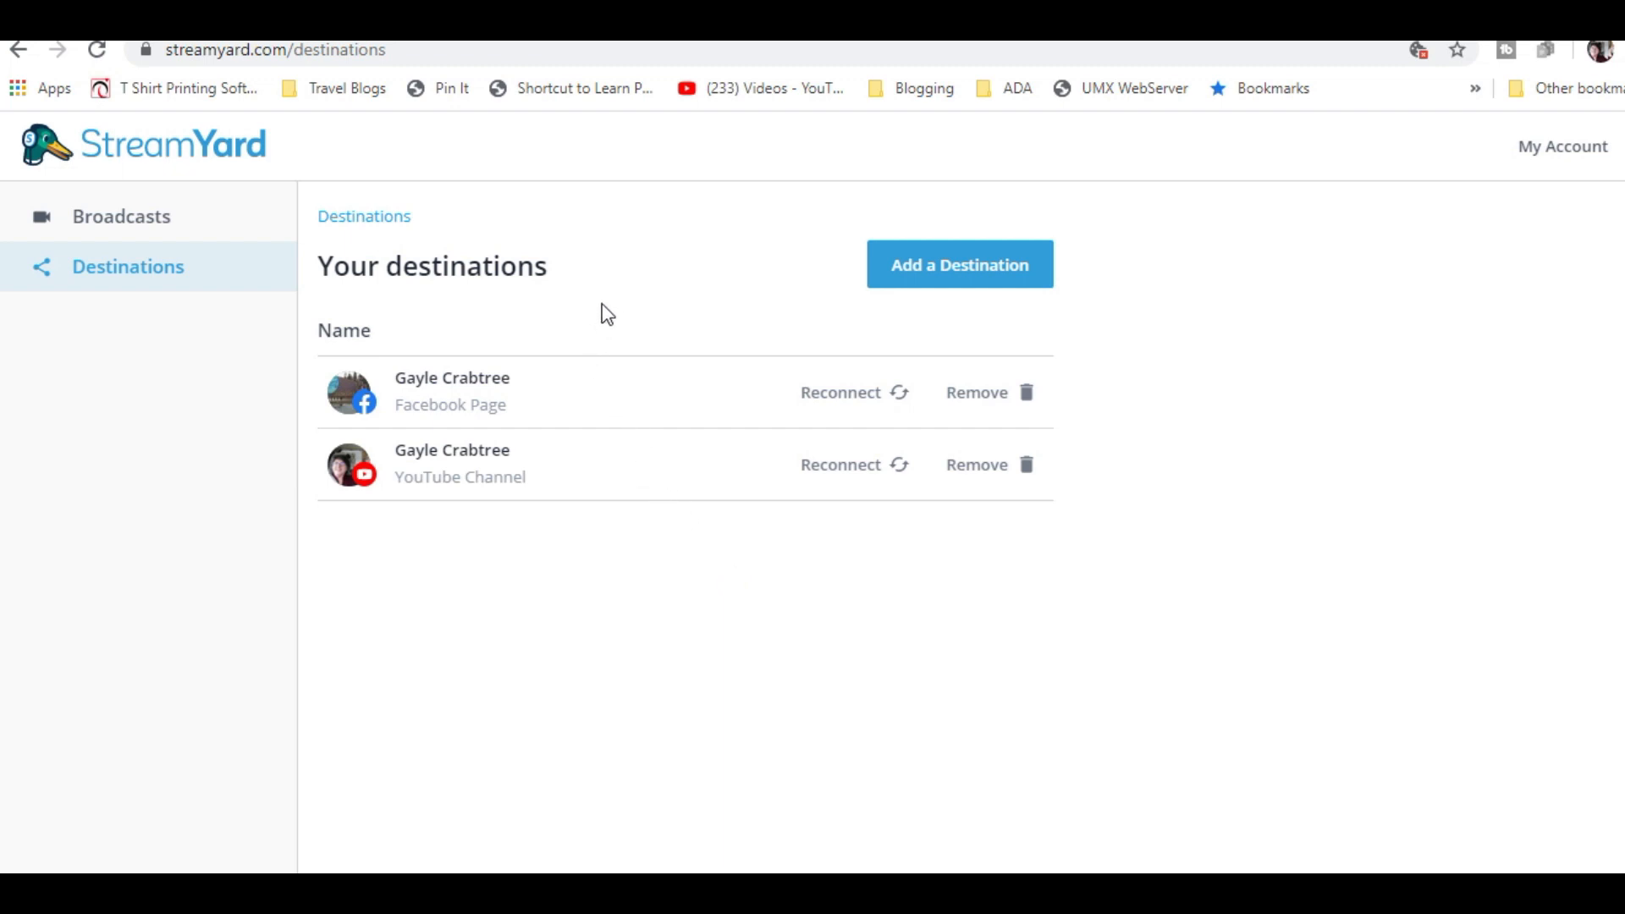
pyautogui.click(969, 277)
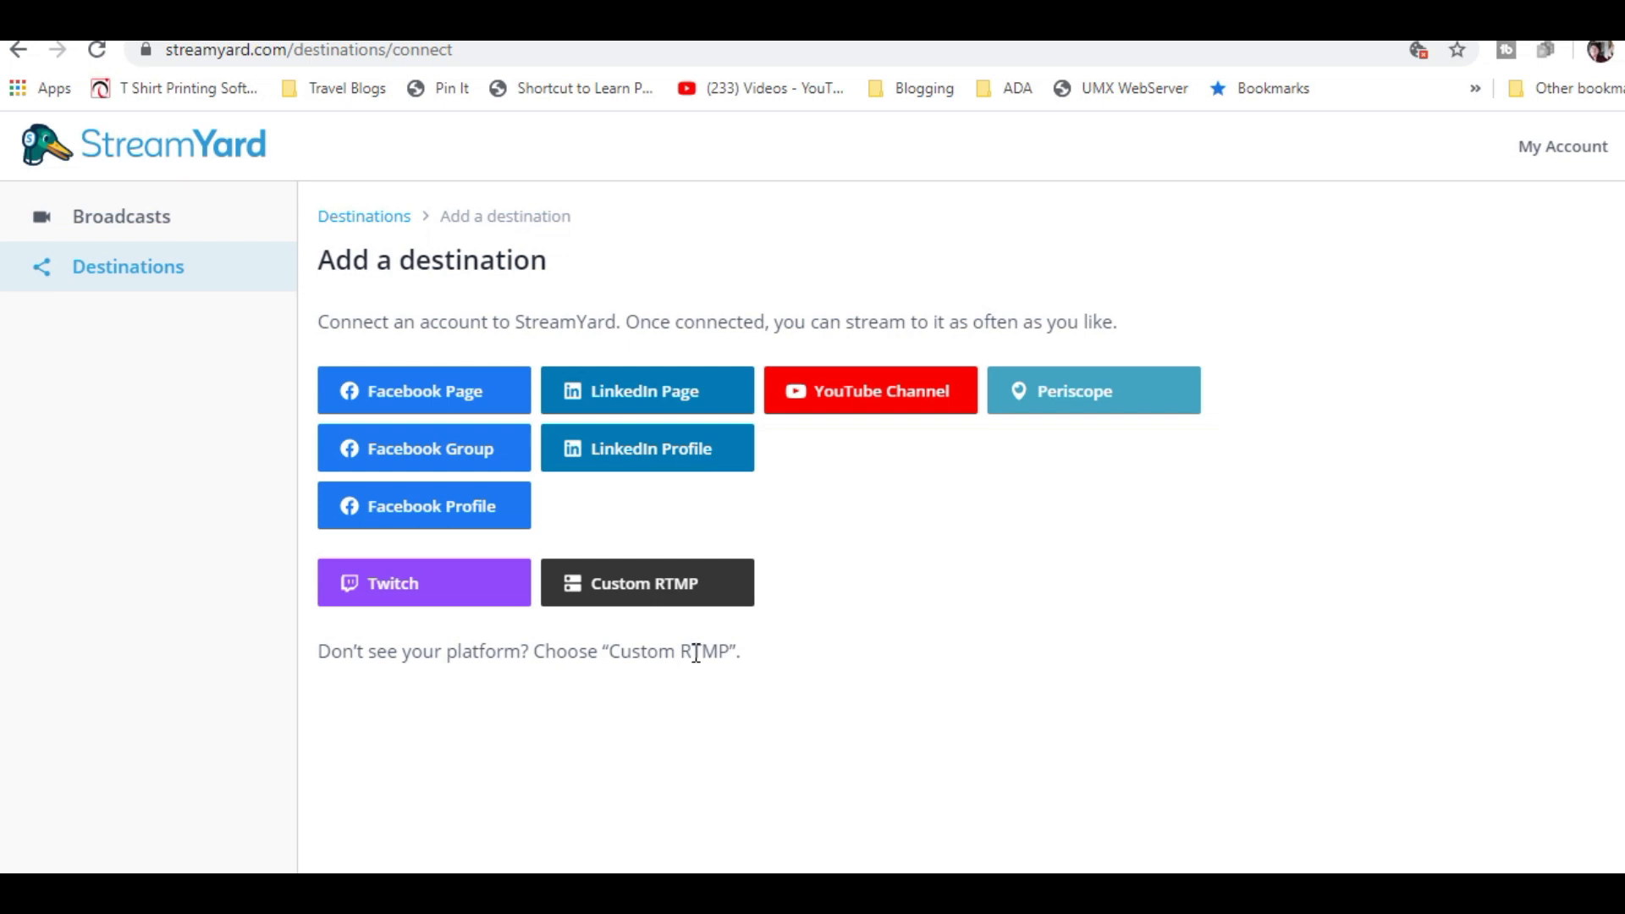
pyautogui.click(668, 593)
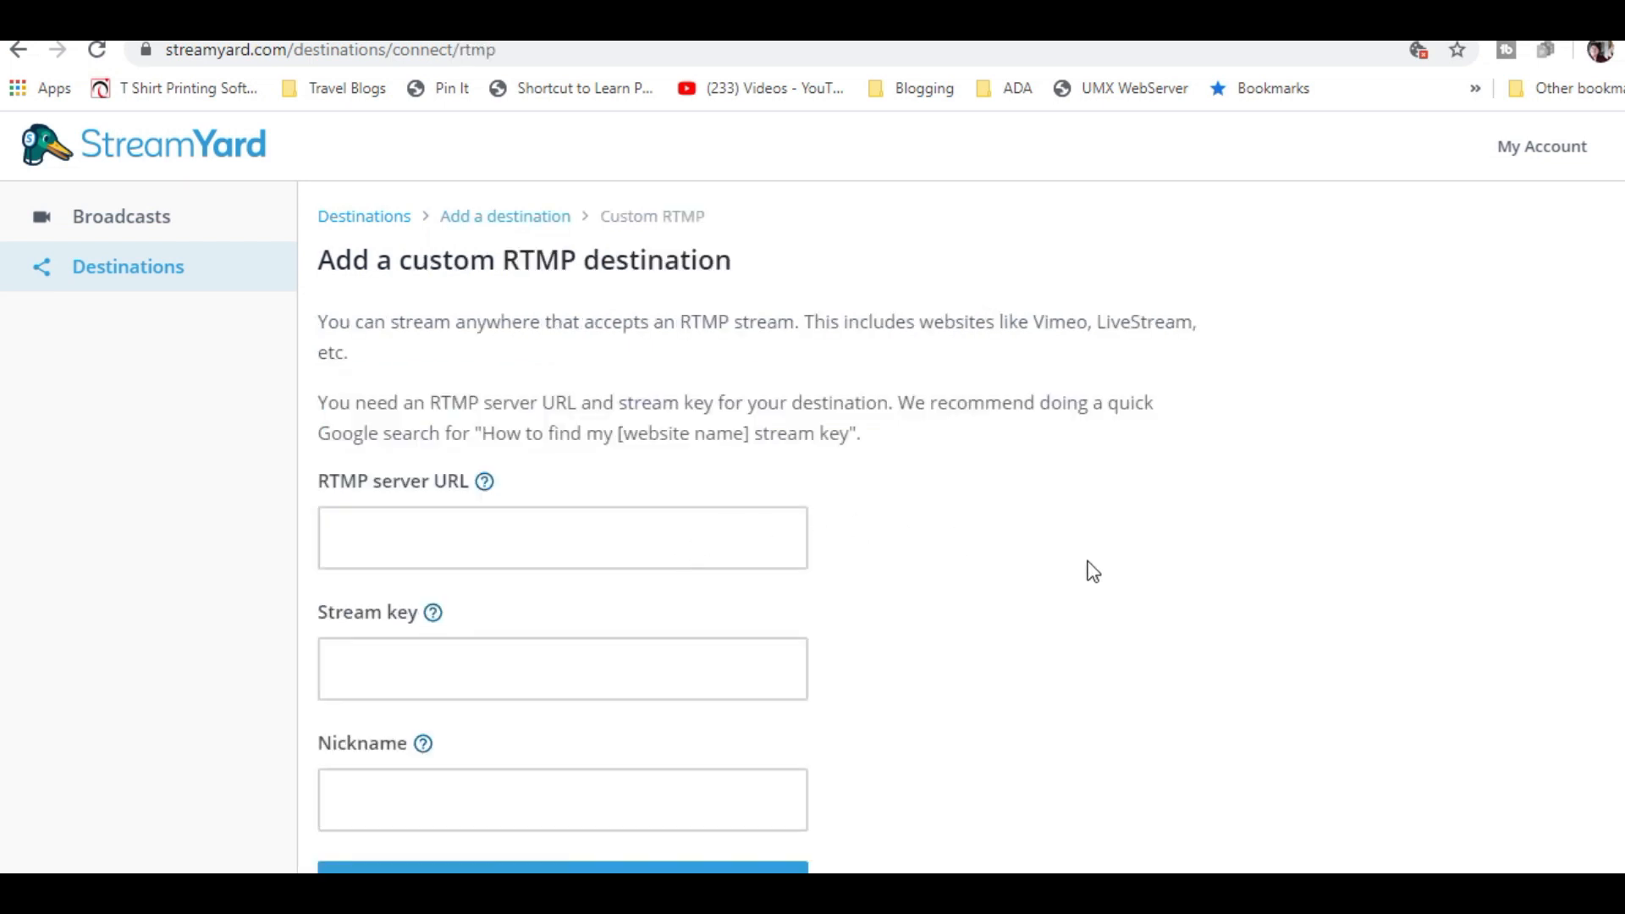
pyautogui.scroll(-1, 1091, 570)
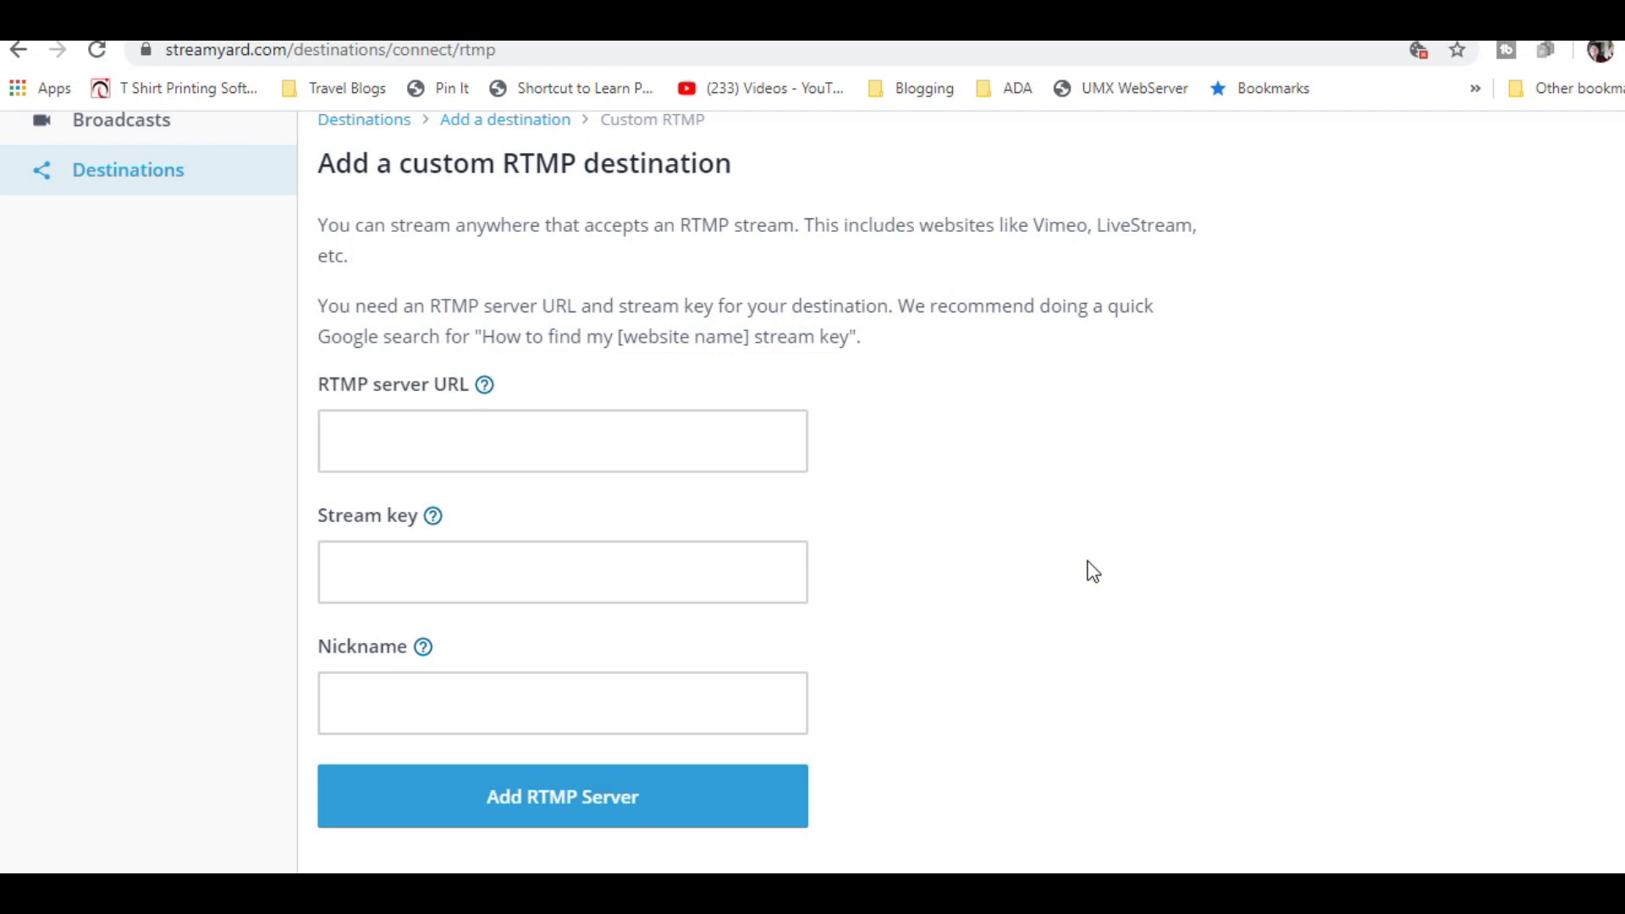
pyautogui.scroll(1, 440, 303)
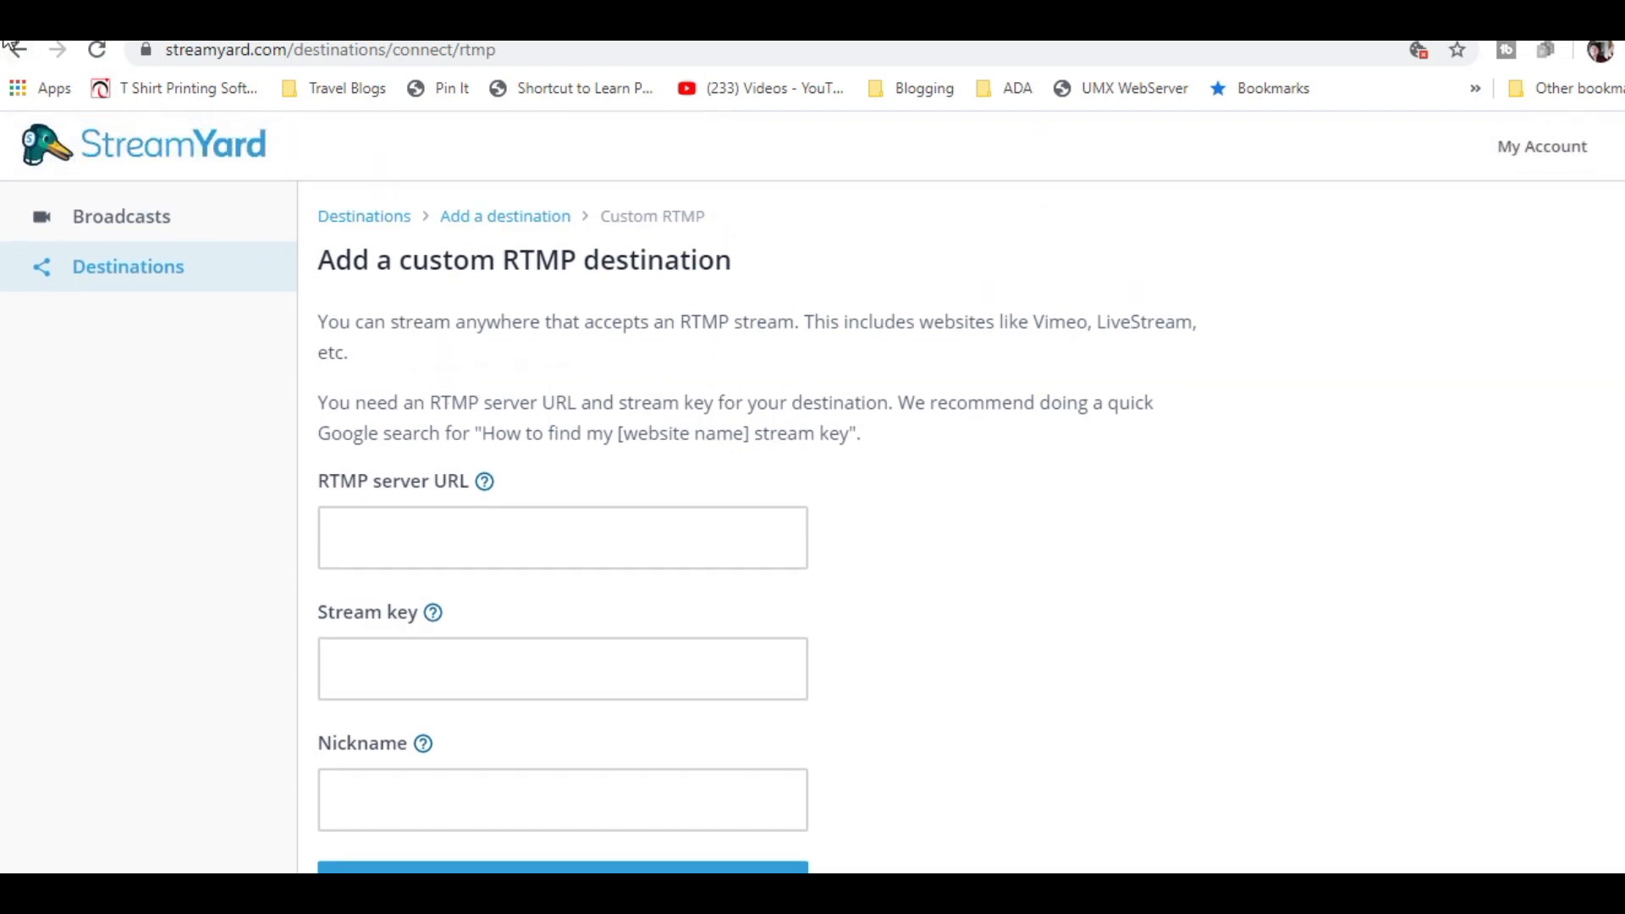
# Start adding a YouTube Channel destination, selecting the Google account and its Overcoming the Obstacles brand account.
pyautogui.click(145, 279)
pyautogui.click(1034, 276)
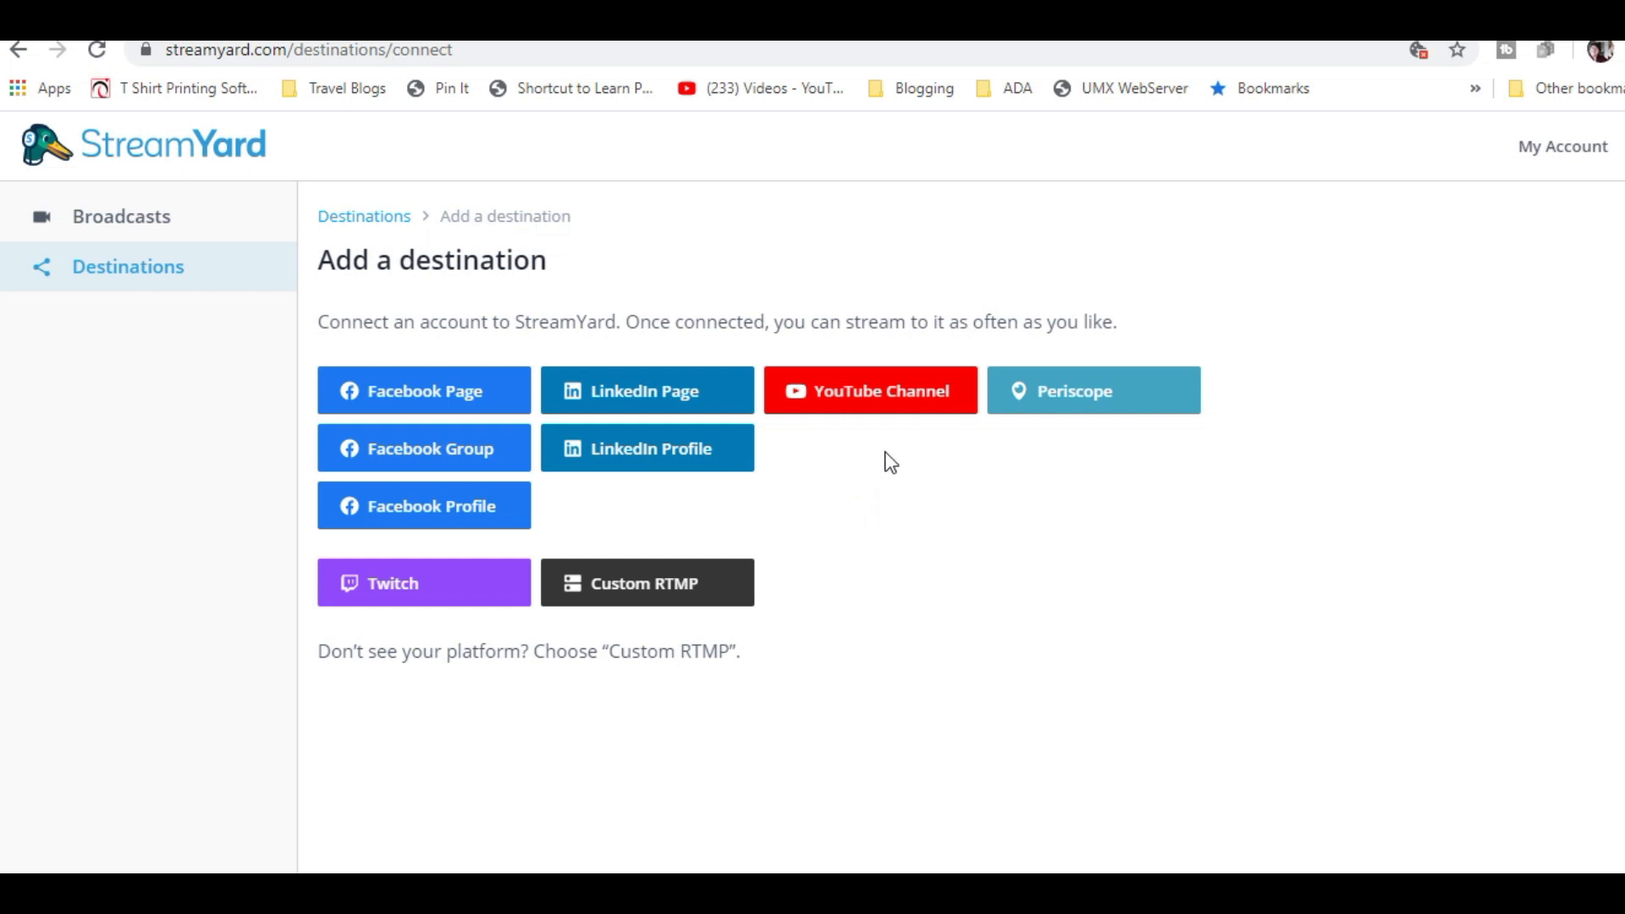
pyautogui.click(885, 415)
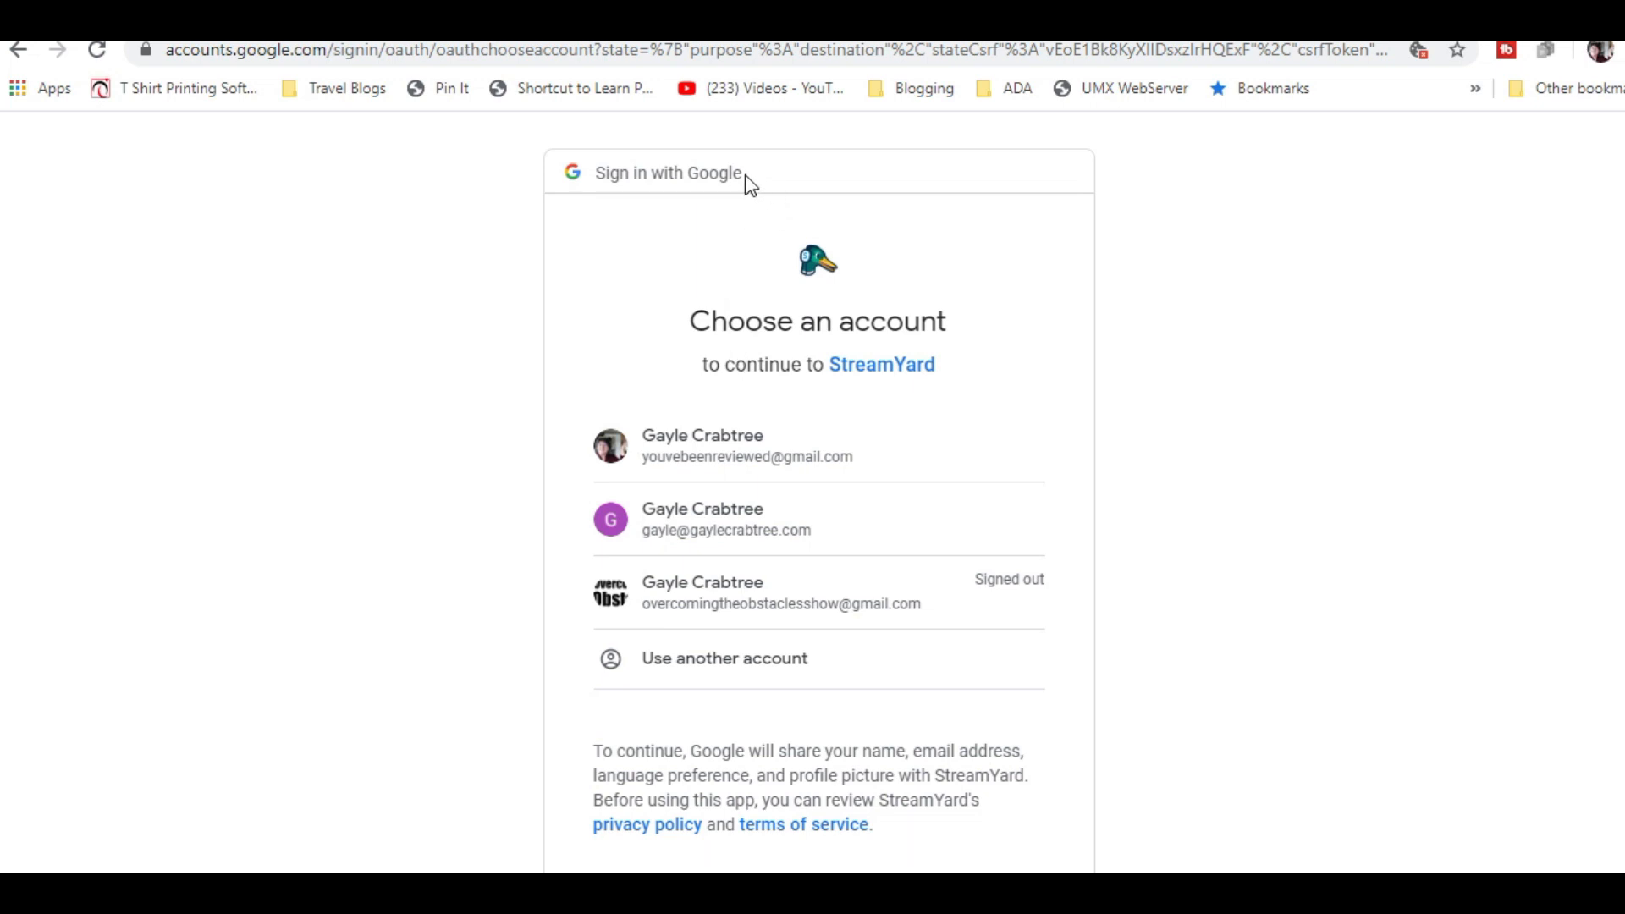
pyautogui.click(745, 458)
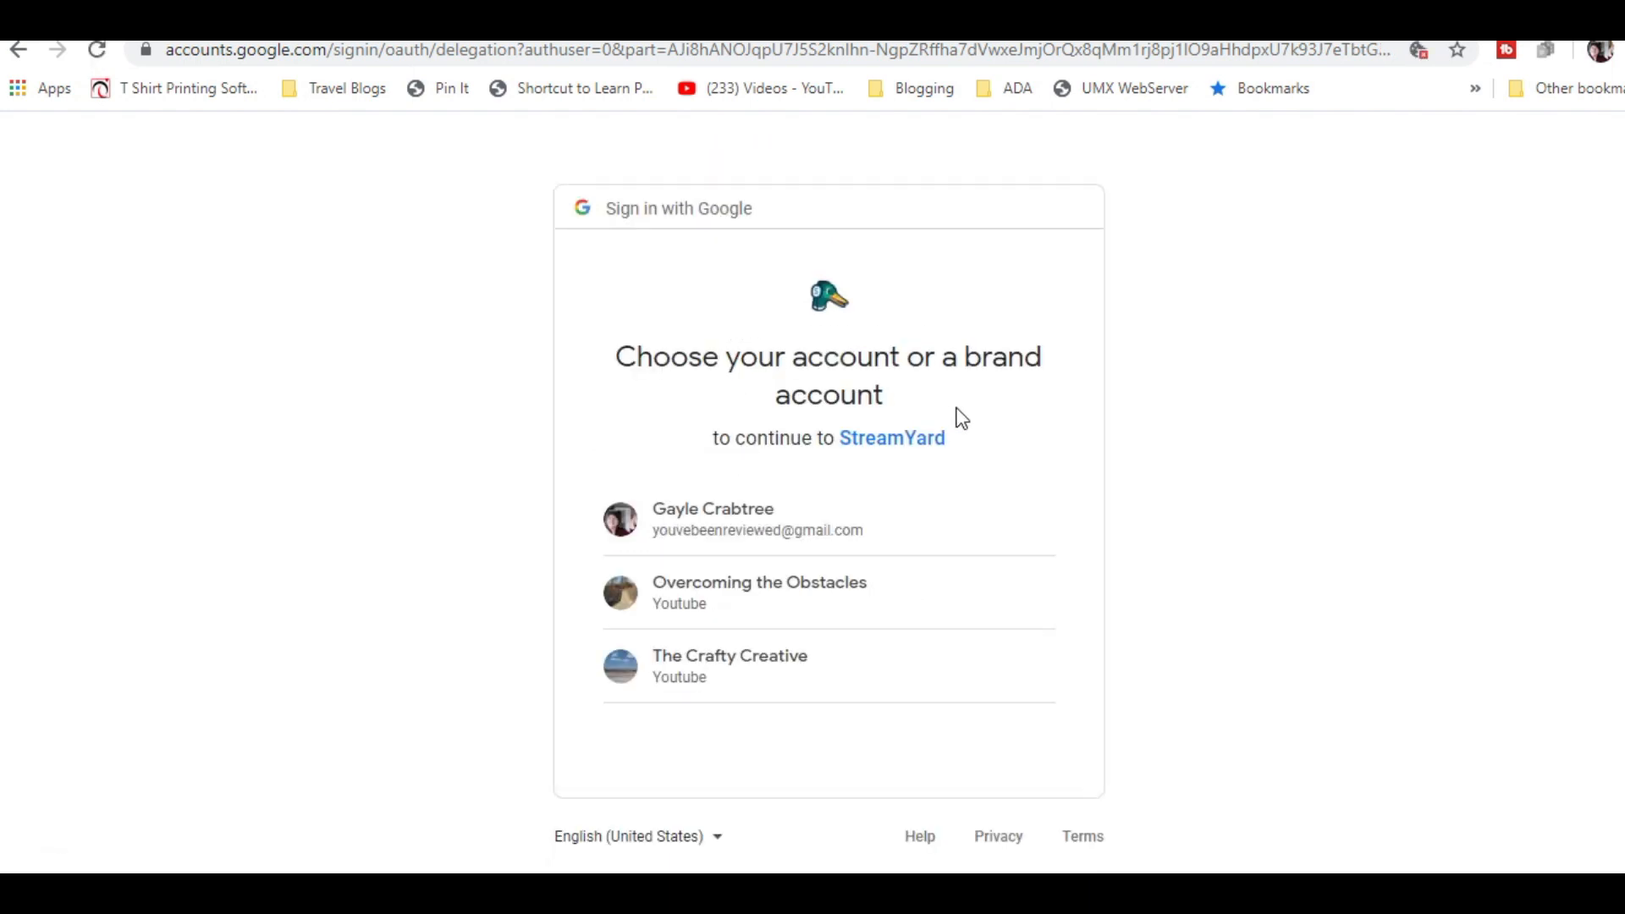
pyautogui.click(777, 606)
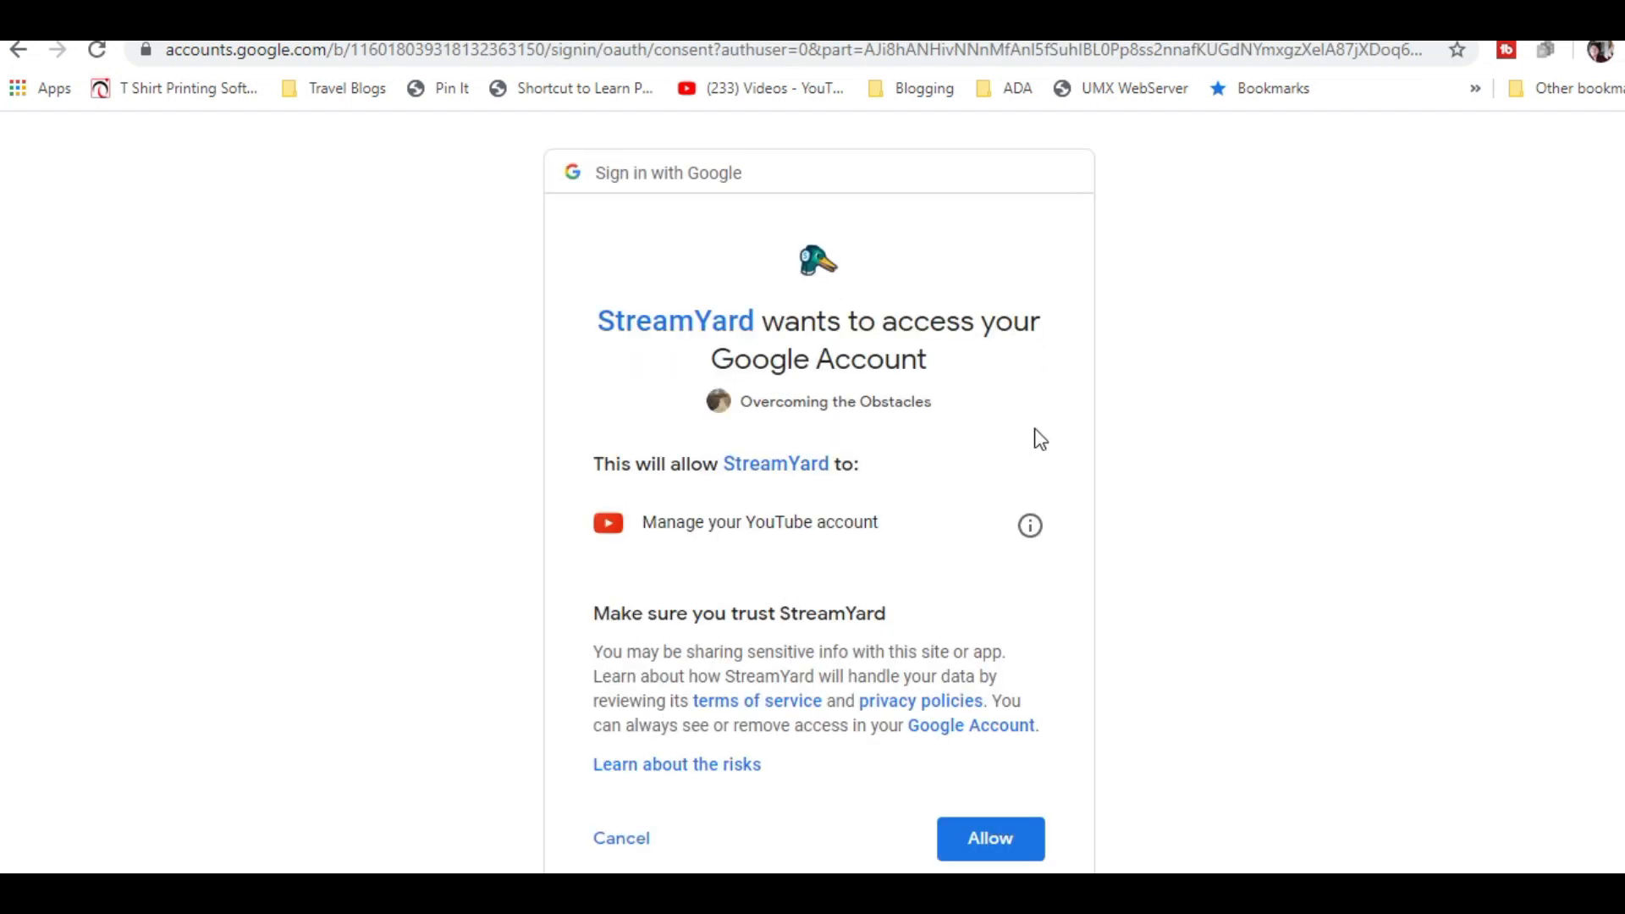
# Review Google's information on third-party access risks and allow StreamYard to manage the Overcoming the Obstacles YouTube account.
pyautogui.scroll(-2, 1167, 419)
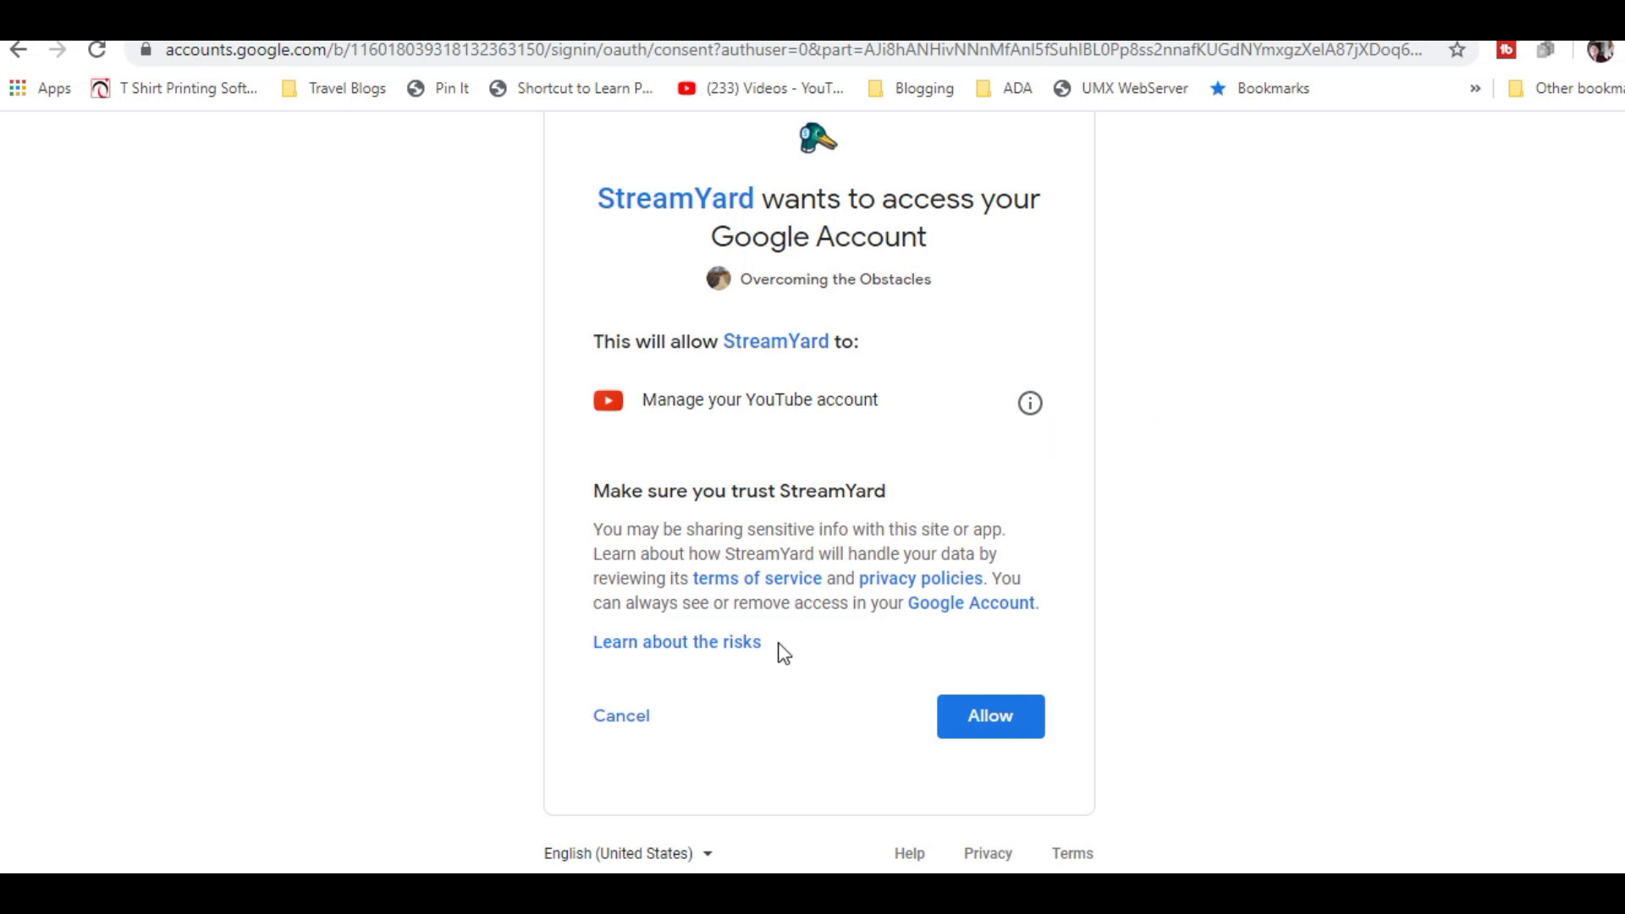
pyautogui.click(724, 647)
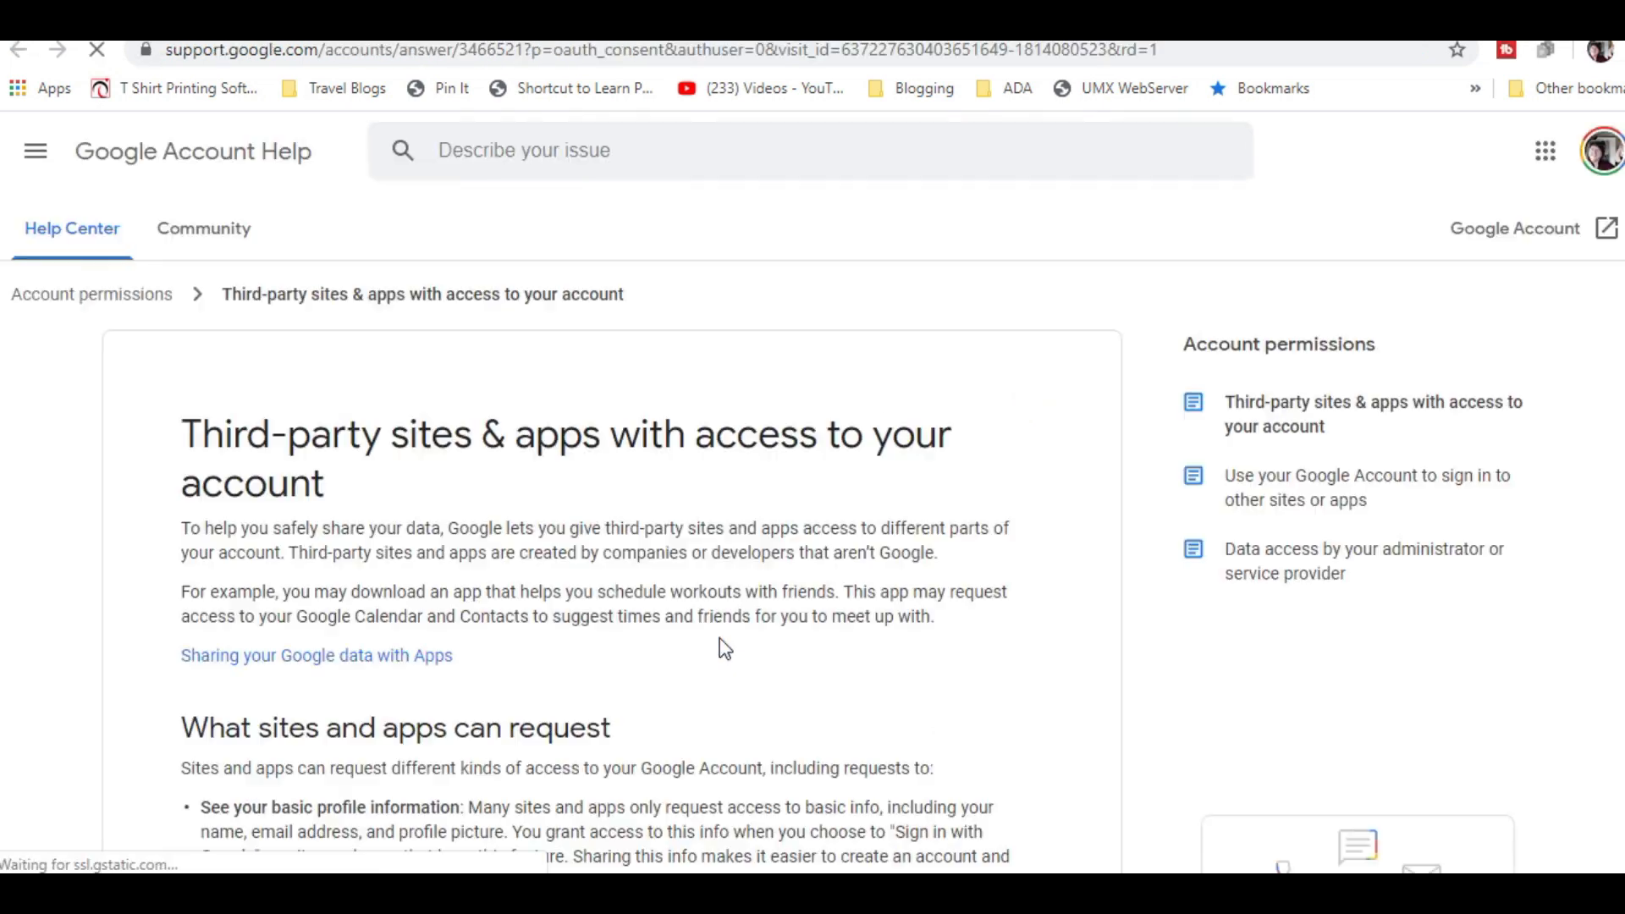
pyautogui.scroll(-2, 1080, 540)
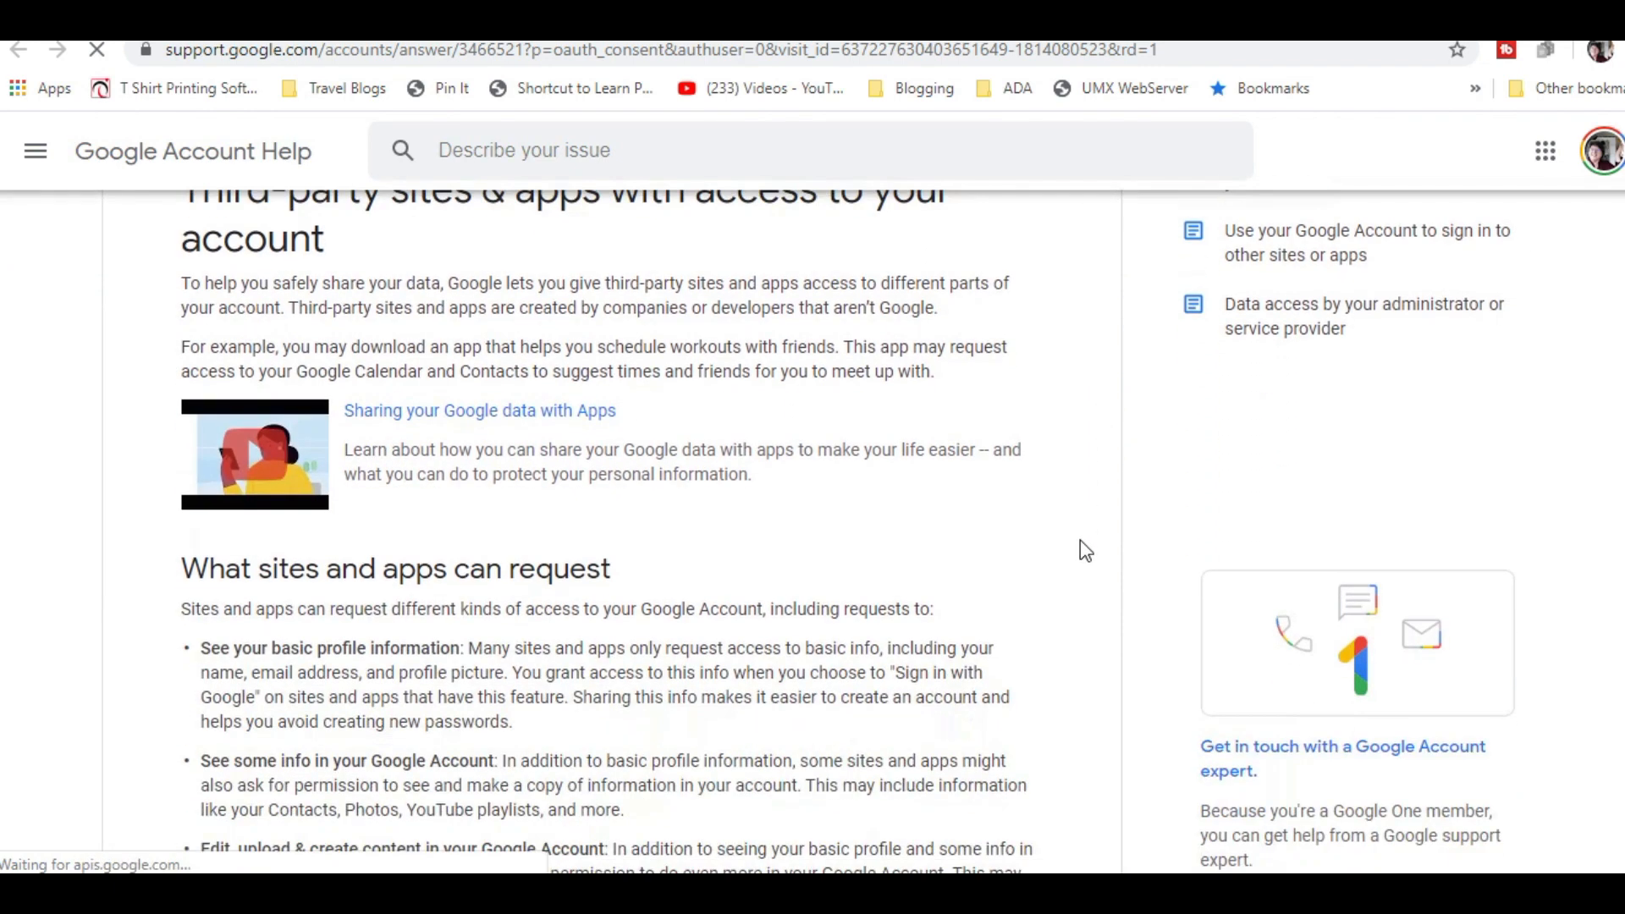
pyautogui.scroll(2, 1080, 540)
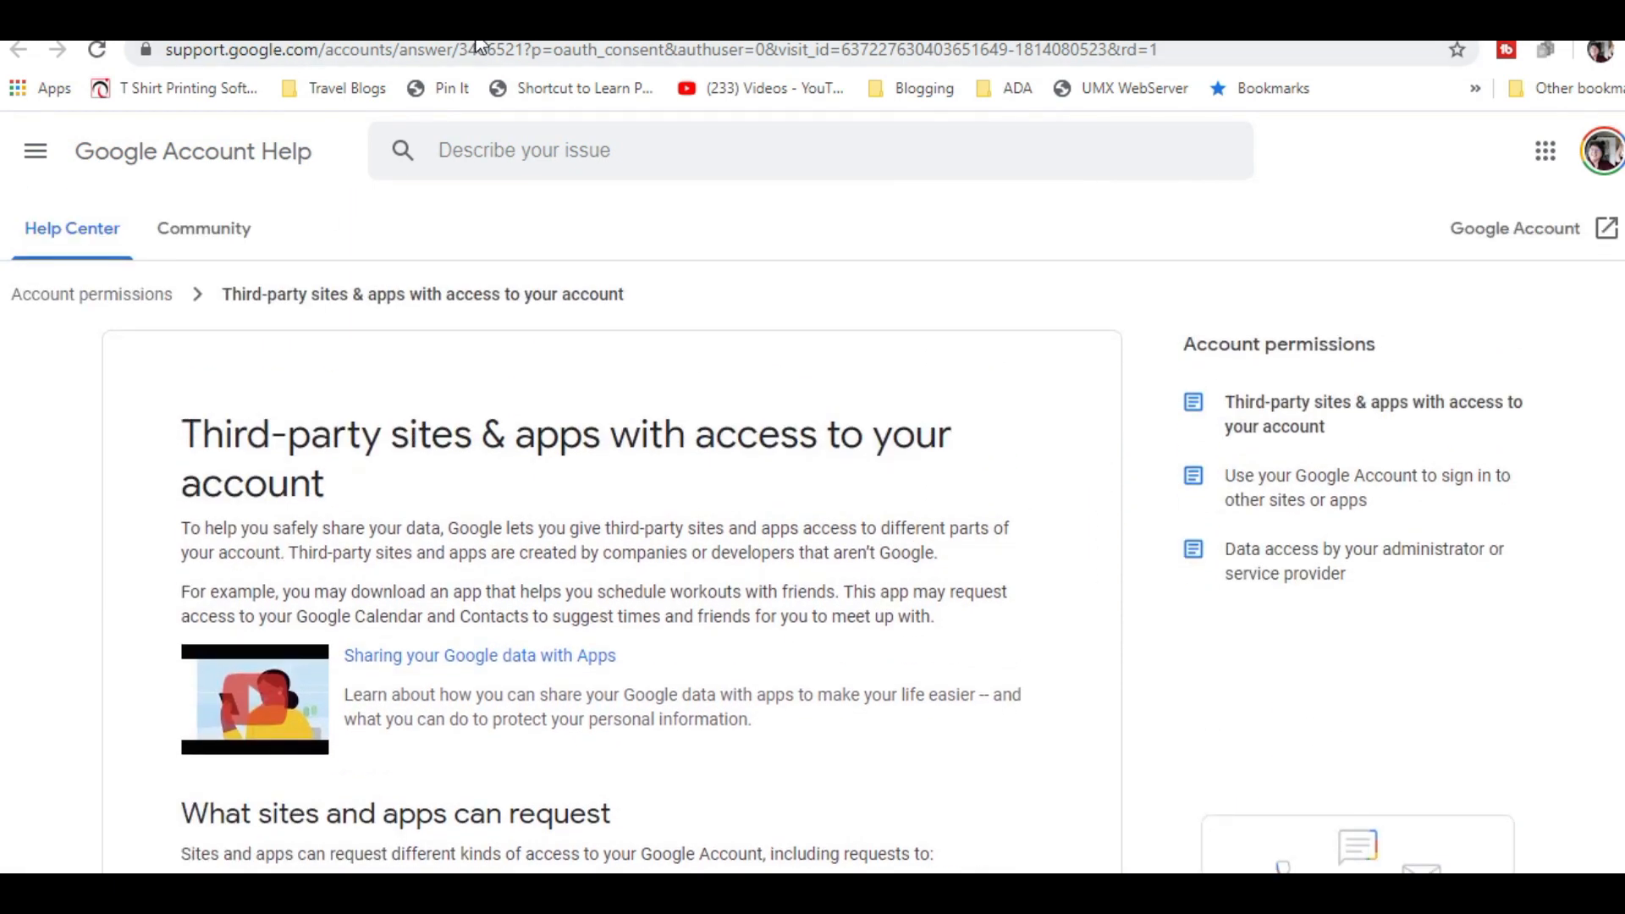
pyautogui.click(481, 13)
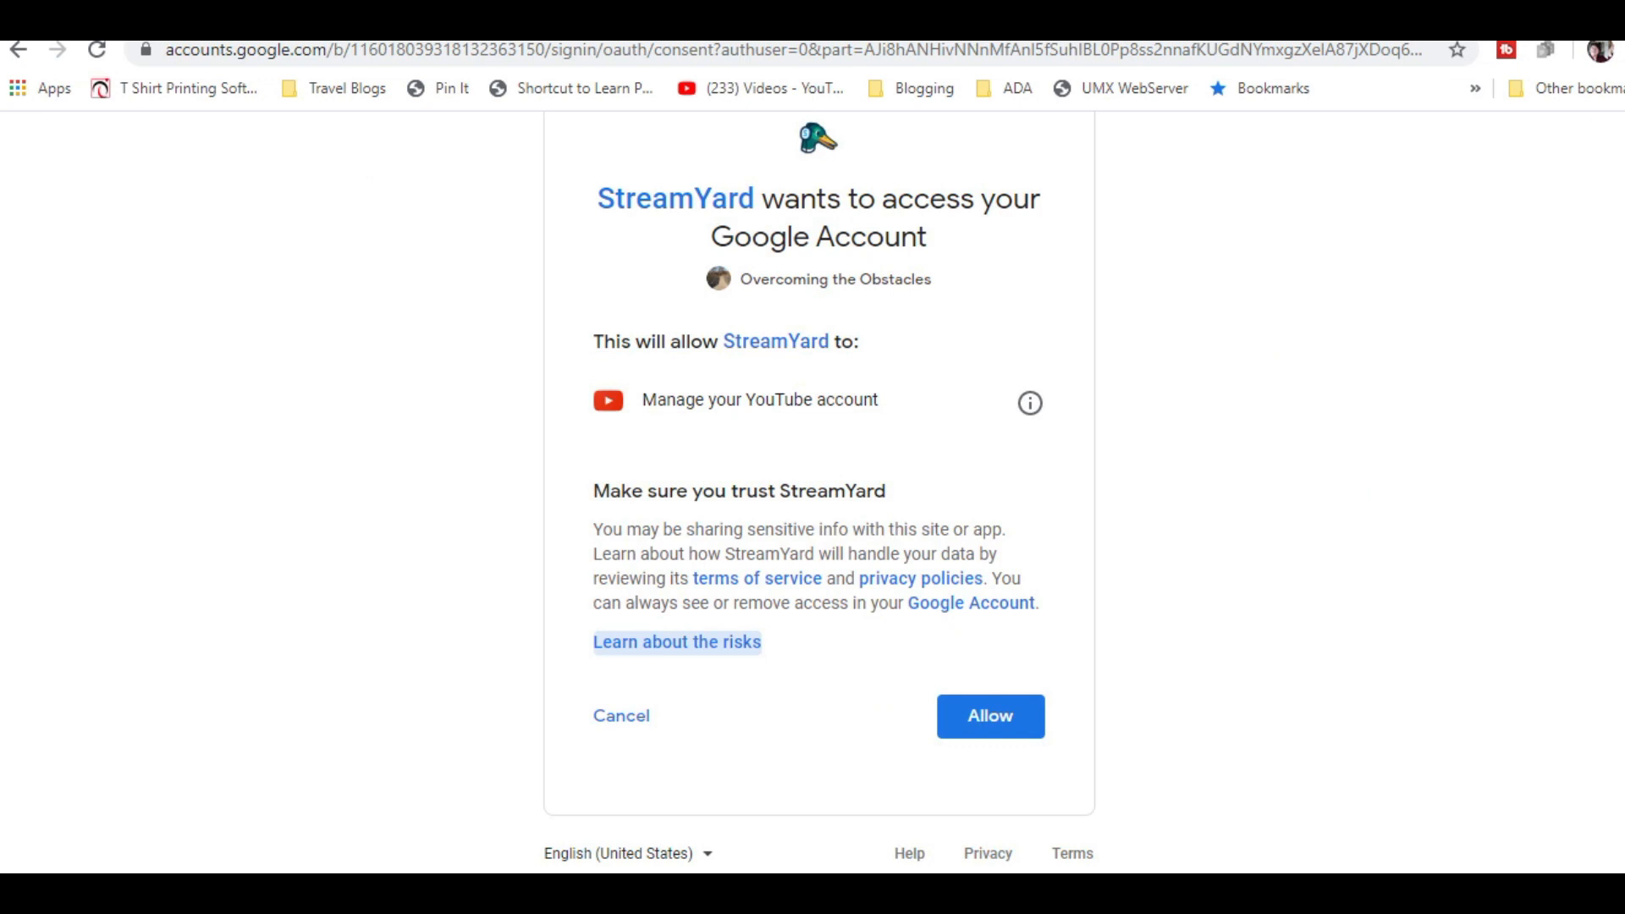
pyautogui.click(994, 737)
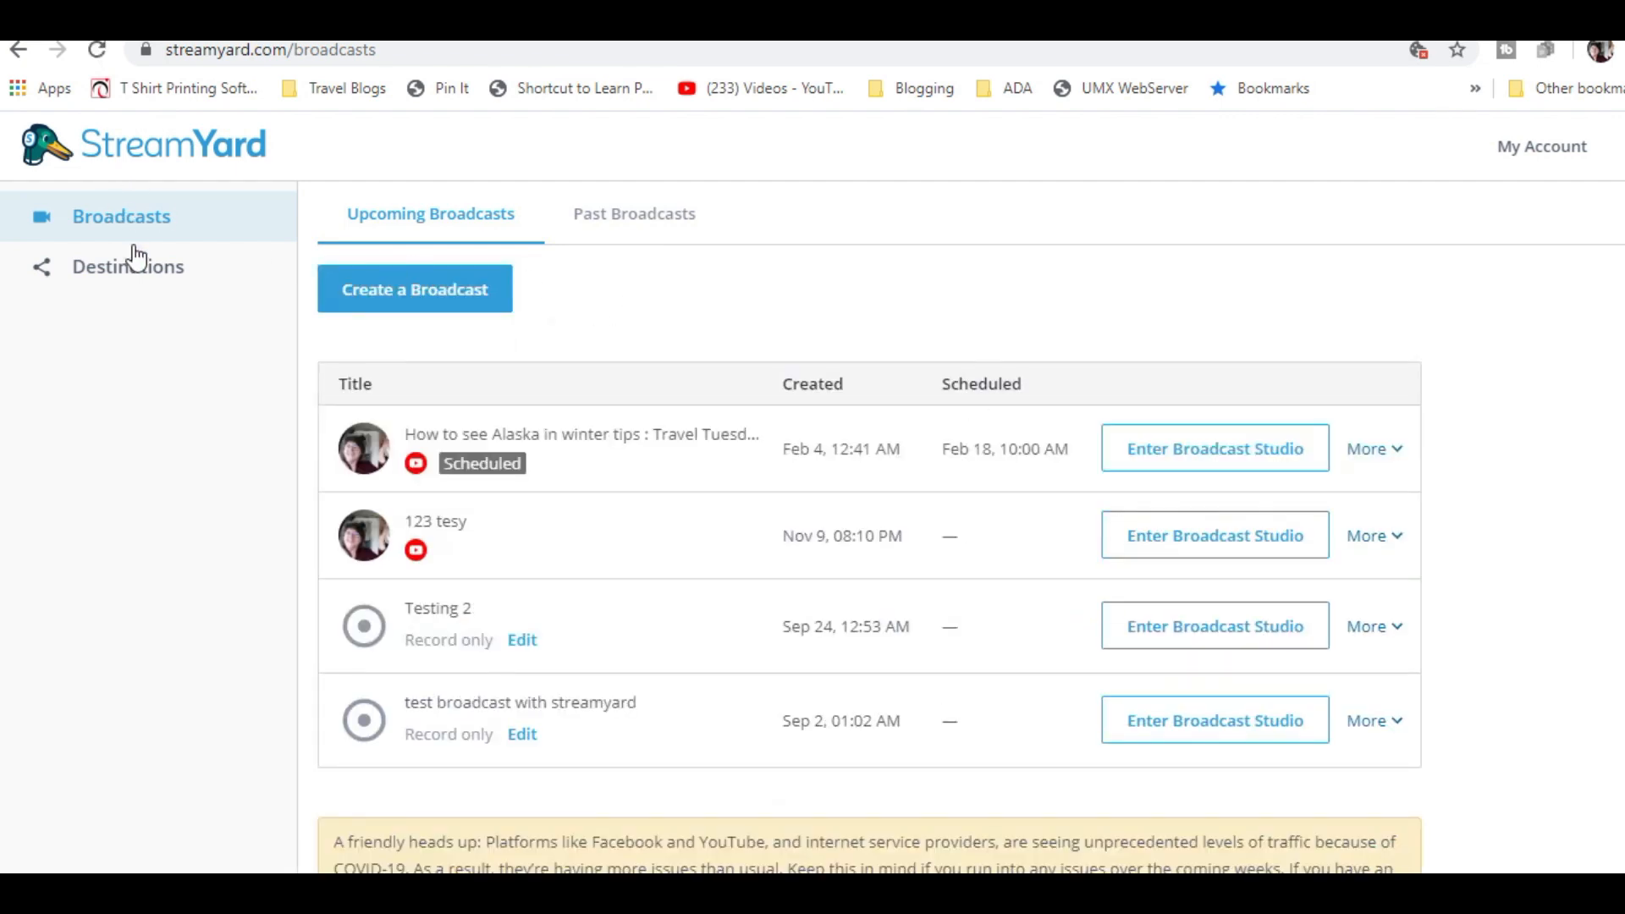
# Remove the Overcoming the Obstacles YouTube channel from the destinations, without deleting its upcoming broadcasts on YouTube.
pyautogui.click(148, 286)
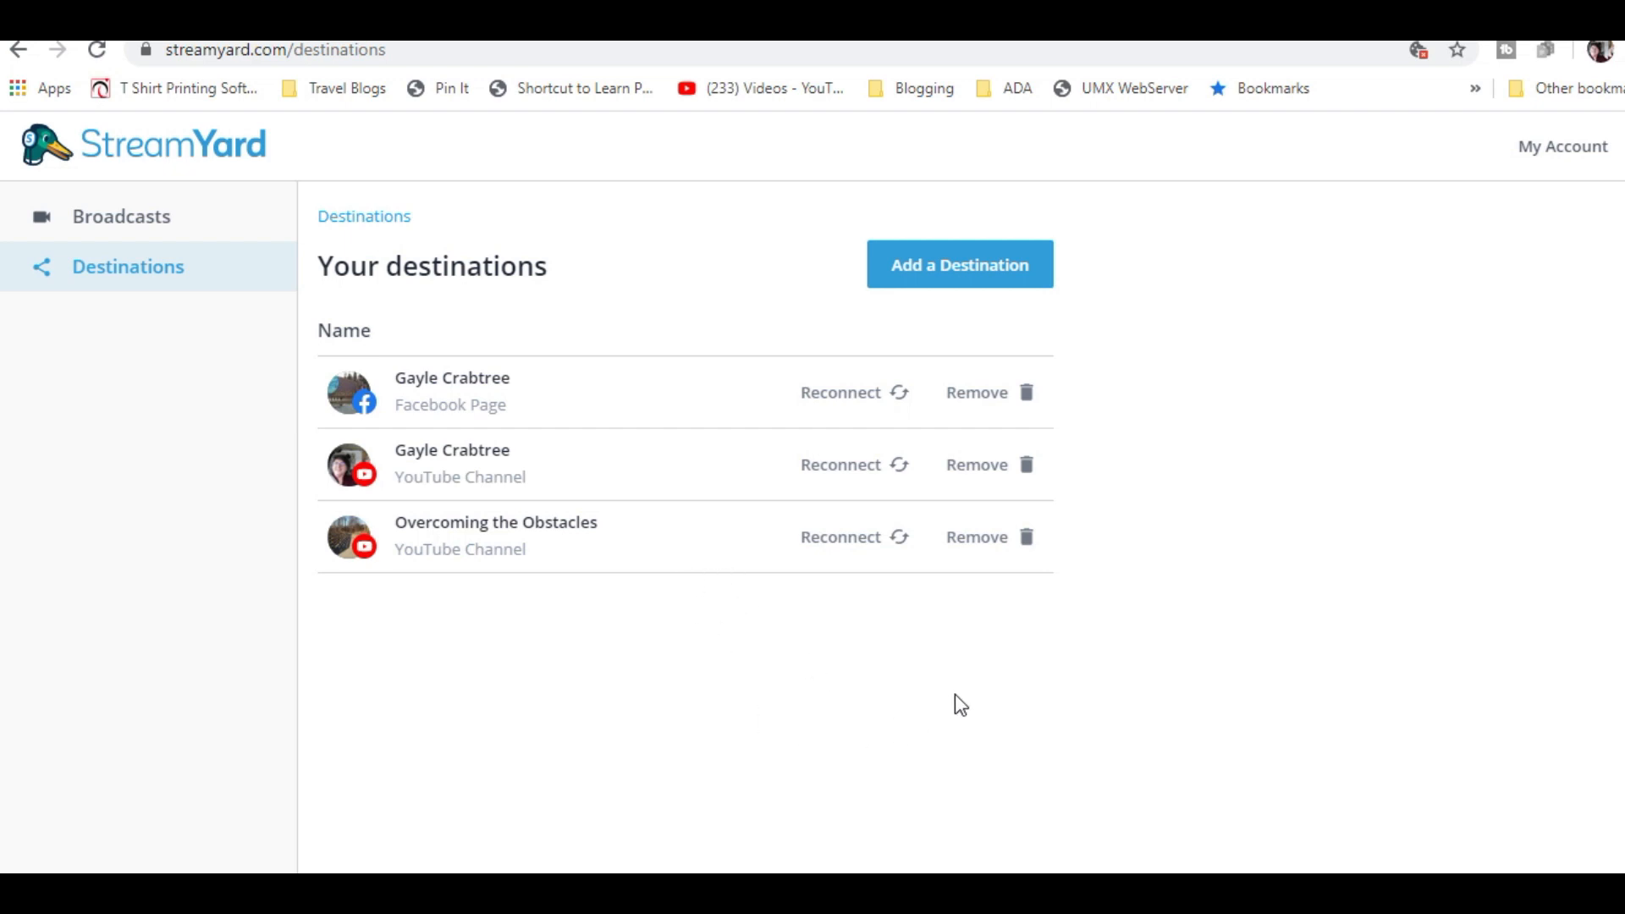
pyautogui.click(986, 545)
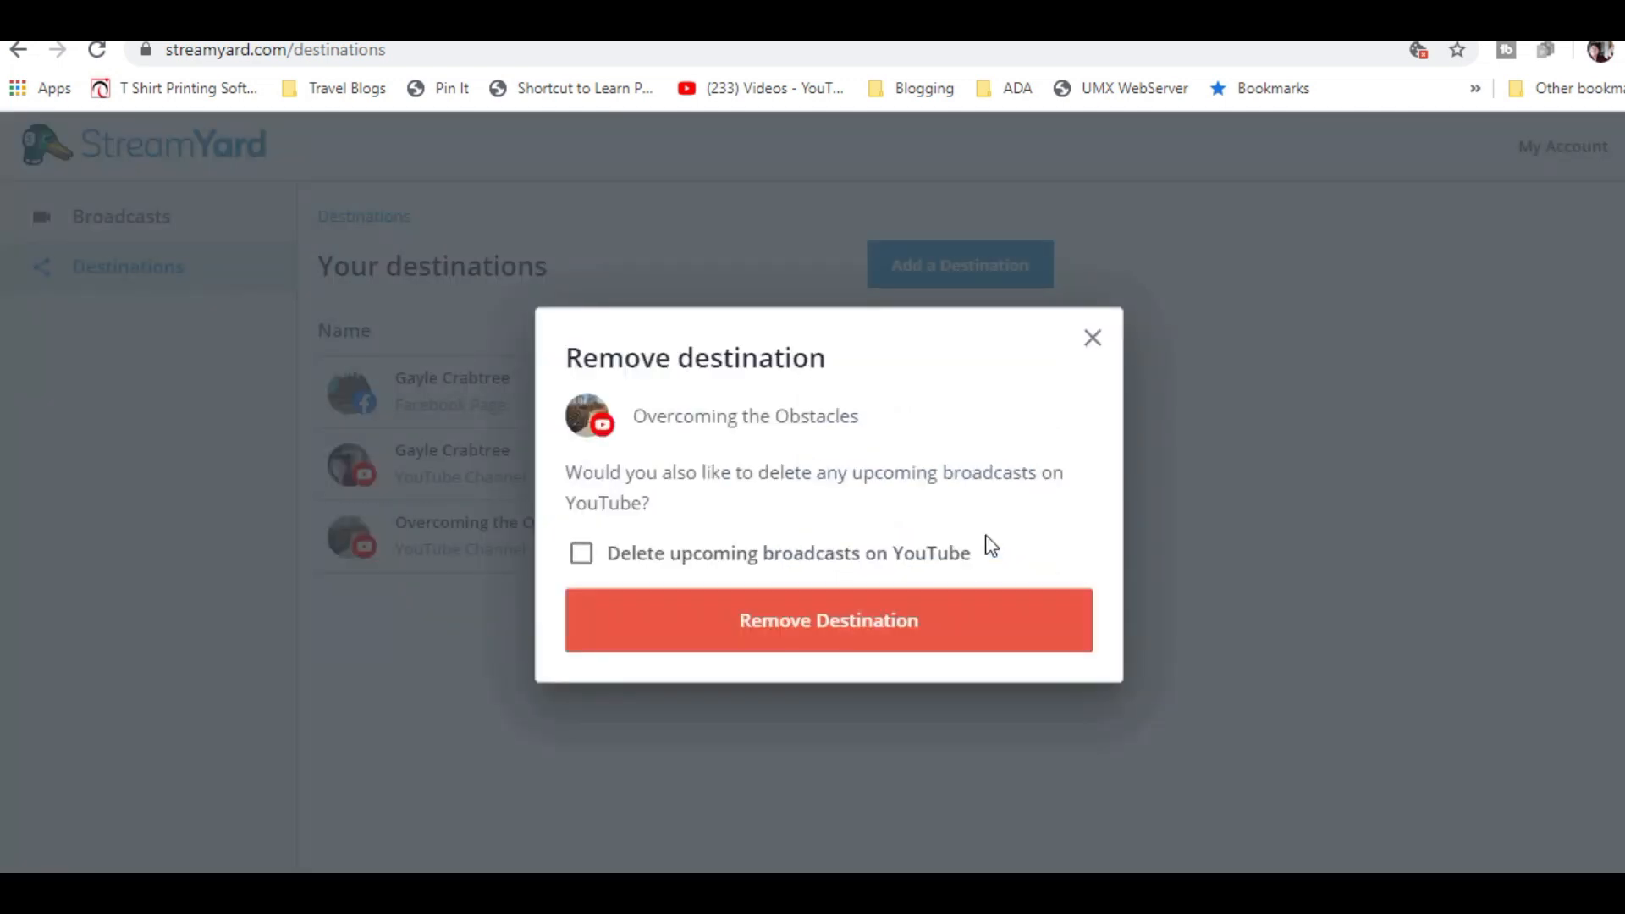
pyautogui.click(811, 633)
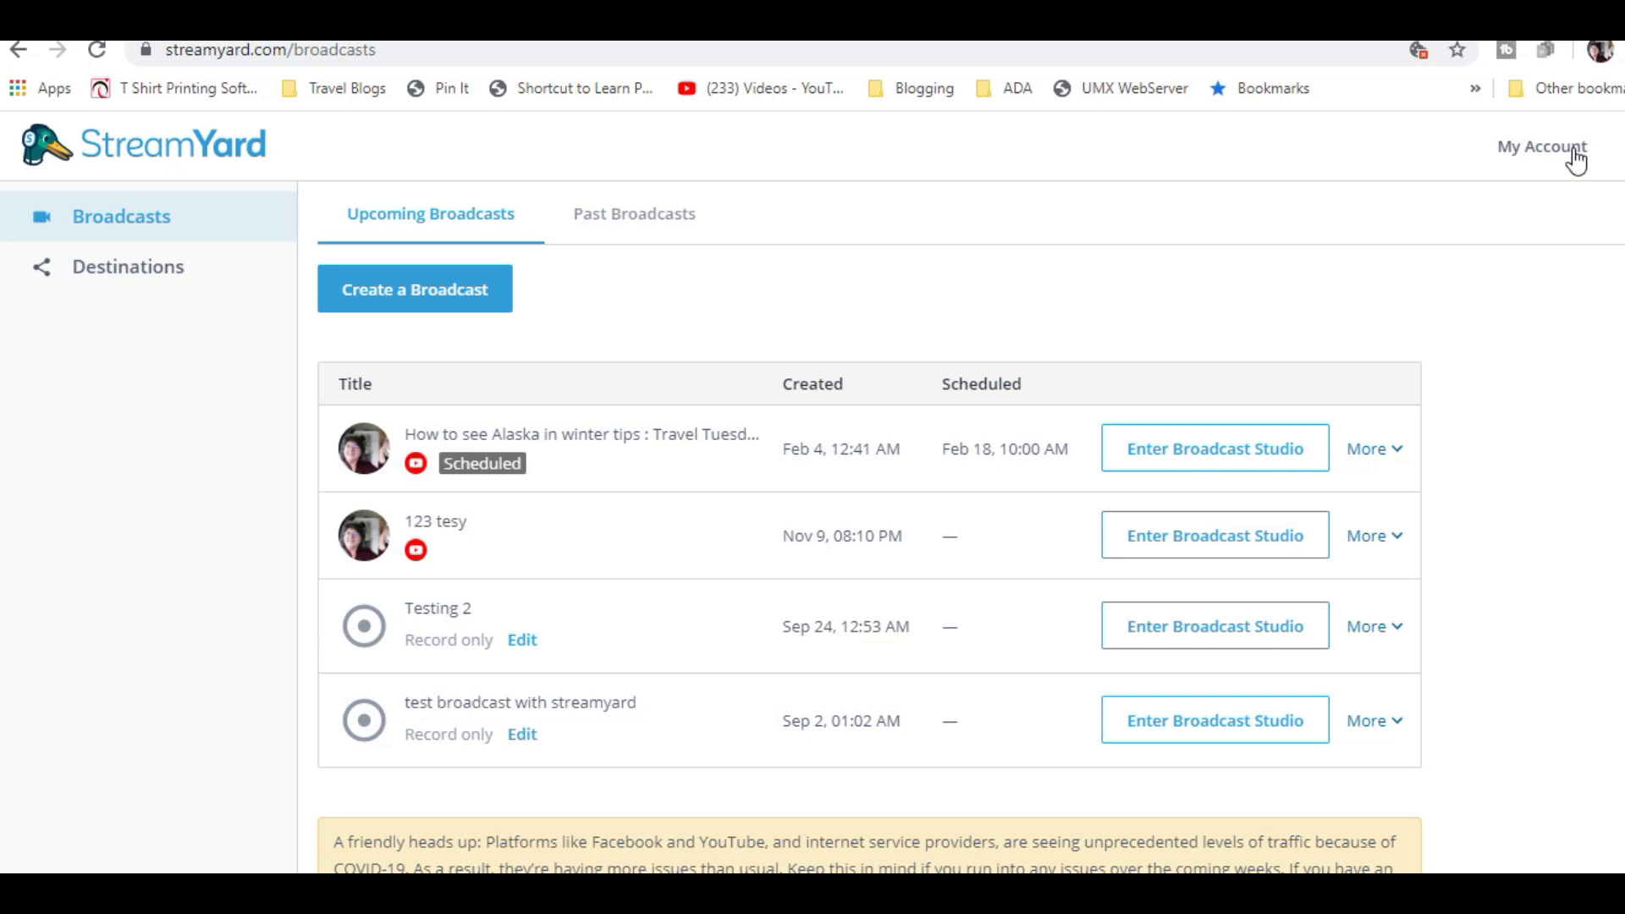
# View the account's Broadcasts page and open the Referrals page to see the ways of inviting friends.
pyautogui.click(1576, 159)
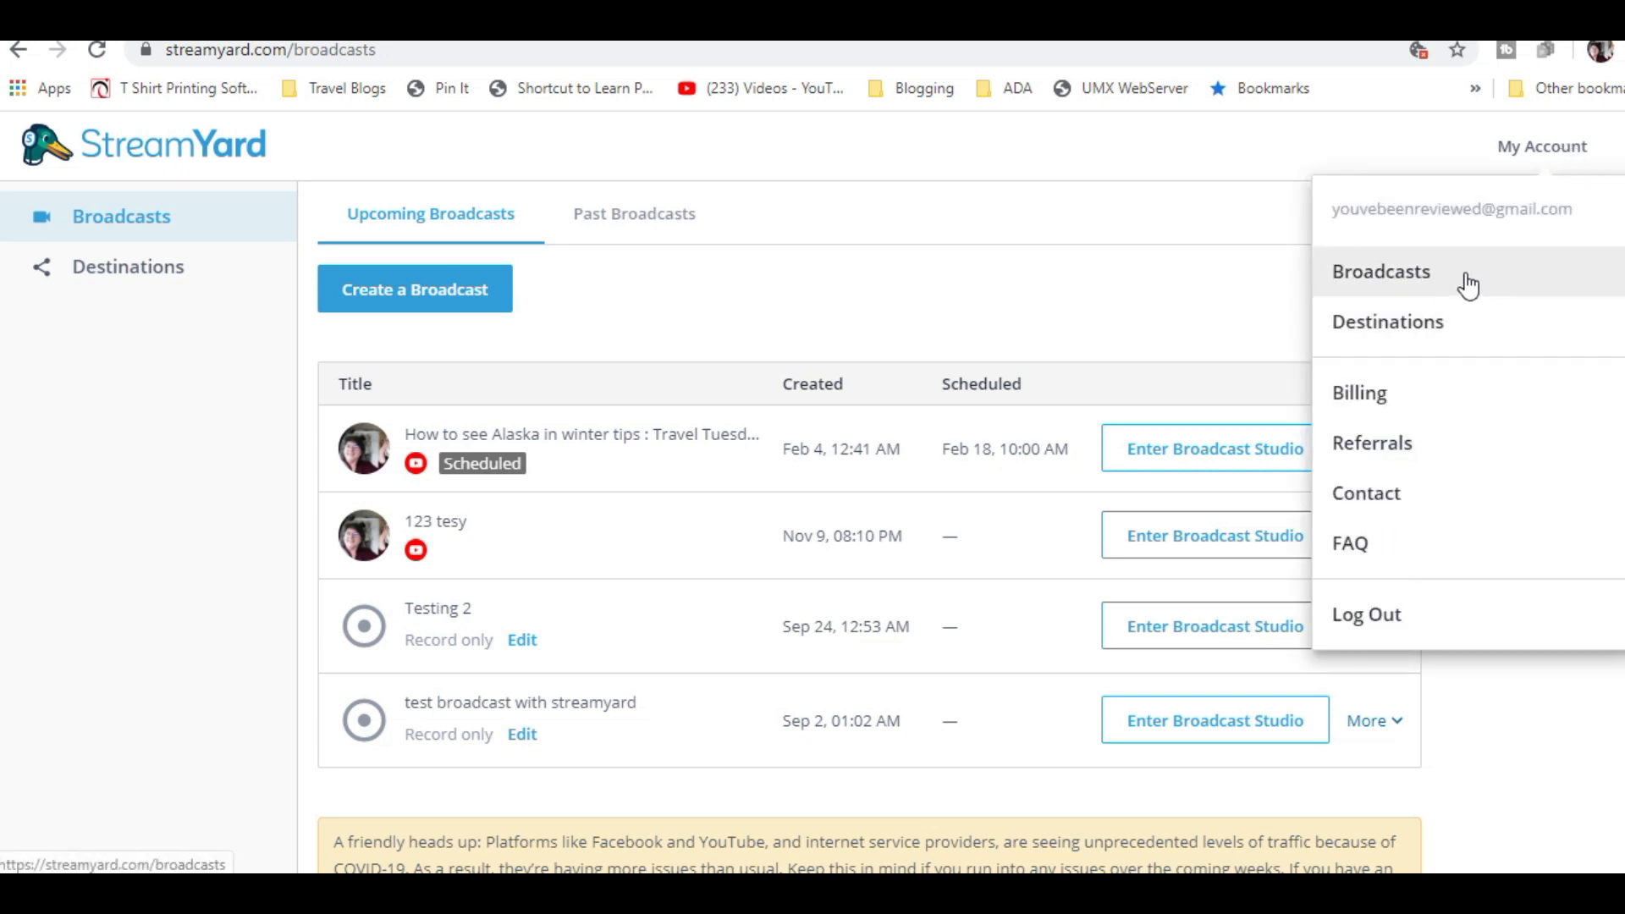
pyautogui.click(1426, 283)
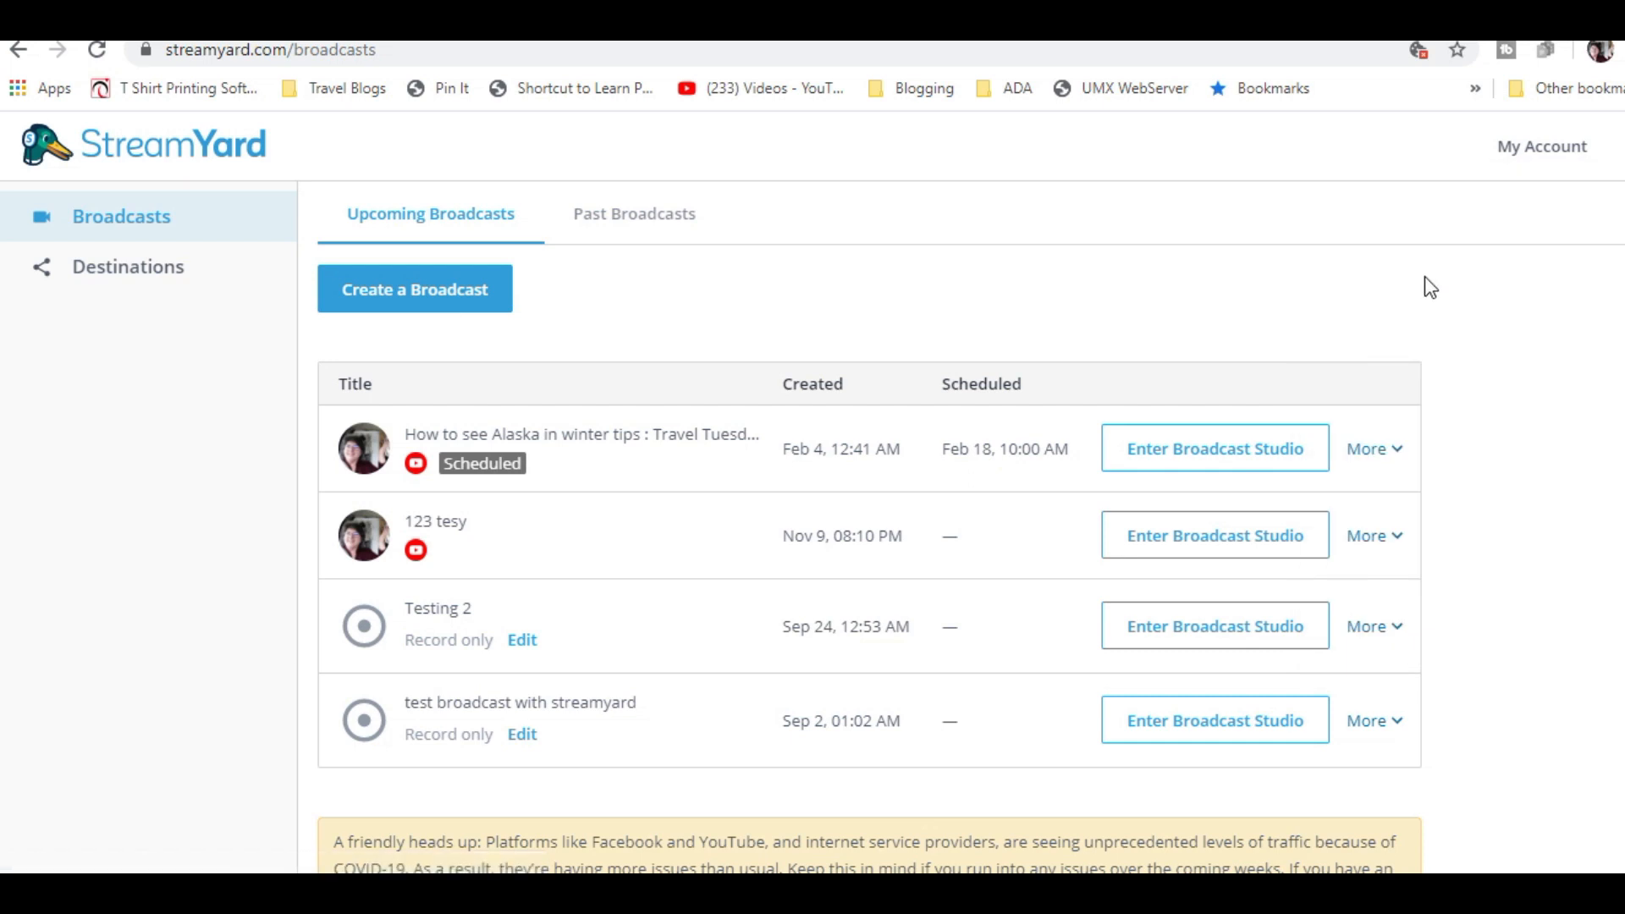
pyautogui.click(1593, 156)
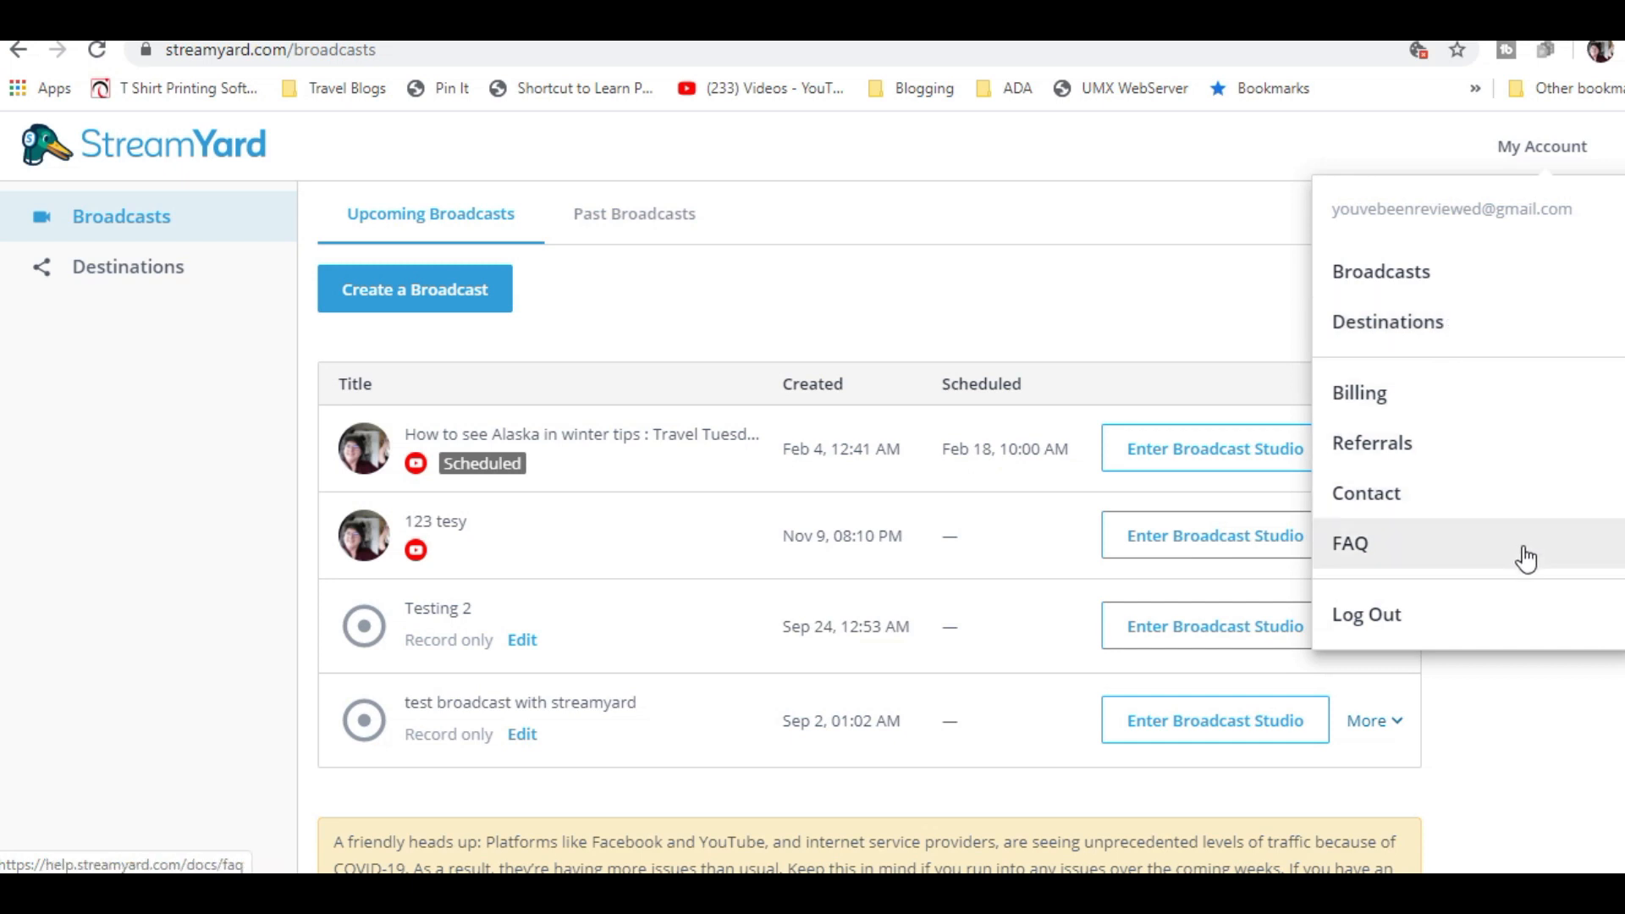
pyautogui.click(1417, 443)
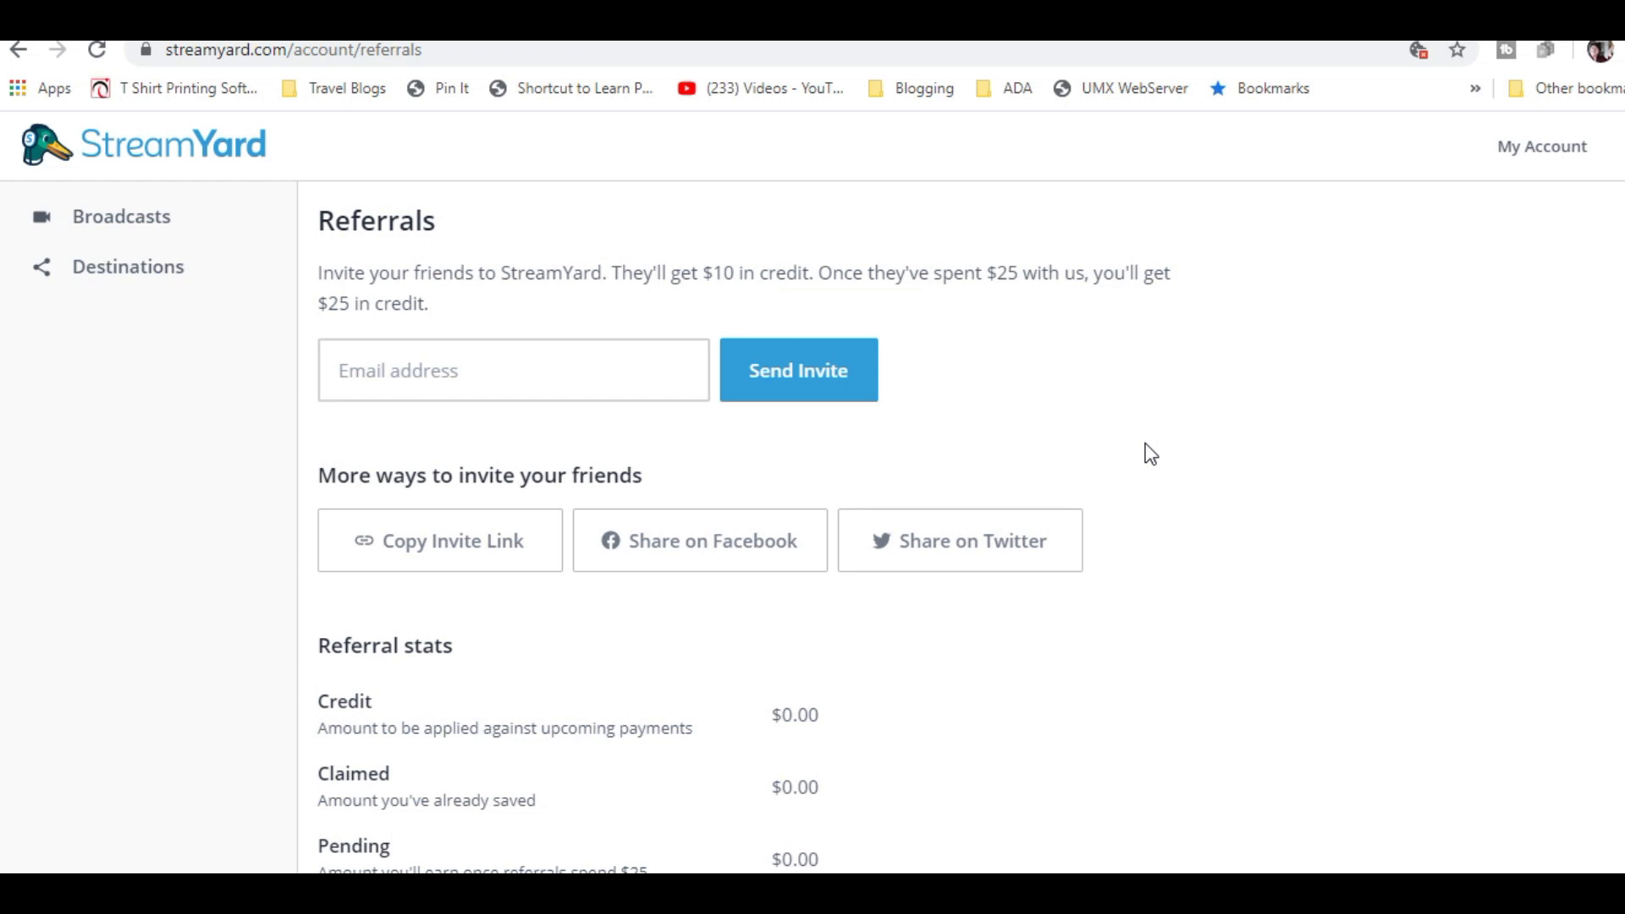
# View the StreamYard Contact page and dismiss its Messenger chat pop-up.
pyautogui.click(1574, 154)
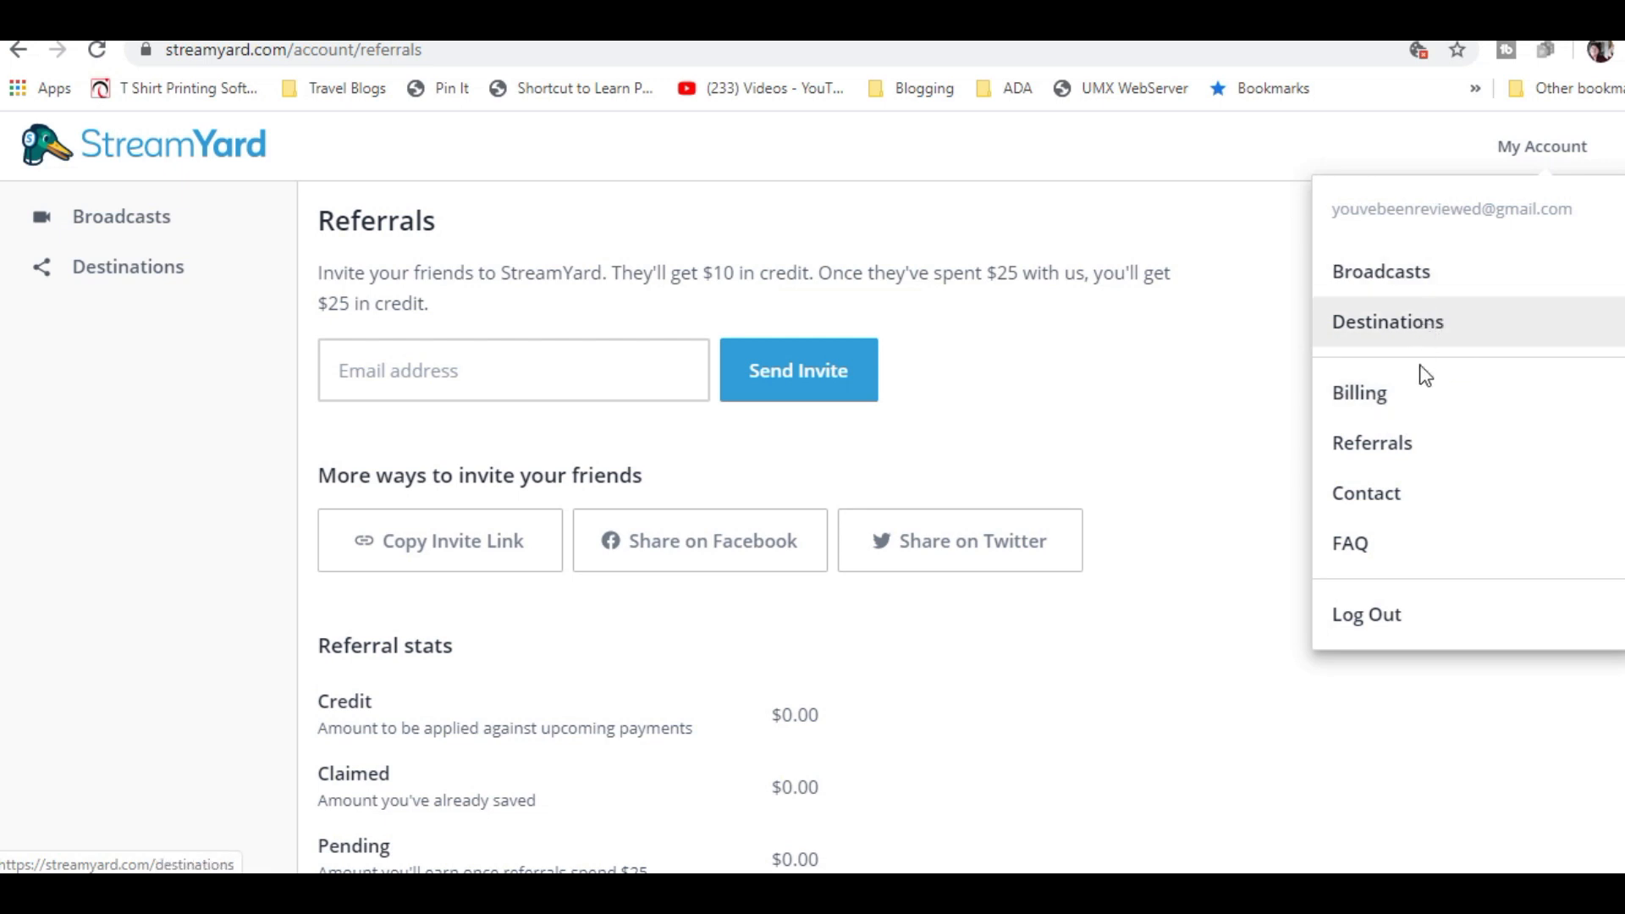
pyautogui.click(1377, 502)
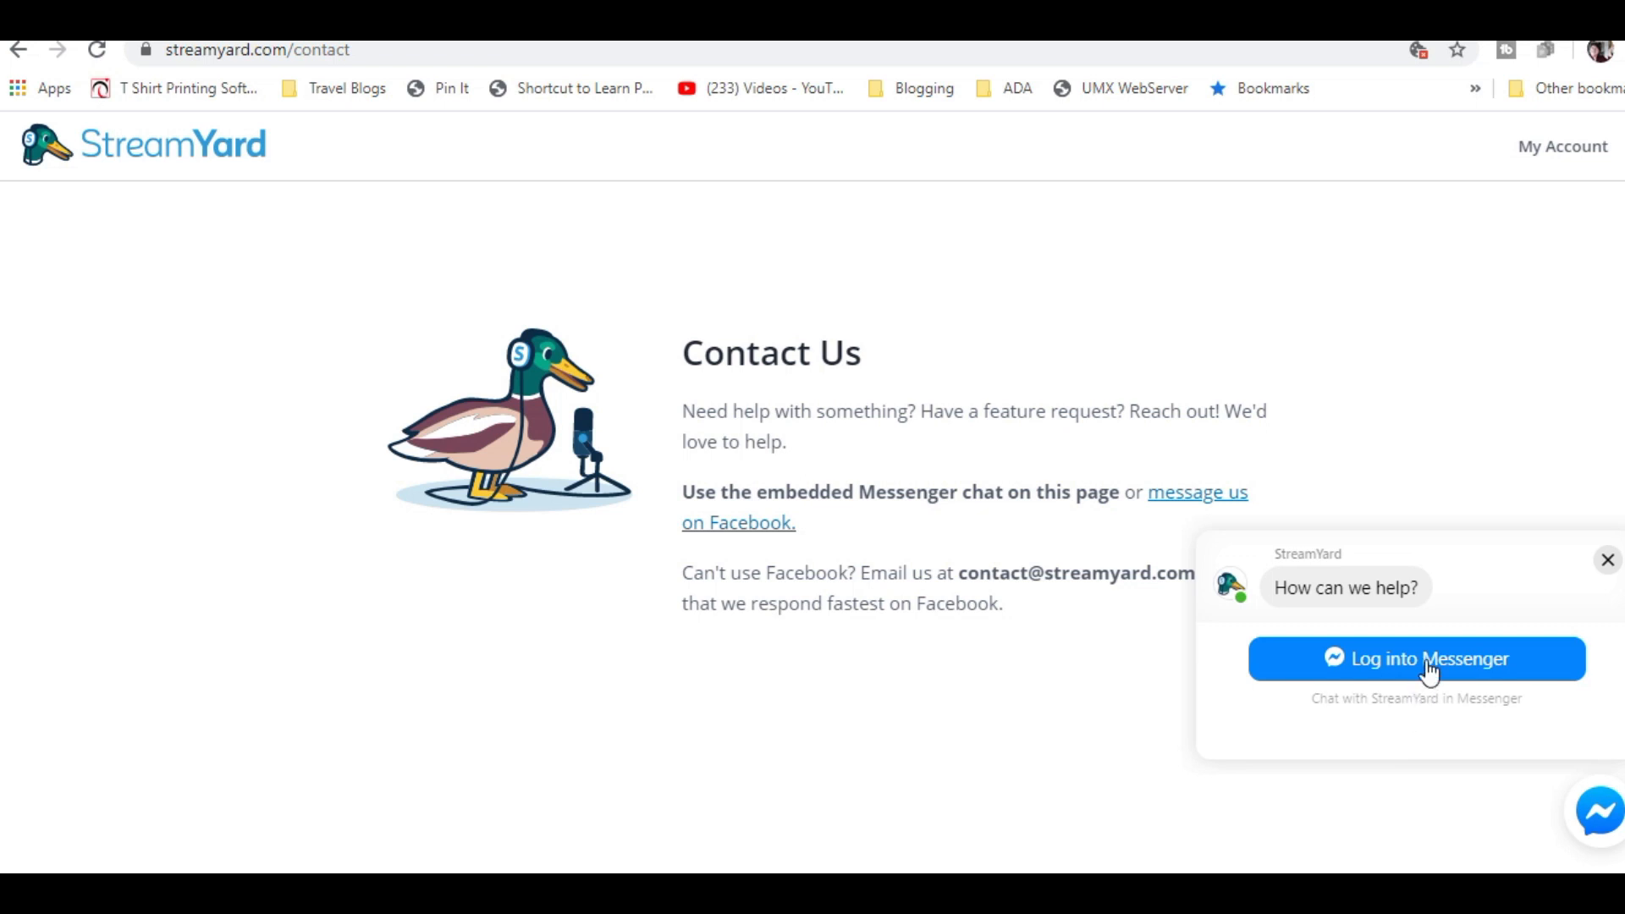
pyautogui.click(1562, 146)
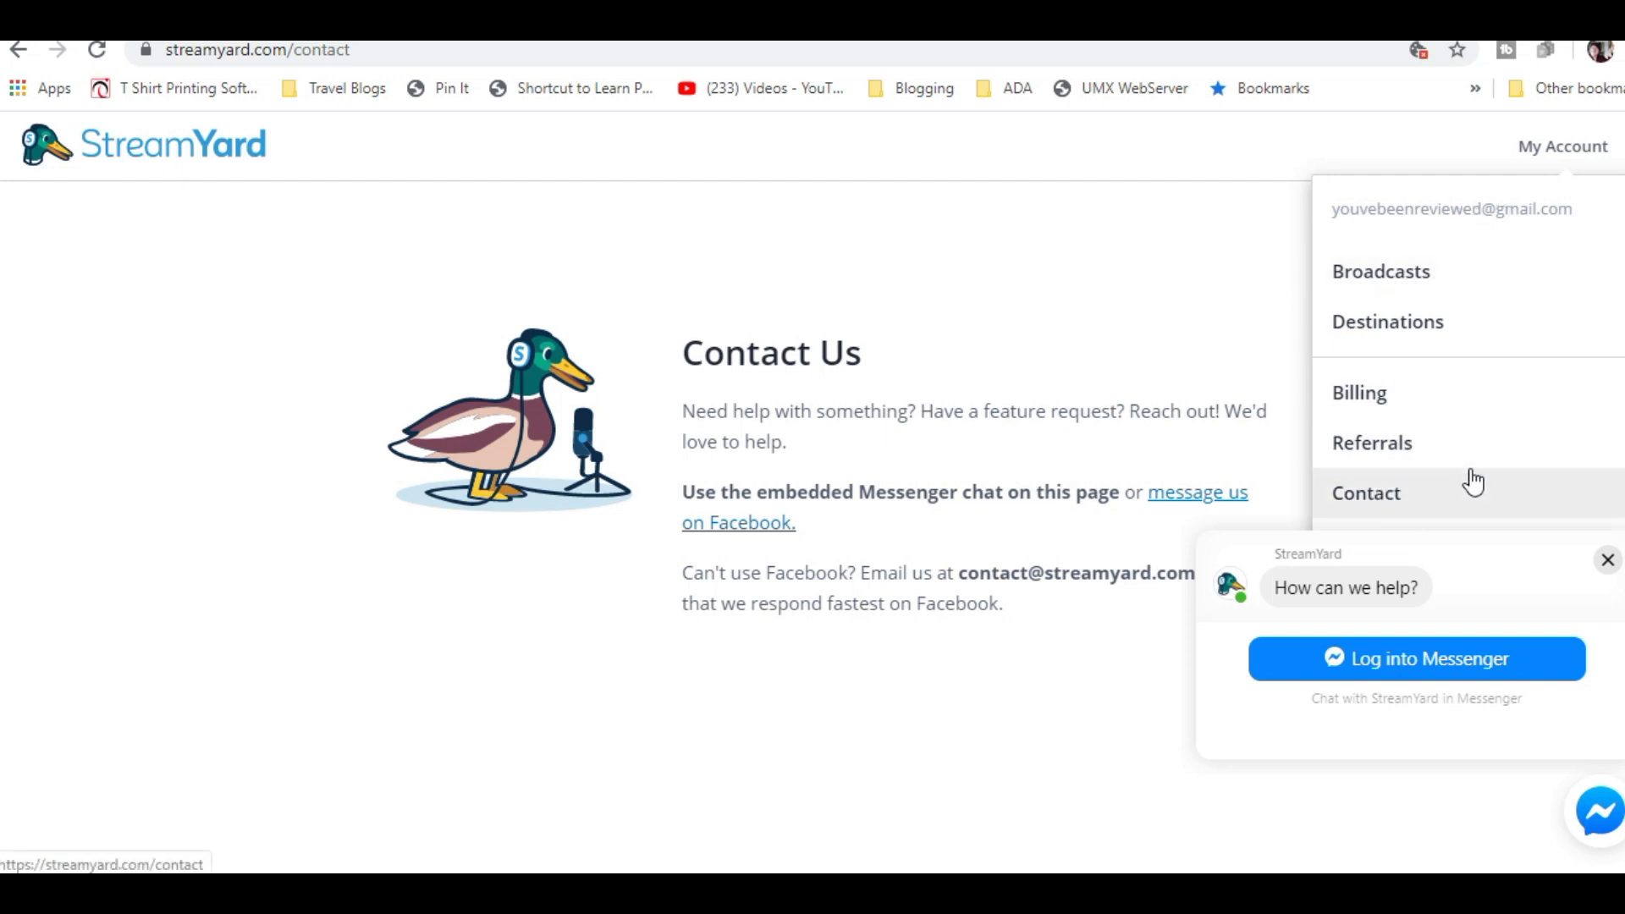
pyautogui.click(1607, 562)
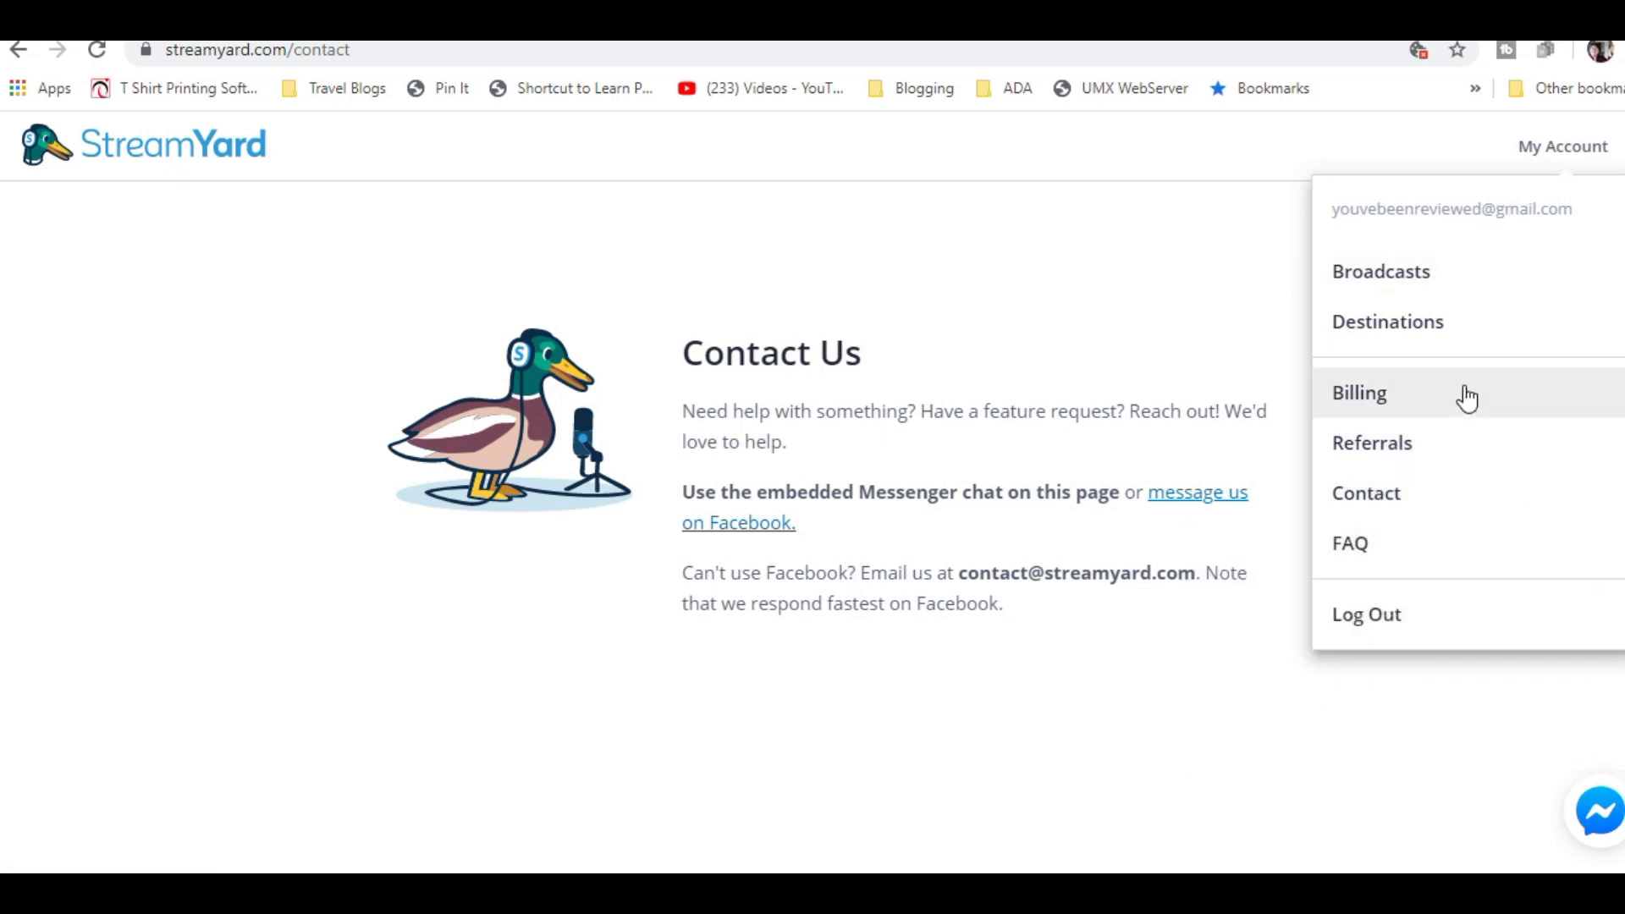
# Open the FAQ and read the answers about guests, free version limits and upgrading.
pyautogui.click(1388, 555)
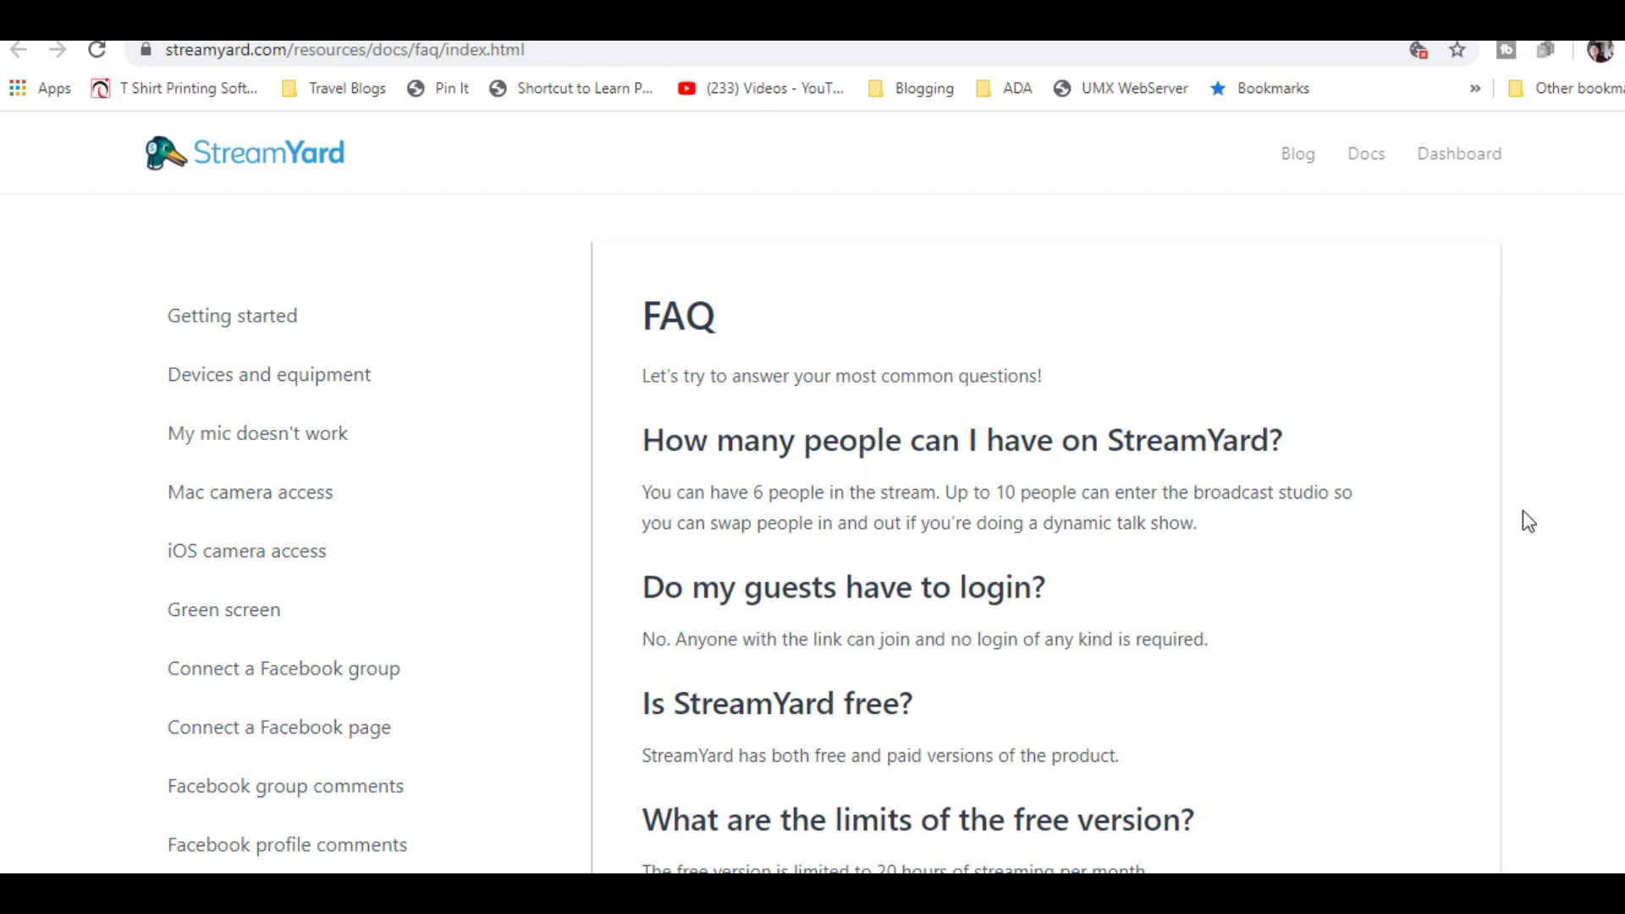
pyautogui.scroll(-3, 1529, 522)
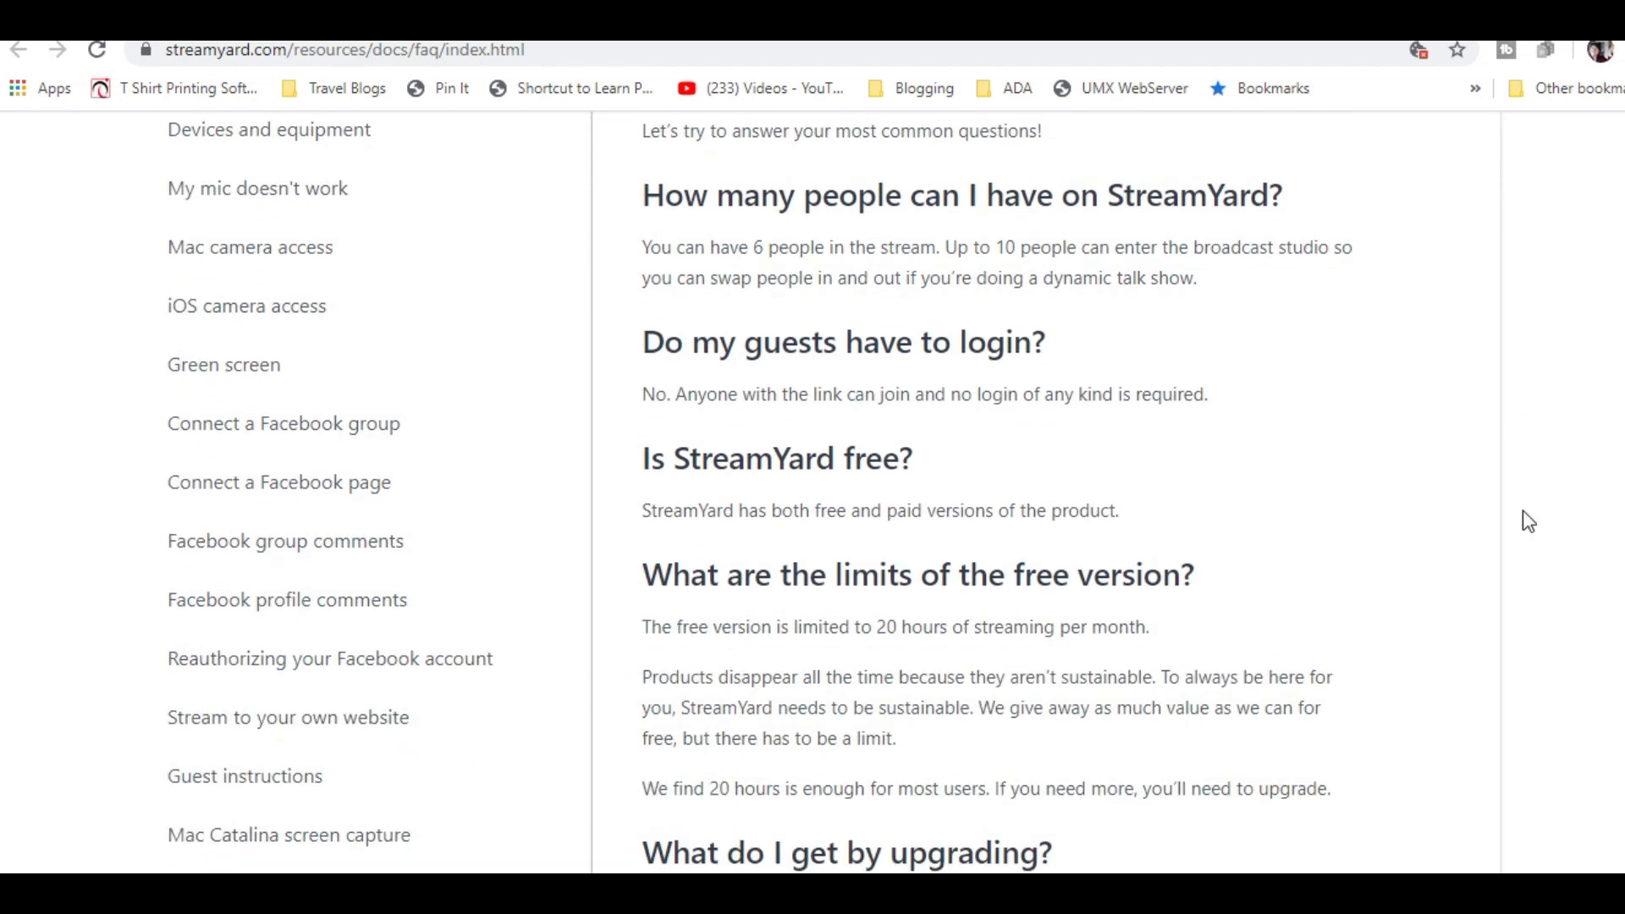
pyautogui.scroll(-3, 1528, 522)
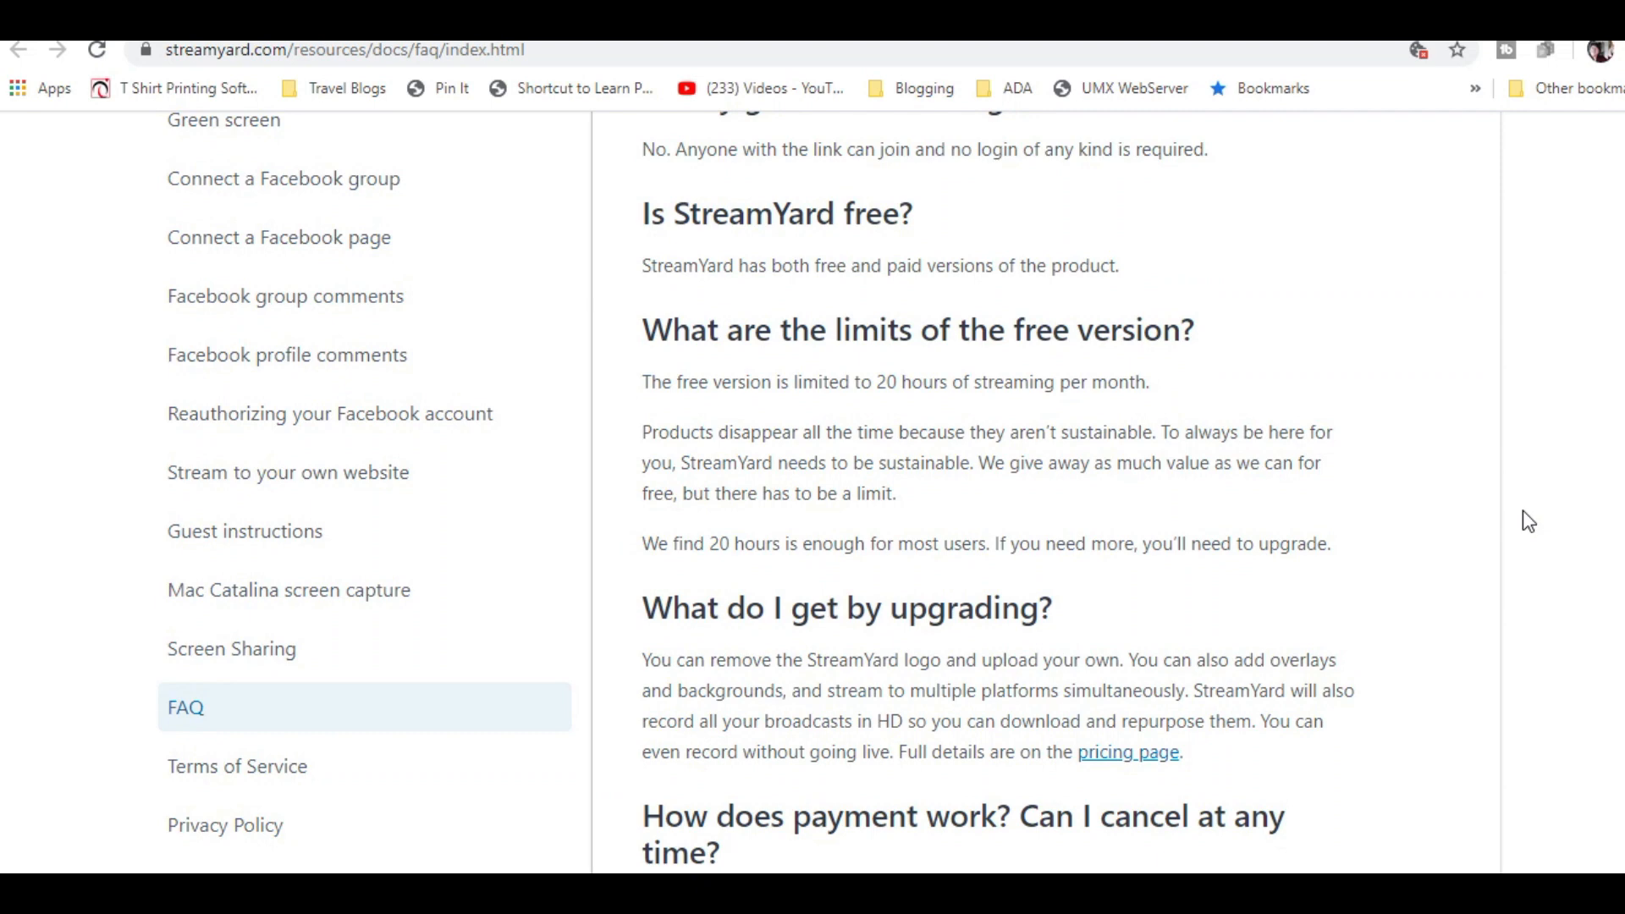
# Read through the remaining FAQ answers on payment, login codes, issues, referrals, phones and Instagram, and return to the start of the page.
pyautogui.scroll(-6, 1528, 521)
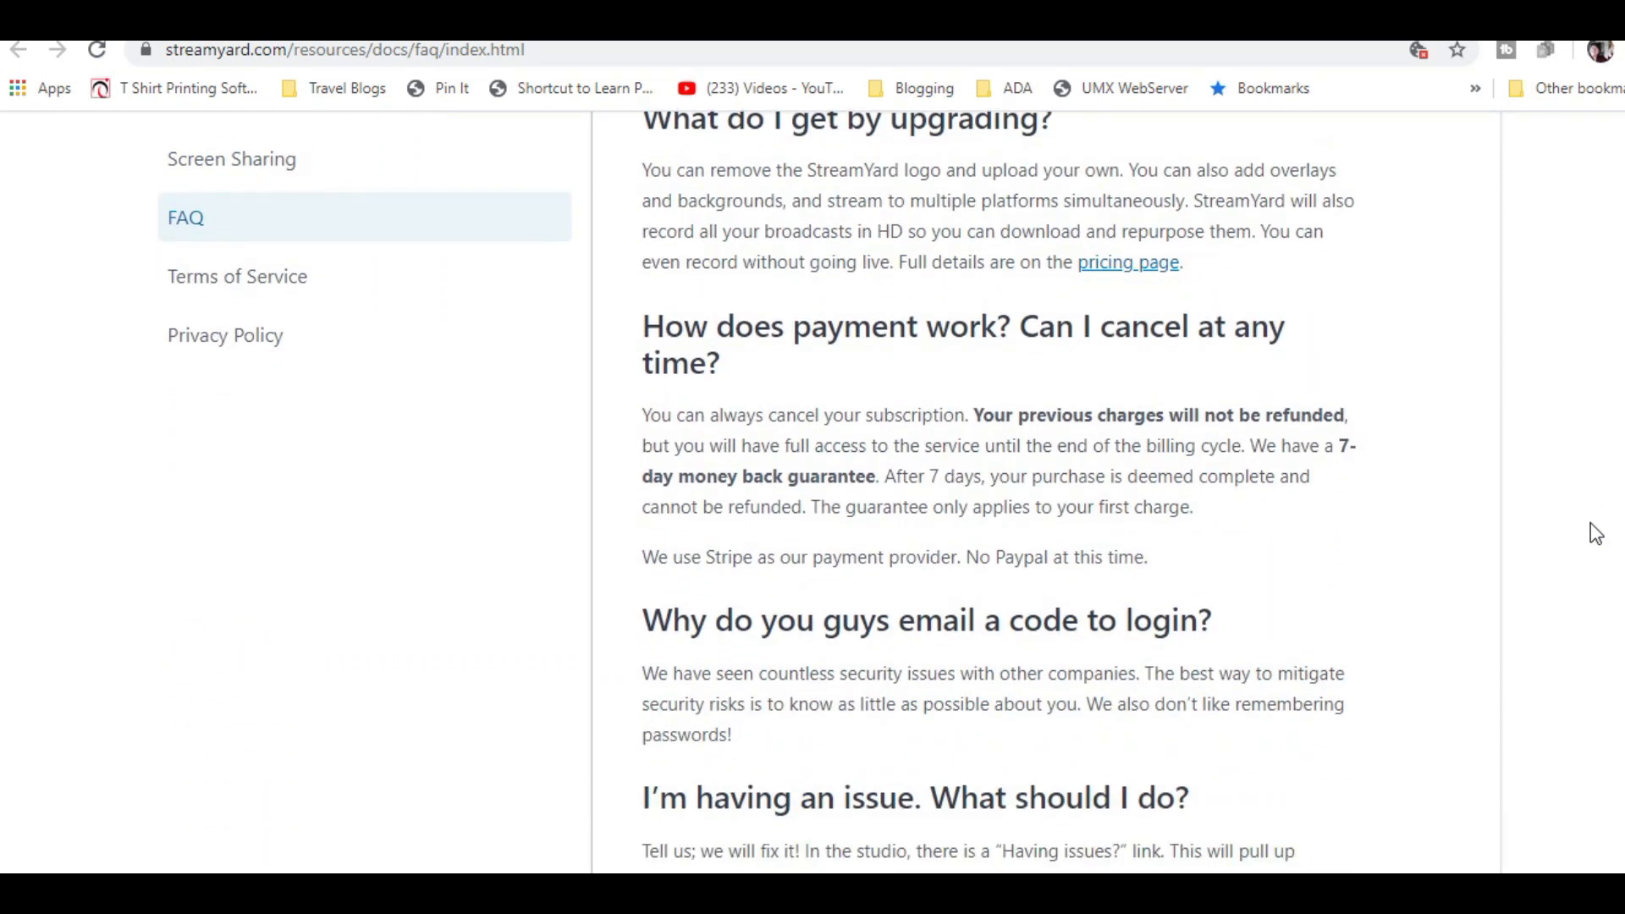
pyautogui.scroll(-4, 1596, 533)
pyautogui.scroll(-4, 1589, 540)
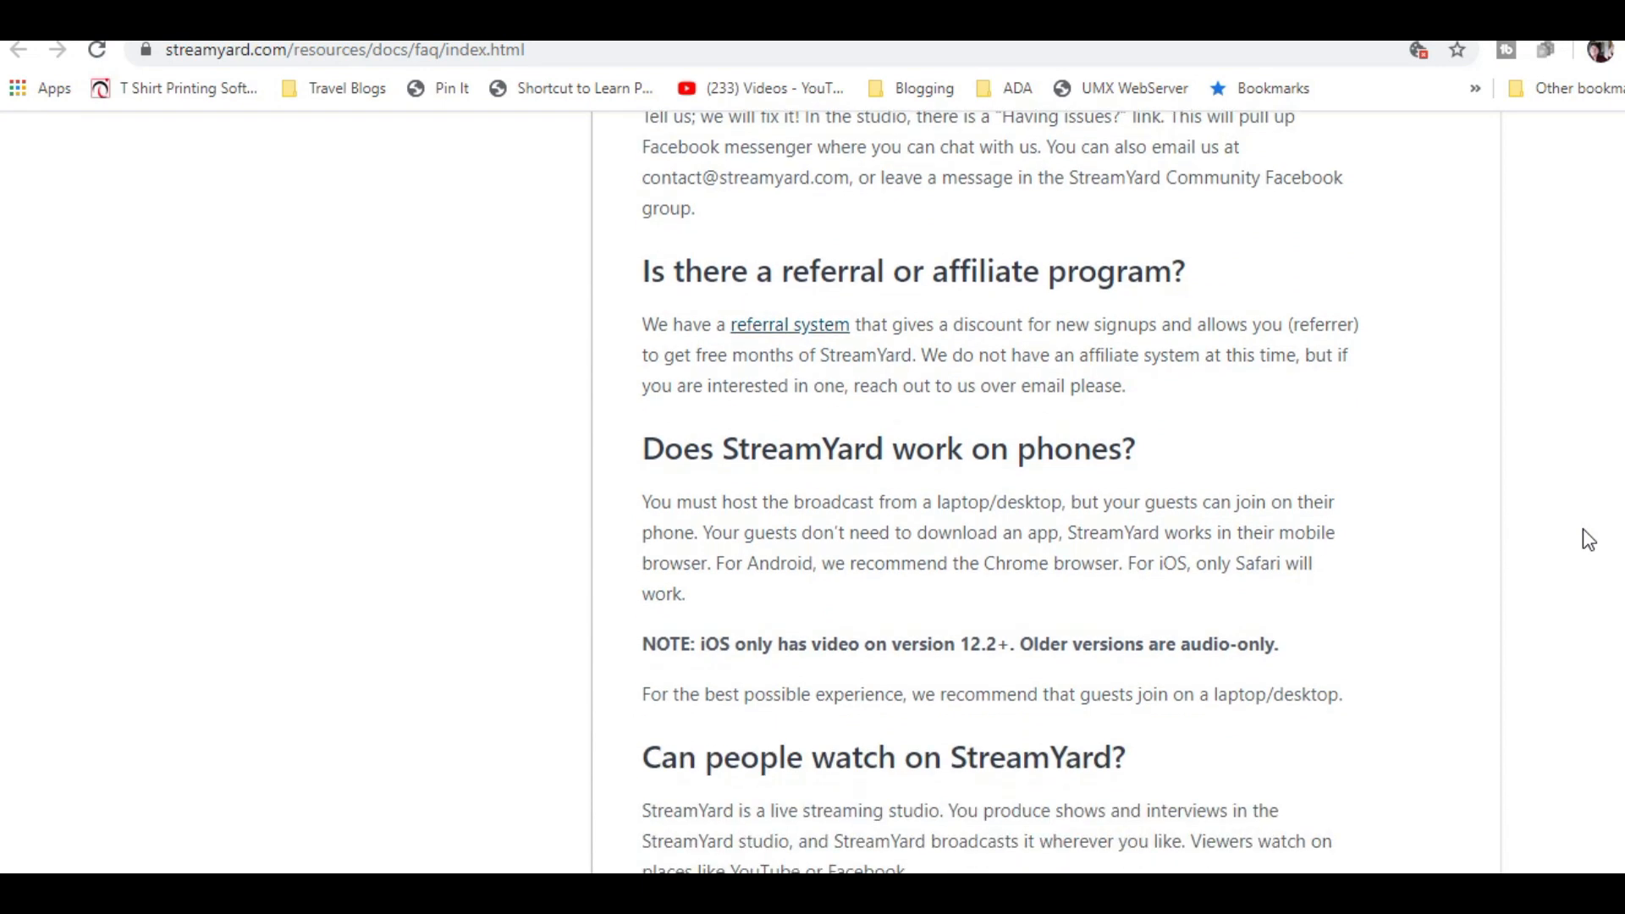
pyautogui.scroll(-7, 1588, 540)
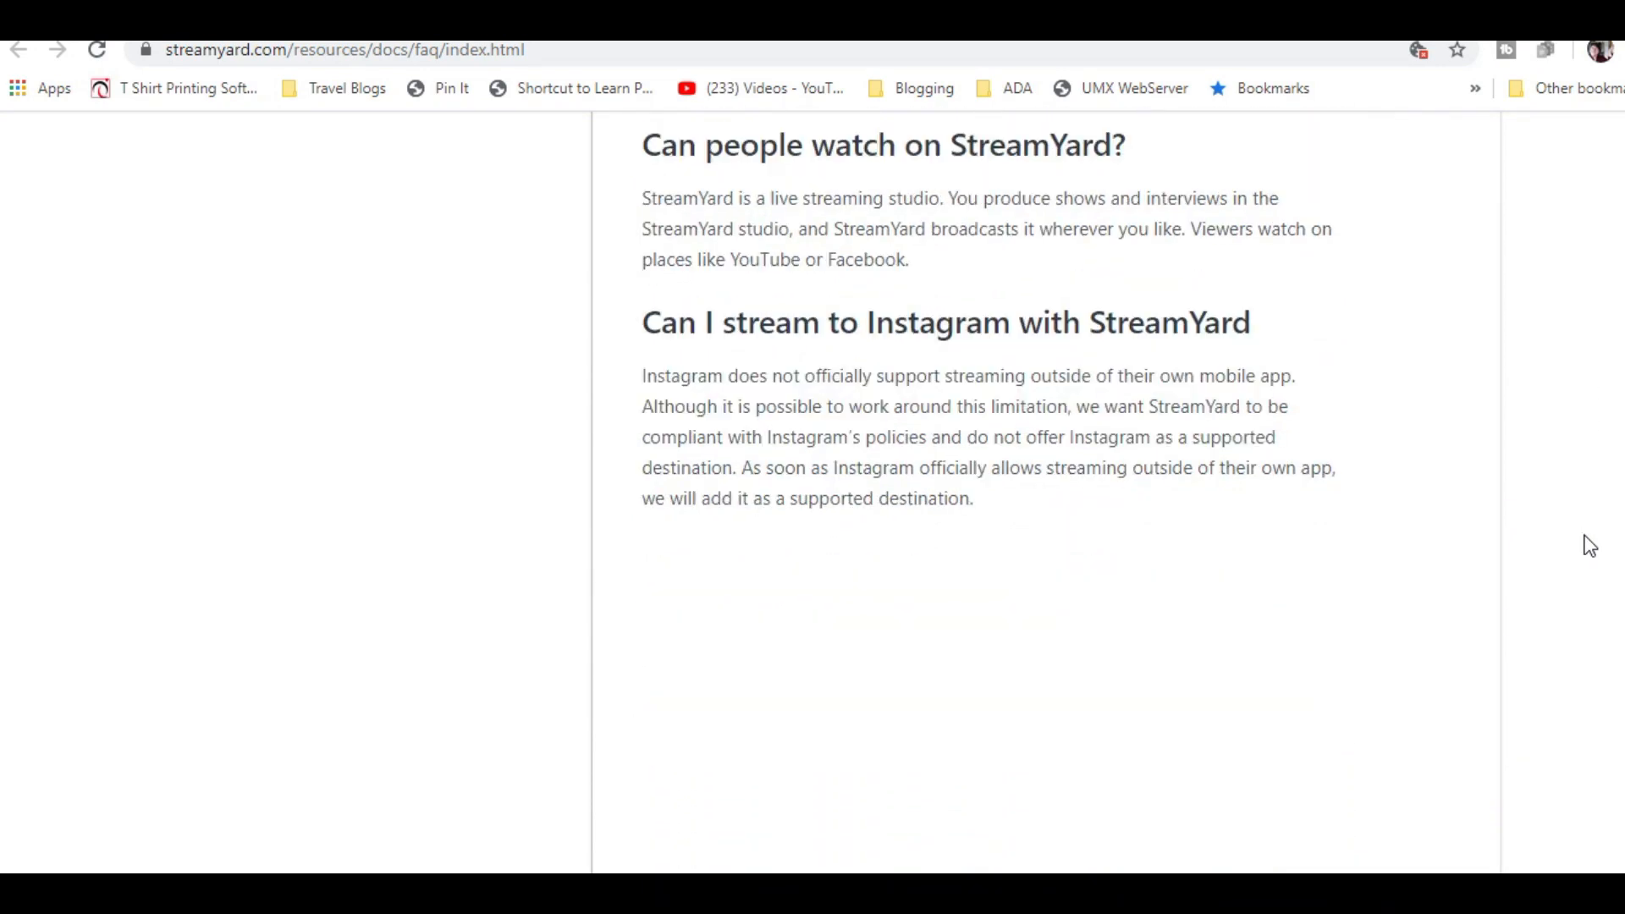
pyautogui.scroll(15, 1589, 546)
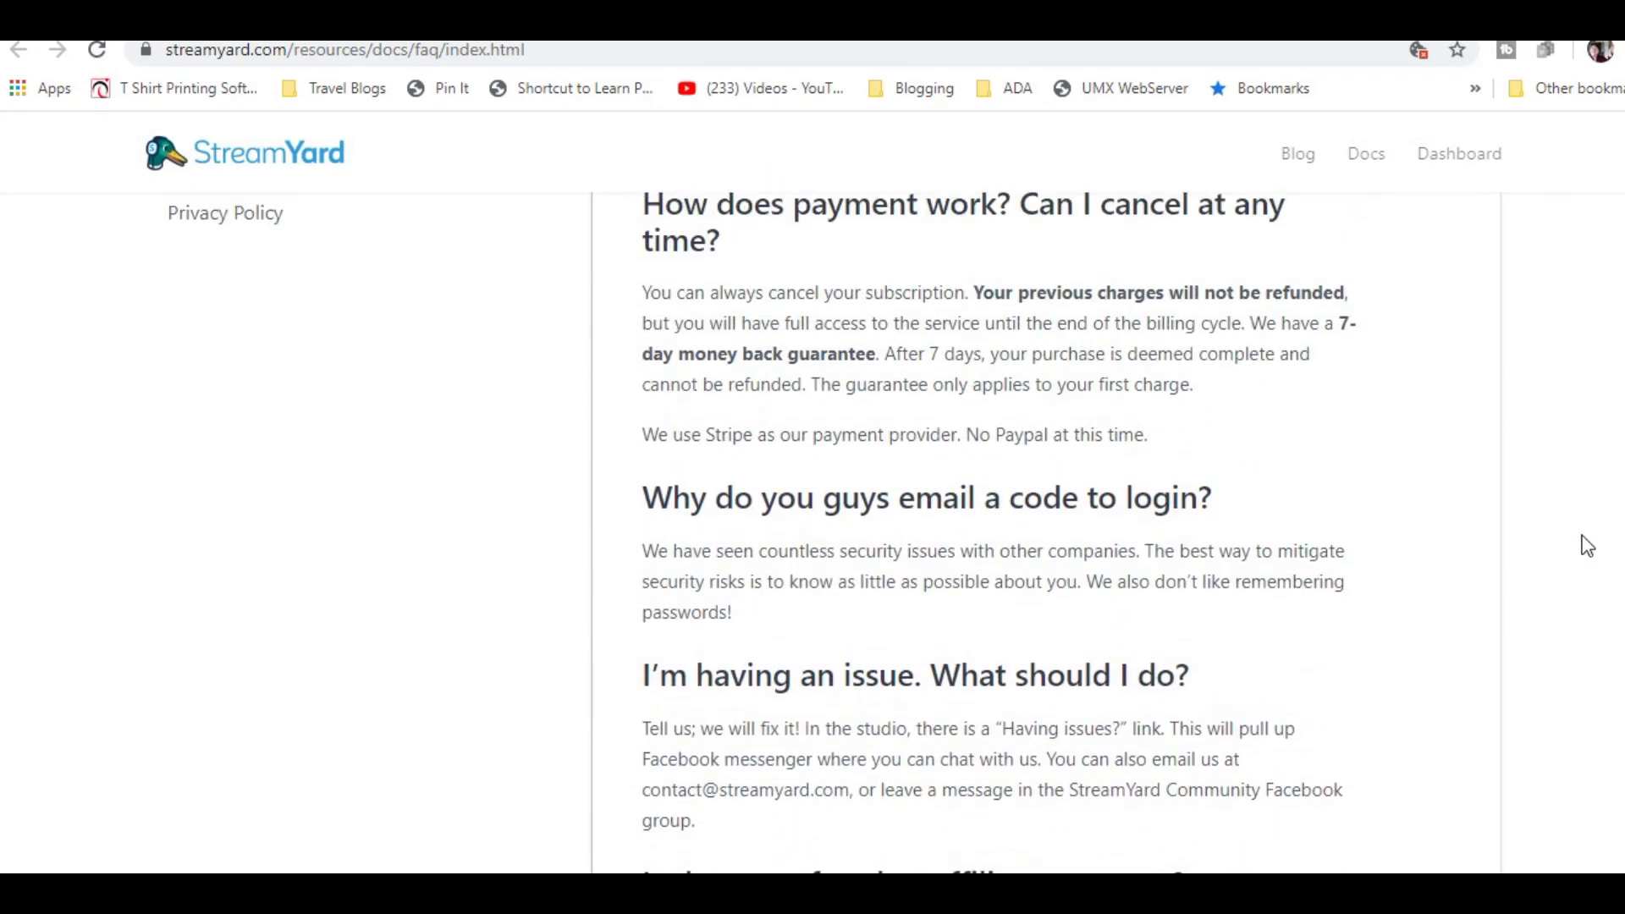
pyautogui.scroll(9, 1588, 546)
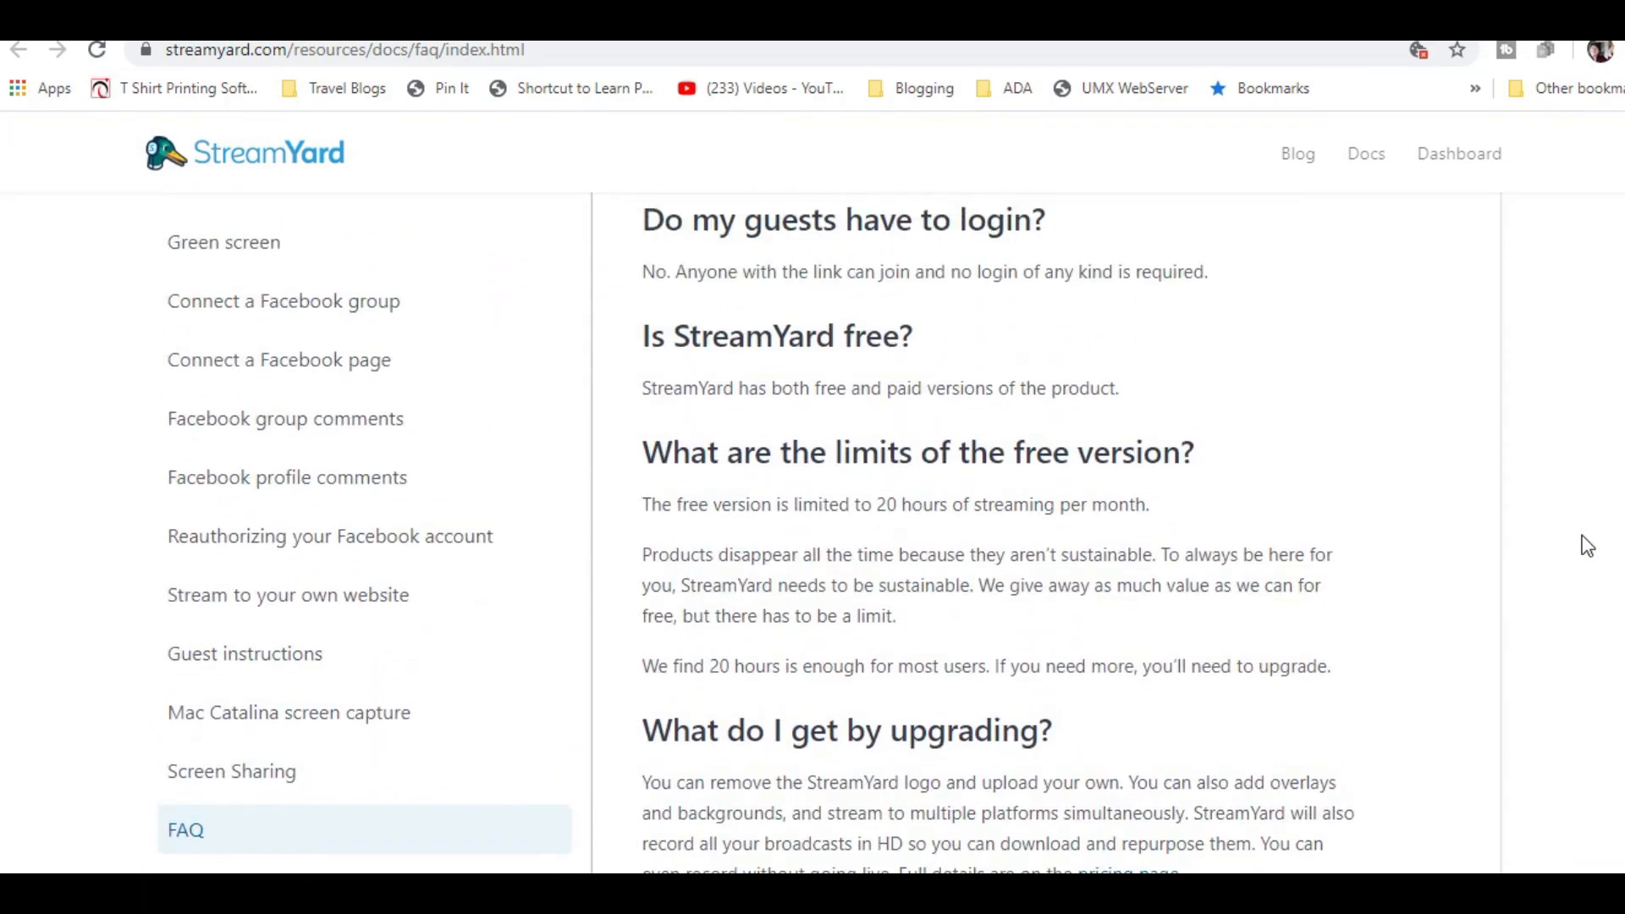
pyautogui.scroll(4, 1588, 546)
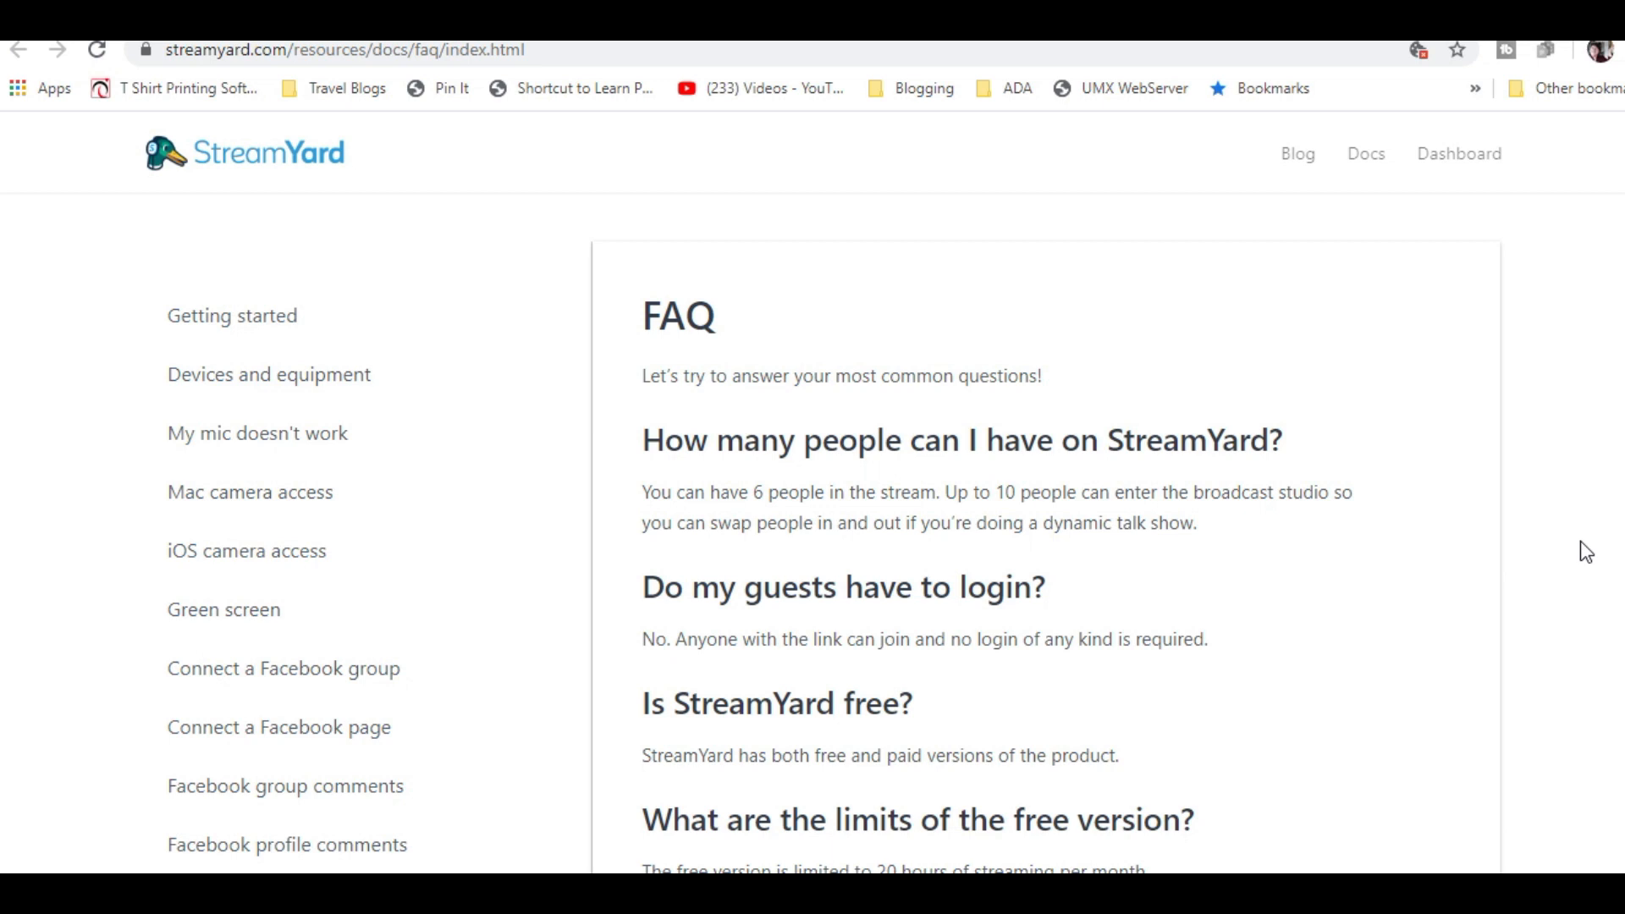
pyautogui.scroll(-3, 1565, 551)
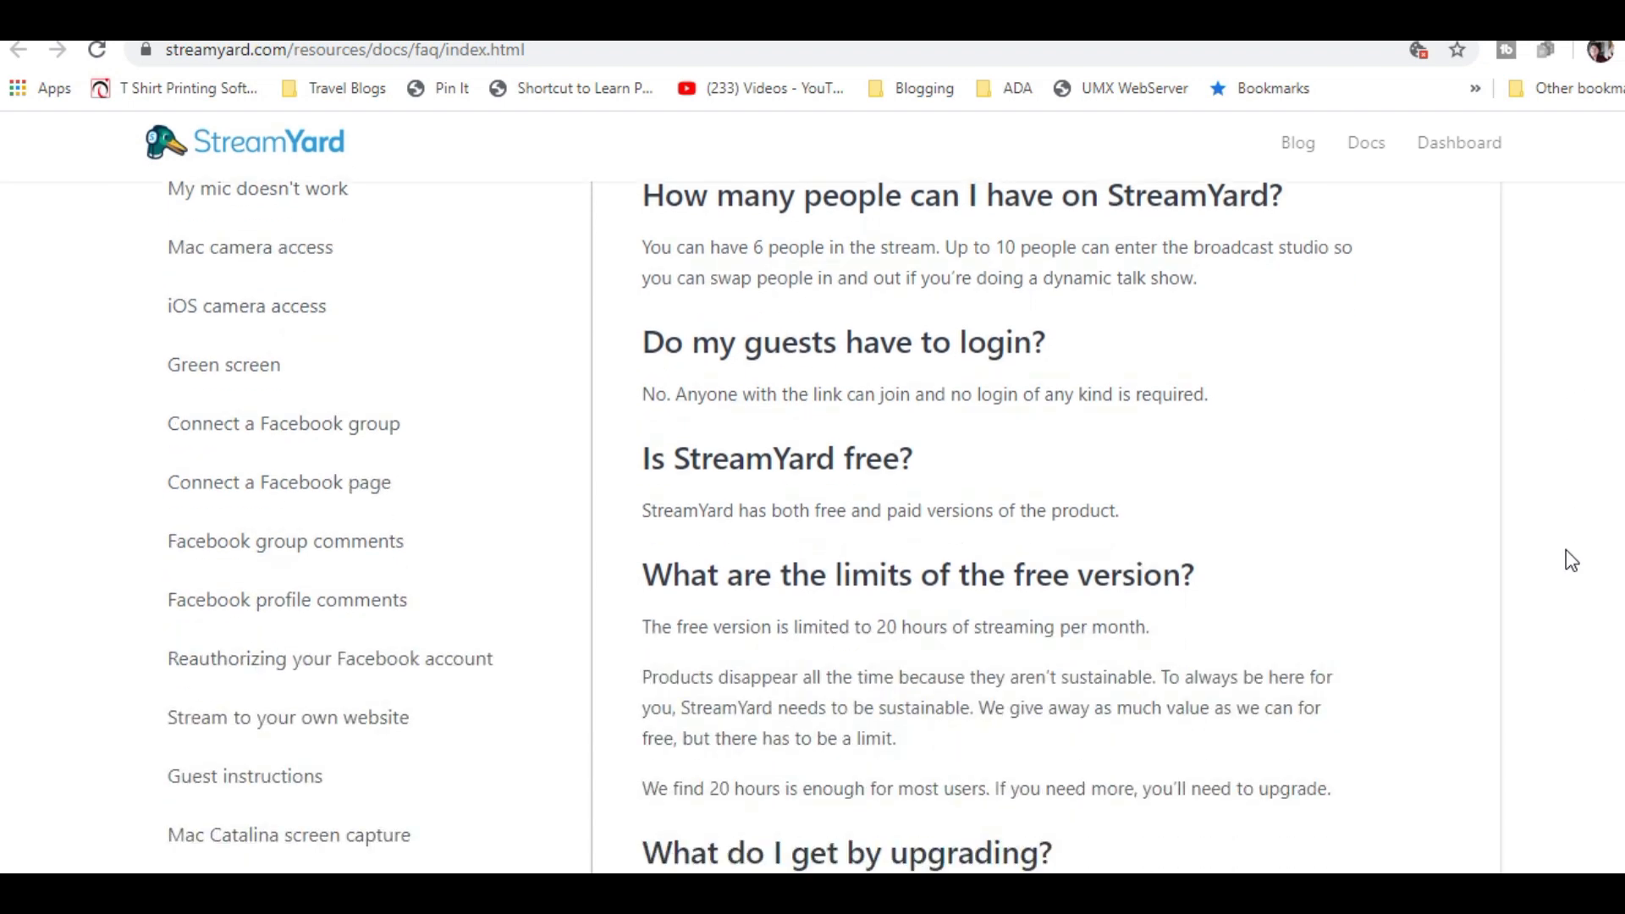
pyautogui.scroll(3, 1571, 560)
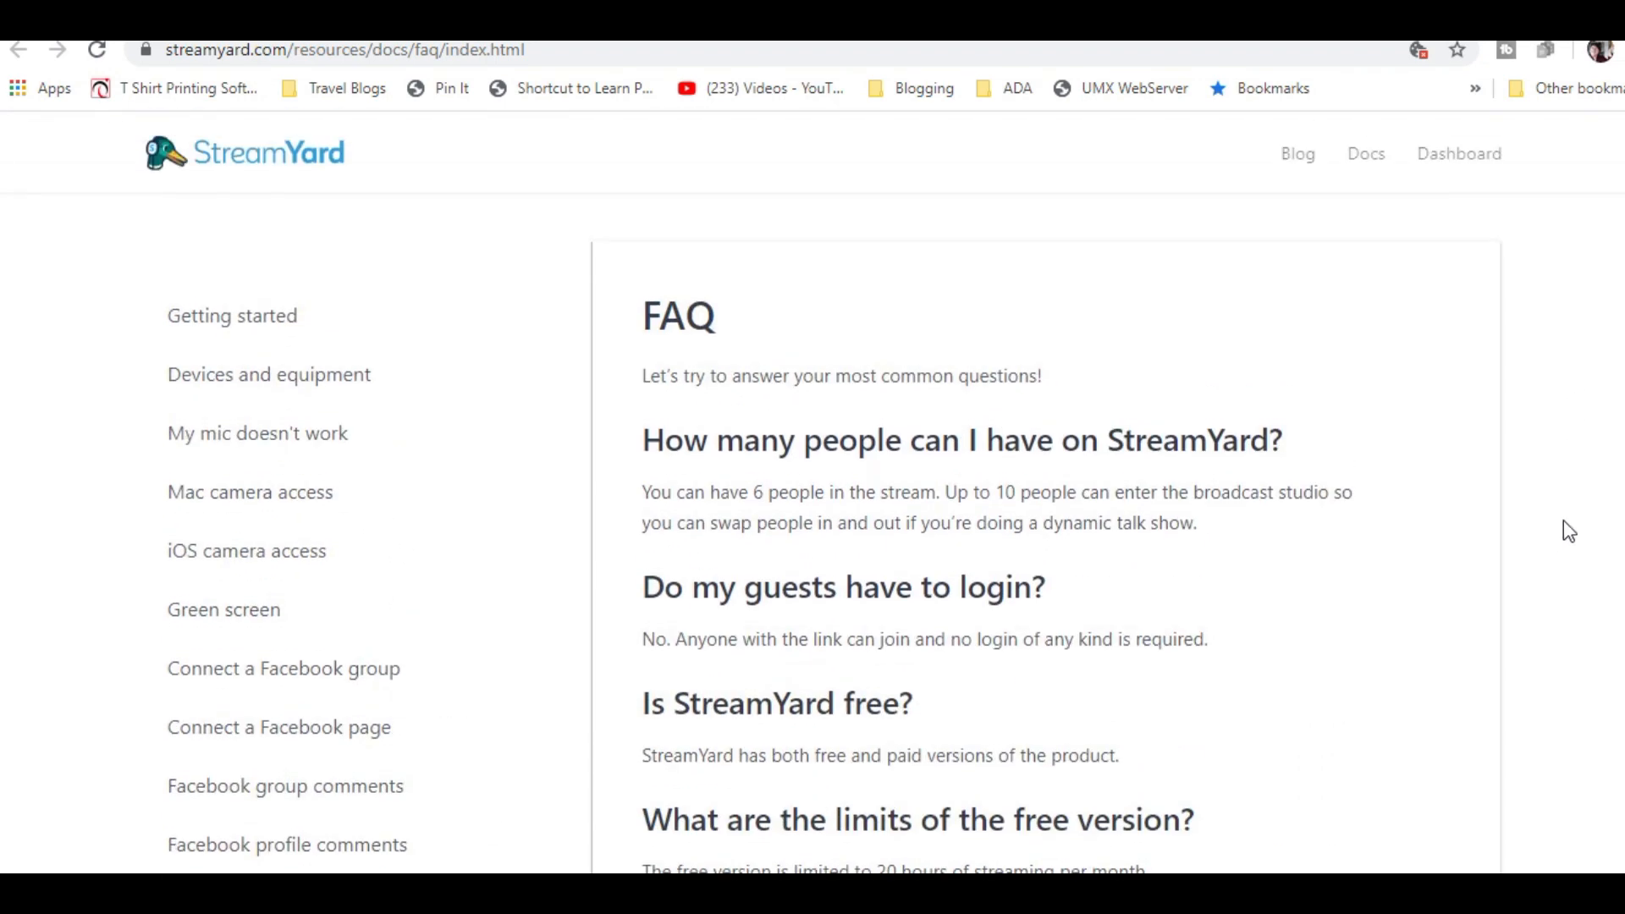
pyautogui.scroll(-1, 1568, 557)
pyautogui.scroll(1, 1570, 561)
# View the StreamYard blog and the Getting started docs, return to the dashboard's broadcasts and show the account options.
pyautogui.click(1299, 162)
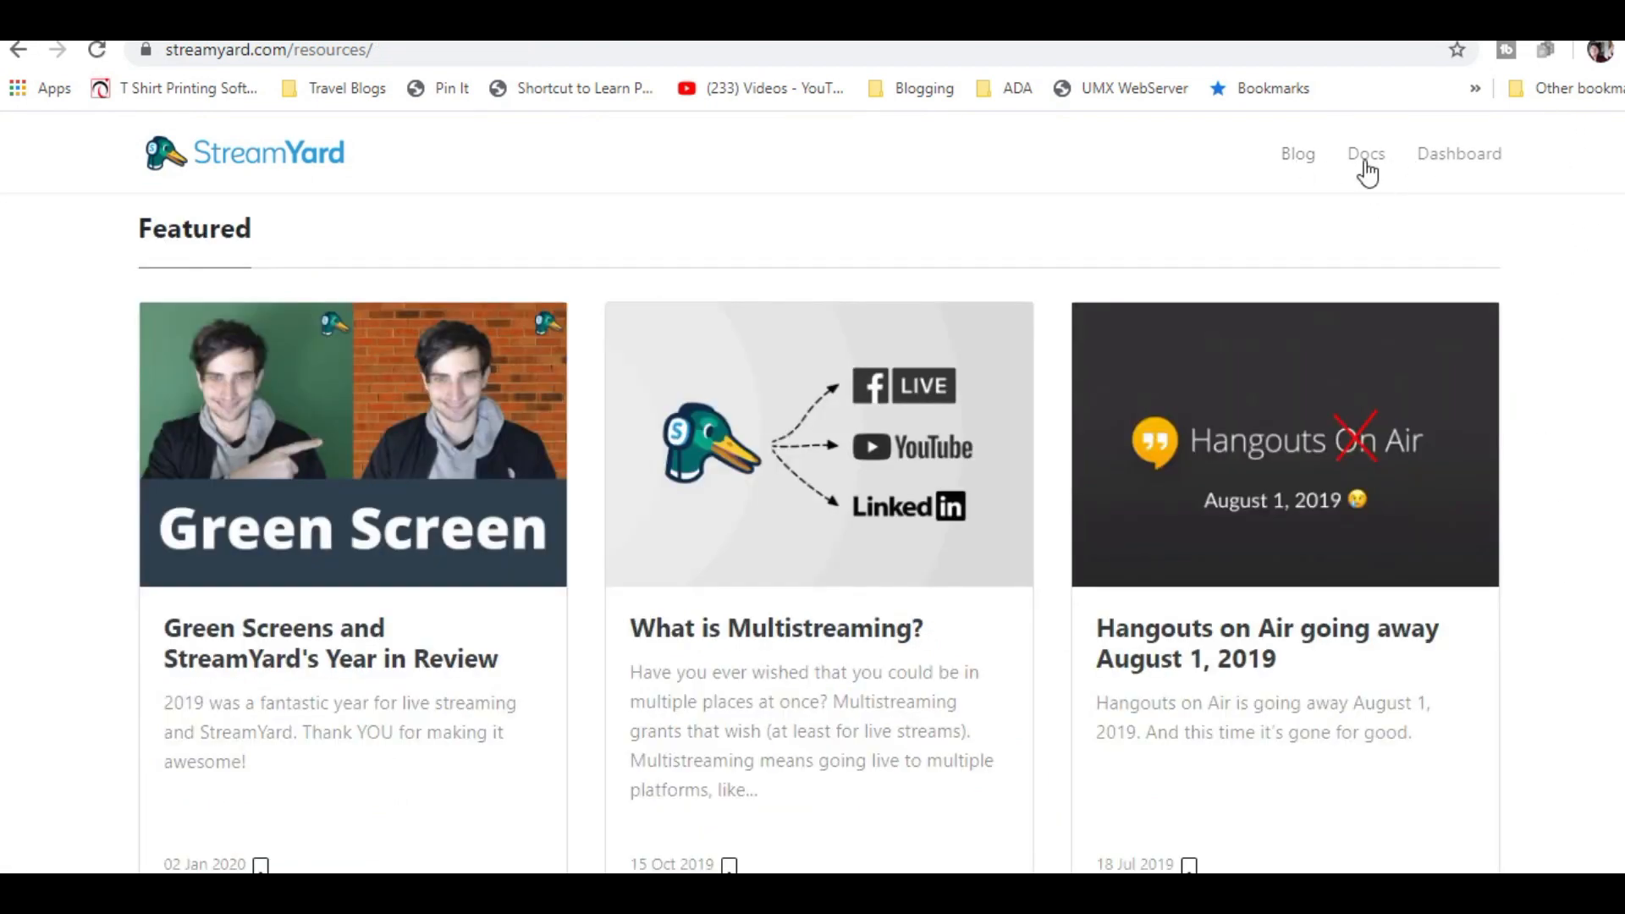
pyautogui.click(1365, 158)
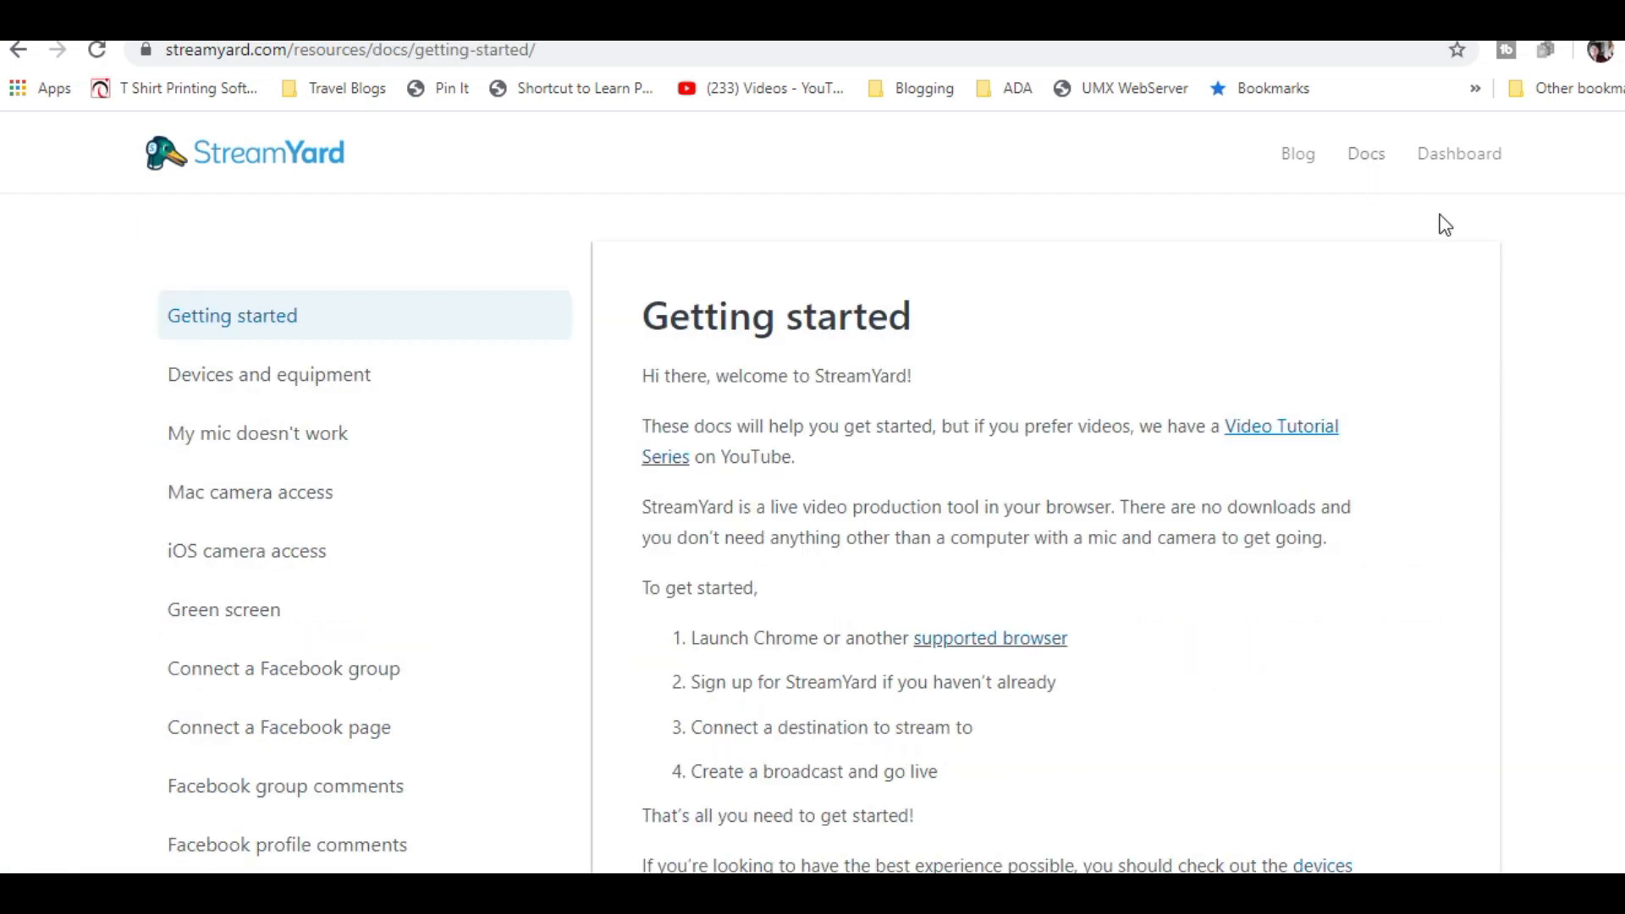
pyautogui.click(1471, 166)
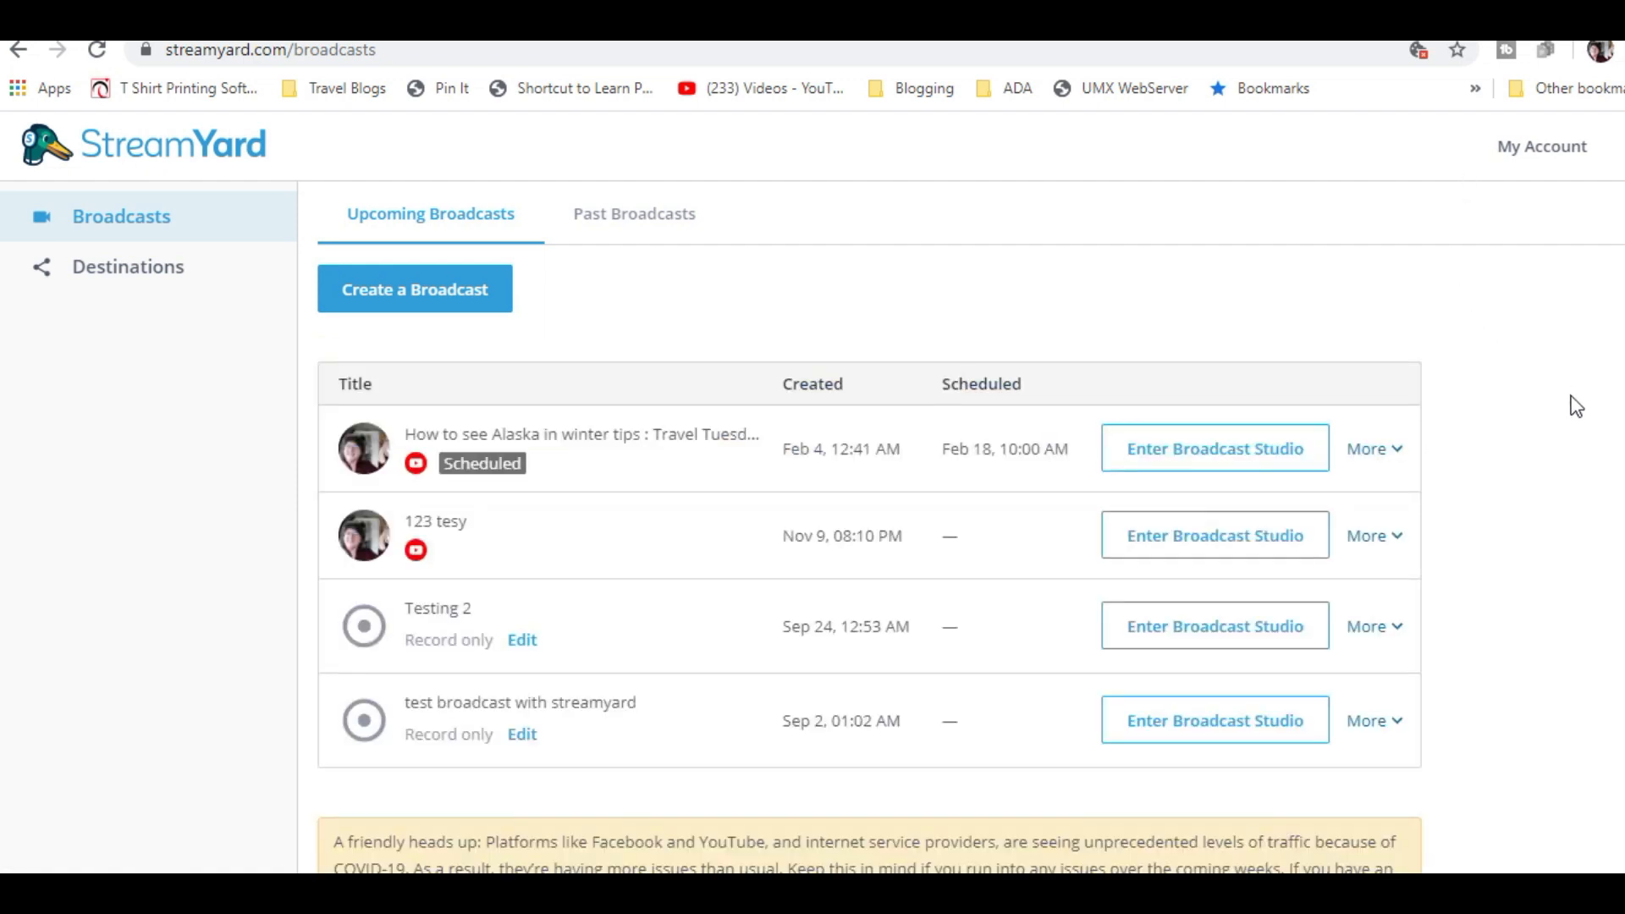
pyautogui.click(1566, 152)
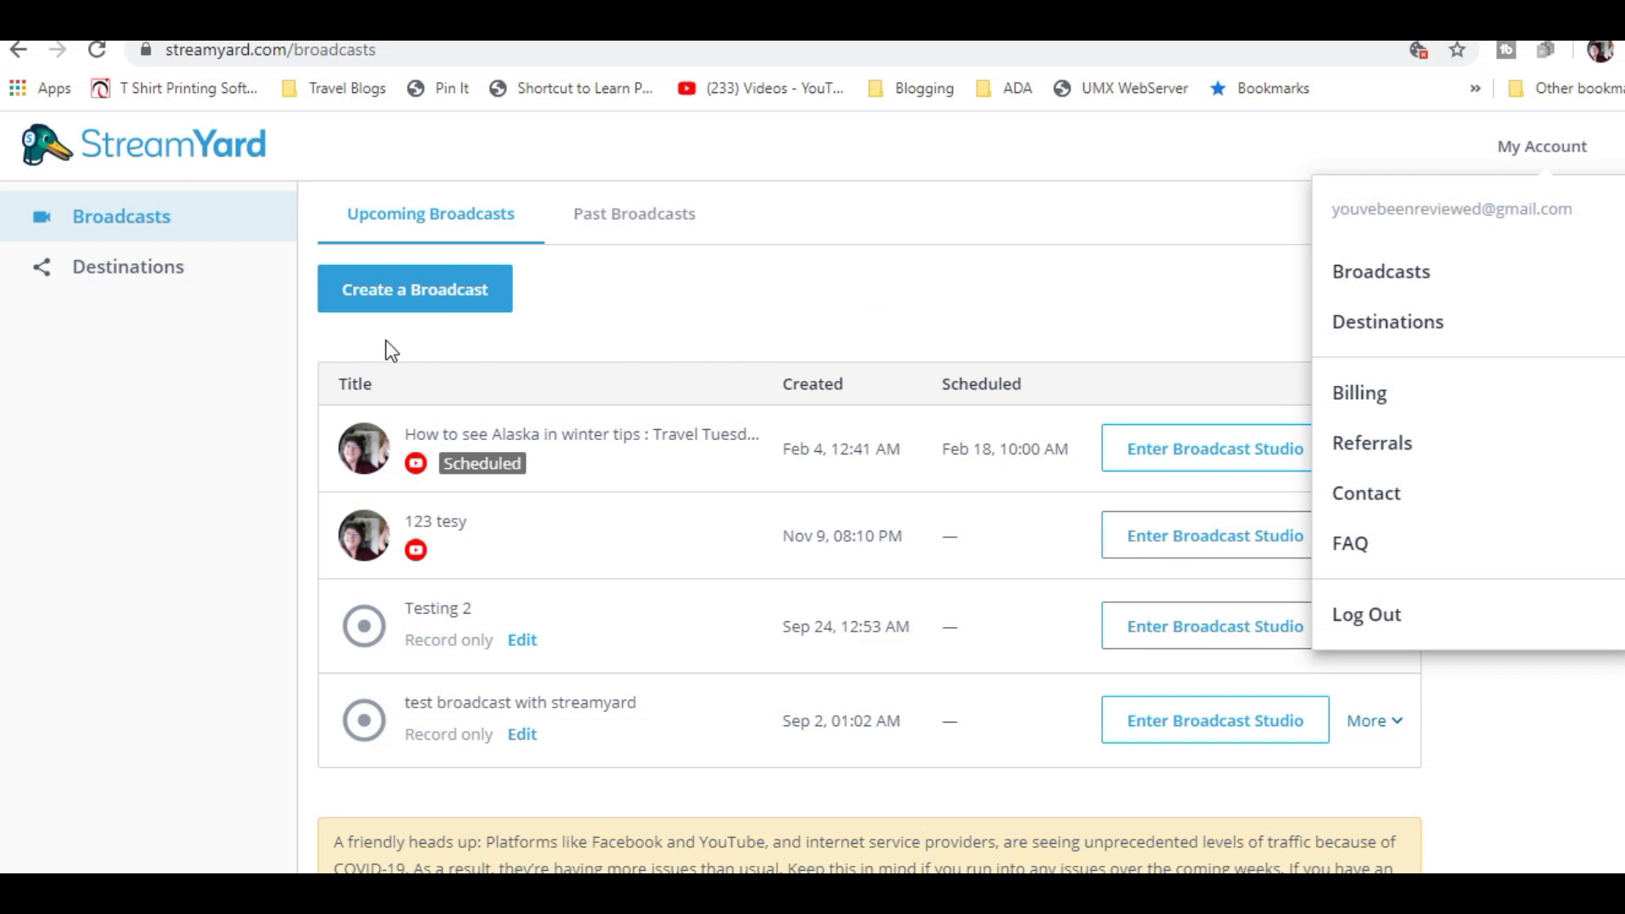
# Start a new broadcast and select both the Facebook and the YouTube destination for it.
pyautogui.click(423, 296)
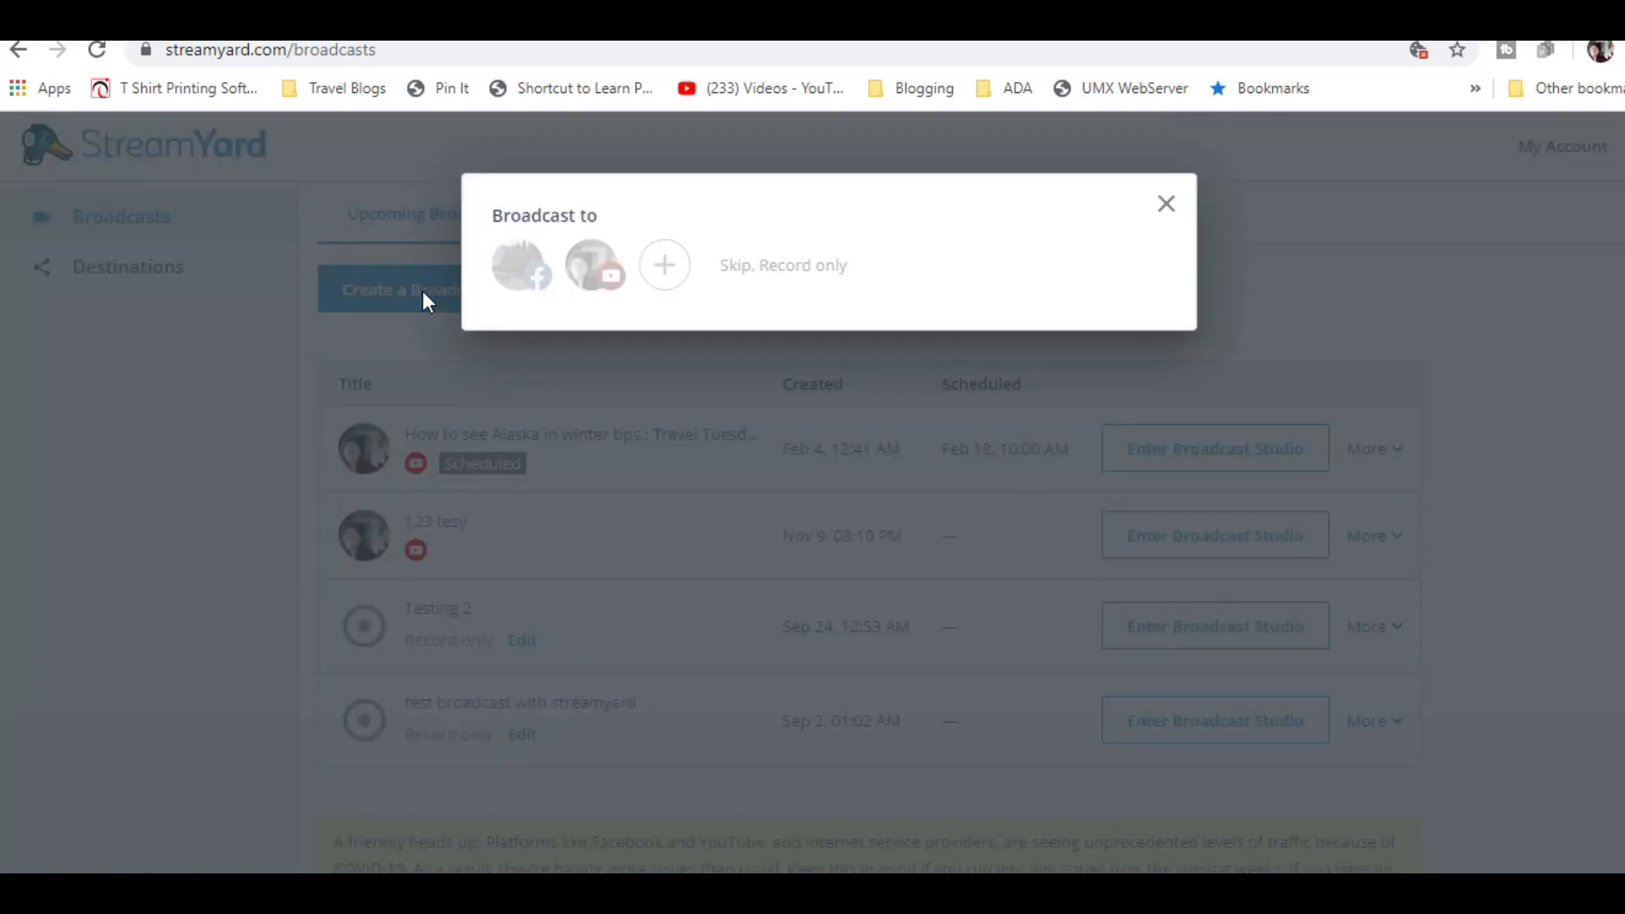
pyautogui.click(521, 288)
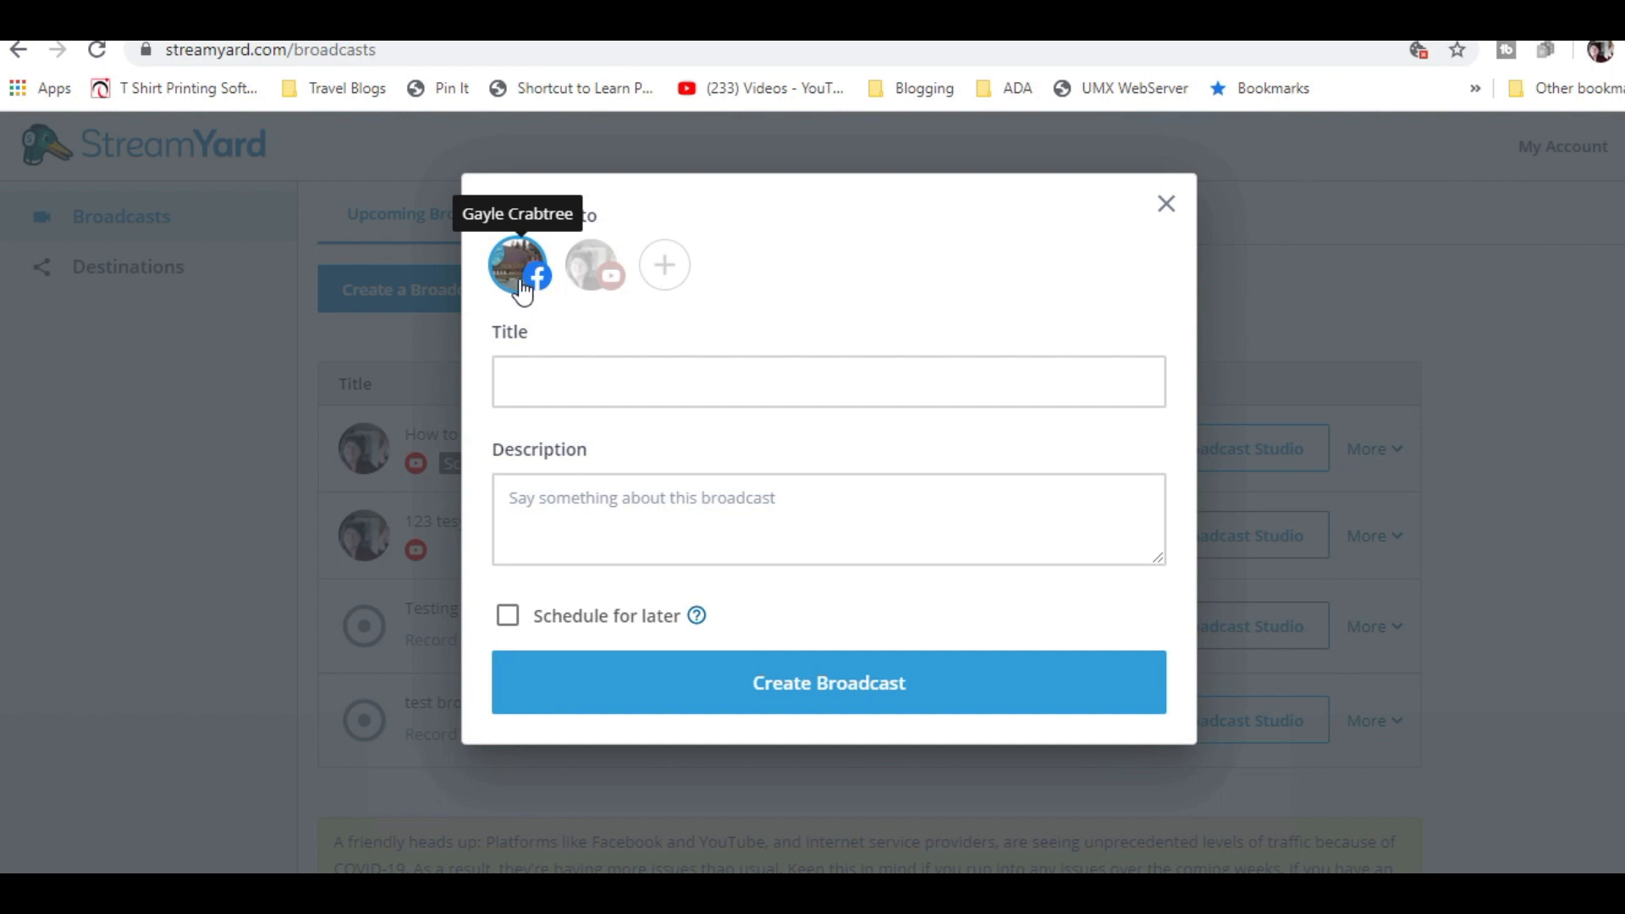
pyautogui.click(595, 288)
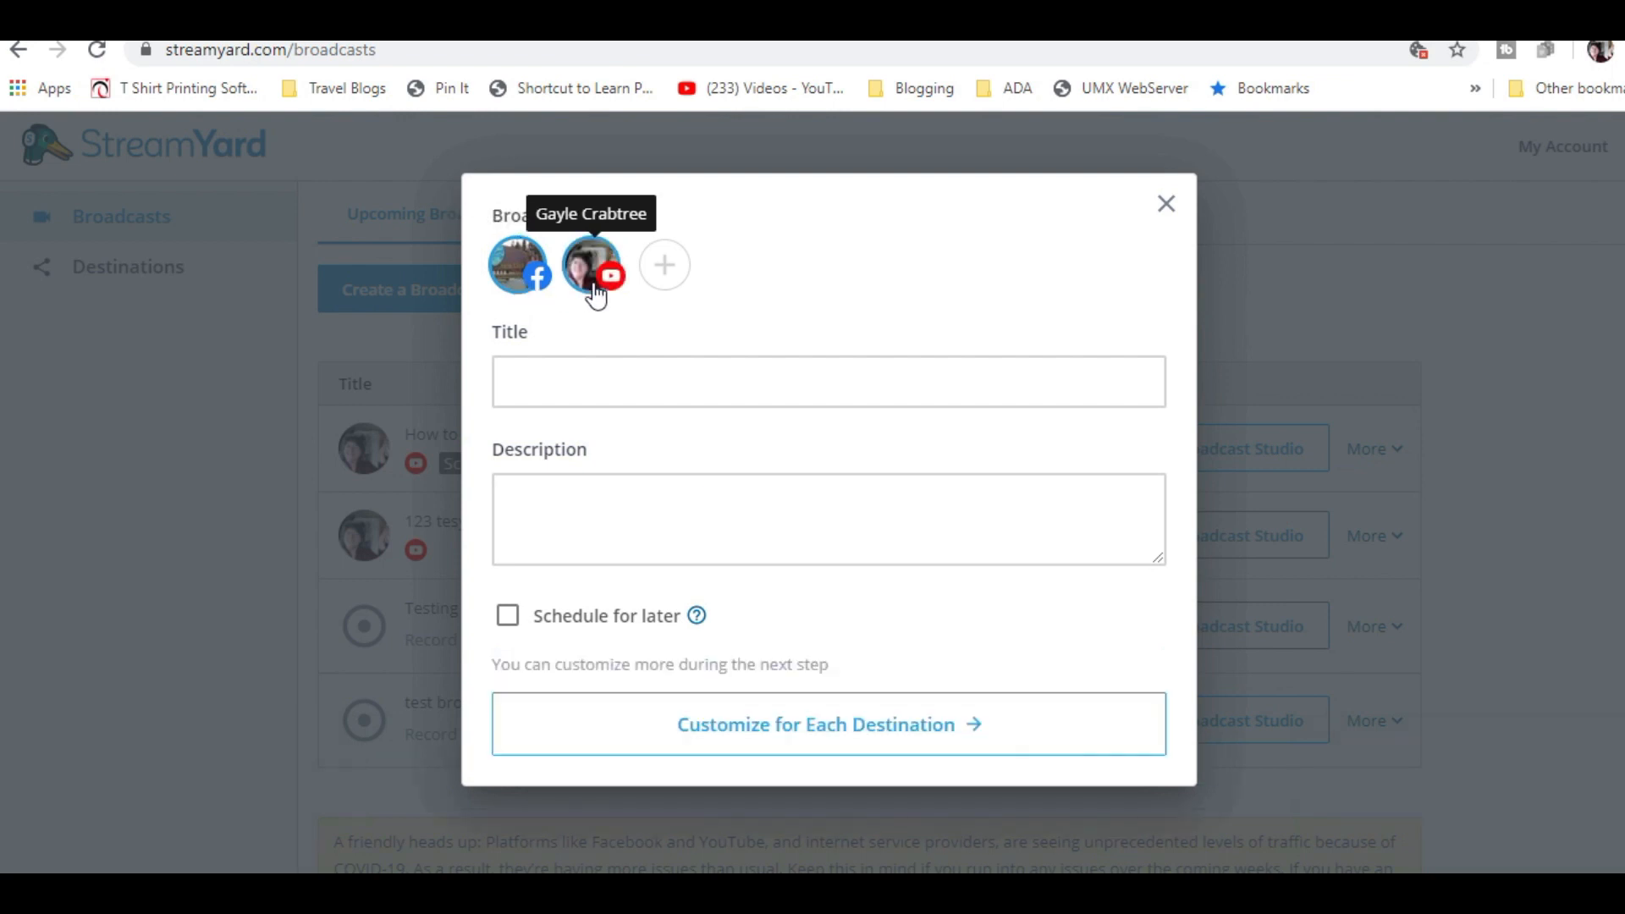
# Title the broadcast "Saturday night chat with" followed by the host's first name.
pyautogui.click(880, 384)
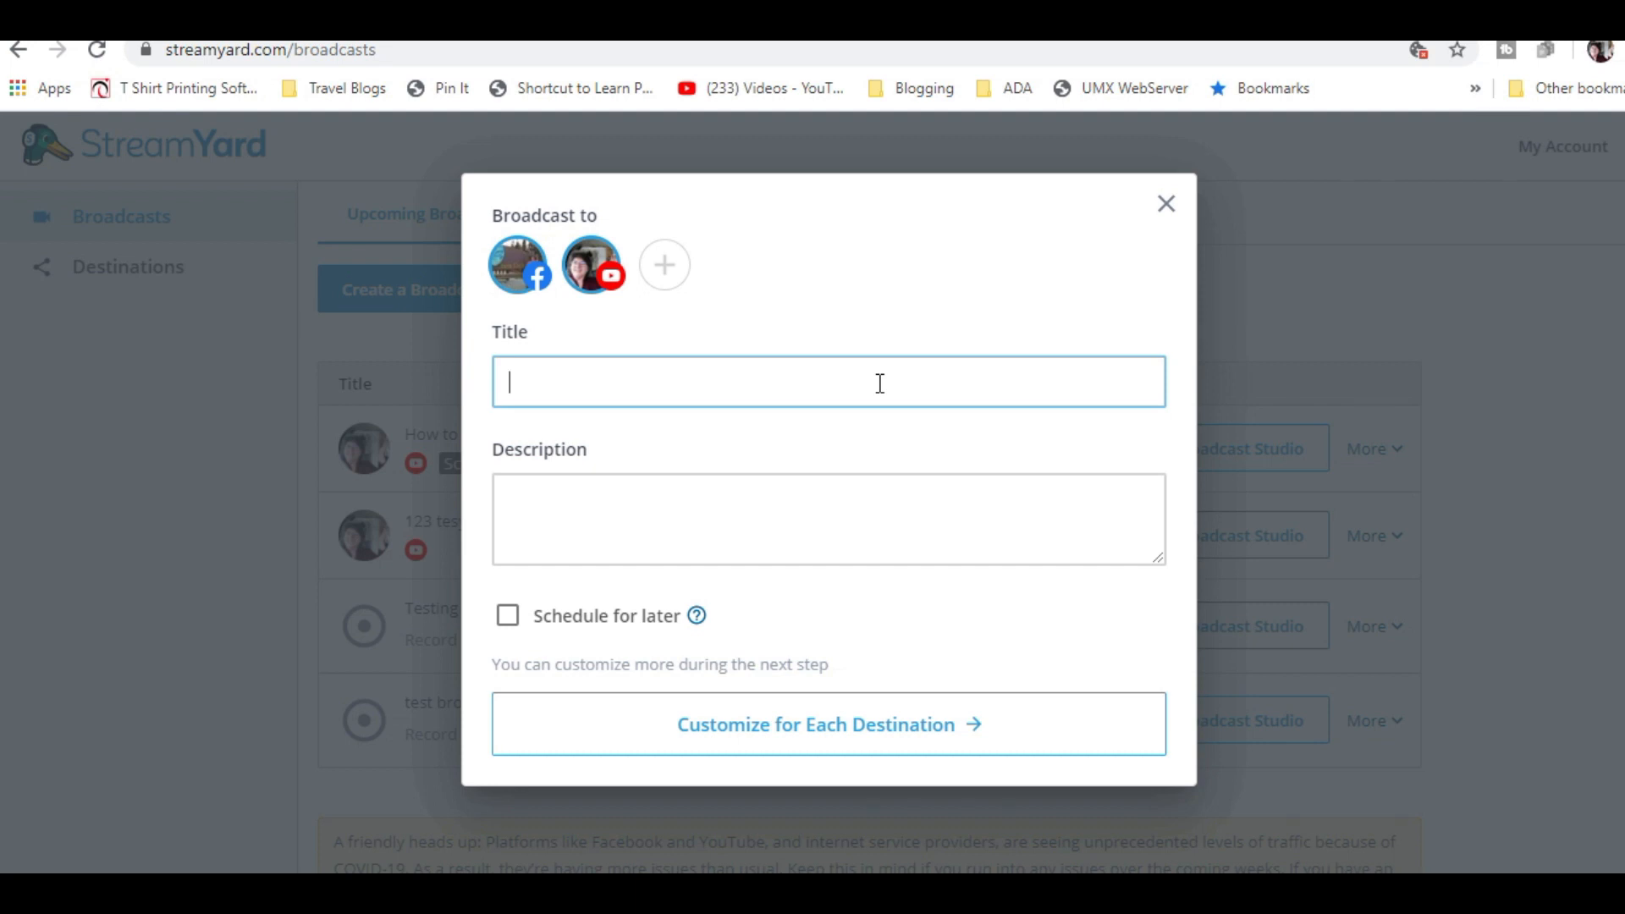
pyautogui.write('Saturda')
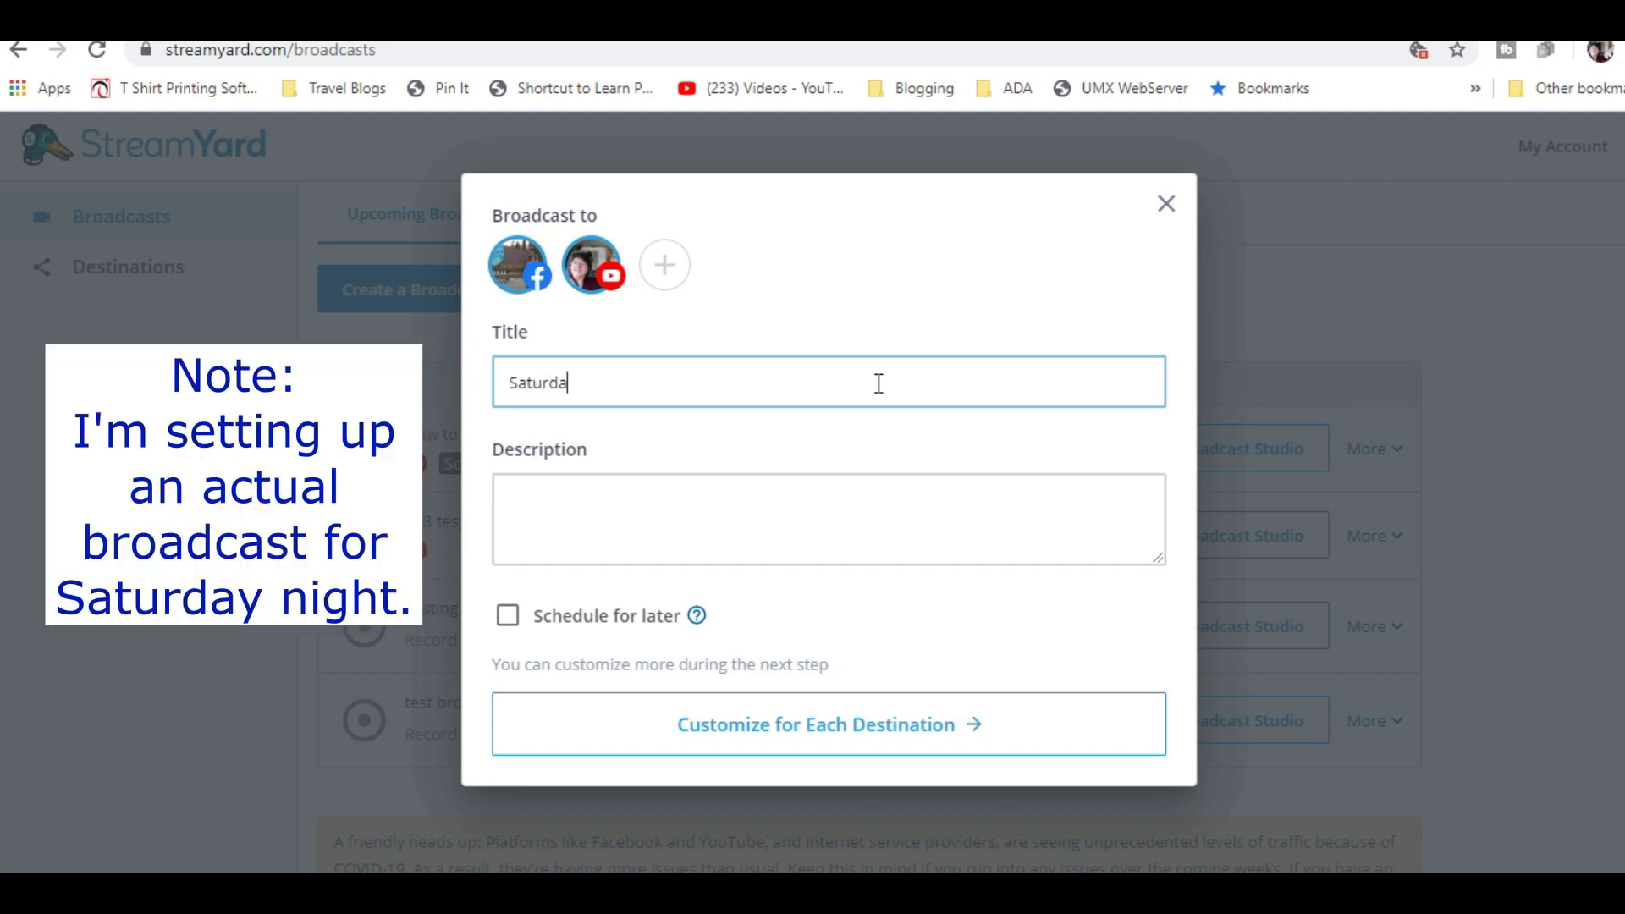
pyautogui.write('y night chat with Gayle')
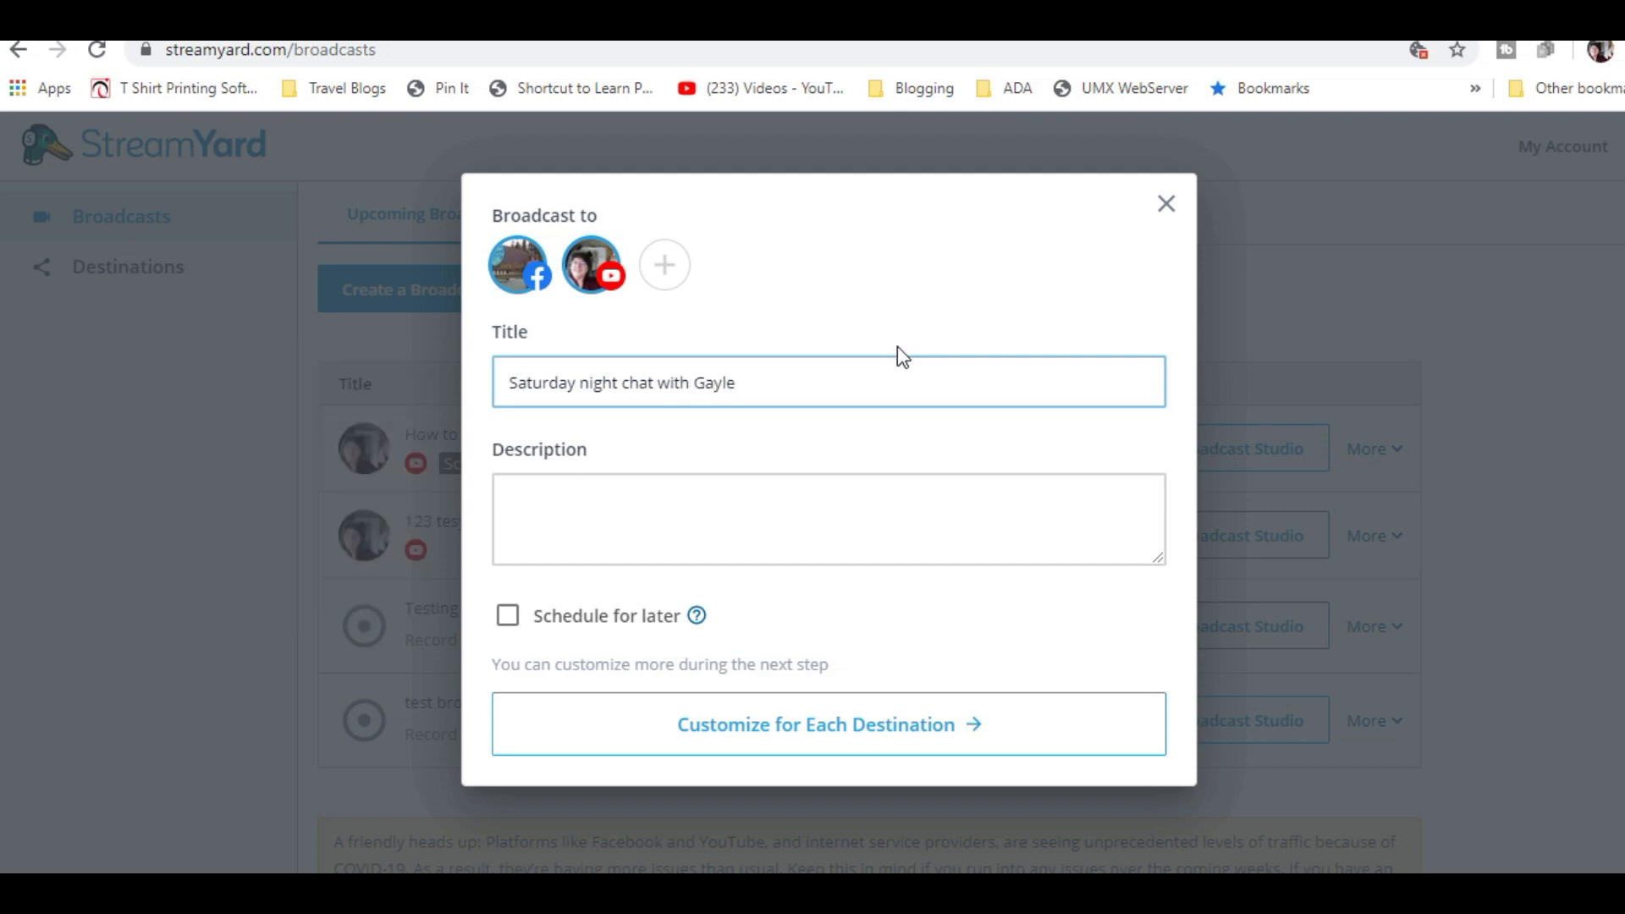
# Describe the broadcast as a Saturday night weekly chat with no topic, about what's been going on in your life and rabbit trails, ending "Come join us!".
pyautogui.click(782, 516)
pyautogui.write('Saturday')
pyautogui.write(' night wee')
pyautogui.write('kly chat. No topic. ')
pyautogui.write("We'll talk about what's been going on in you")
pyautogui.write('r life and probably go down some rabb')
pyautogui.write('it trails too. Come join us!')
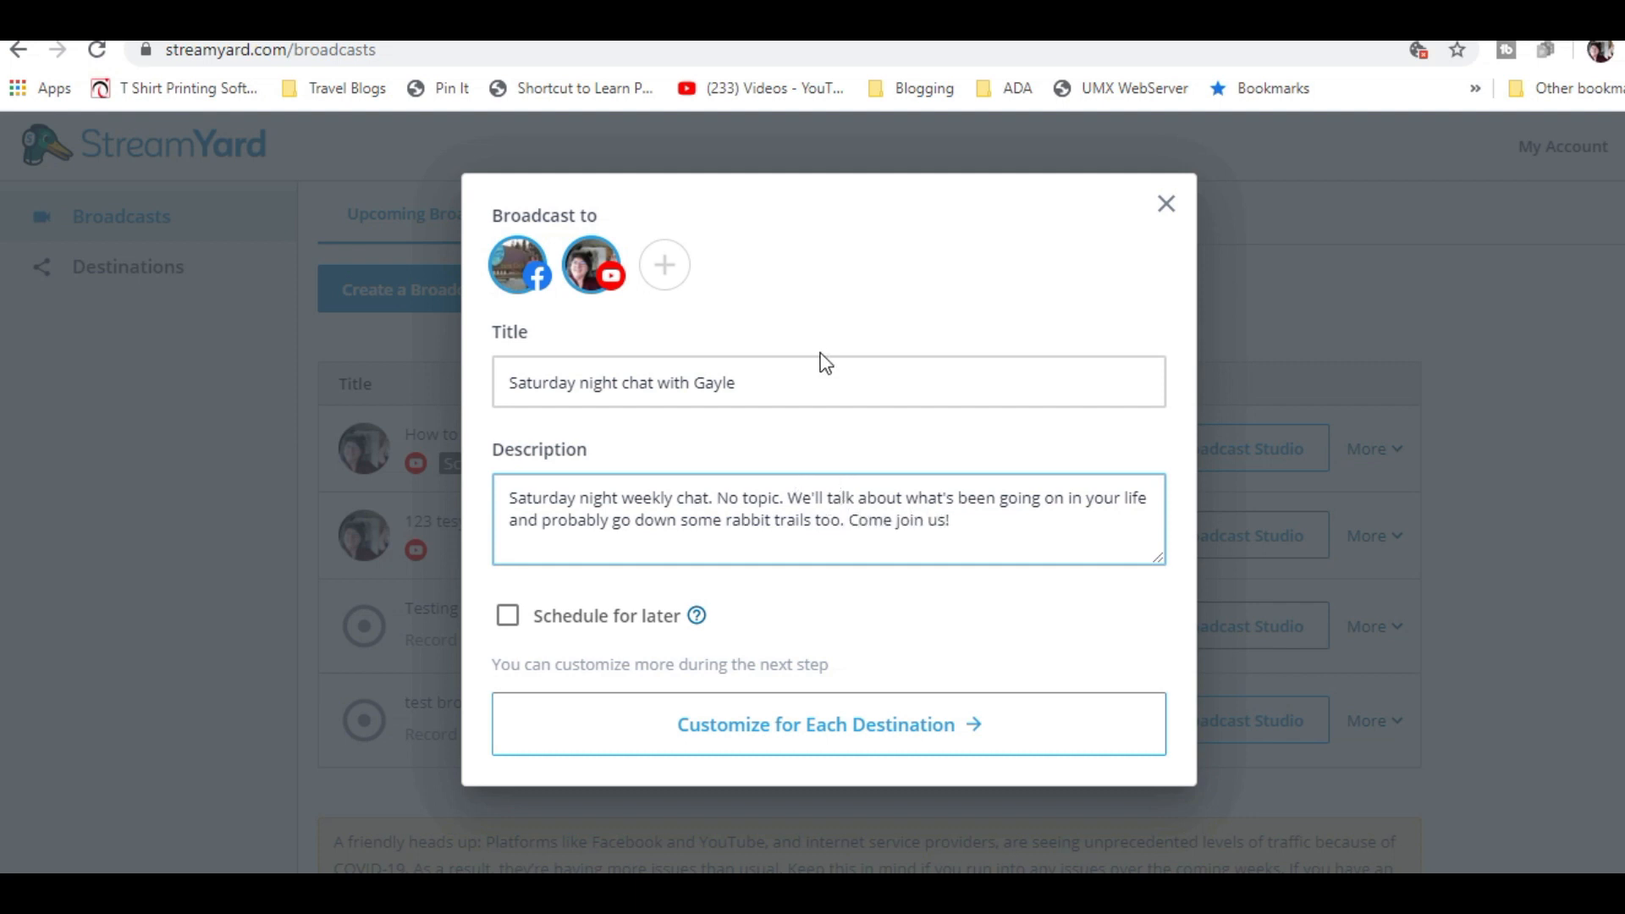
# Append the start times "7pm EDT / 6pm CDT" to the end of the broadcast title.
pyautogui.click(826, 383)
pyautogui.write('7pm EDT / 6pm CDT')
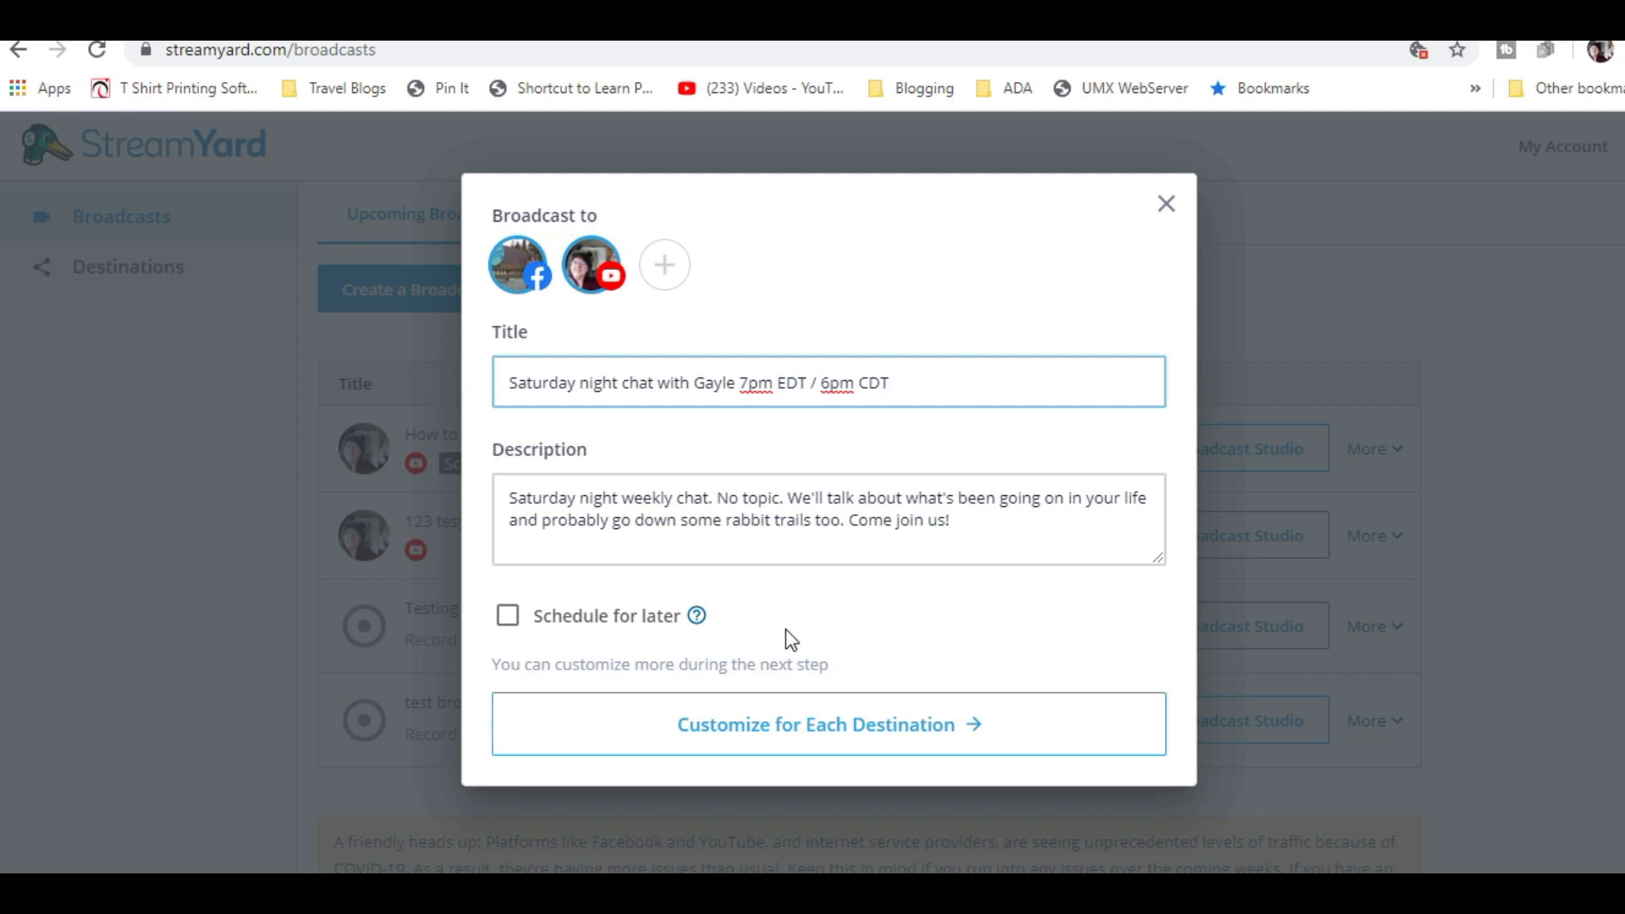
# Schedule the broadcast for later, starting on April 18, 2020 at 07:00 PM, and point out the EDT time zone.
pyautogui.click(507, 617)
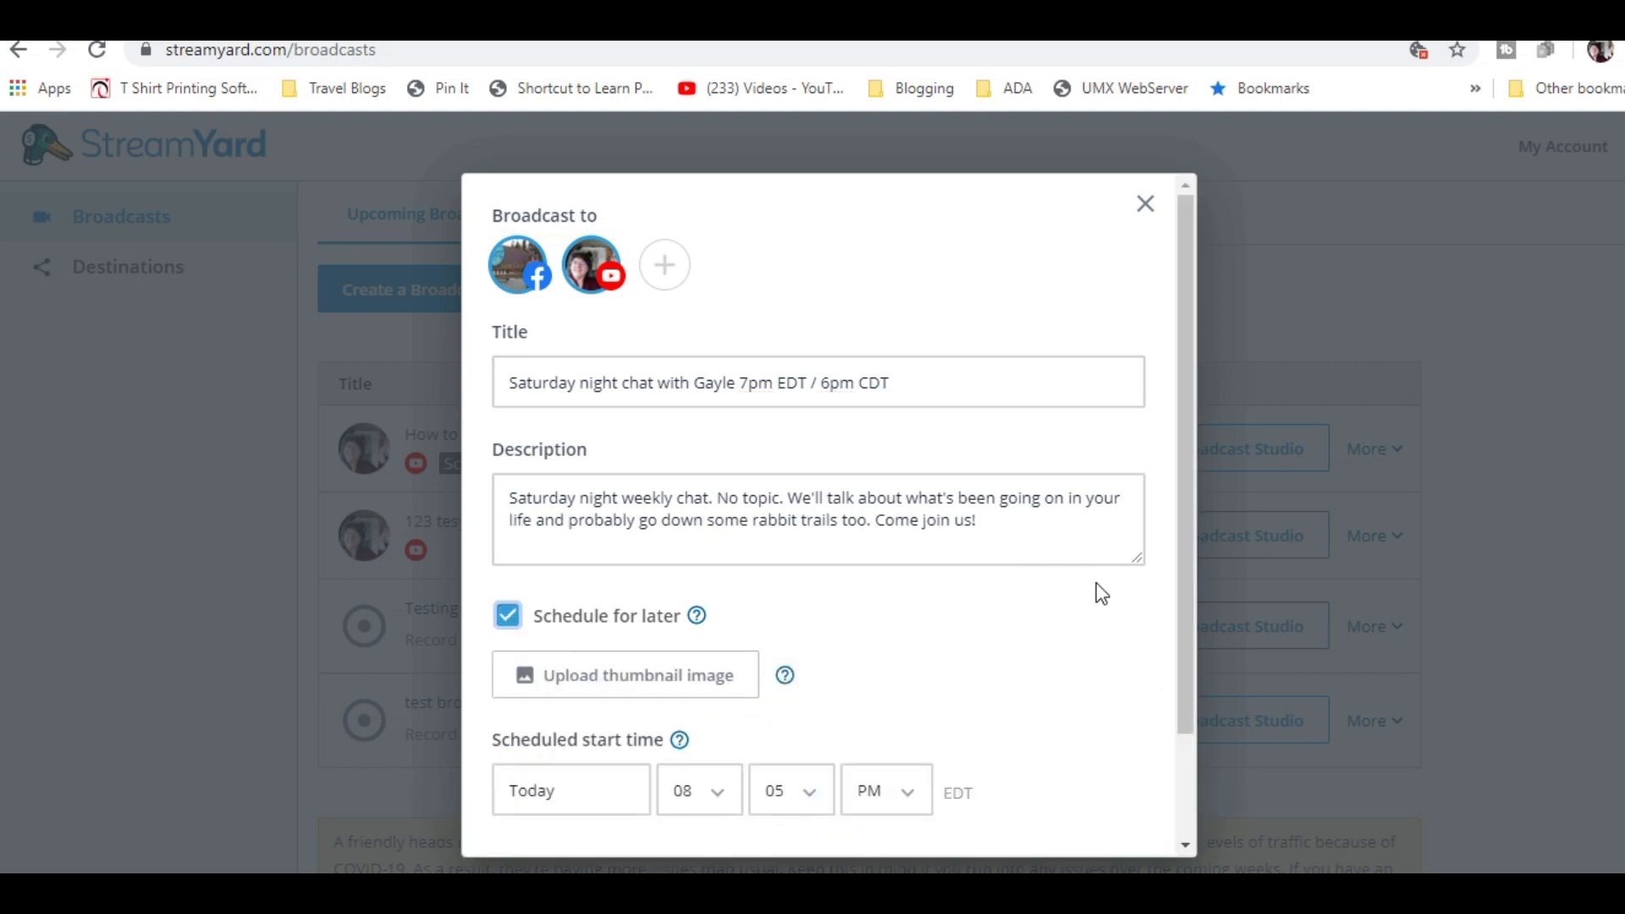
pyautogui.scroll(-2, 1165, 647)
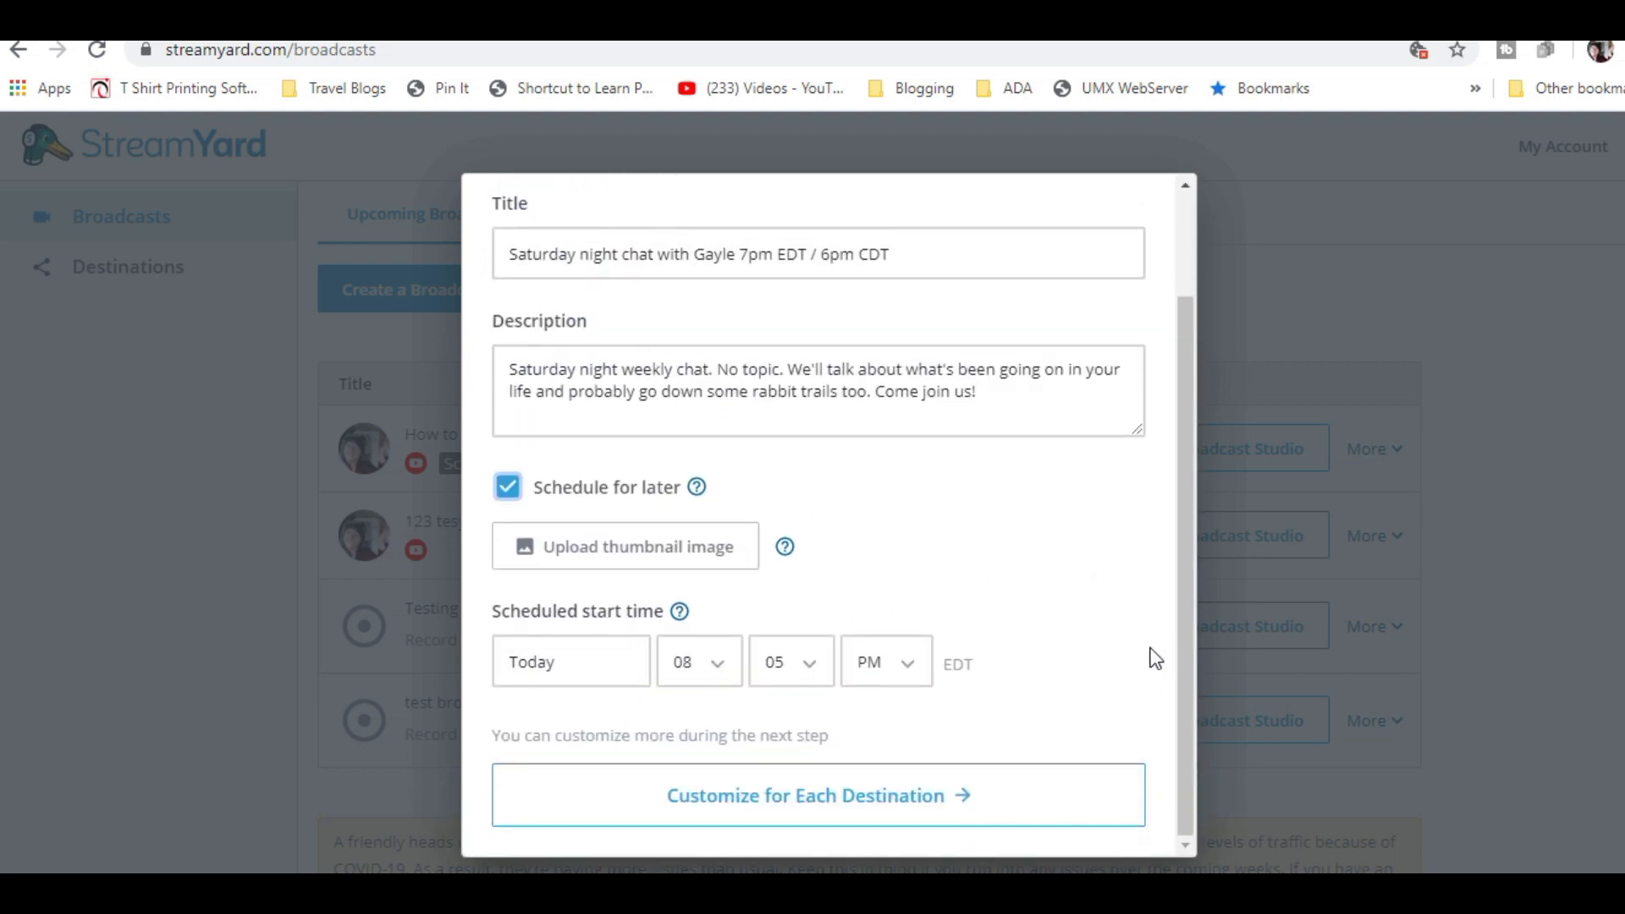
pyautogui.click(556, 669)
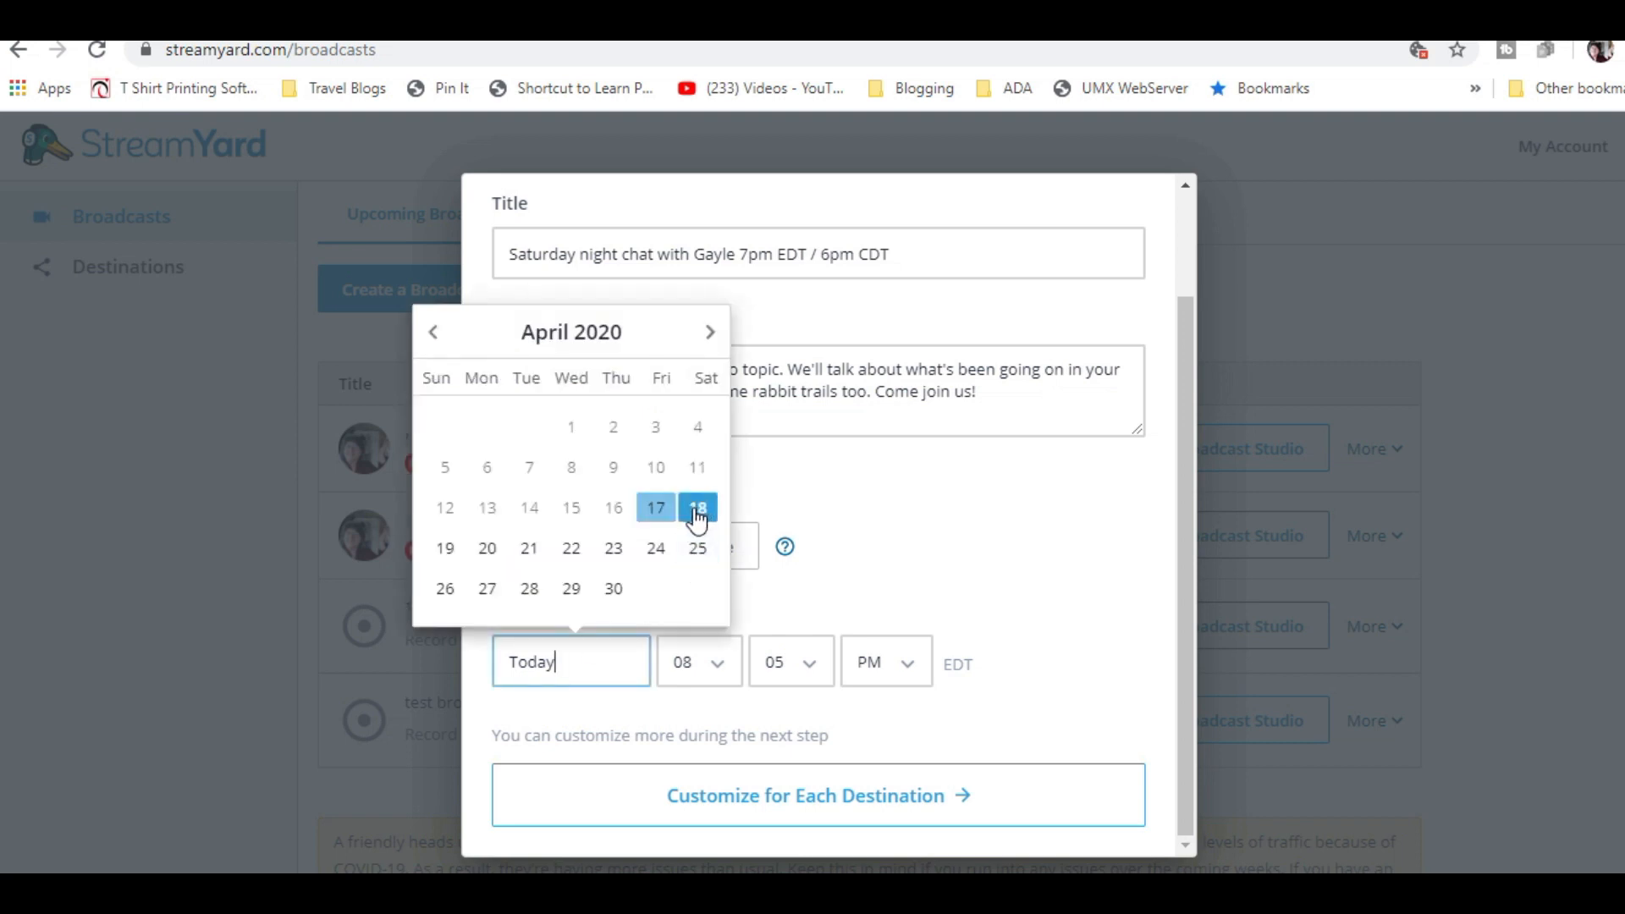
pyautogui.click(698, 508)
pyautogui.click(714, 675)
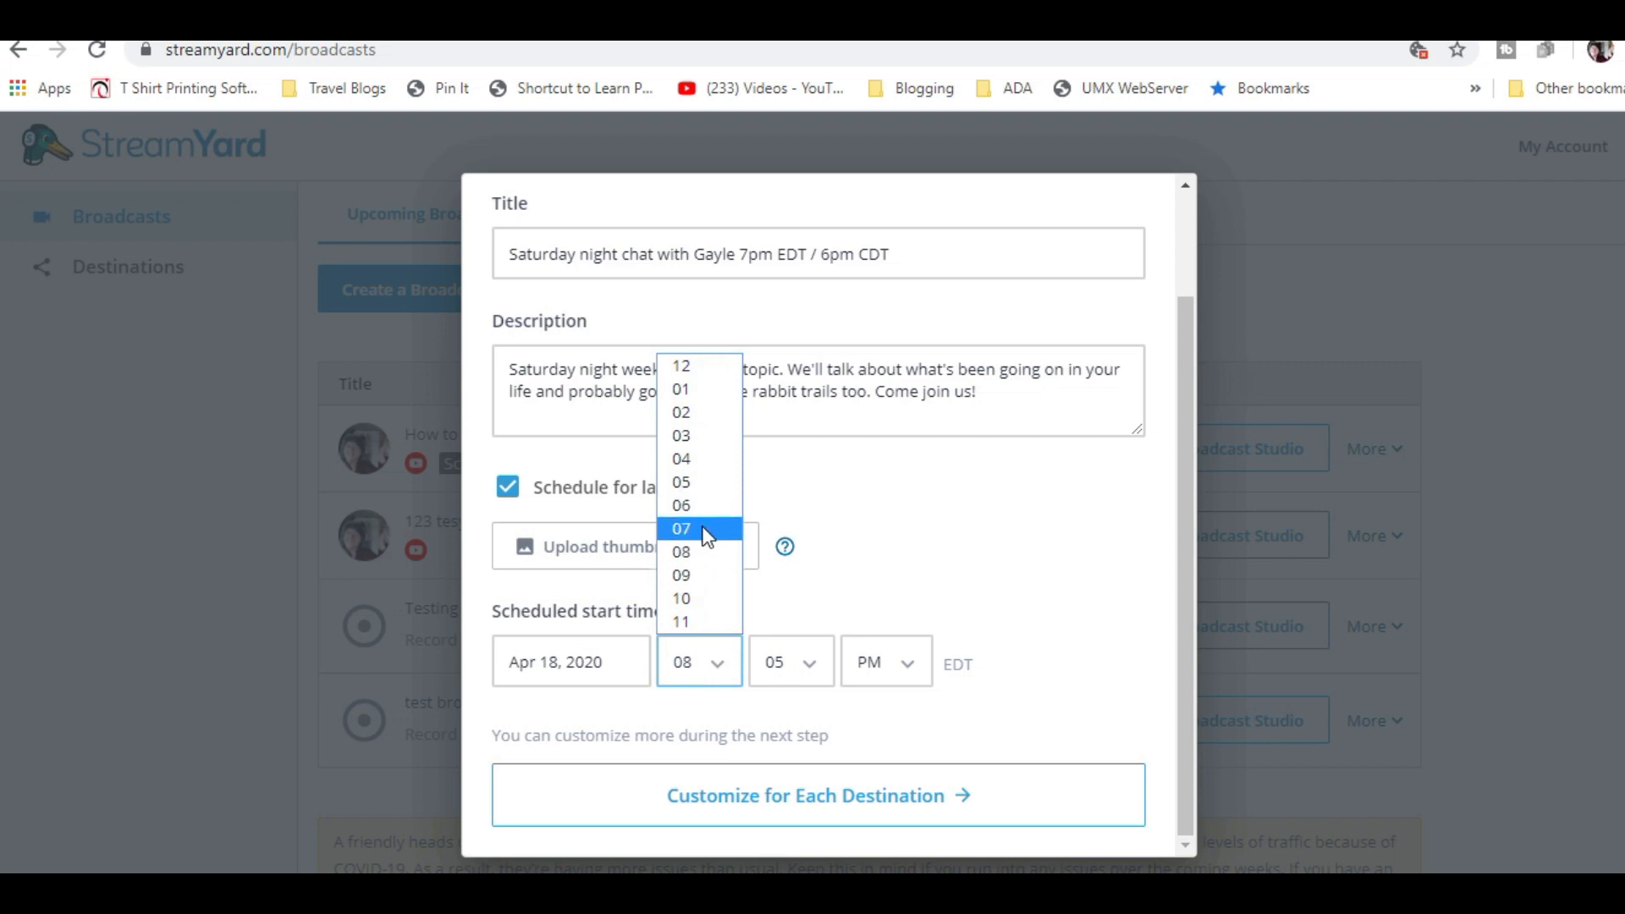
pyautogui.click(701, 528)
pyautogui.click(805, 667)
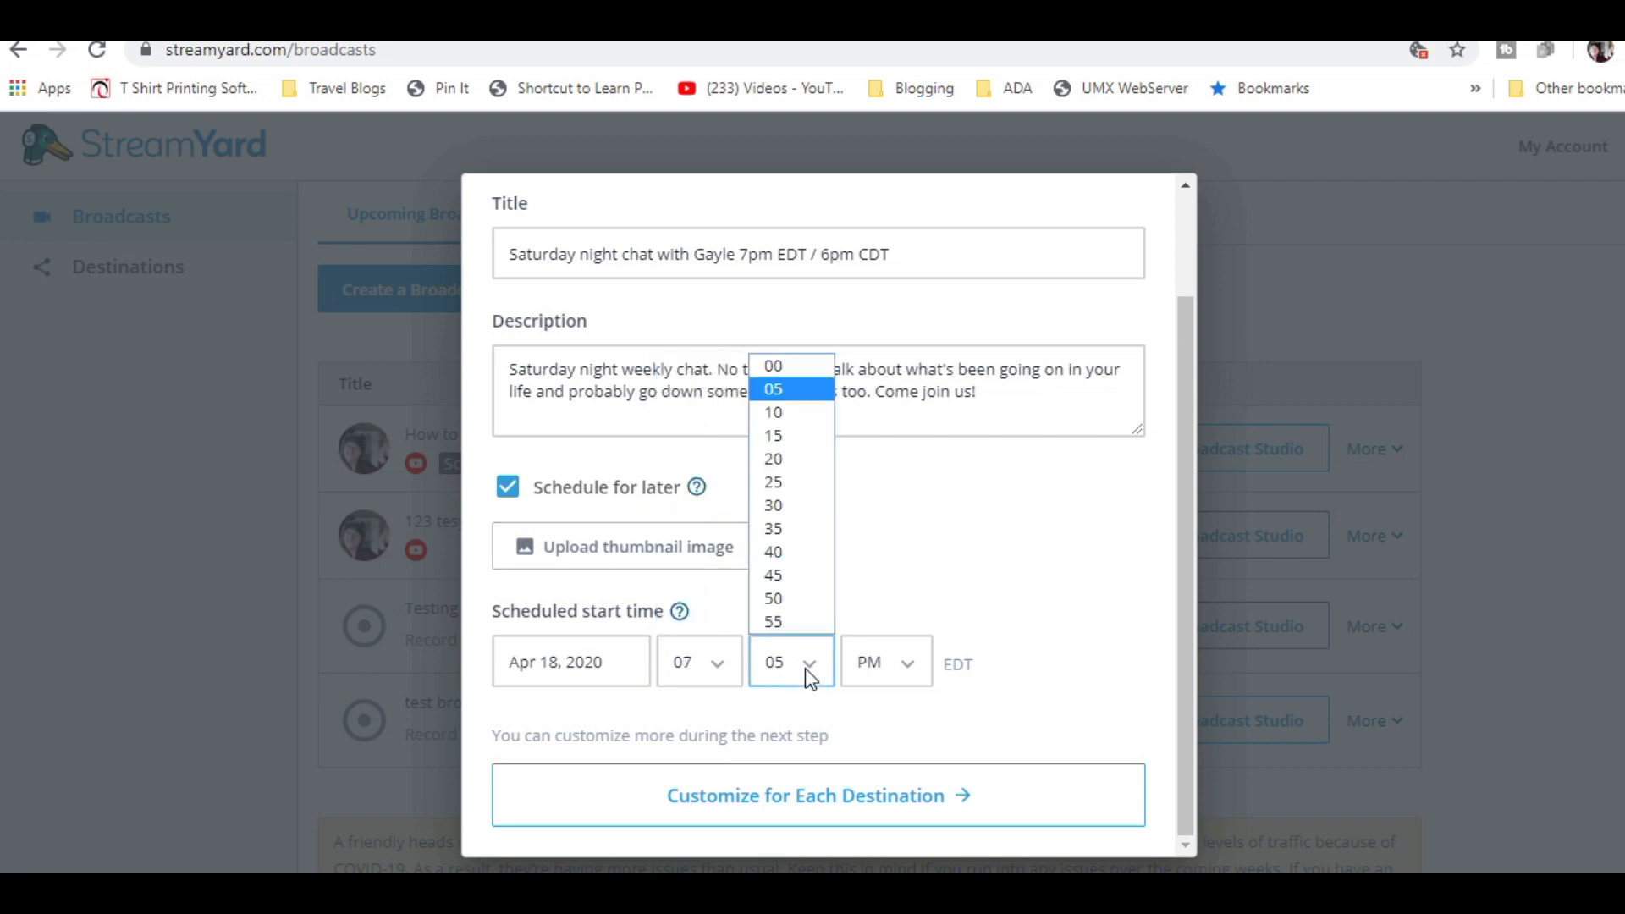
pyautogui.click(809, 364)
pyautogui.moveTo(978, 672); pyautogui.dragTo(952, 668)
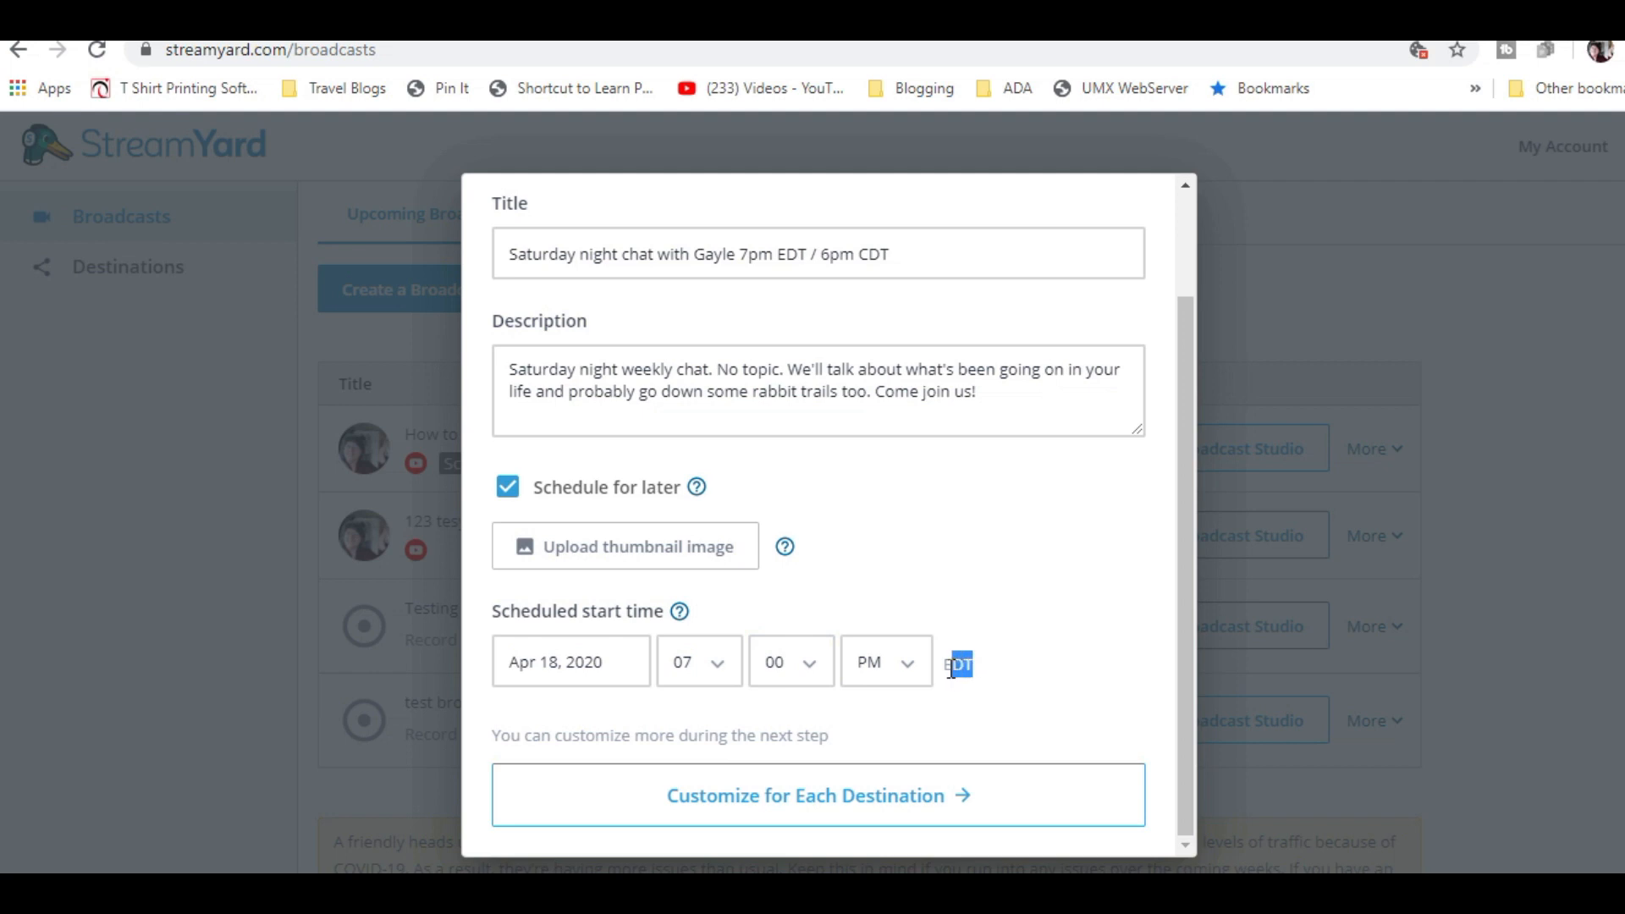
pyautogui.click(1017, 675)
# Upload "road in cherokee national forest.jpg" from the Pictures folder as the broadcast's thumbnail image.
pyautogui.click(620, 559)
pyautogui.scroll(-2, 1215, 598)
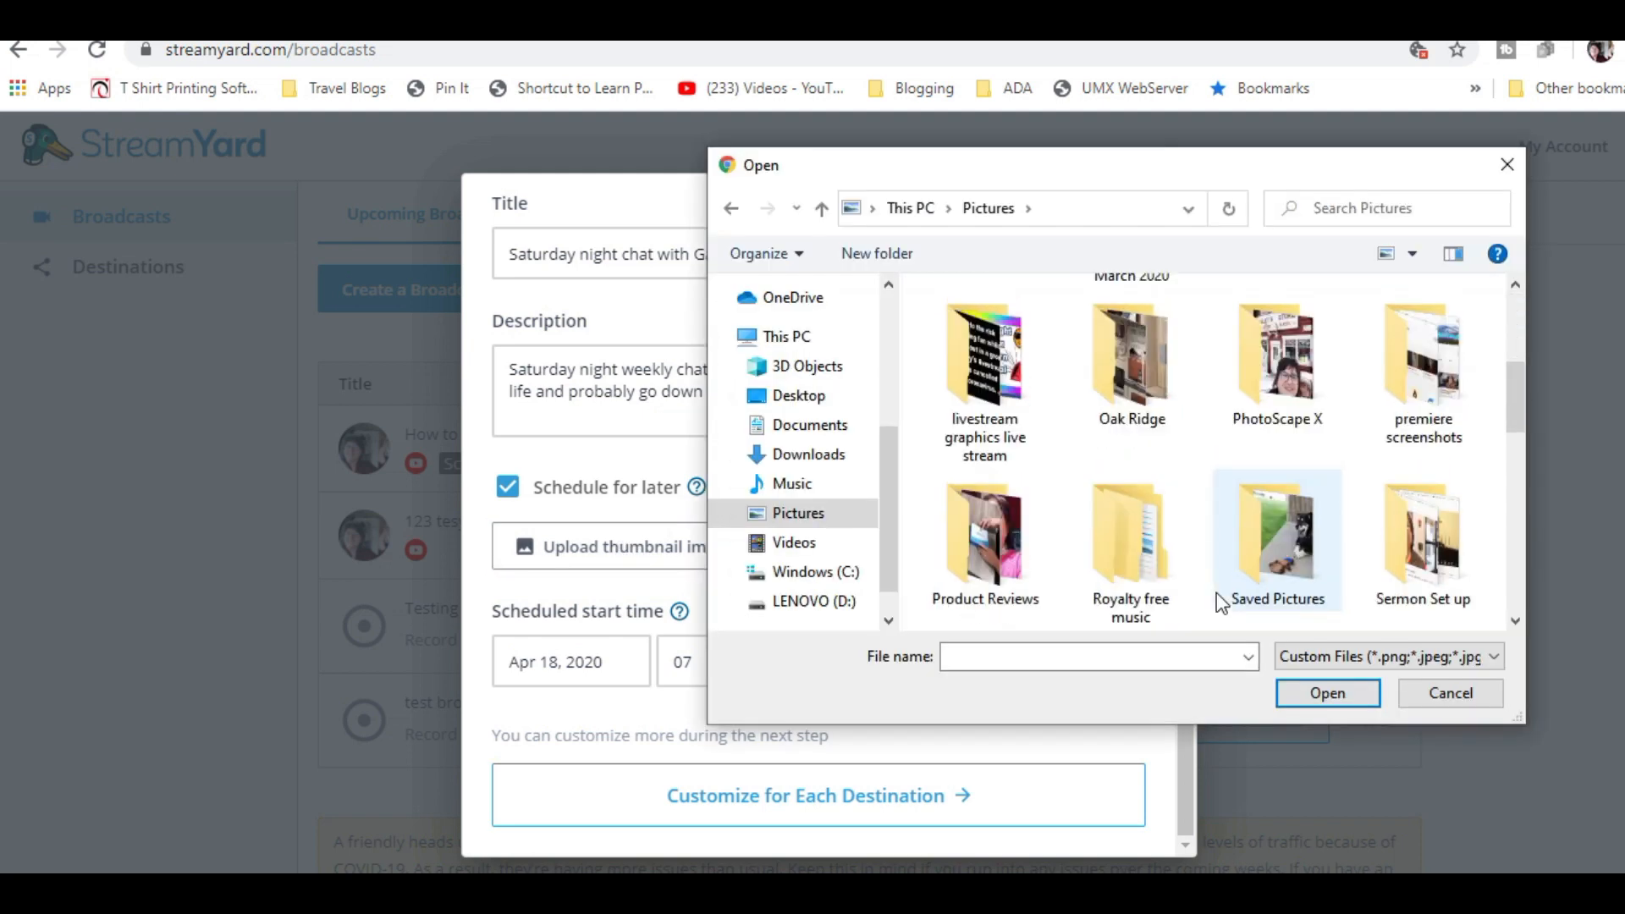
pyautogui.scroll(-5, 1206, 611)
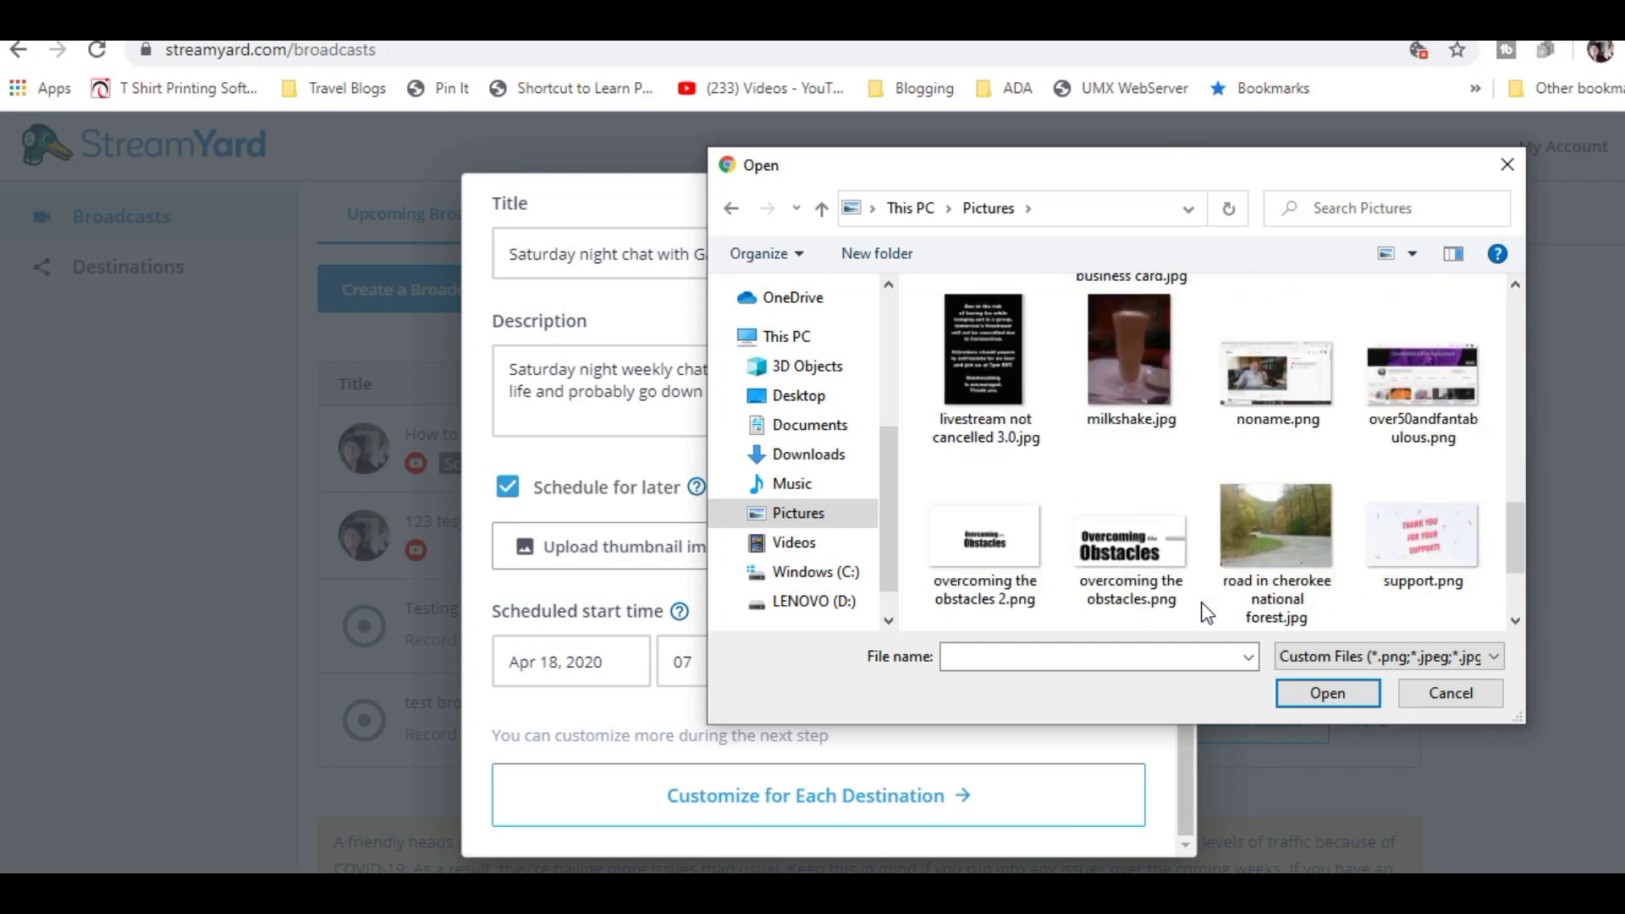
pyautogui.scroll(-2, 1206, 611)
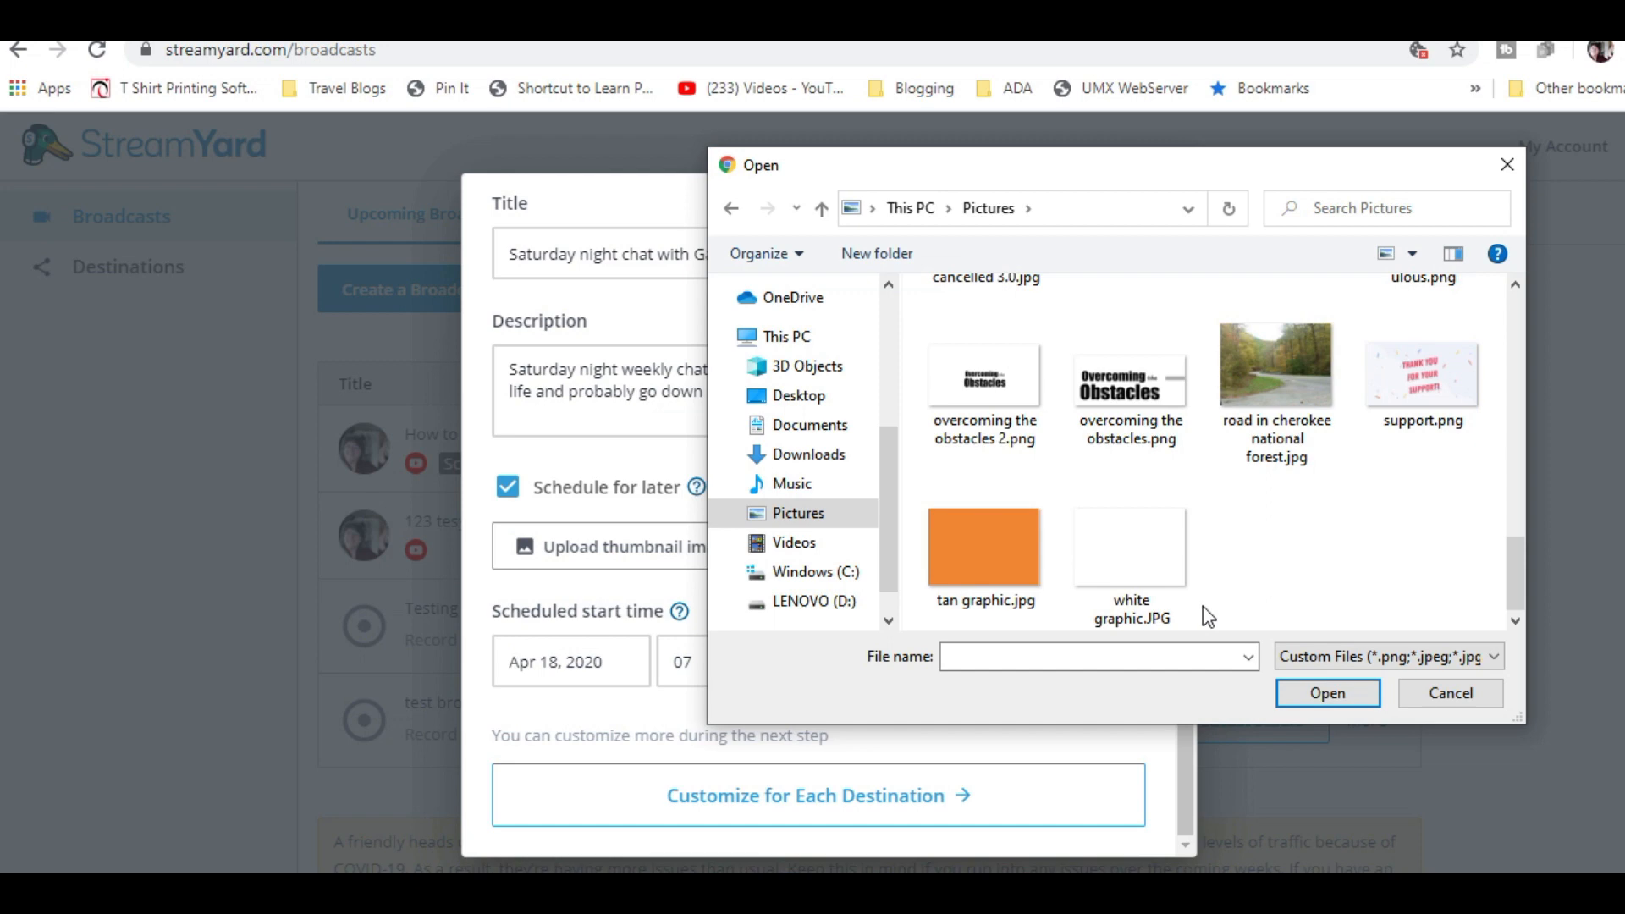
pyautogui.scroll(2, 1203, 608)
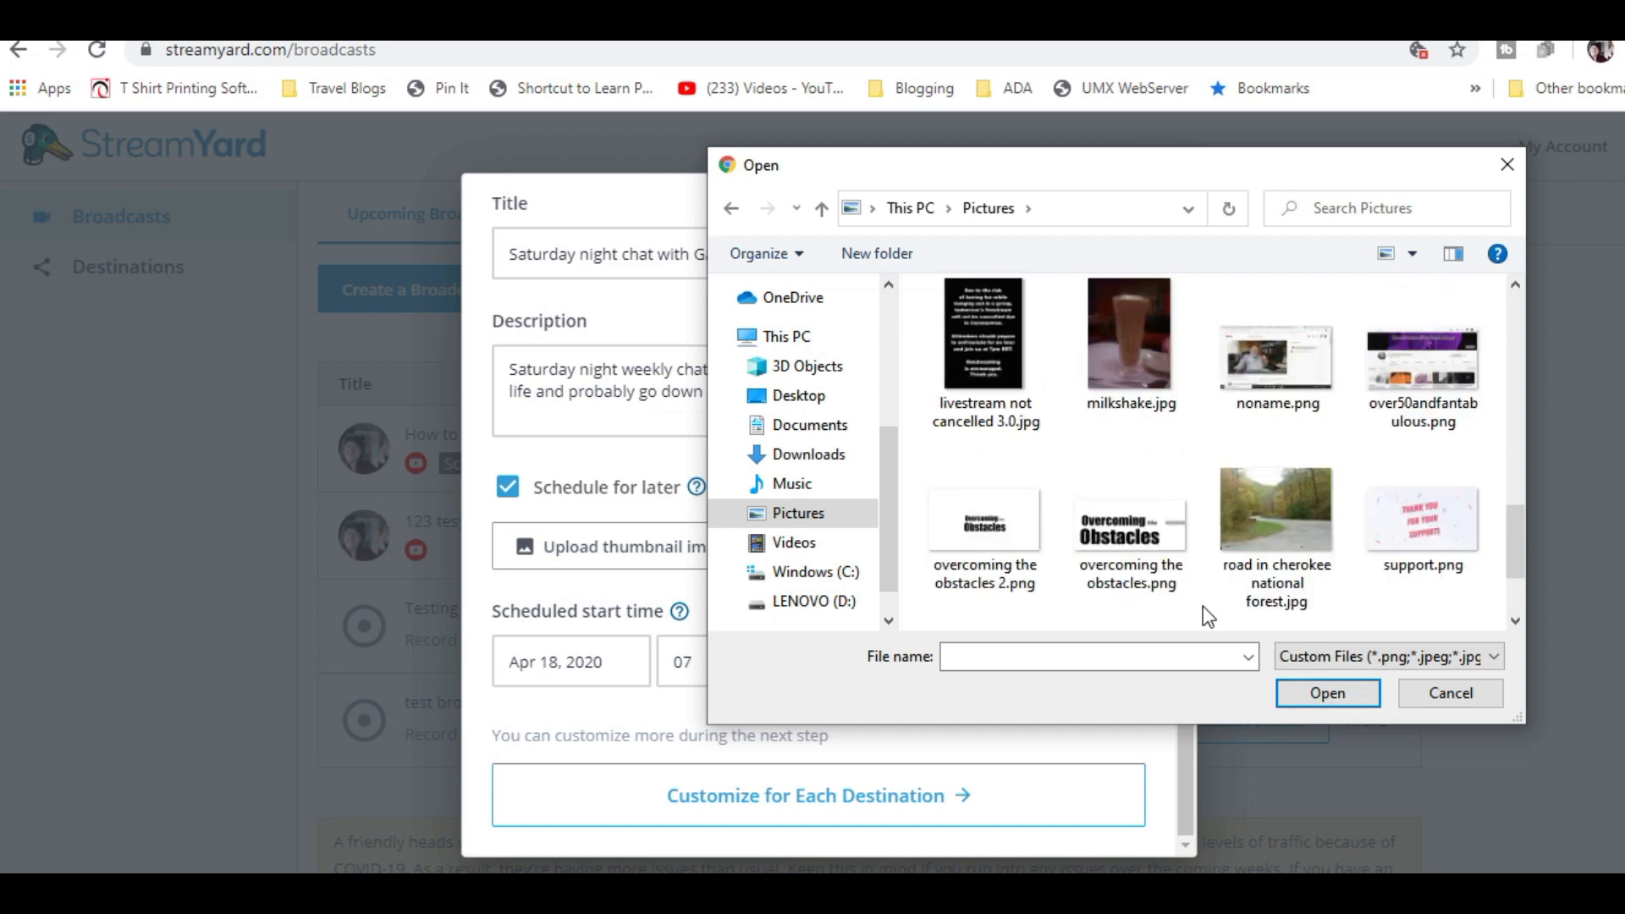
pyautogui.scroll(2, 1204, 608)
pyautogui.scroll(2, 1208, 615)
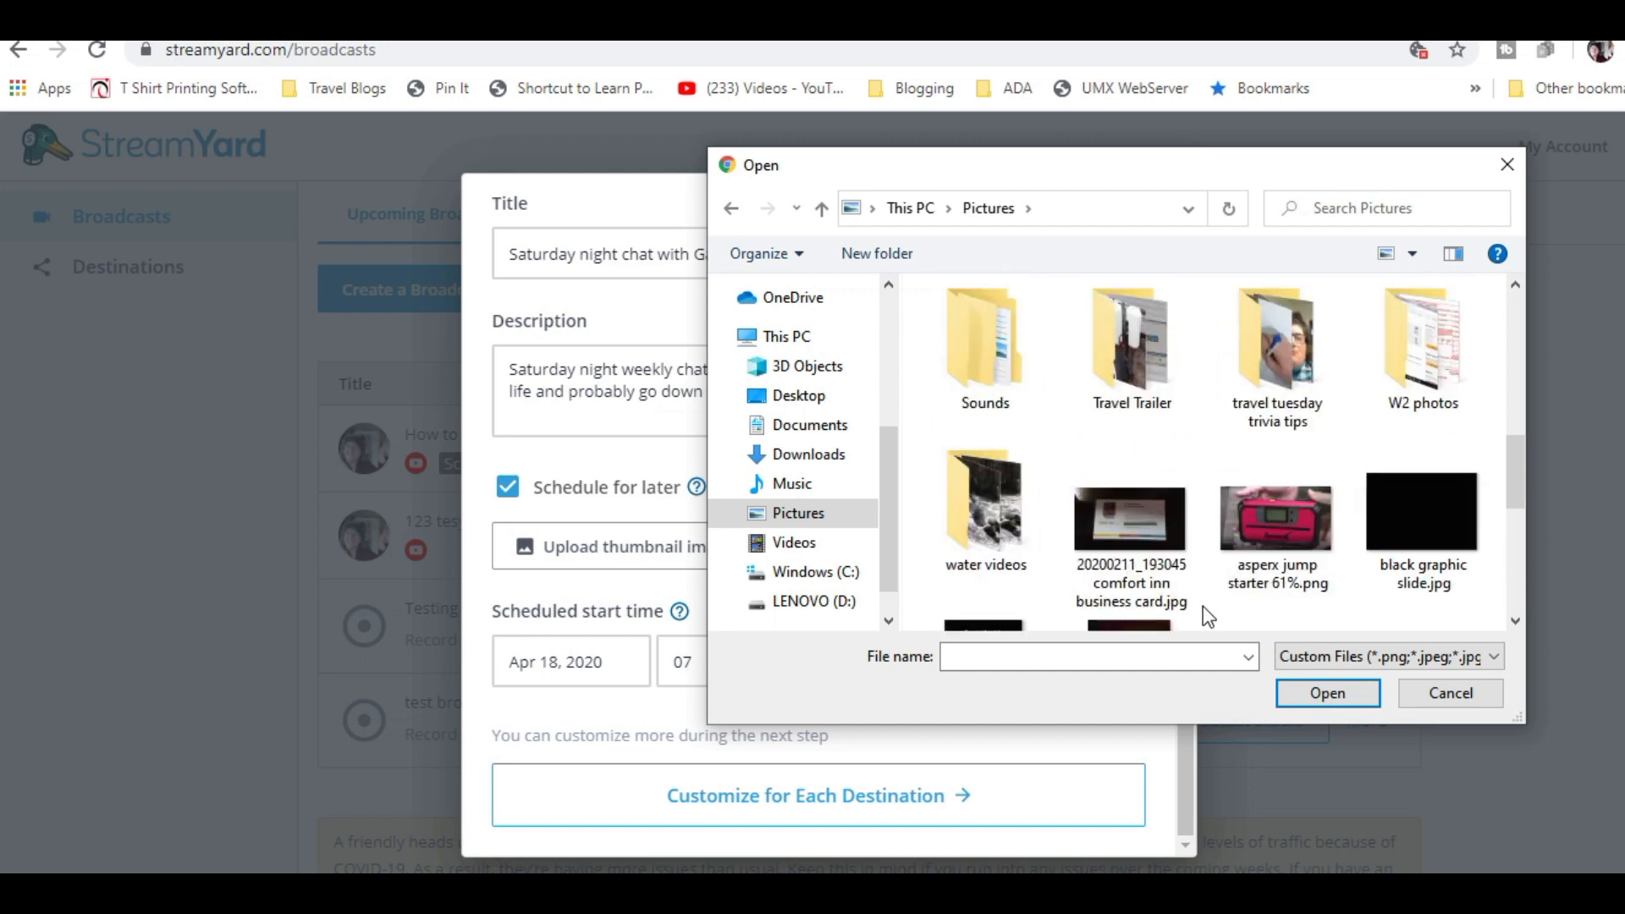
pyautogui.scroll(2, 1204, 608)
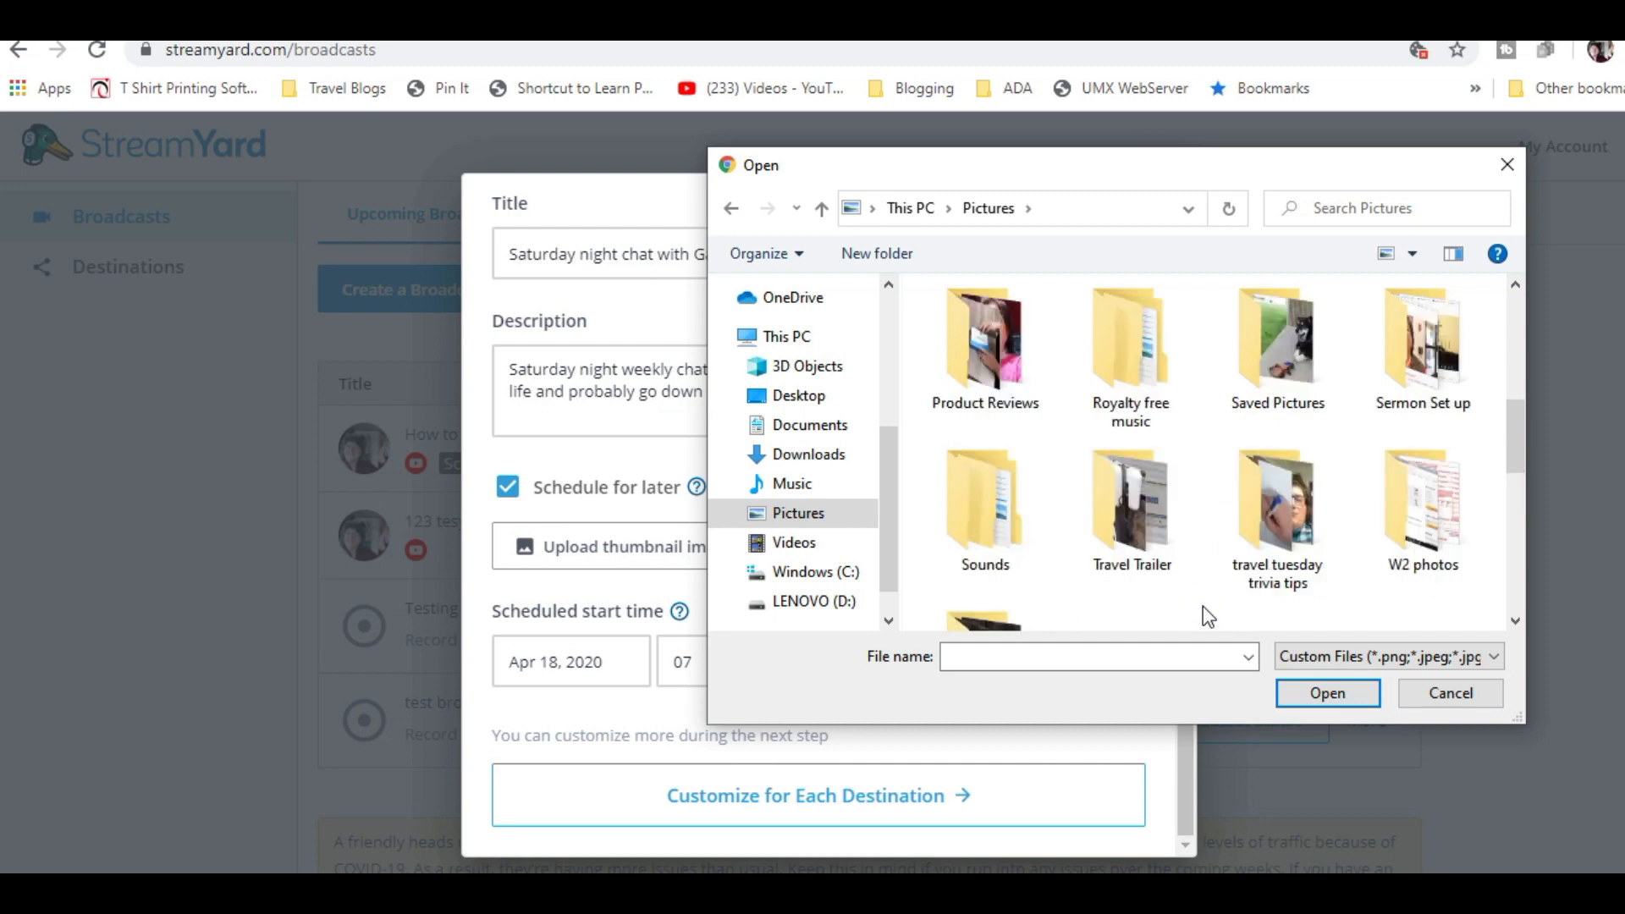
pyautogui.scroll(-6, 1201, 606)
pyautogui.click(1273, 365)
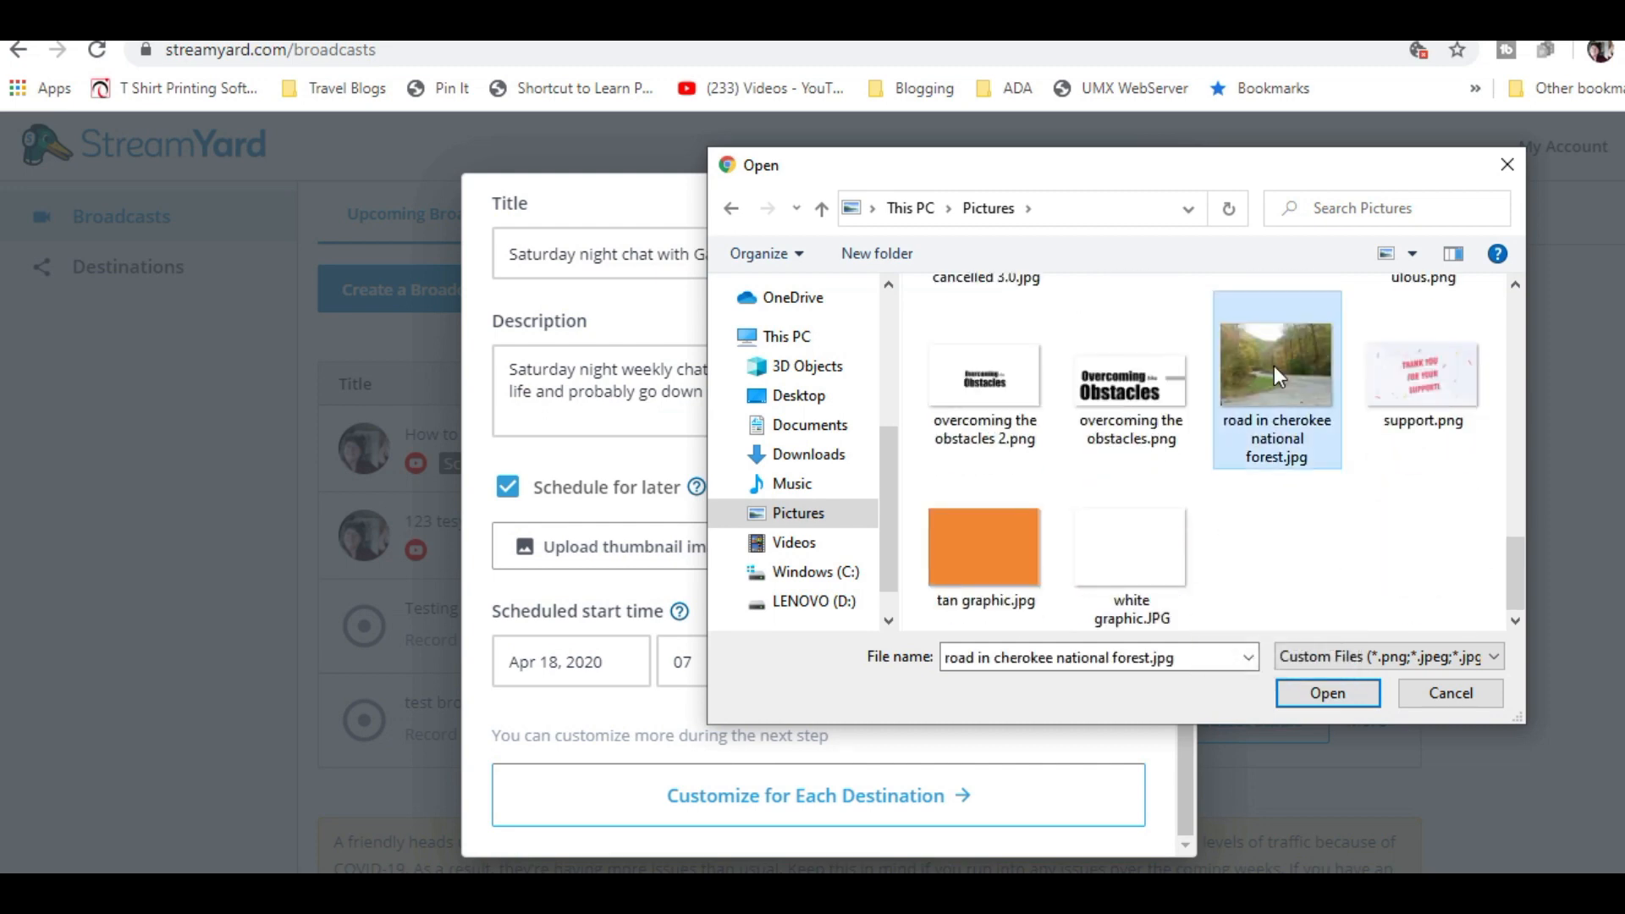
pyautogui.doubleClick(1273, 366)
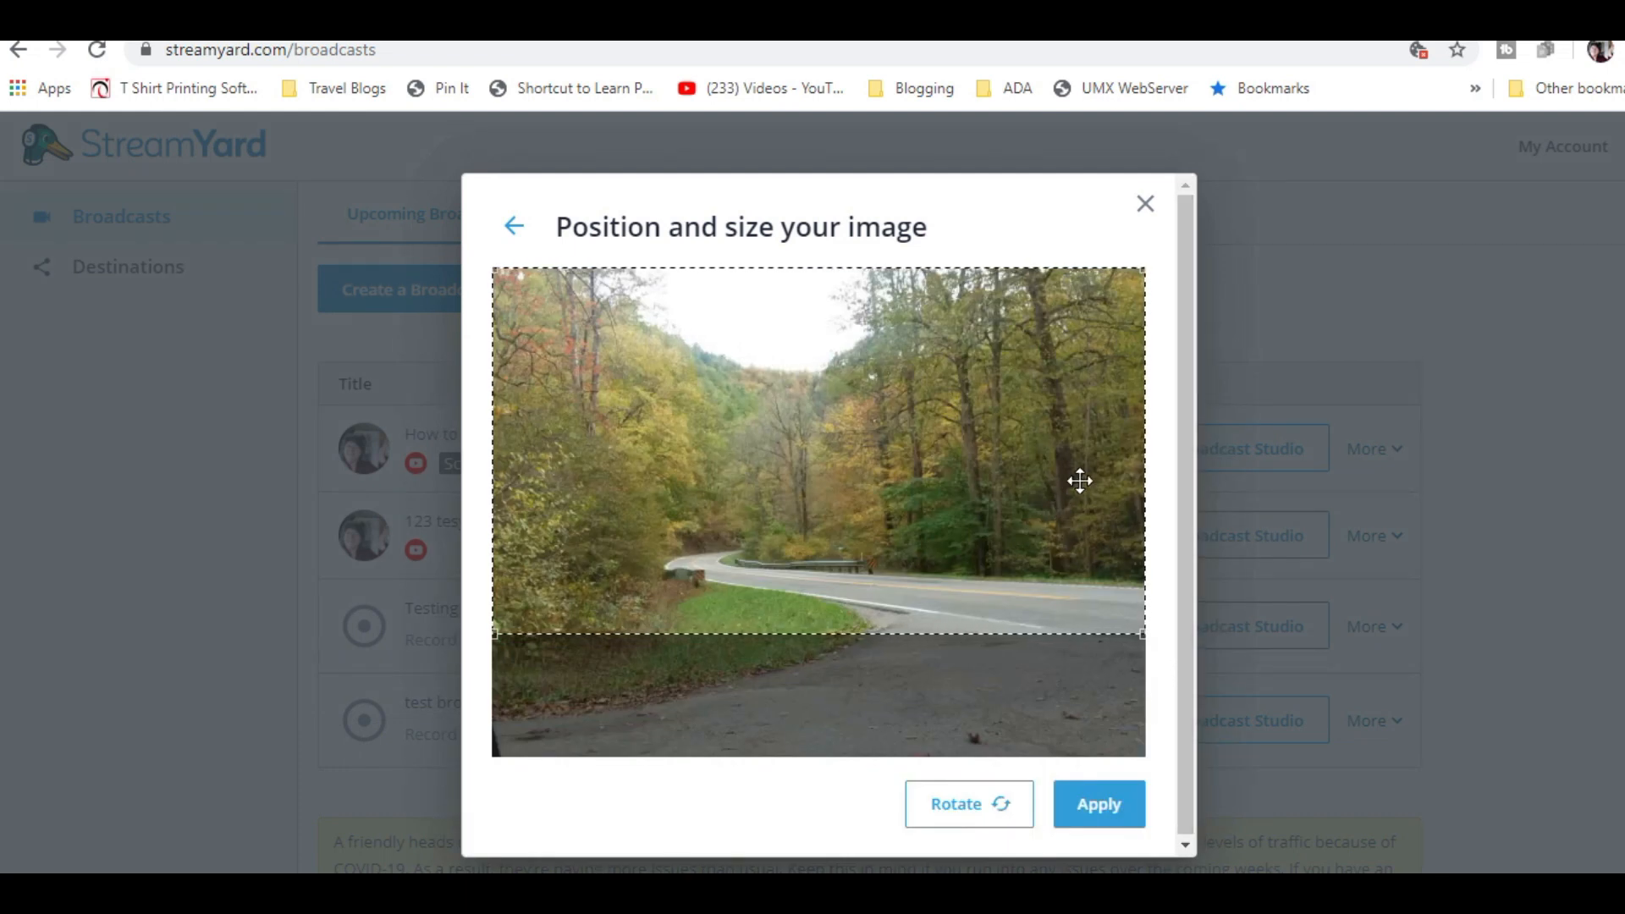
# Crop the thumbnail slightly narrower than the photo, framing the lower road area against the photo's right edge, and apply it.
pyautogui.moveTo(1084, 482); pyautogui.dragTo(1074, 559)
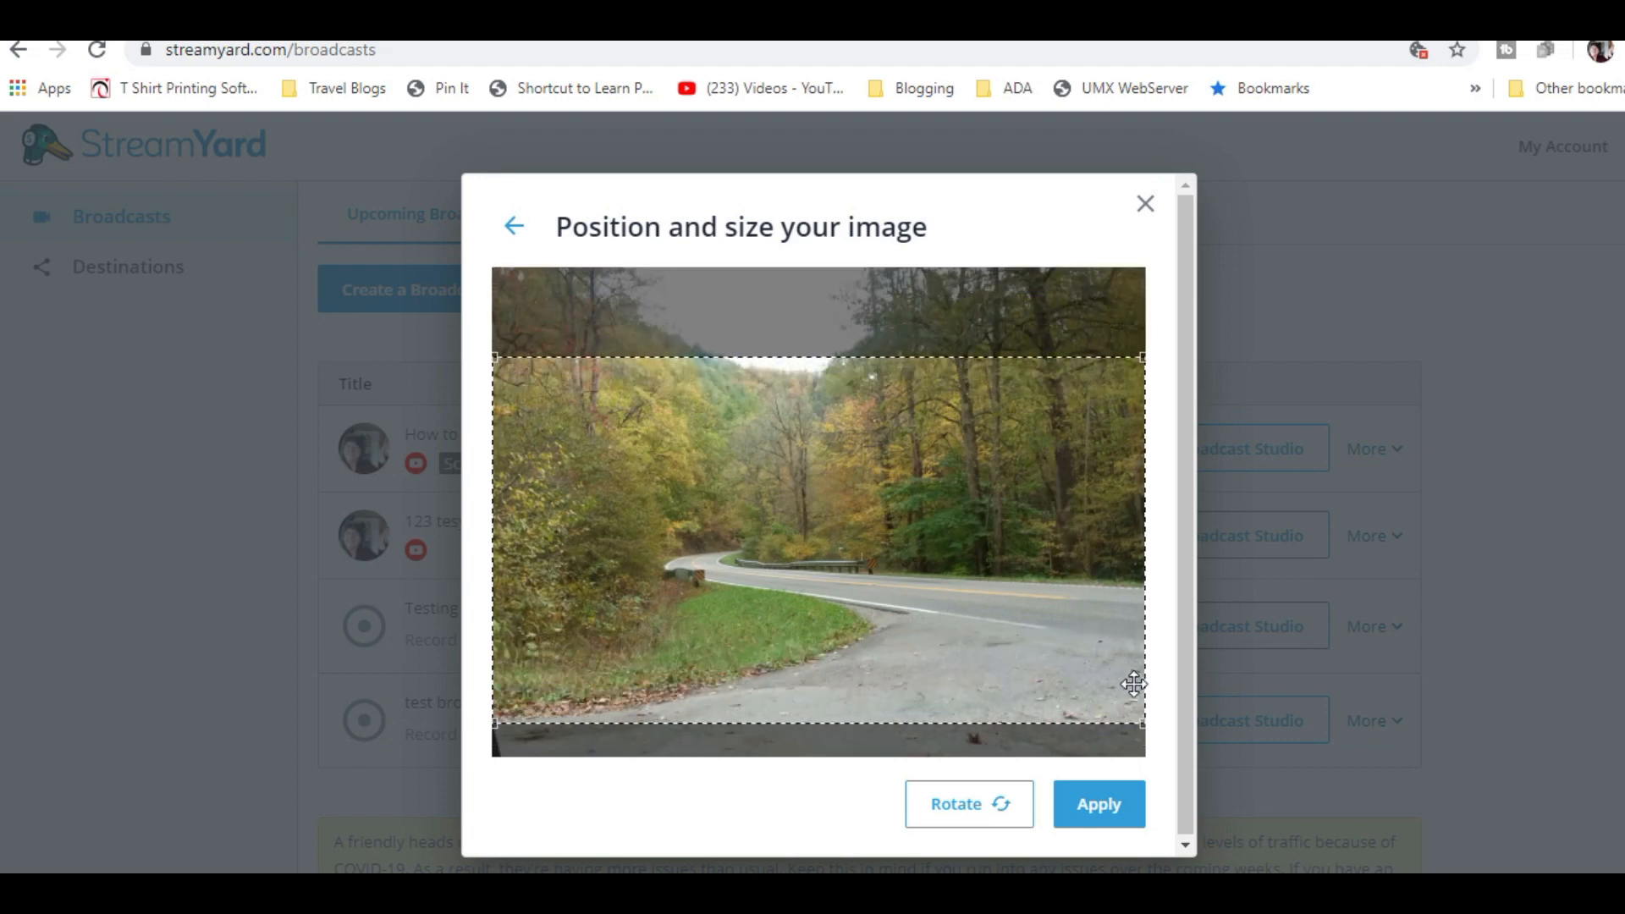
pyautogui.moveTo(1132, 712); pyautogui.dragTo(1158, 749)
pyautogui.moveTo(1077, 657); pyautogui.dragTo(1124, 674)
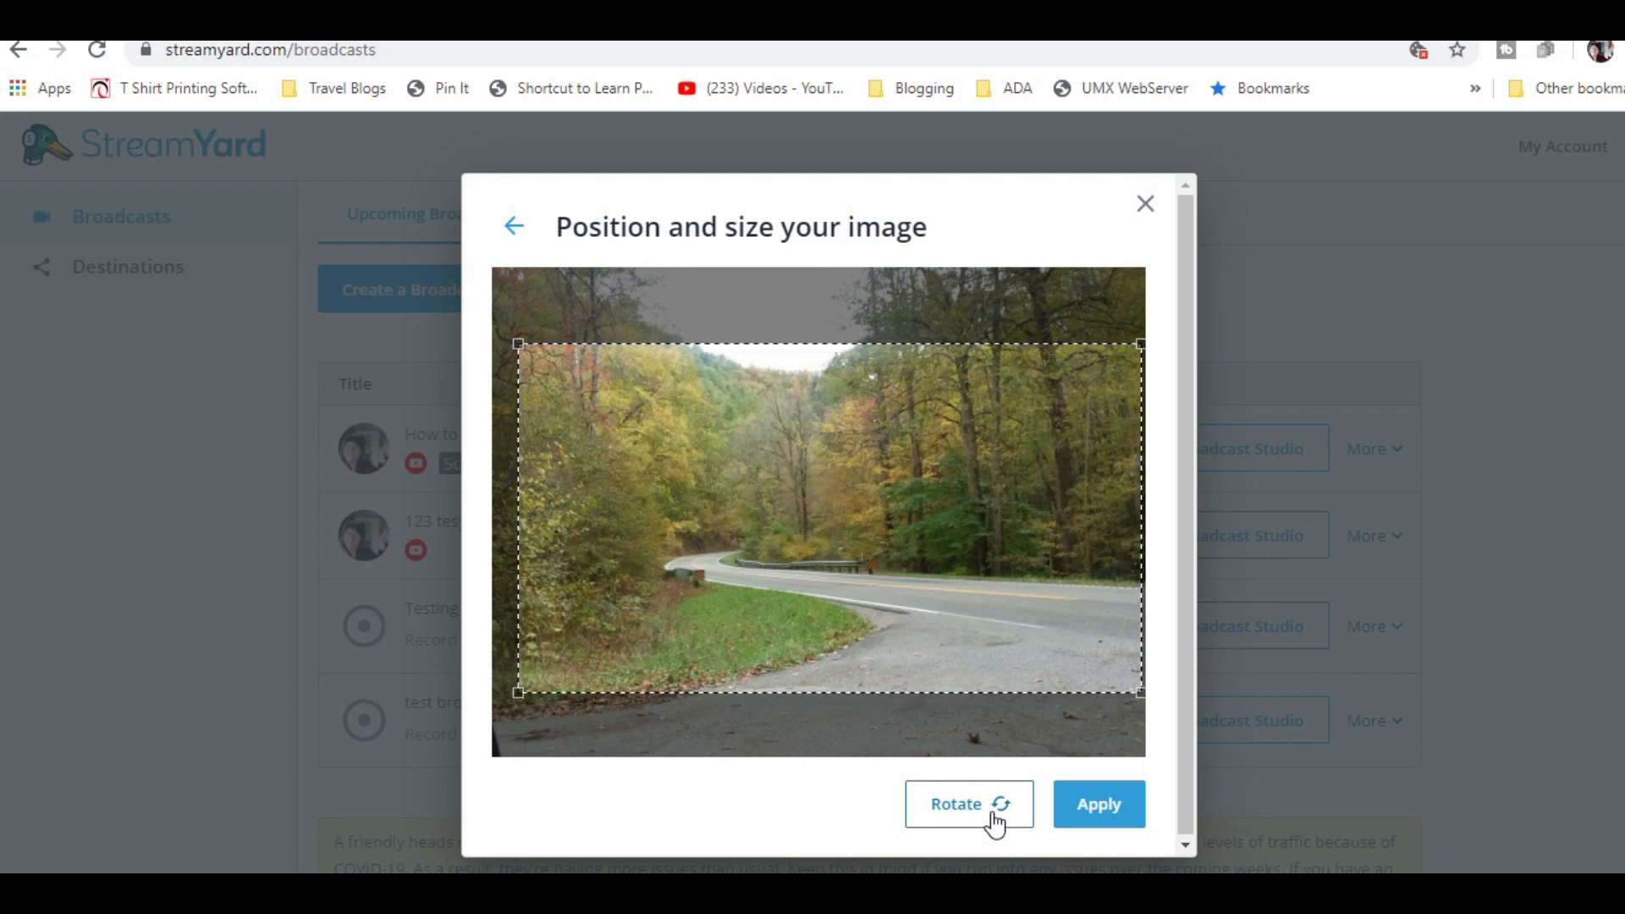
pyautogui.moveTo(986, 645); pyautogui.dragTo(990, 669)
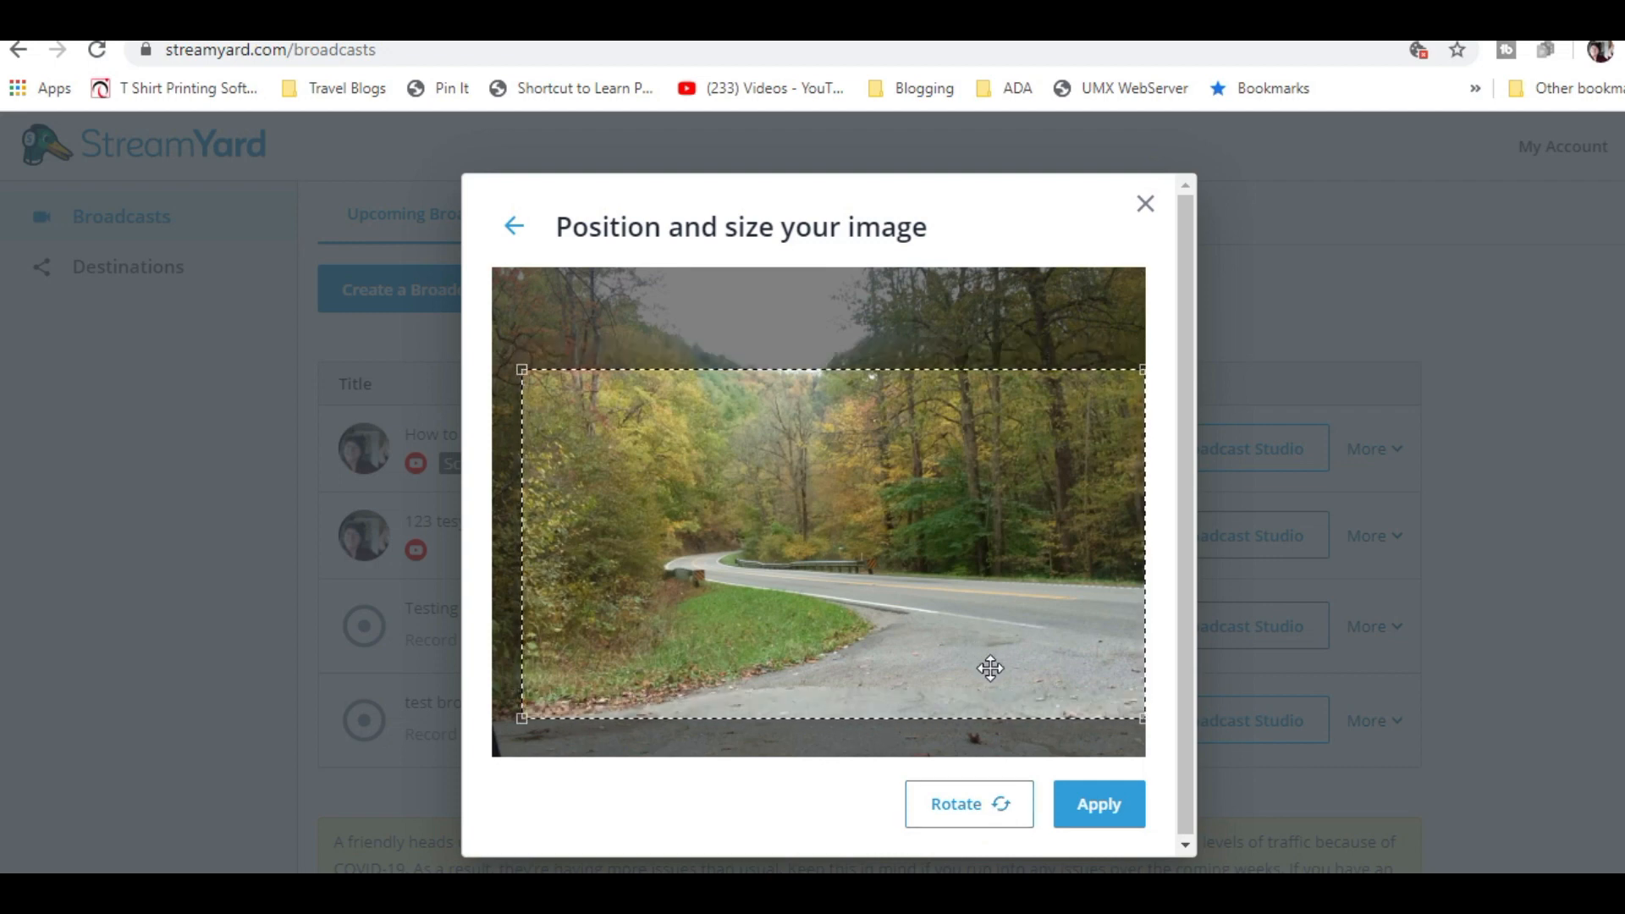
pyautogui.click(1090, 809)
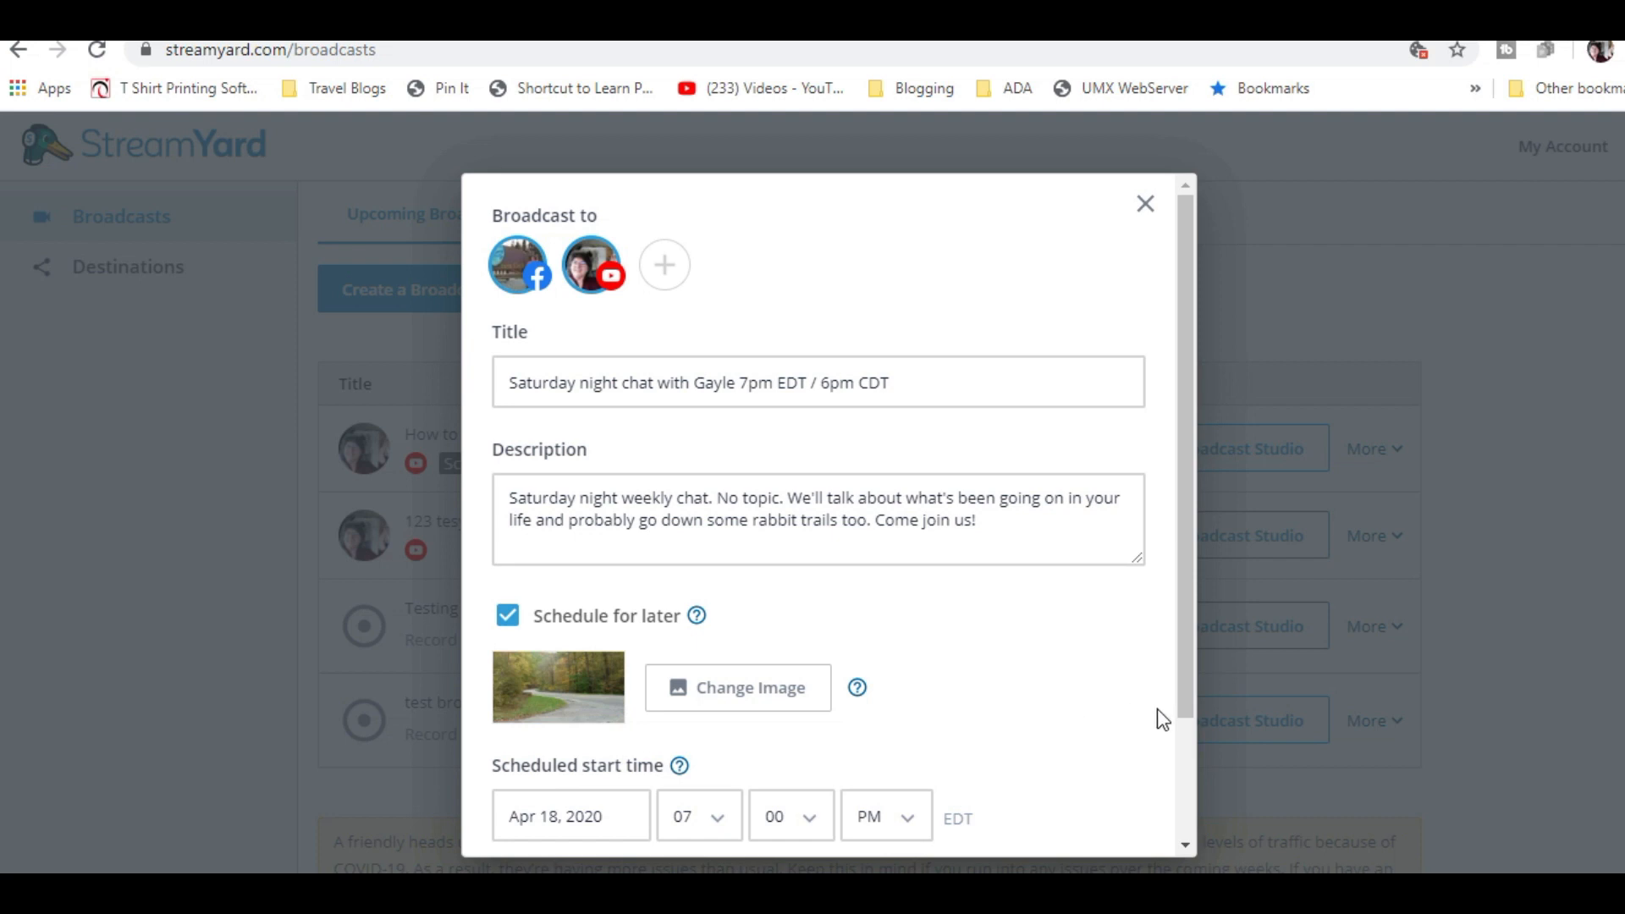
# Customize the YouTube destination's title by inserting "livestream" before "chat", and create the broadcast.
pyautogui.scroll(-2, 1161, 718)
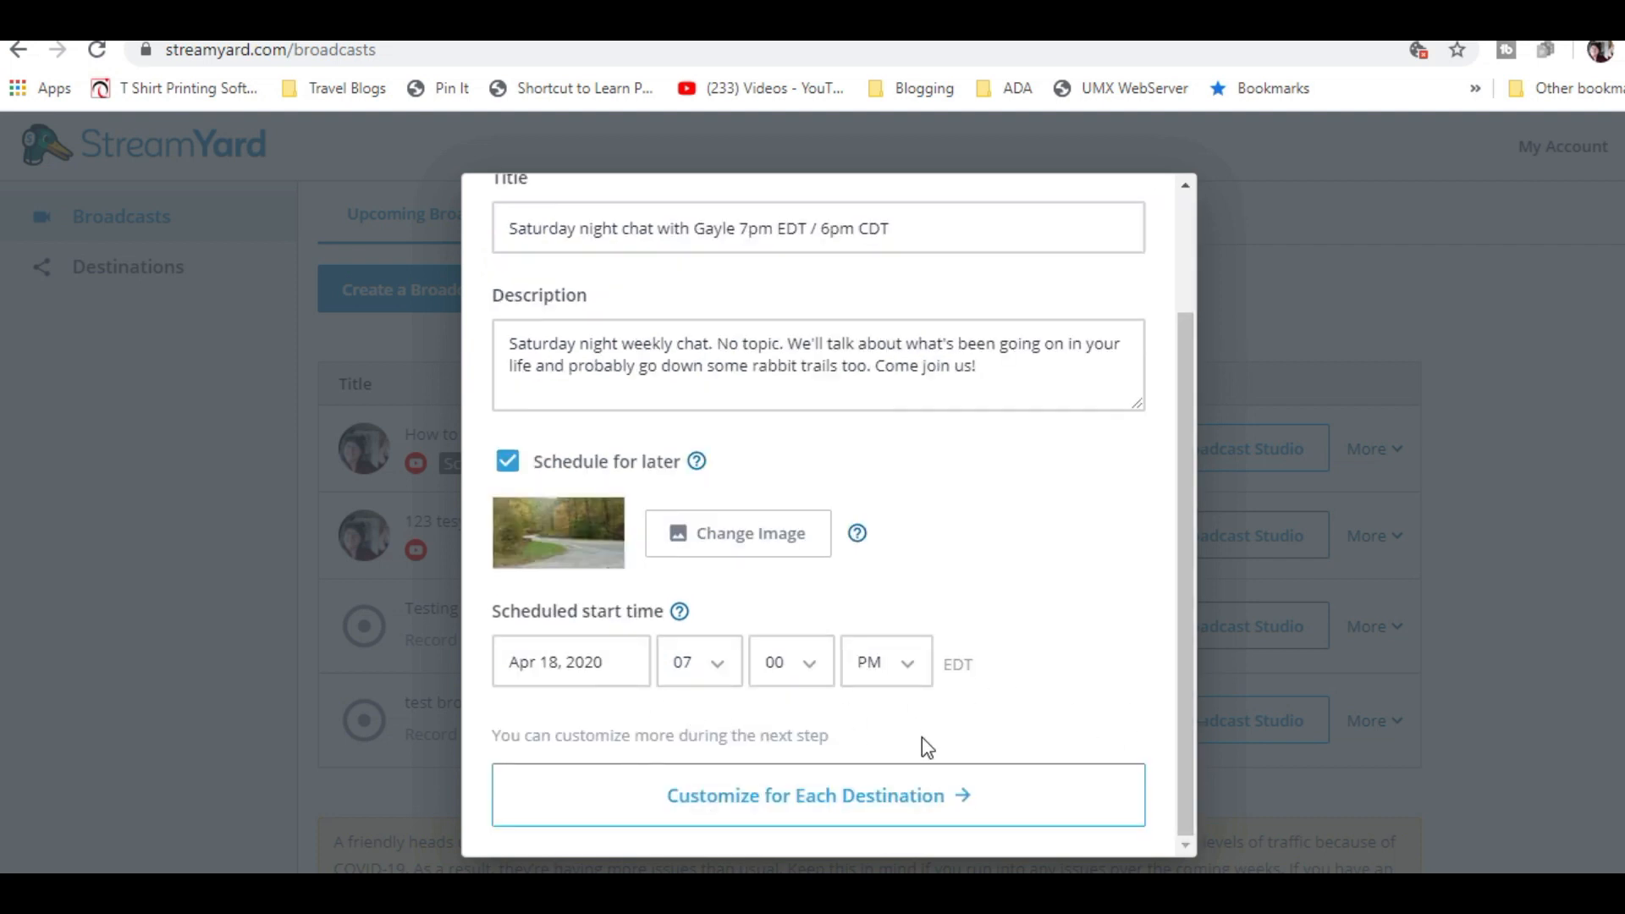
pyautogui.click(842, 804)
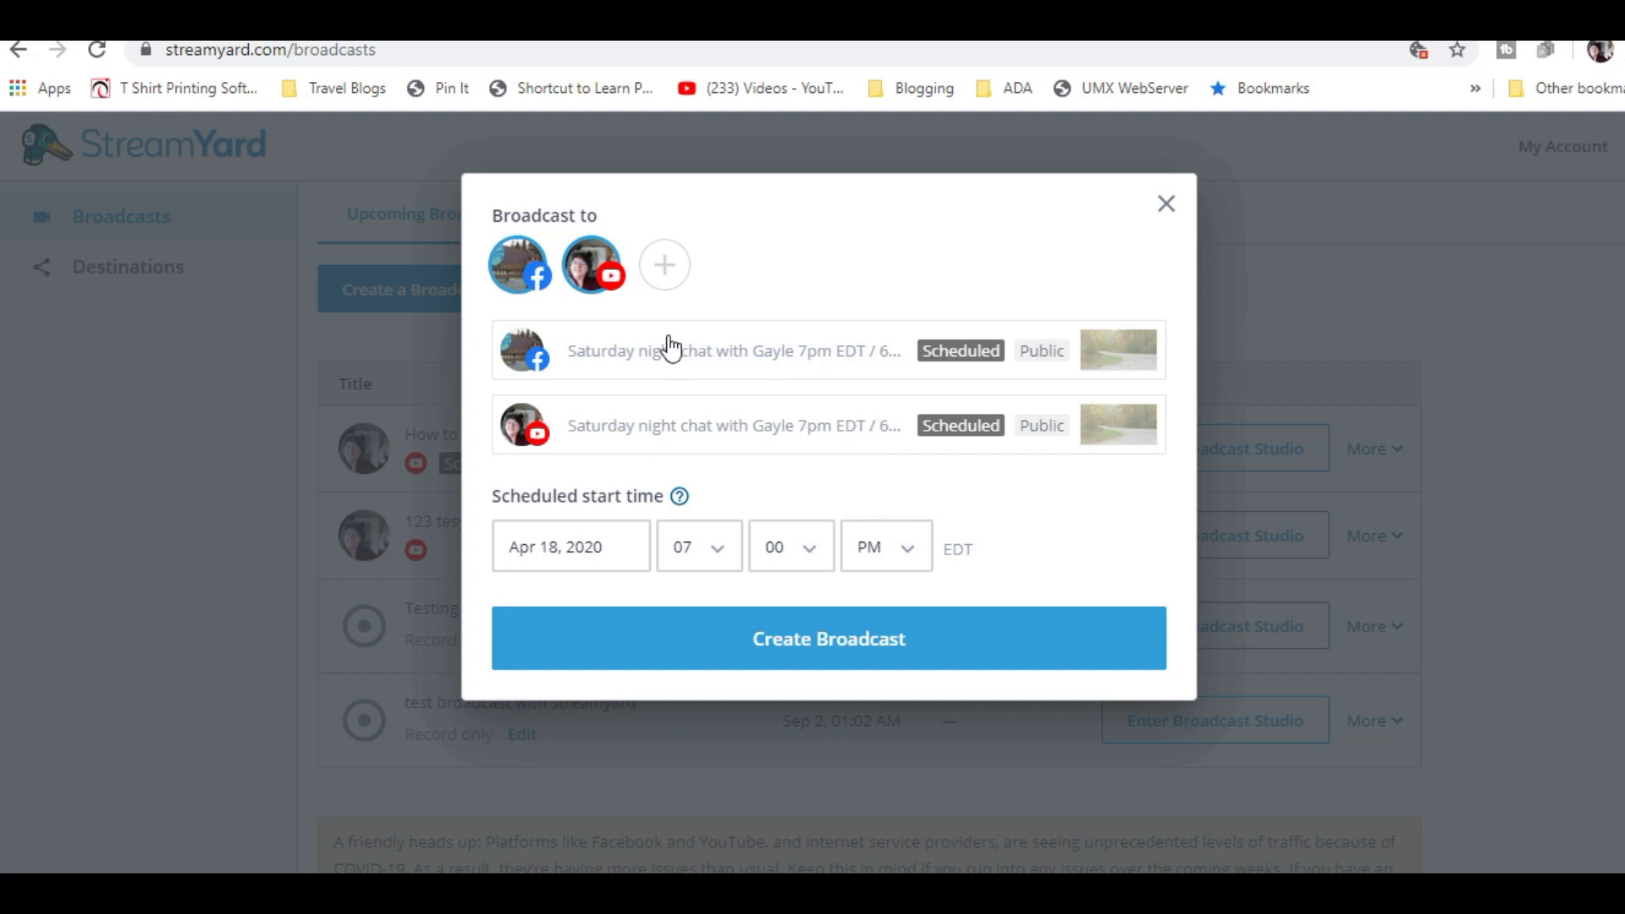
pyautogui.click(716, 434)
pyautogui.click(705, 468)
pyautogui.write('livestream chat with Gayle 7pm EDT / 6pm CDT')
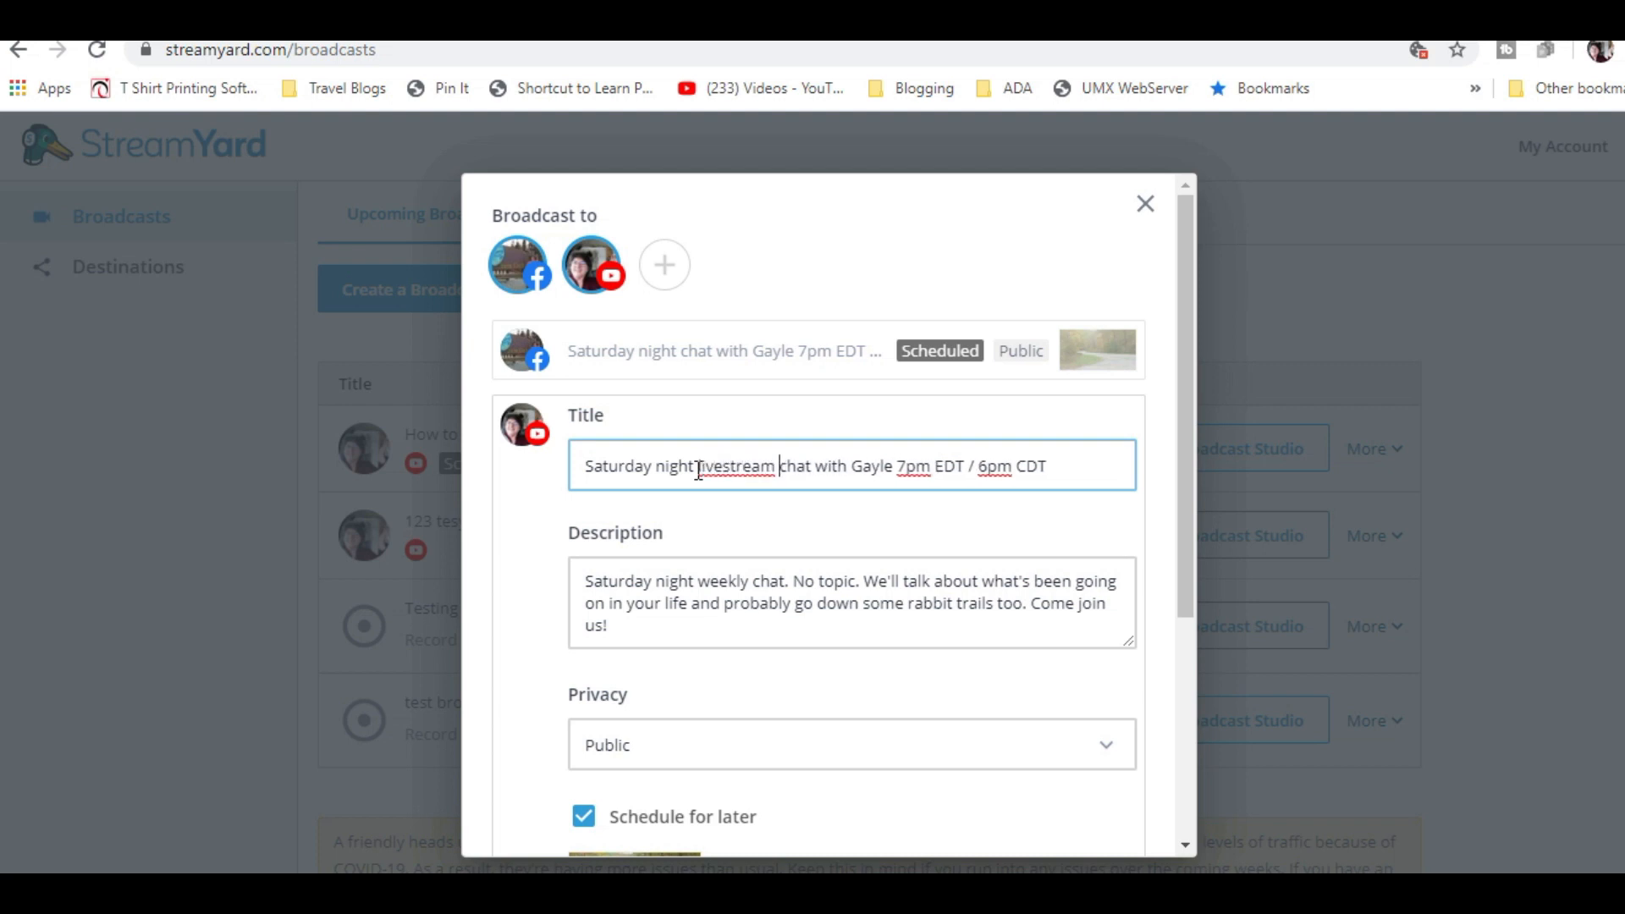
pyautogui.scroll(-4, 1185, 652)
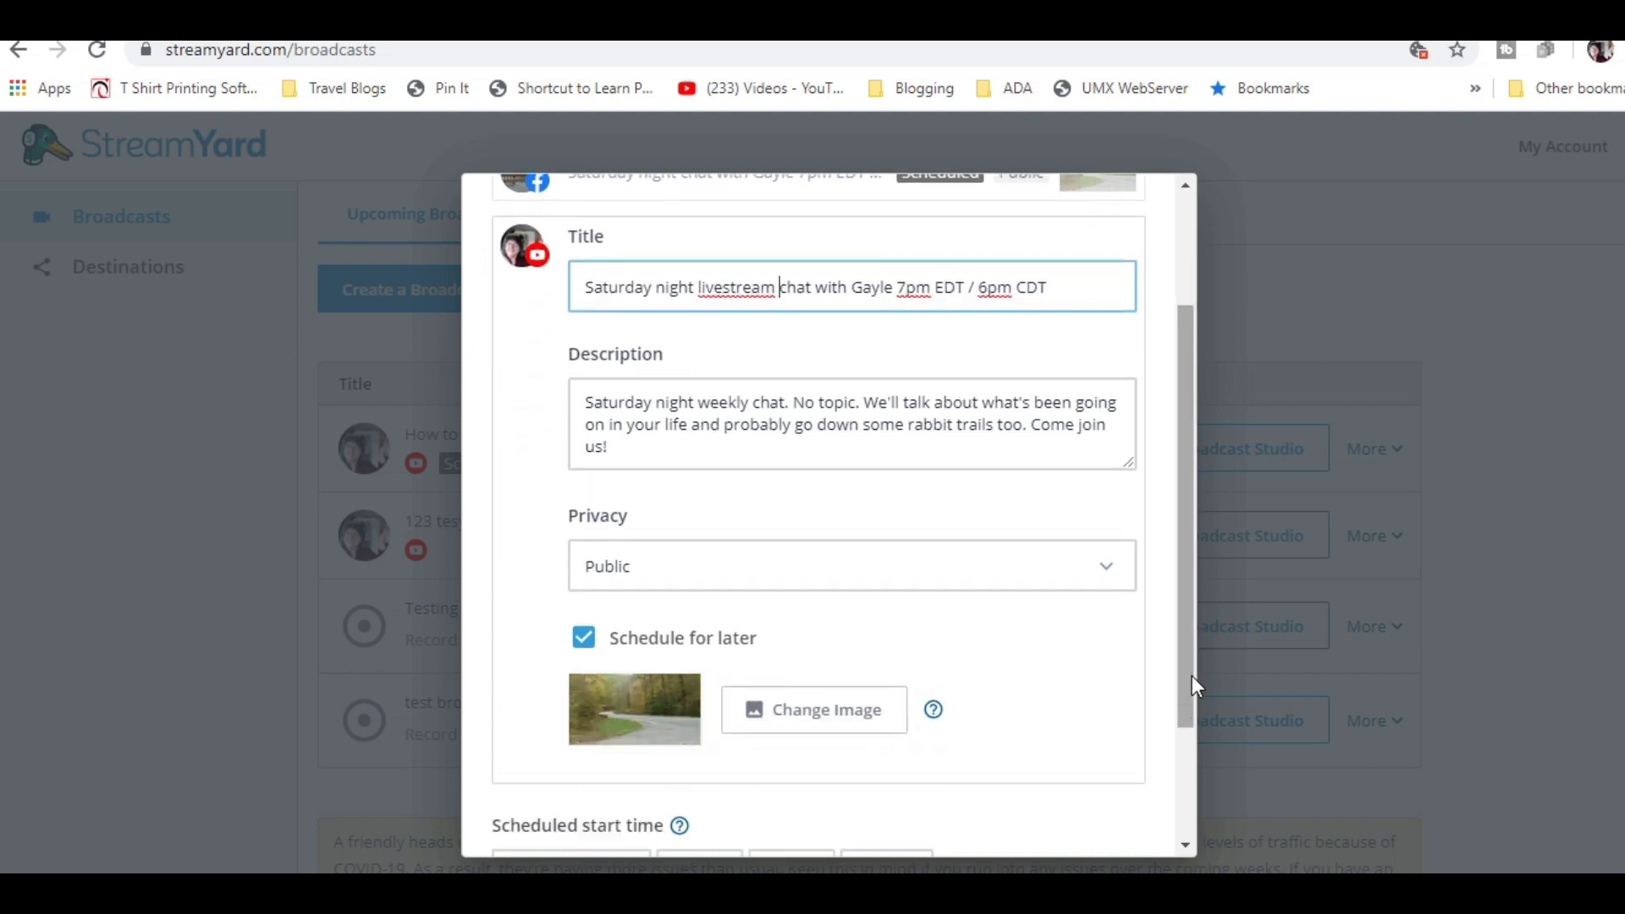
pyautogui.click(828, 800)
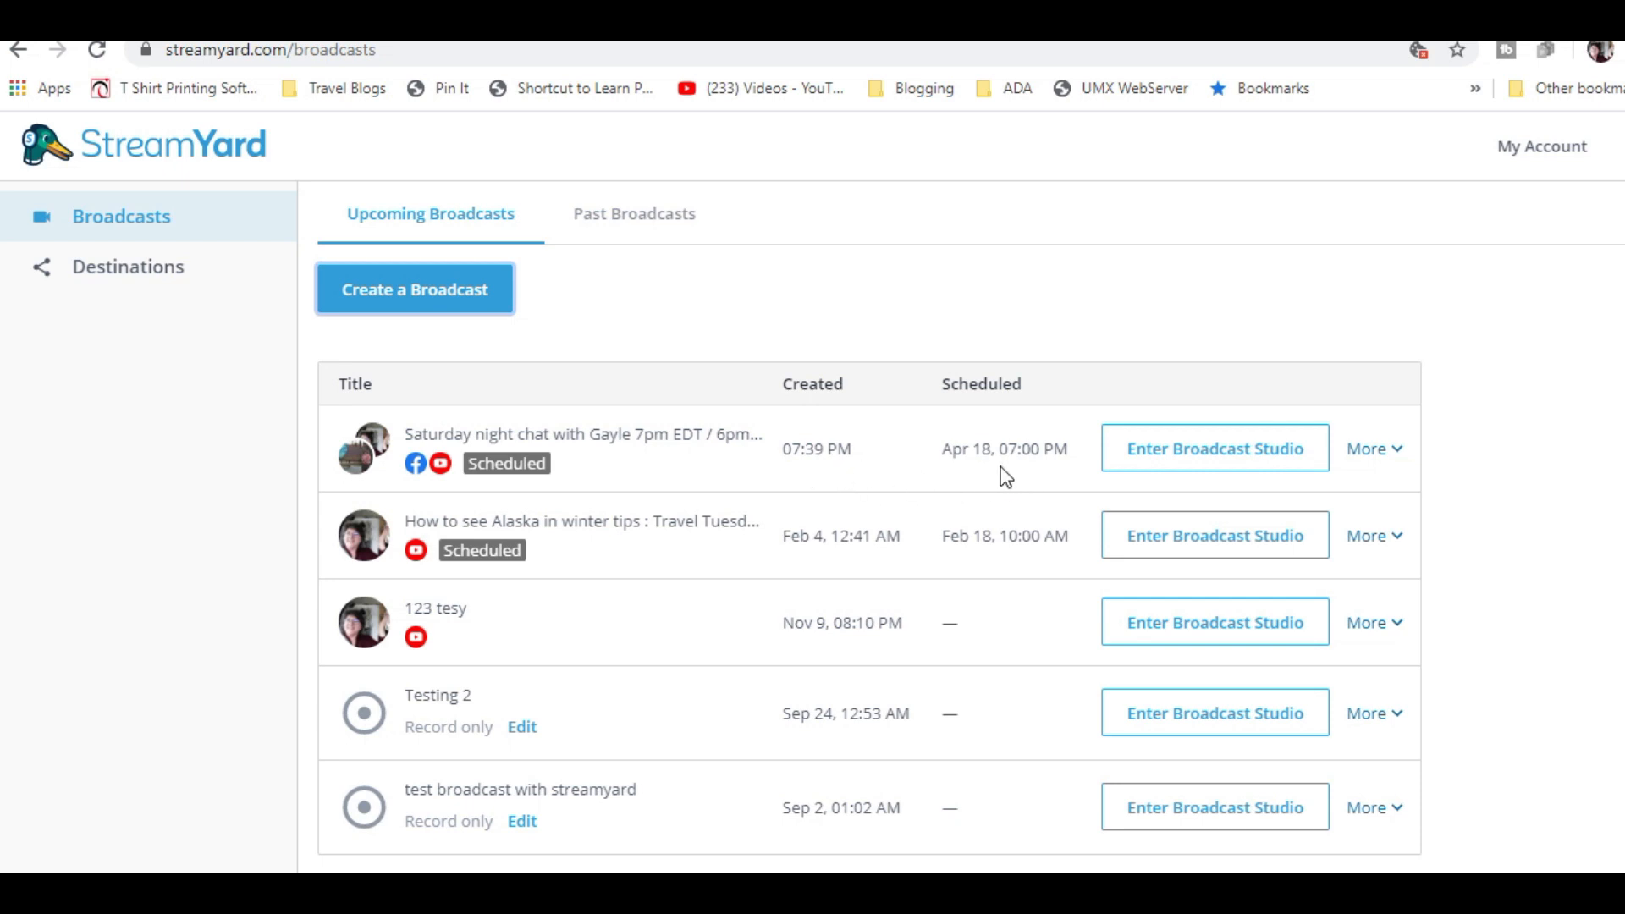
# View the Saturday night broadcast's scheduled post on Facebook, and return to the StreamYard broadcasts list.
pyautogui.click(1397, 460)
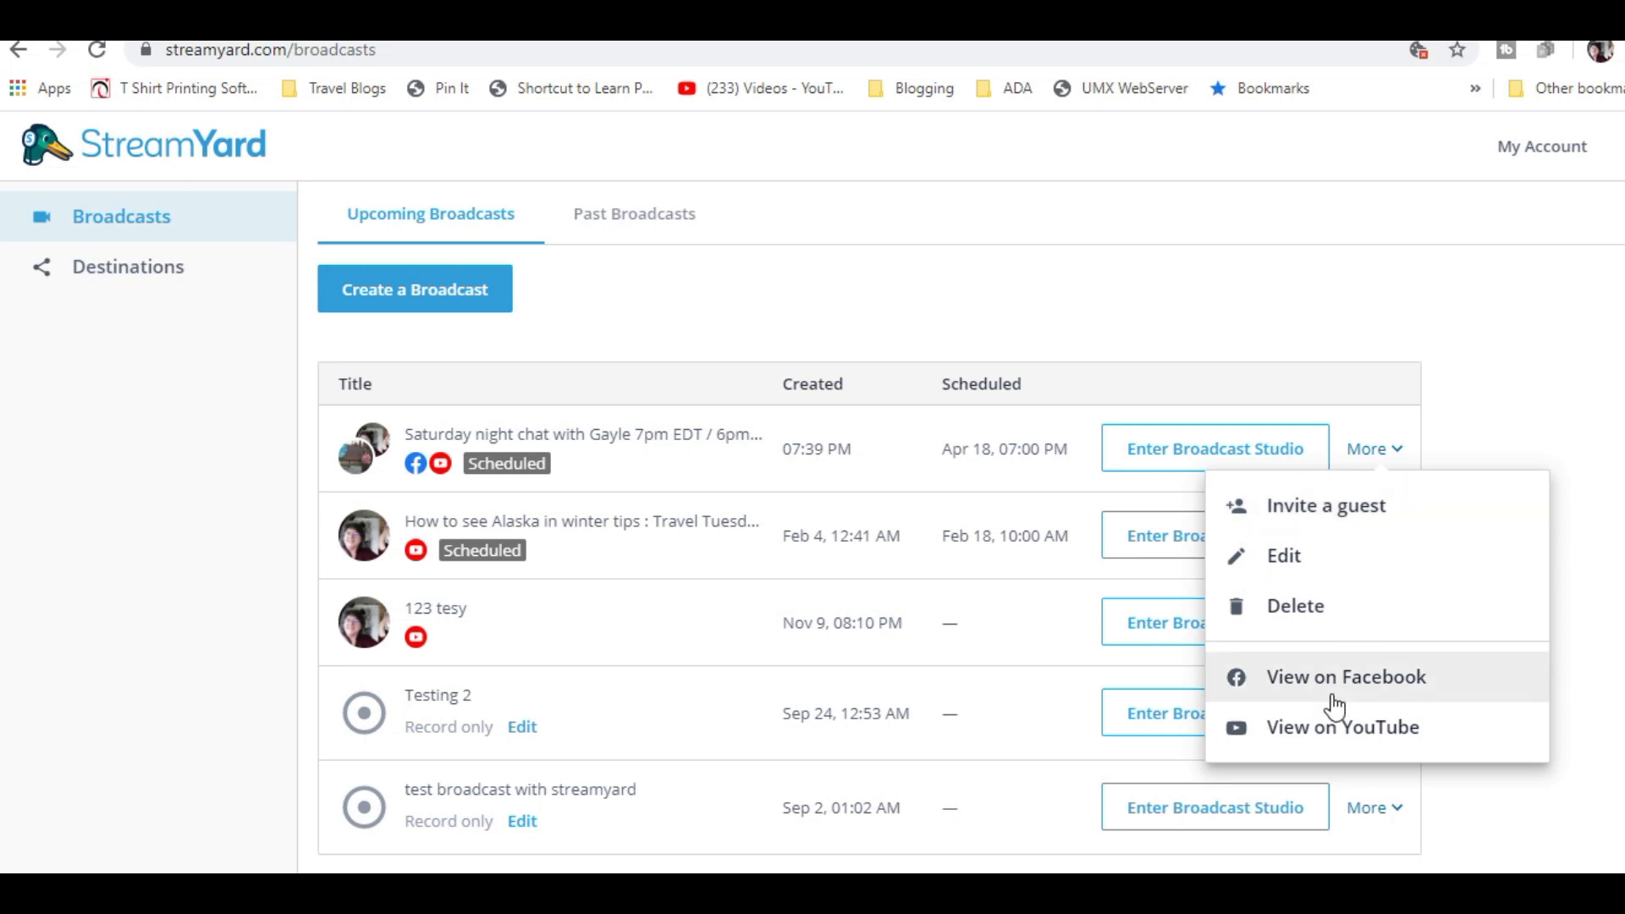
pyautogui.click(1358, 687)
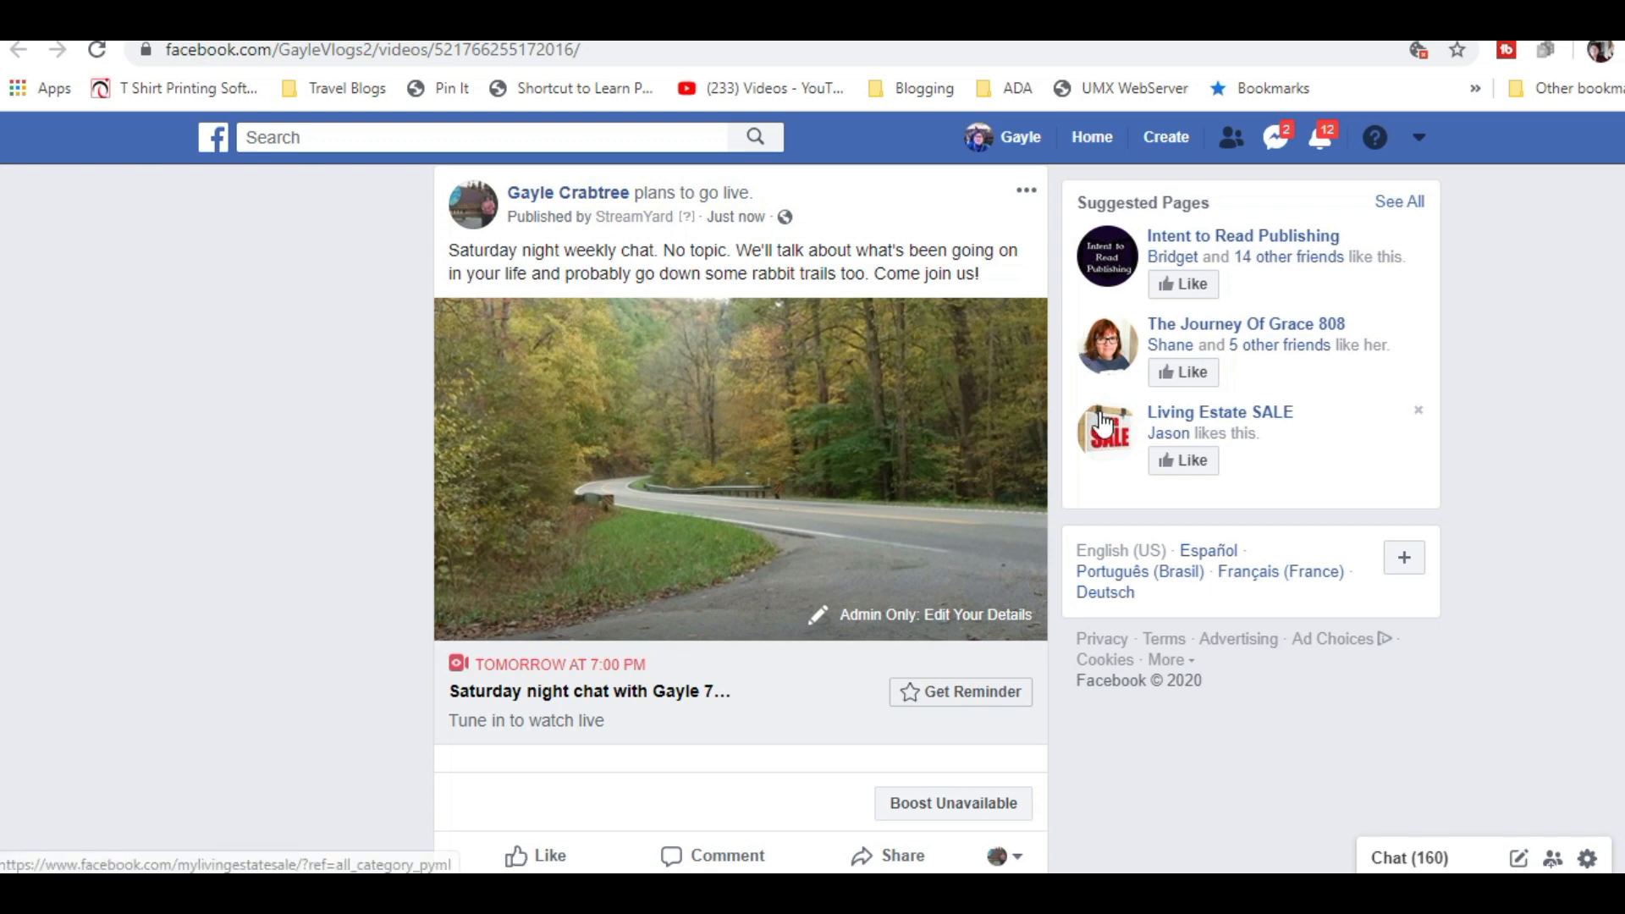
pyautogui.scroll(-1, 1063, 440)
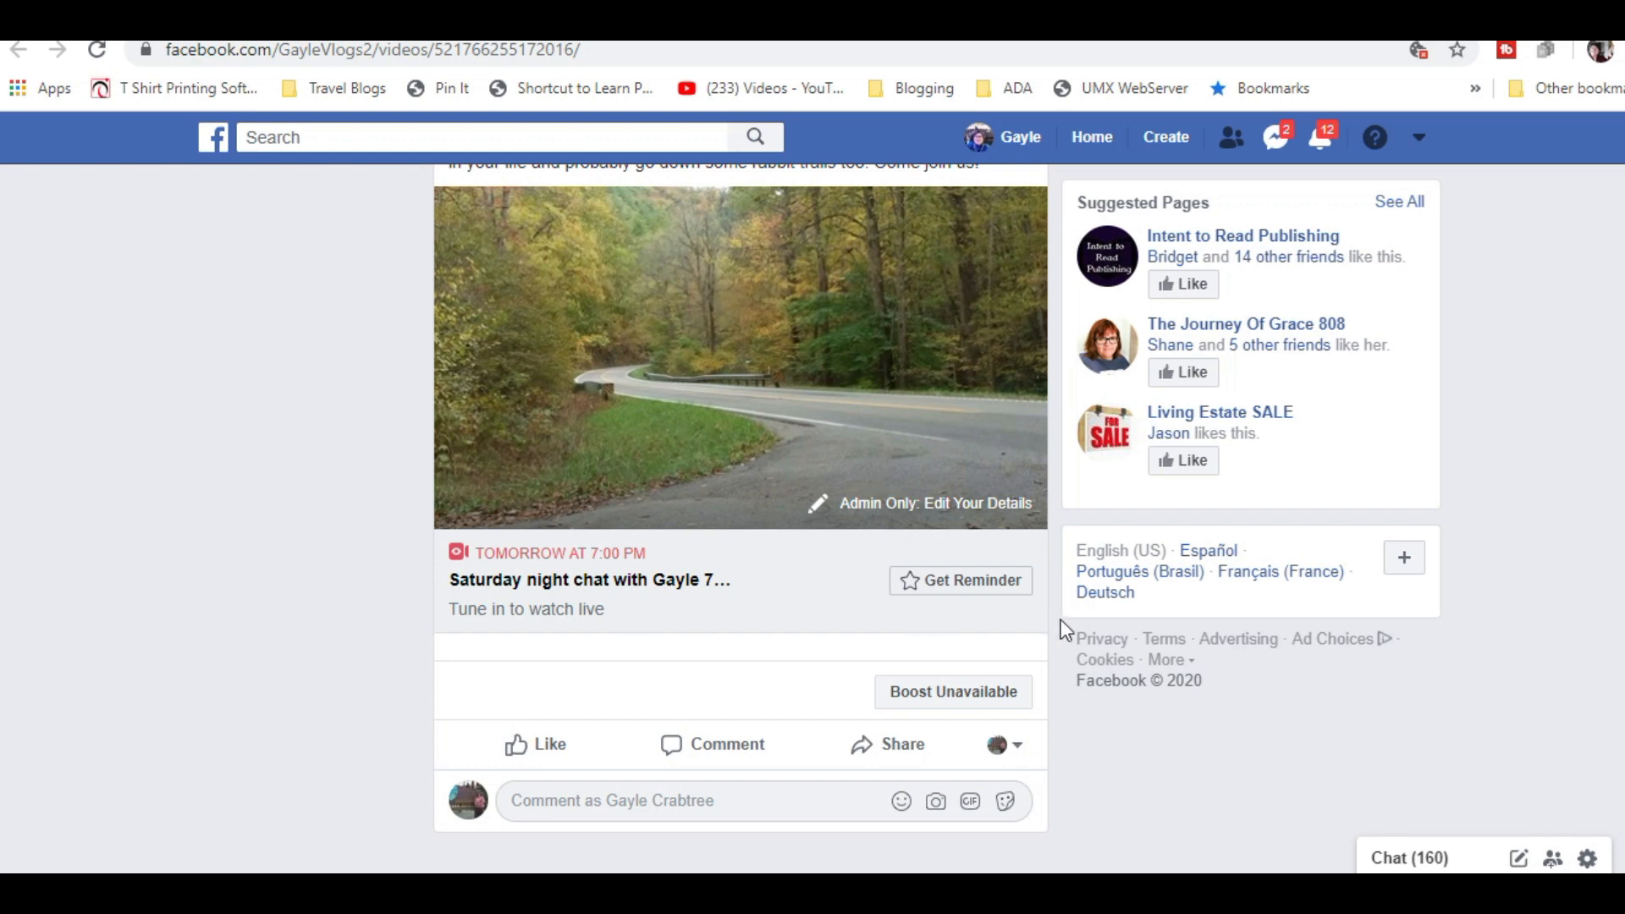
pyautogui.scroll(2, 1060, 624)
pyautogui.click(474, 17)
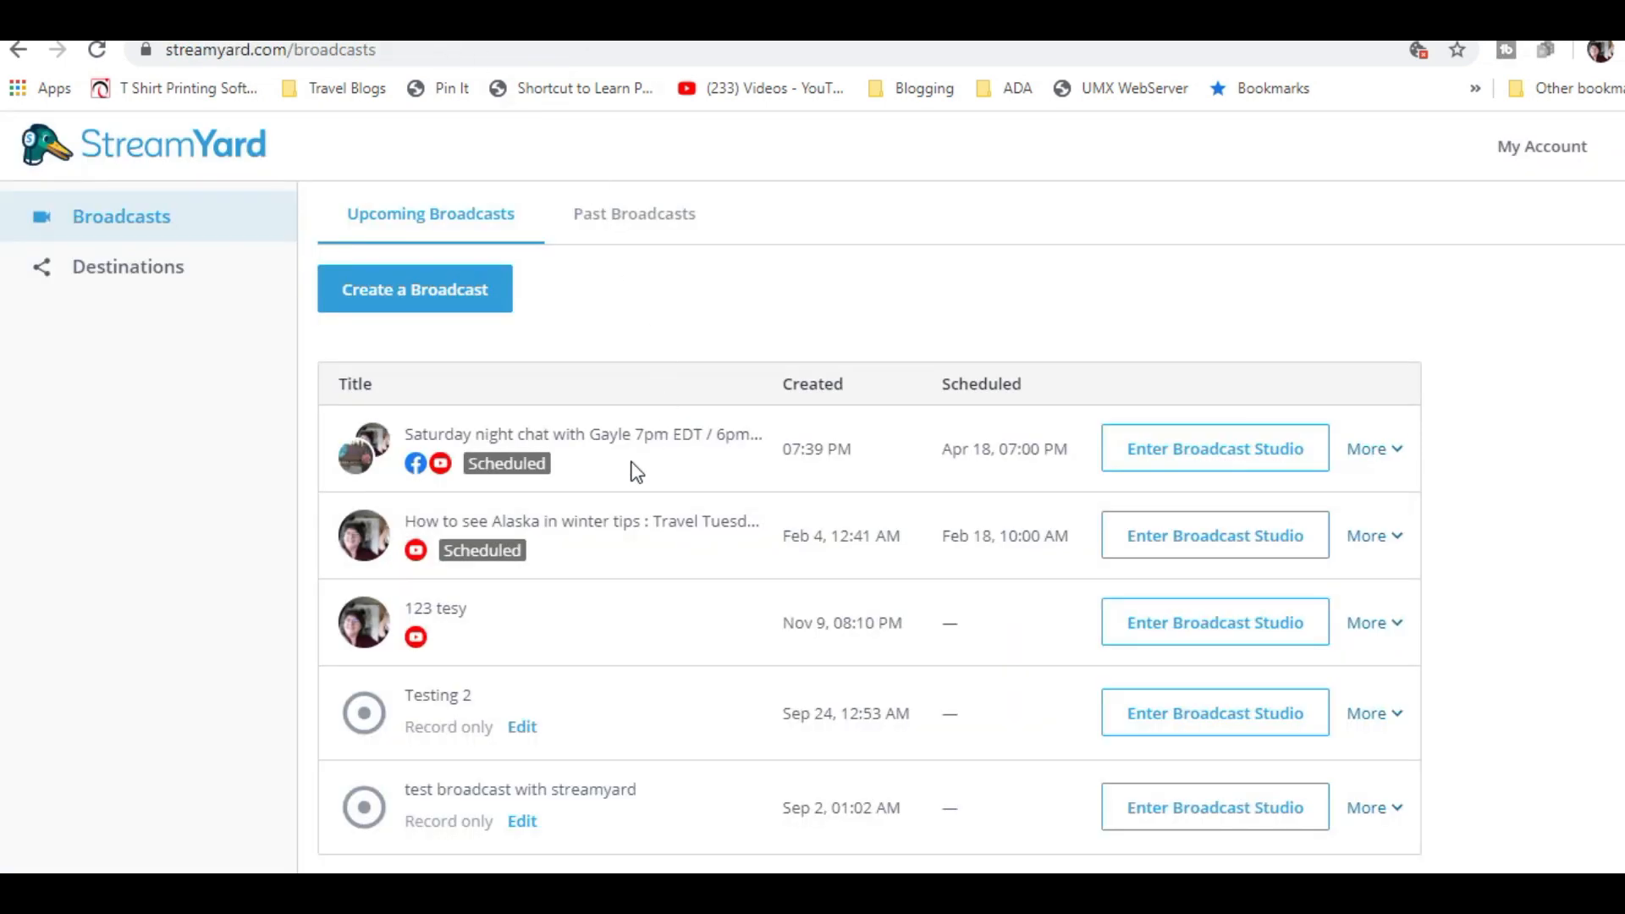
# Open the Saturday night broadcast's YouTube page, set a reminder for the livestream, and return to StreamYard.
pyautogui.click(1387, 457)
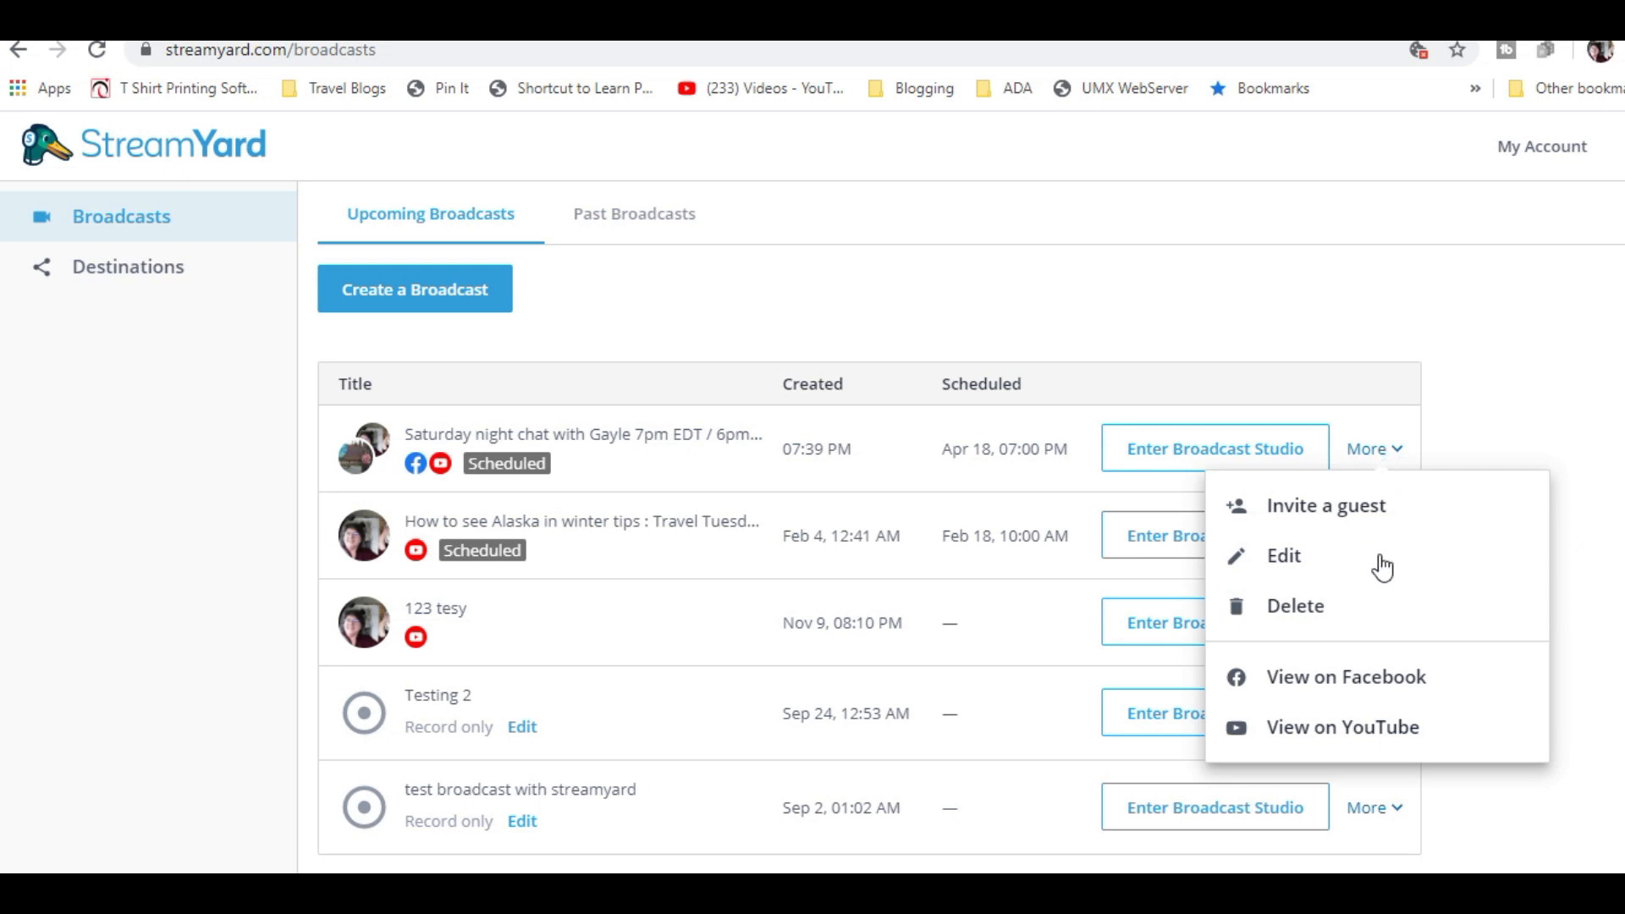
pyautogui.click(1405, 729)
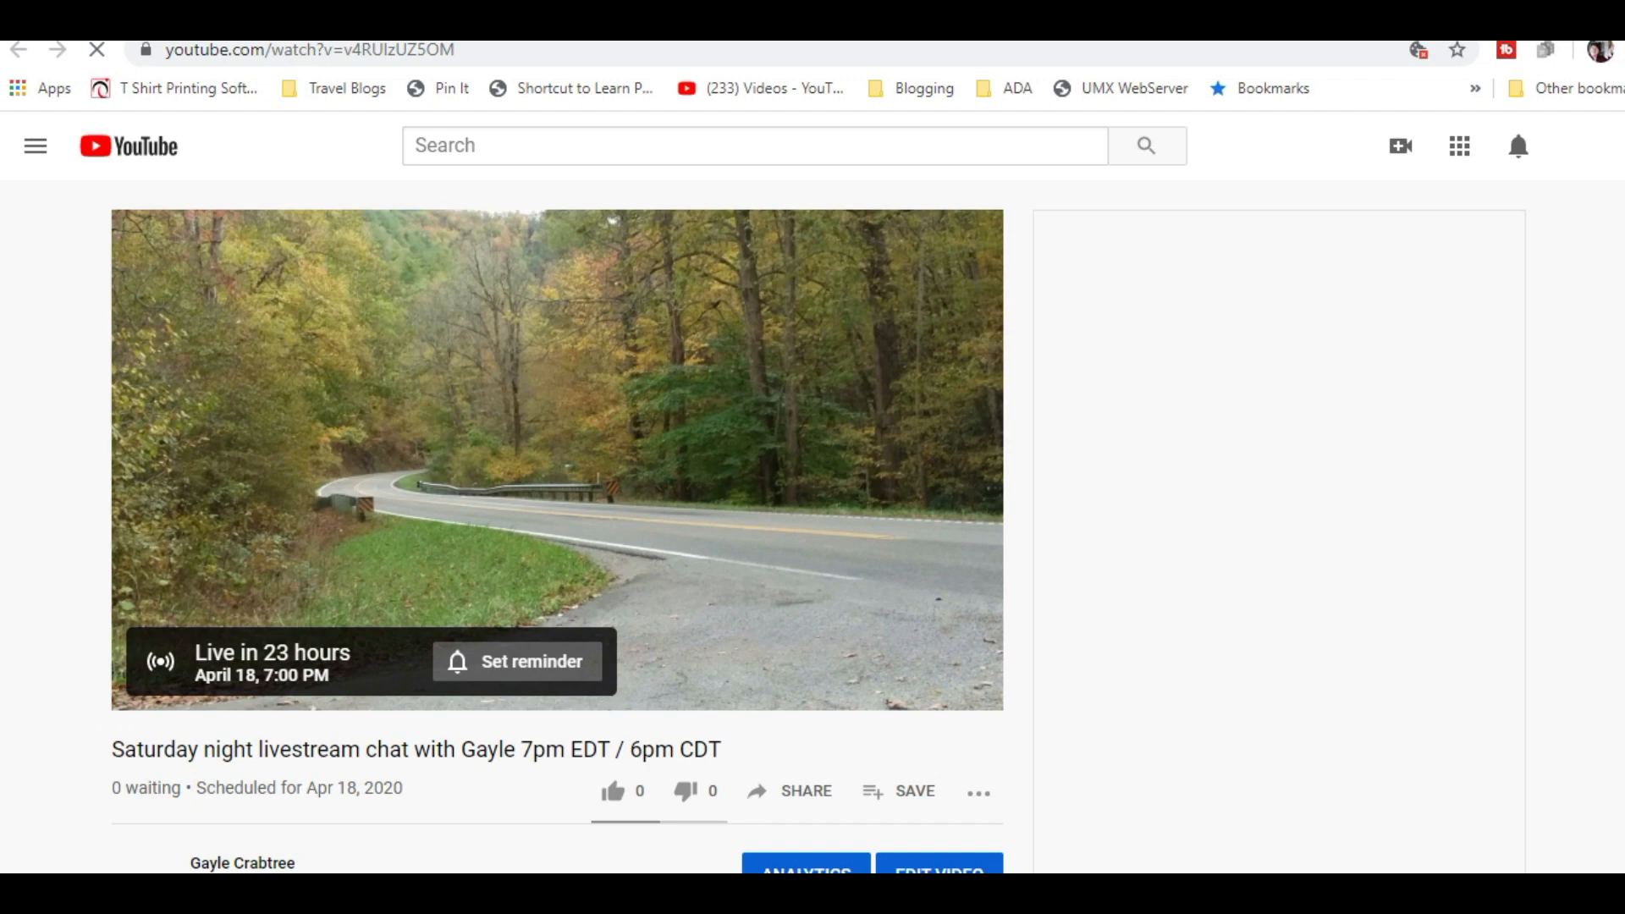
pyautogui.scroll(-1, 380, 476)
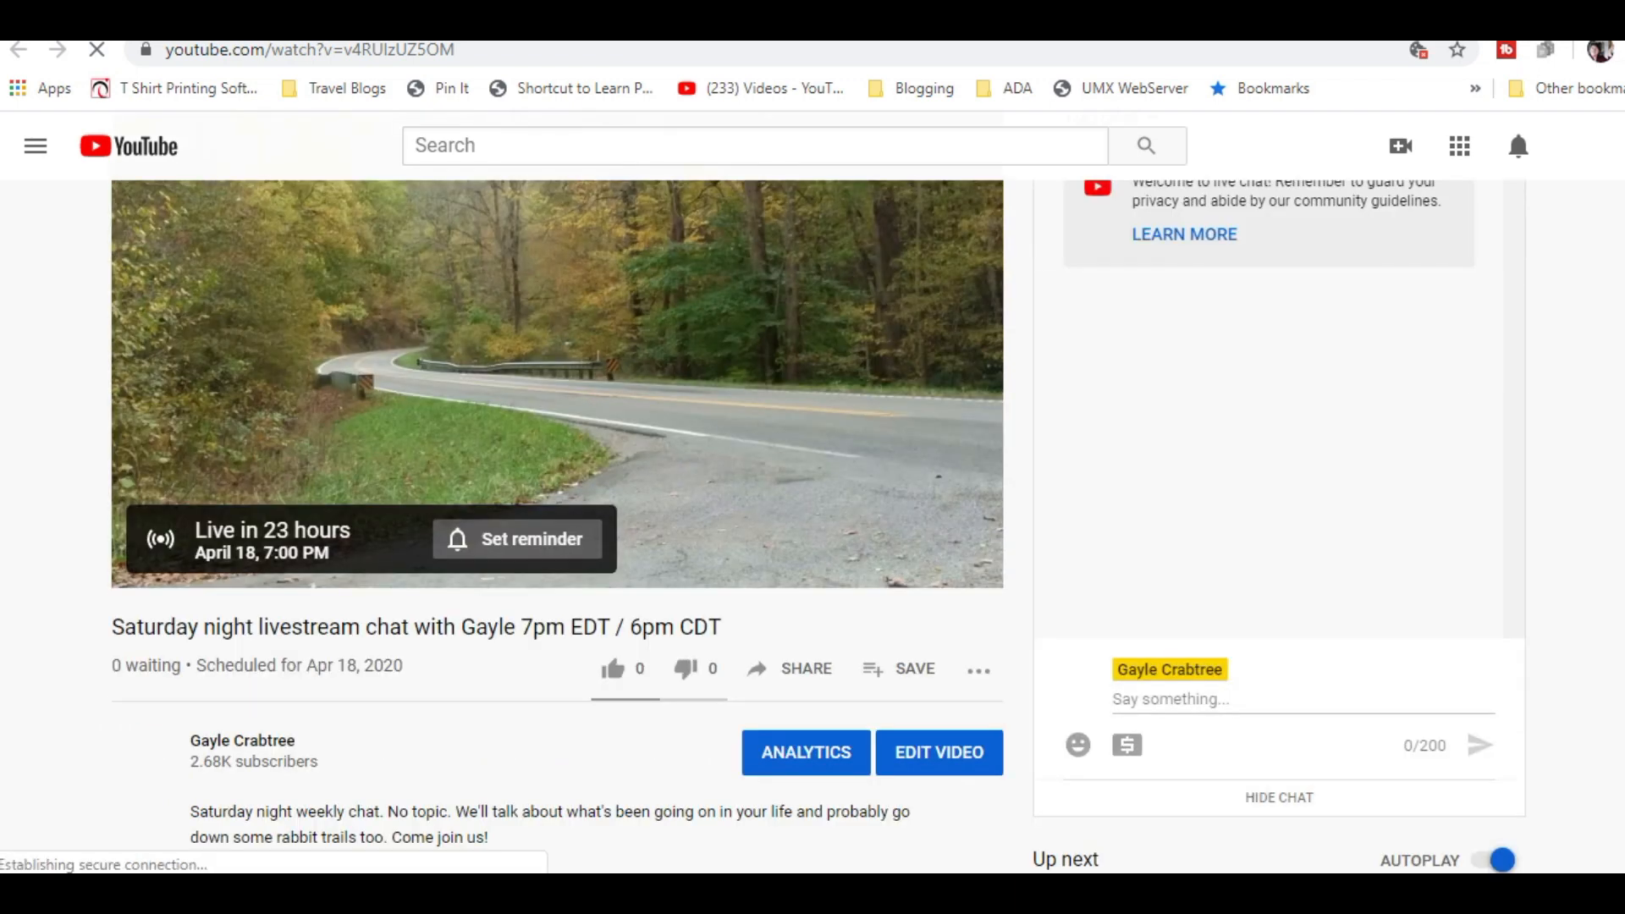
pyautogui.scroll(-1, 380, 476)
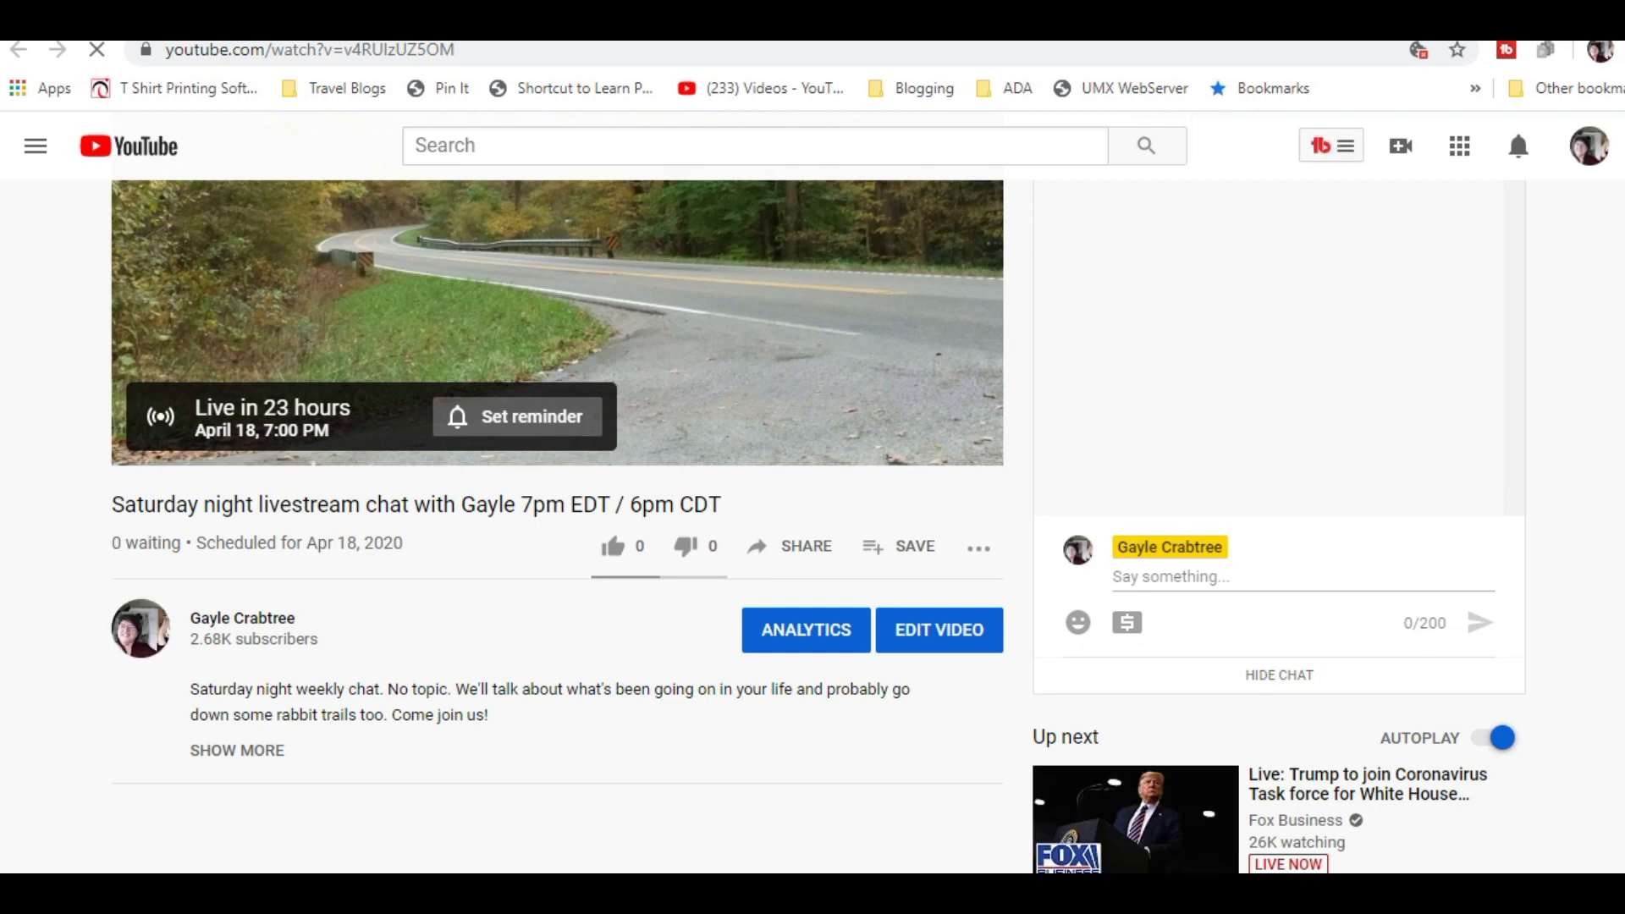
pyautogui.click(520, 433)
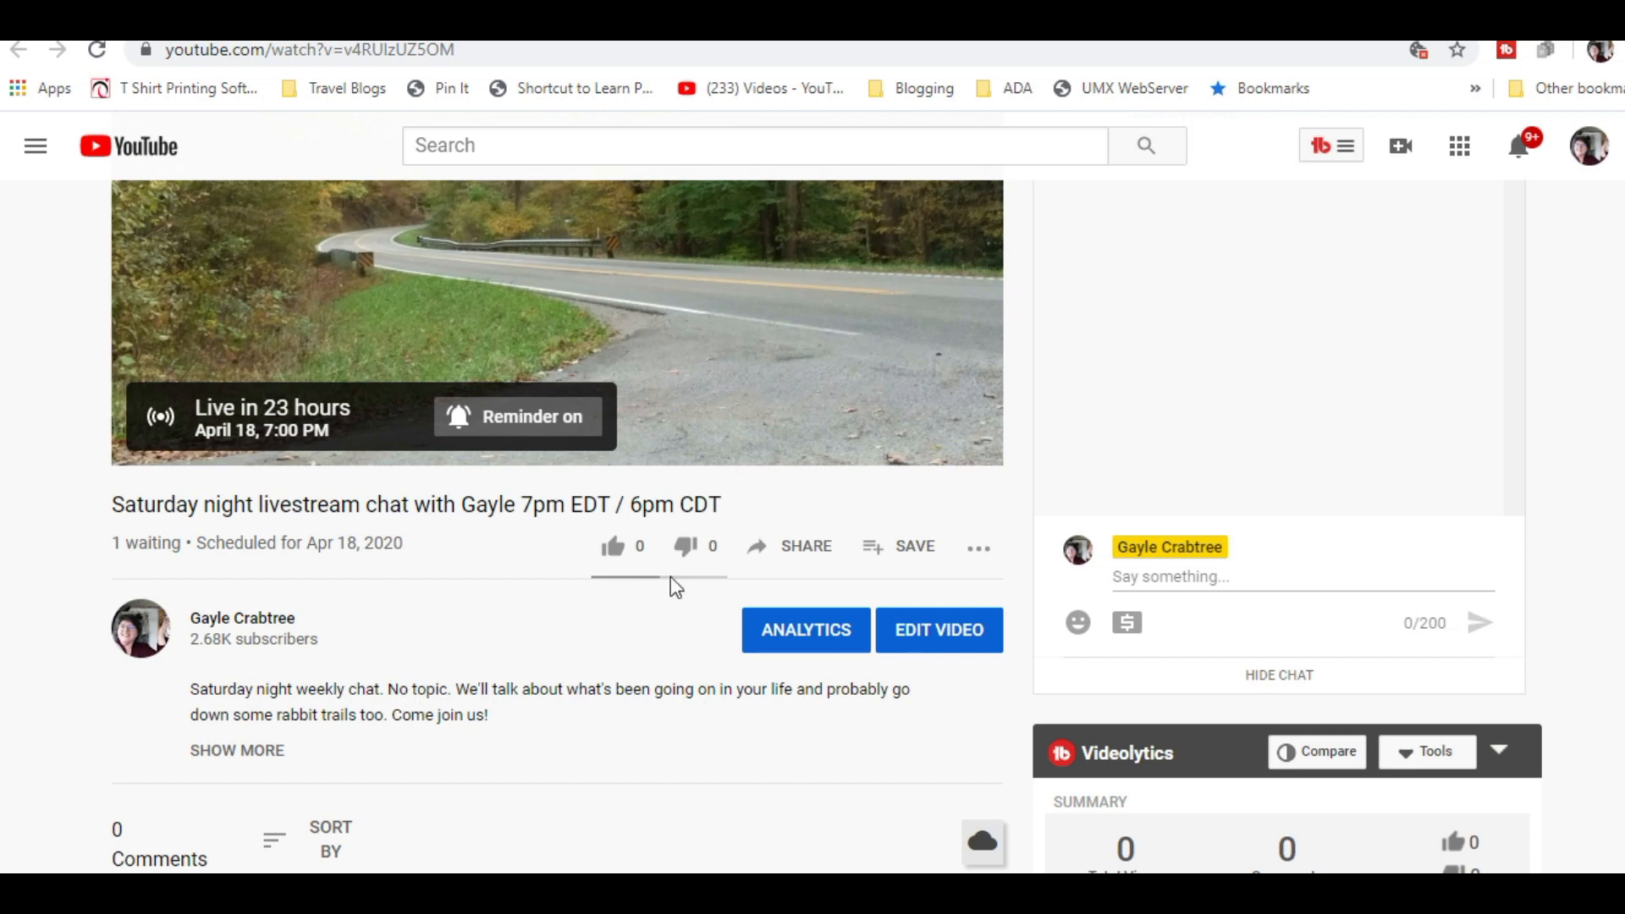
pyautogui.scroll(3, 1004, 519)
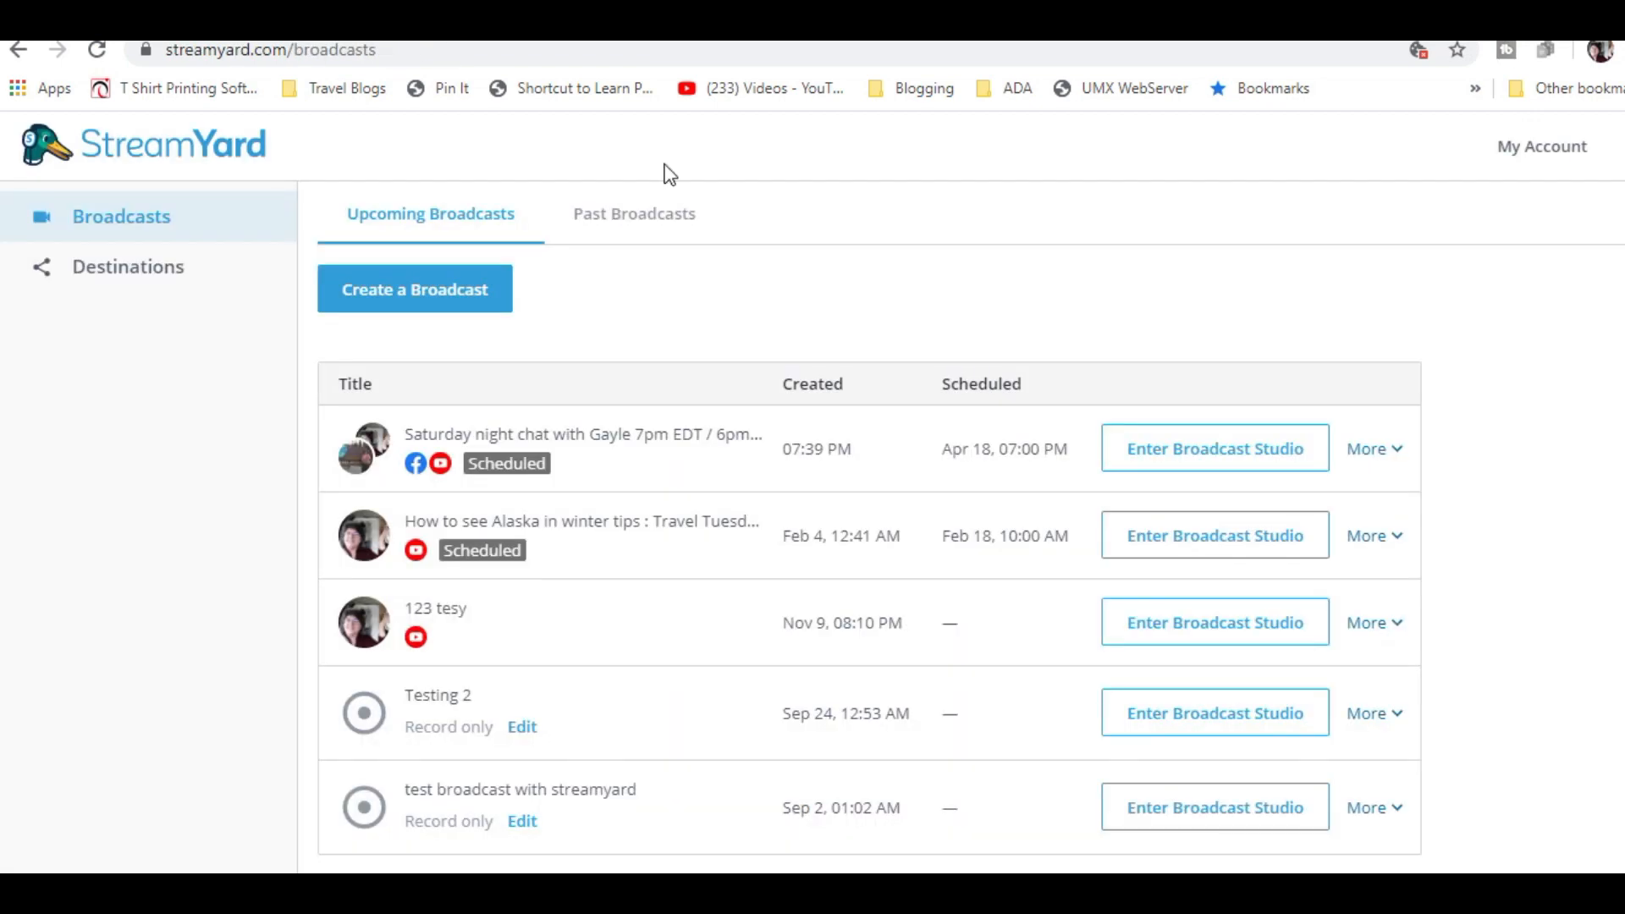
# Copy the guest invitation link of the Saturday night broadcast to the clipboard and close the sharing dialog.
pyautogui.click(1374, 448)
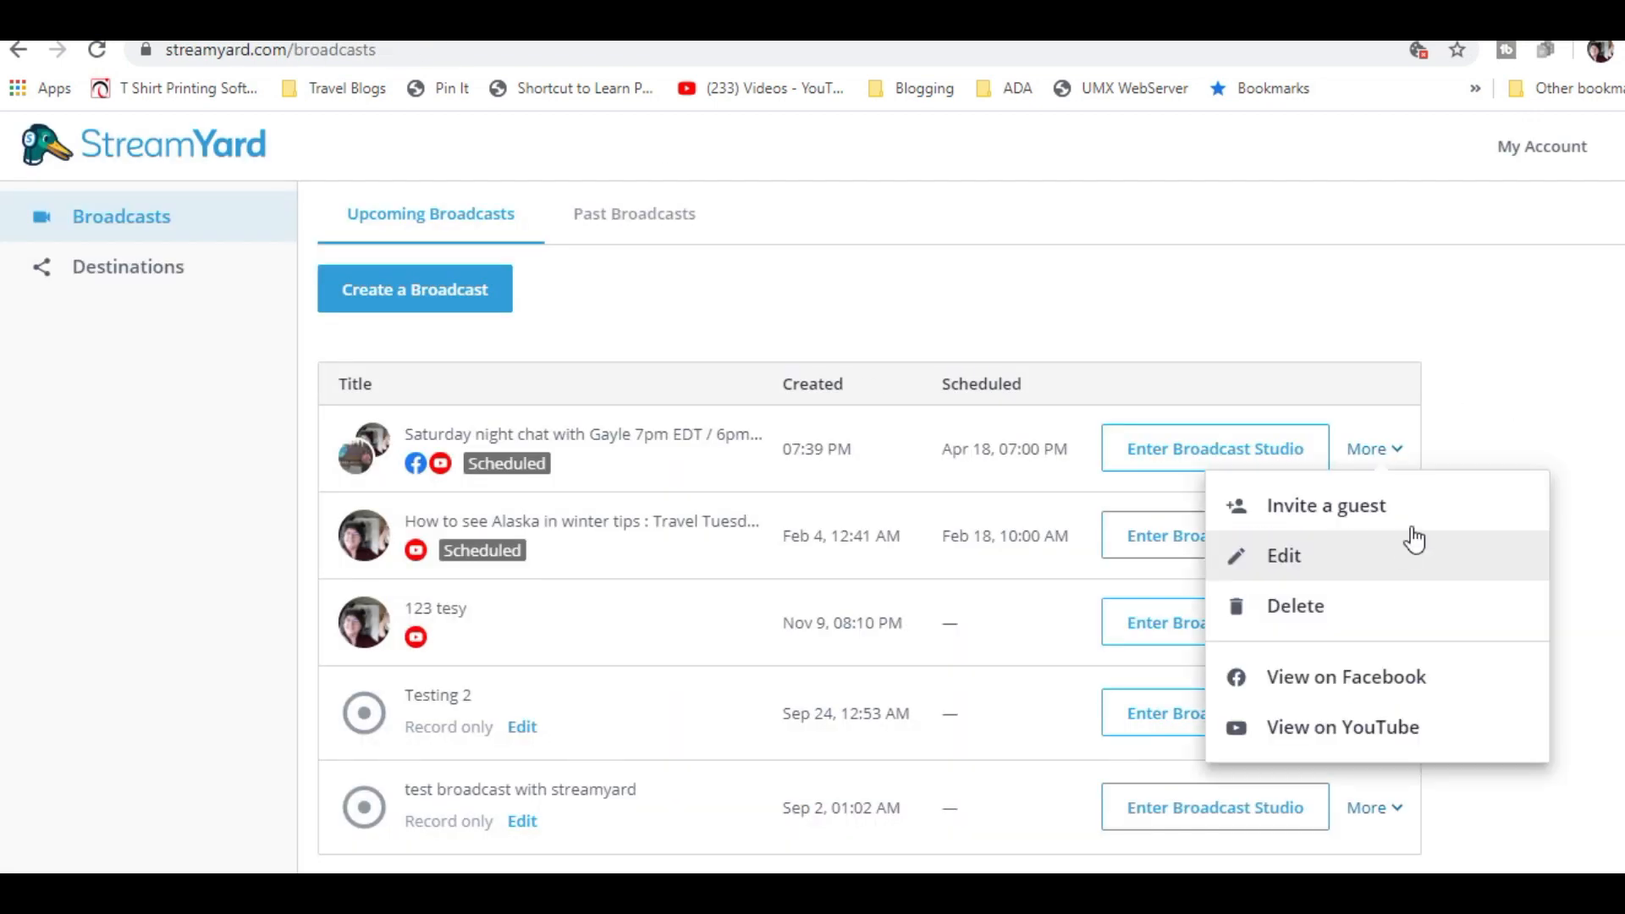
pyautogui.click(1470, 514)
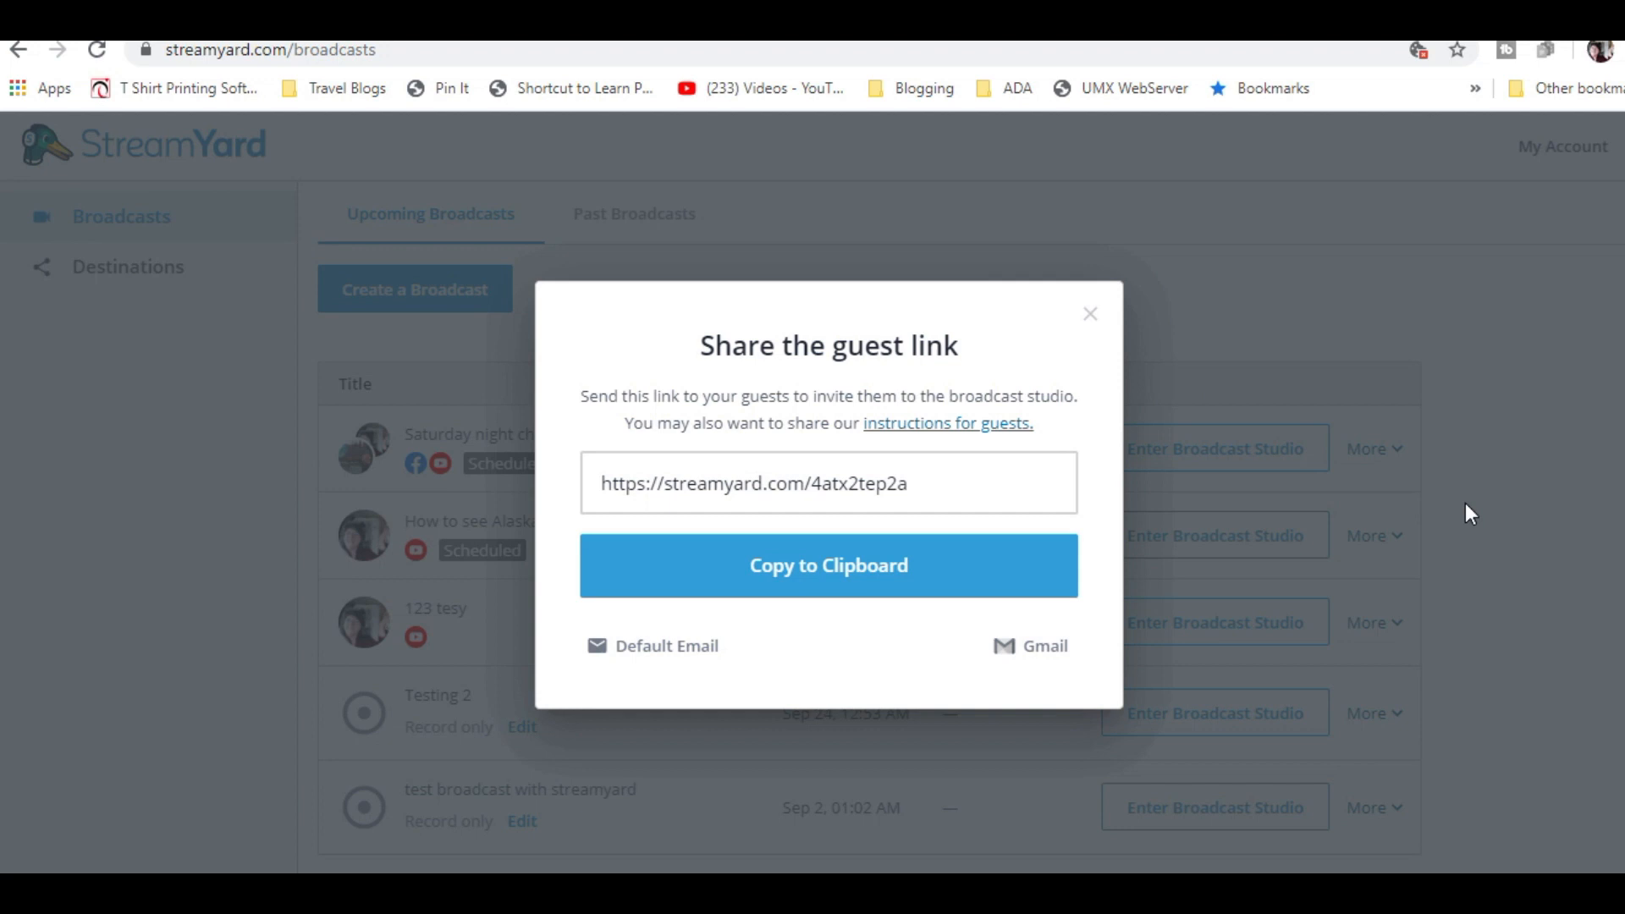
pyautogui.click(923, 485)
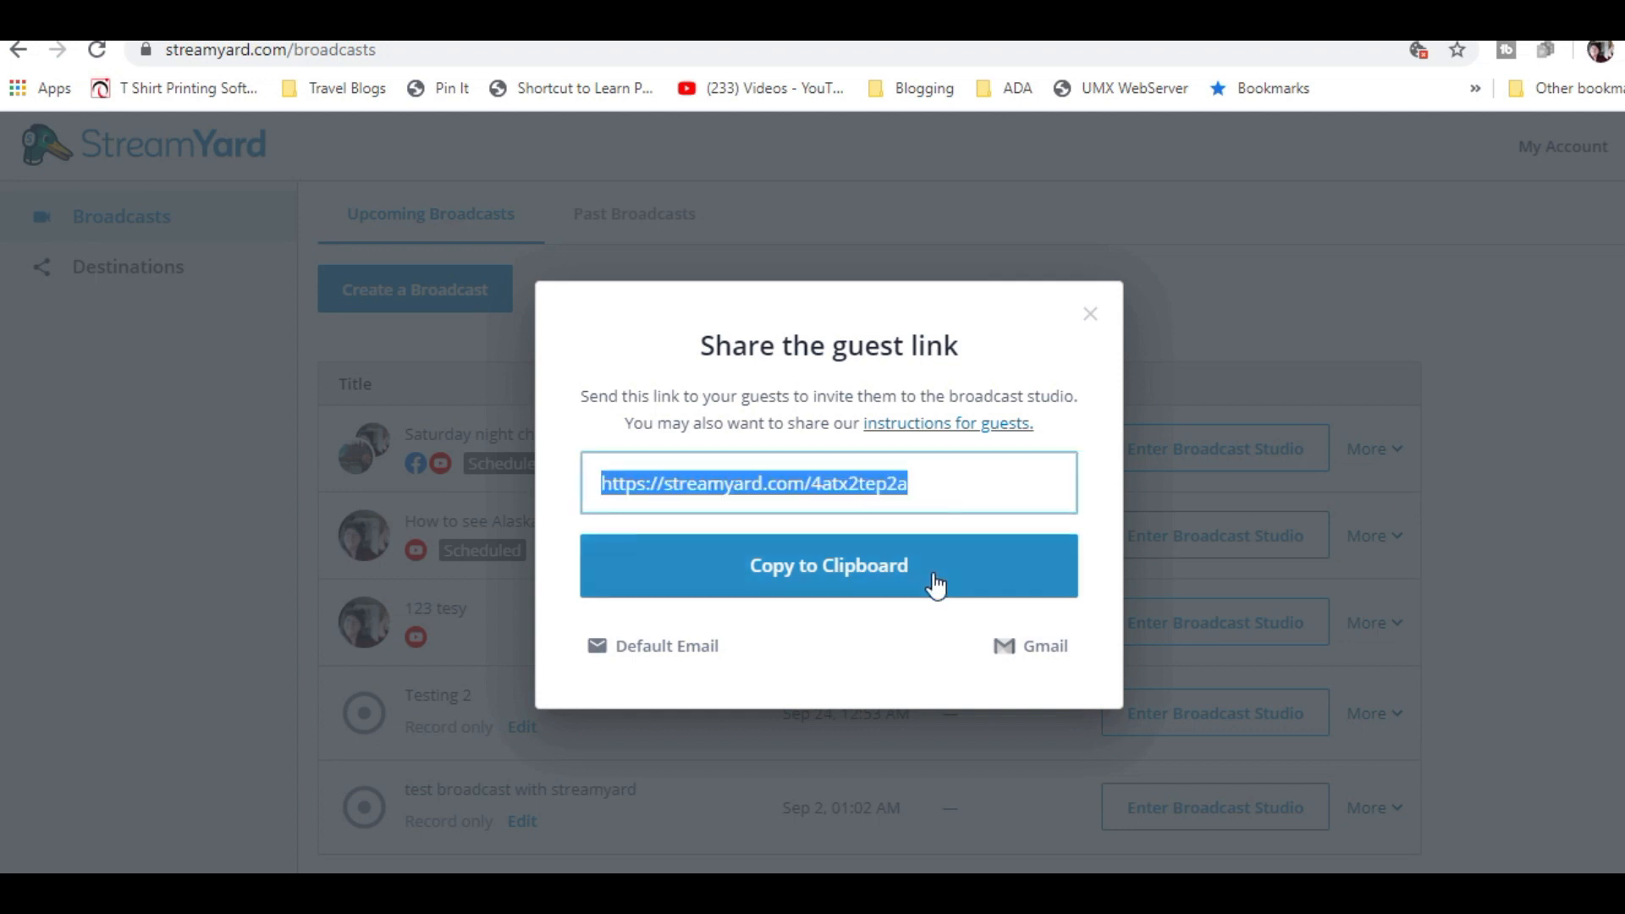
pyautogui.click(910, 567)
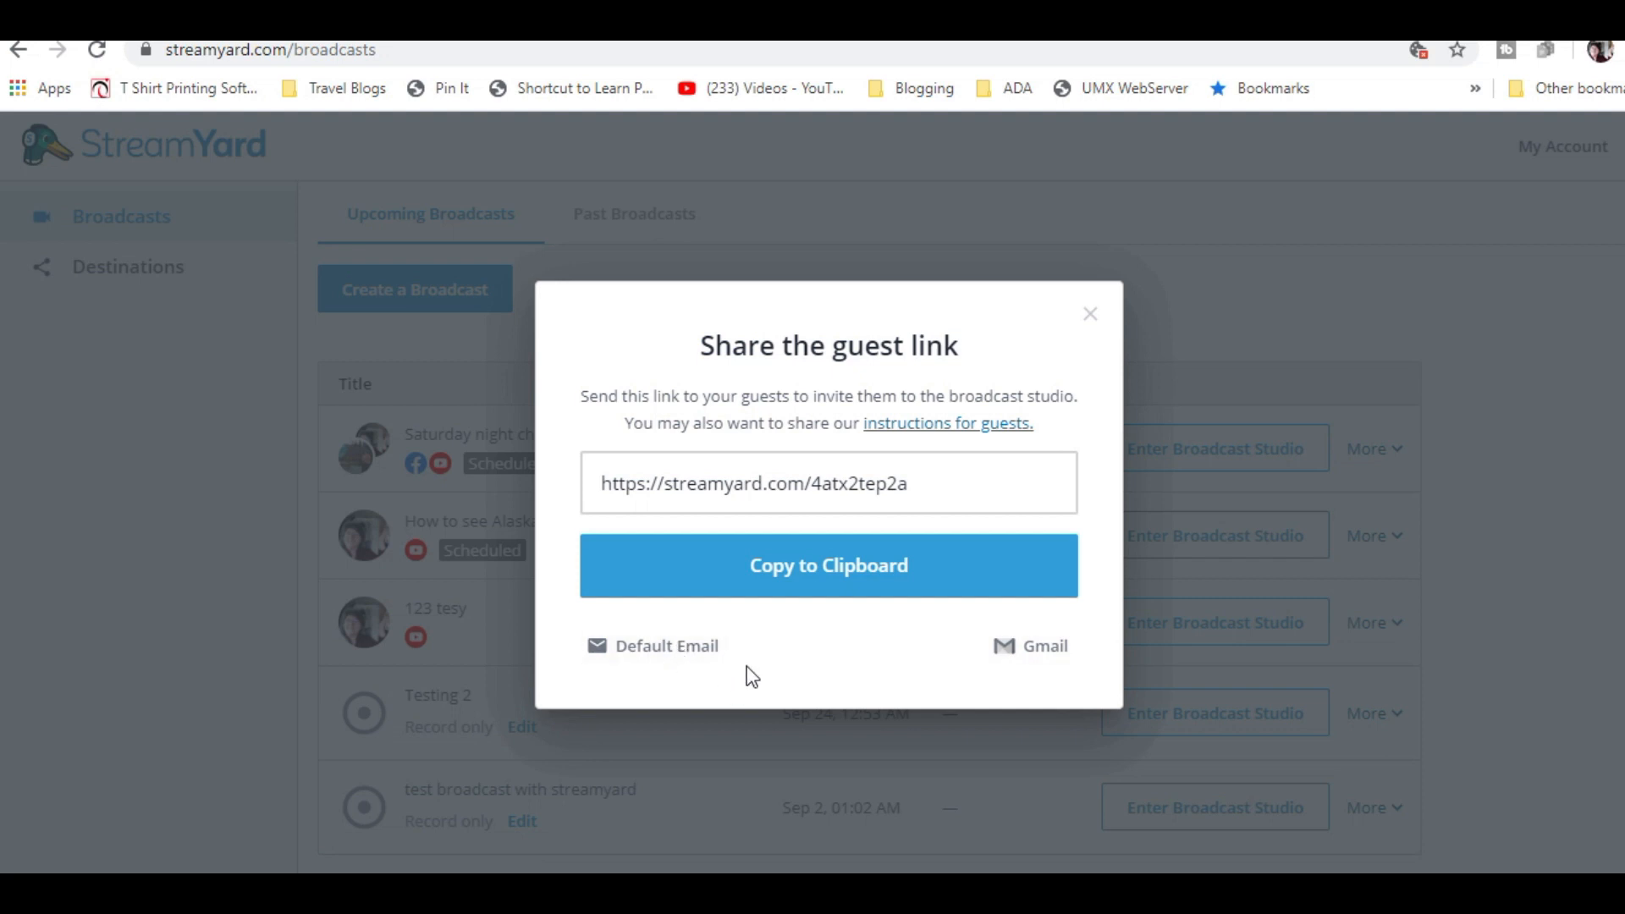
pyautogui.click(753, 241)
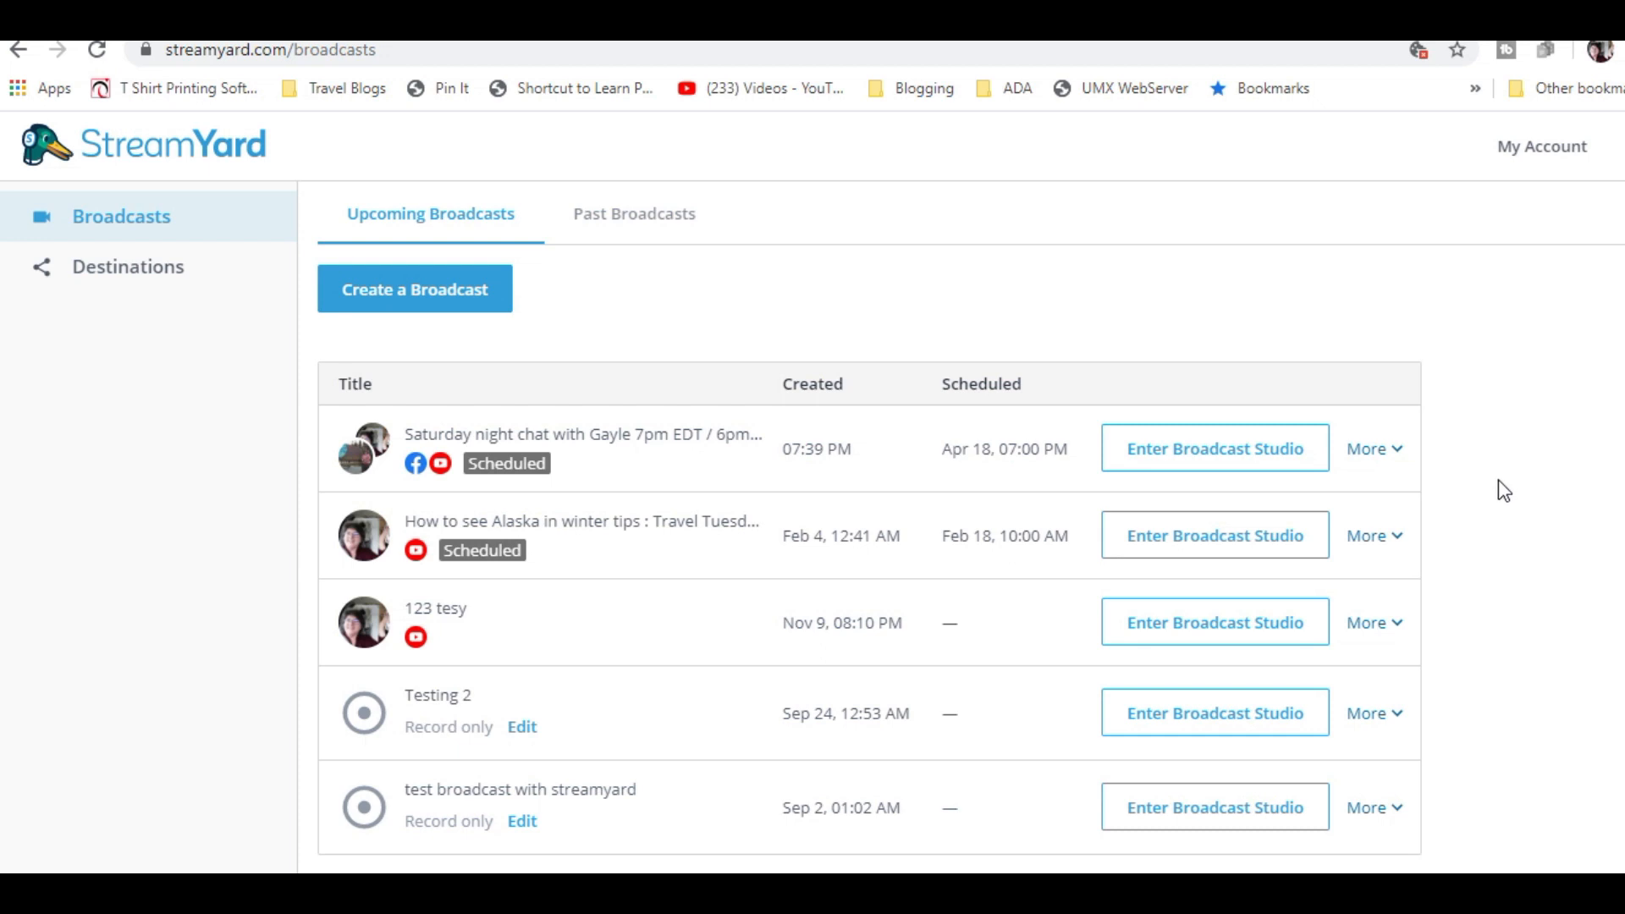
# Open the Saturday night broadcast's studio entry page with the camera and mic check.
pyautogui.click(1396, 451)
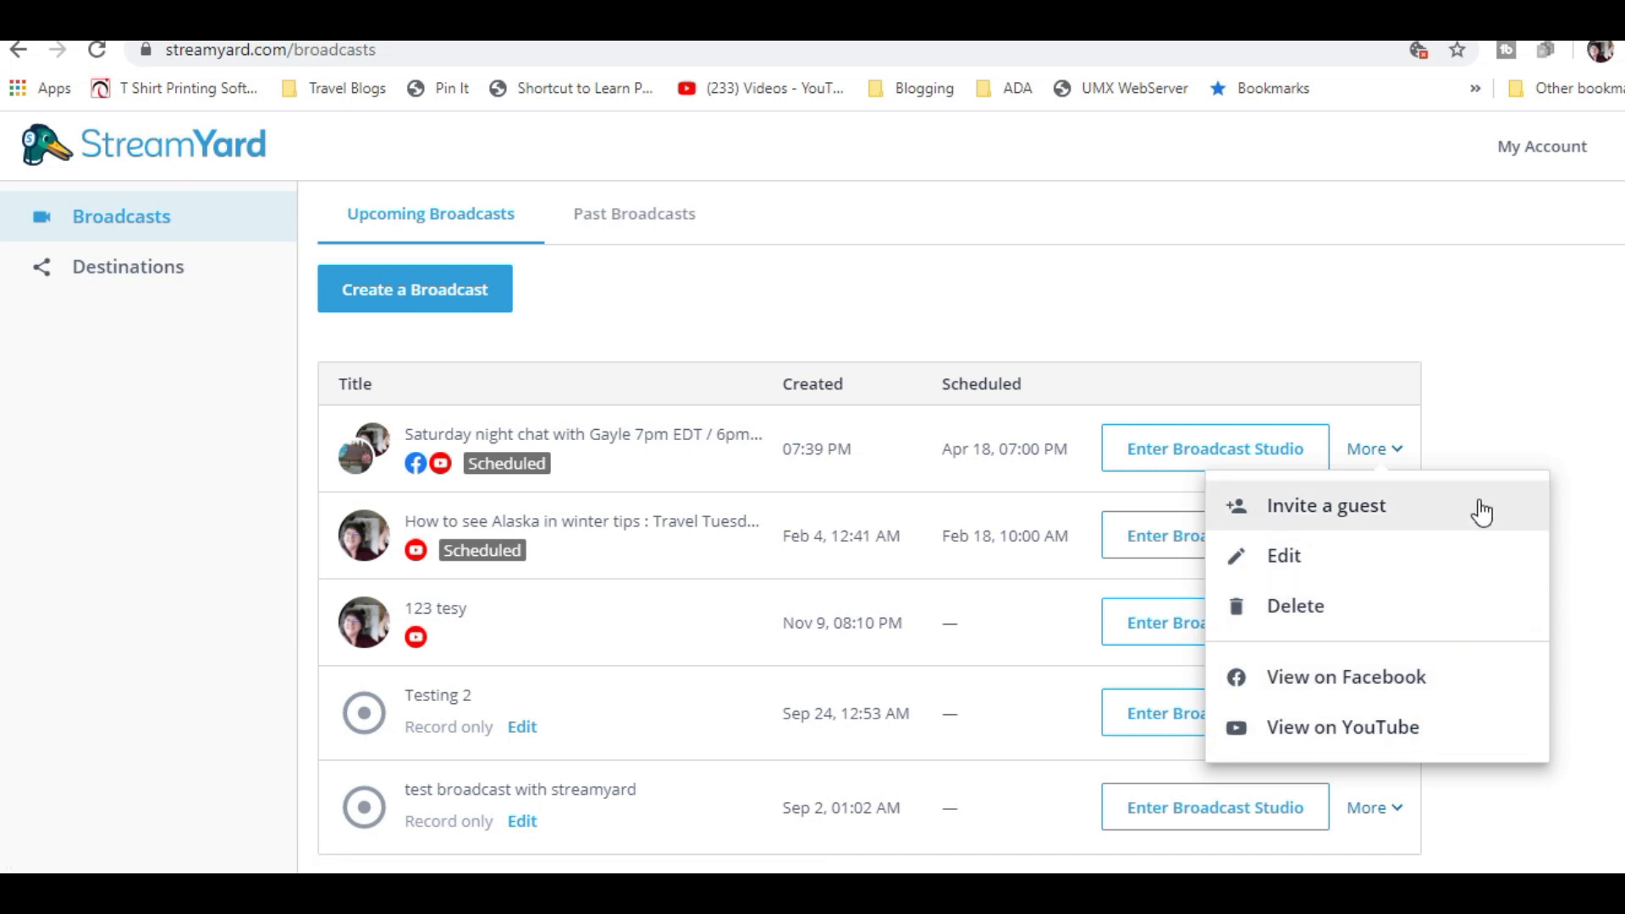
pyautogui.click(1483, 320)
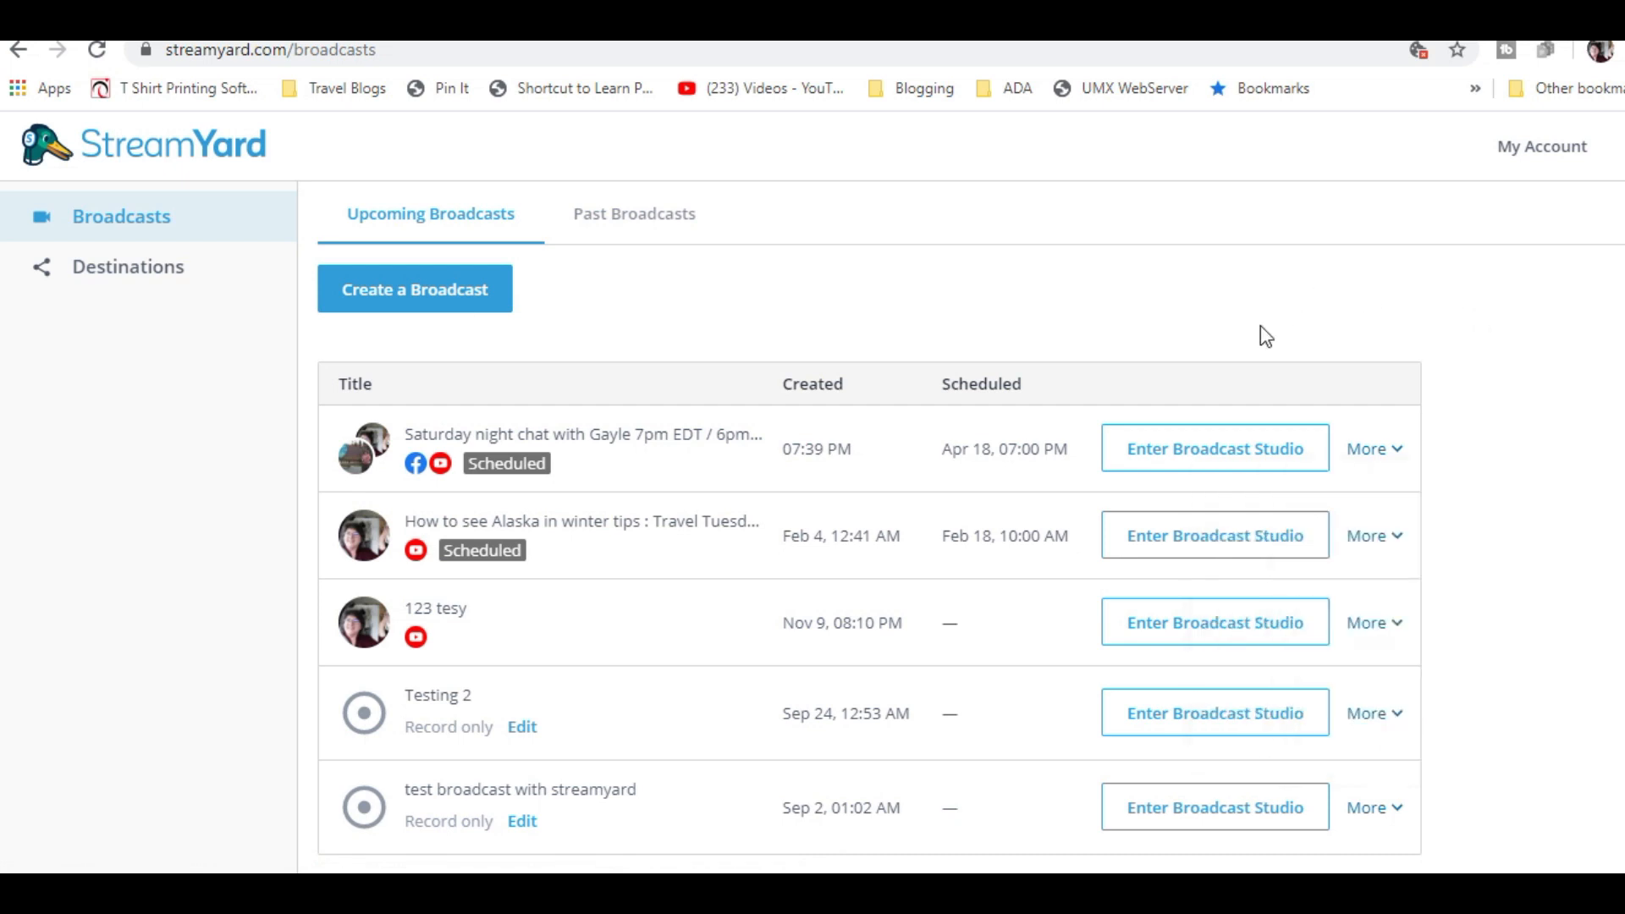
pyautogui.click(1207, 457)
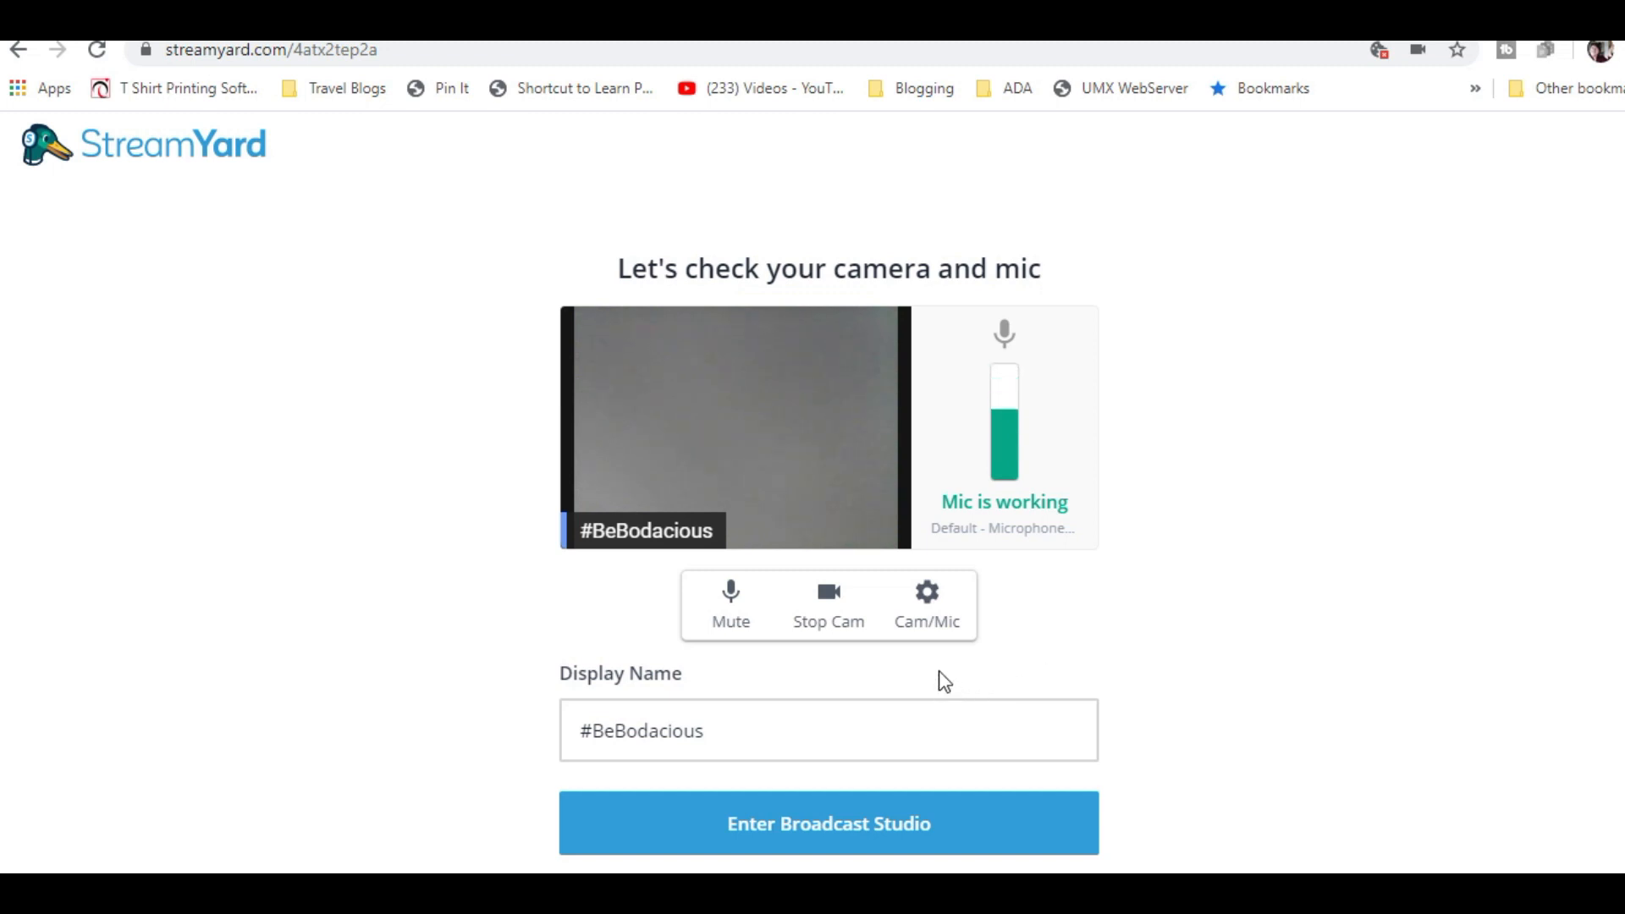
# Set the camera to Logitech HD Webcam C310 with Standard Definition (480p) resolution.
pyautogui.click(930, 611)
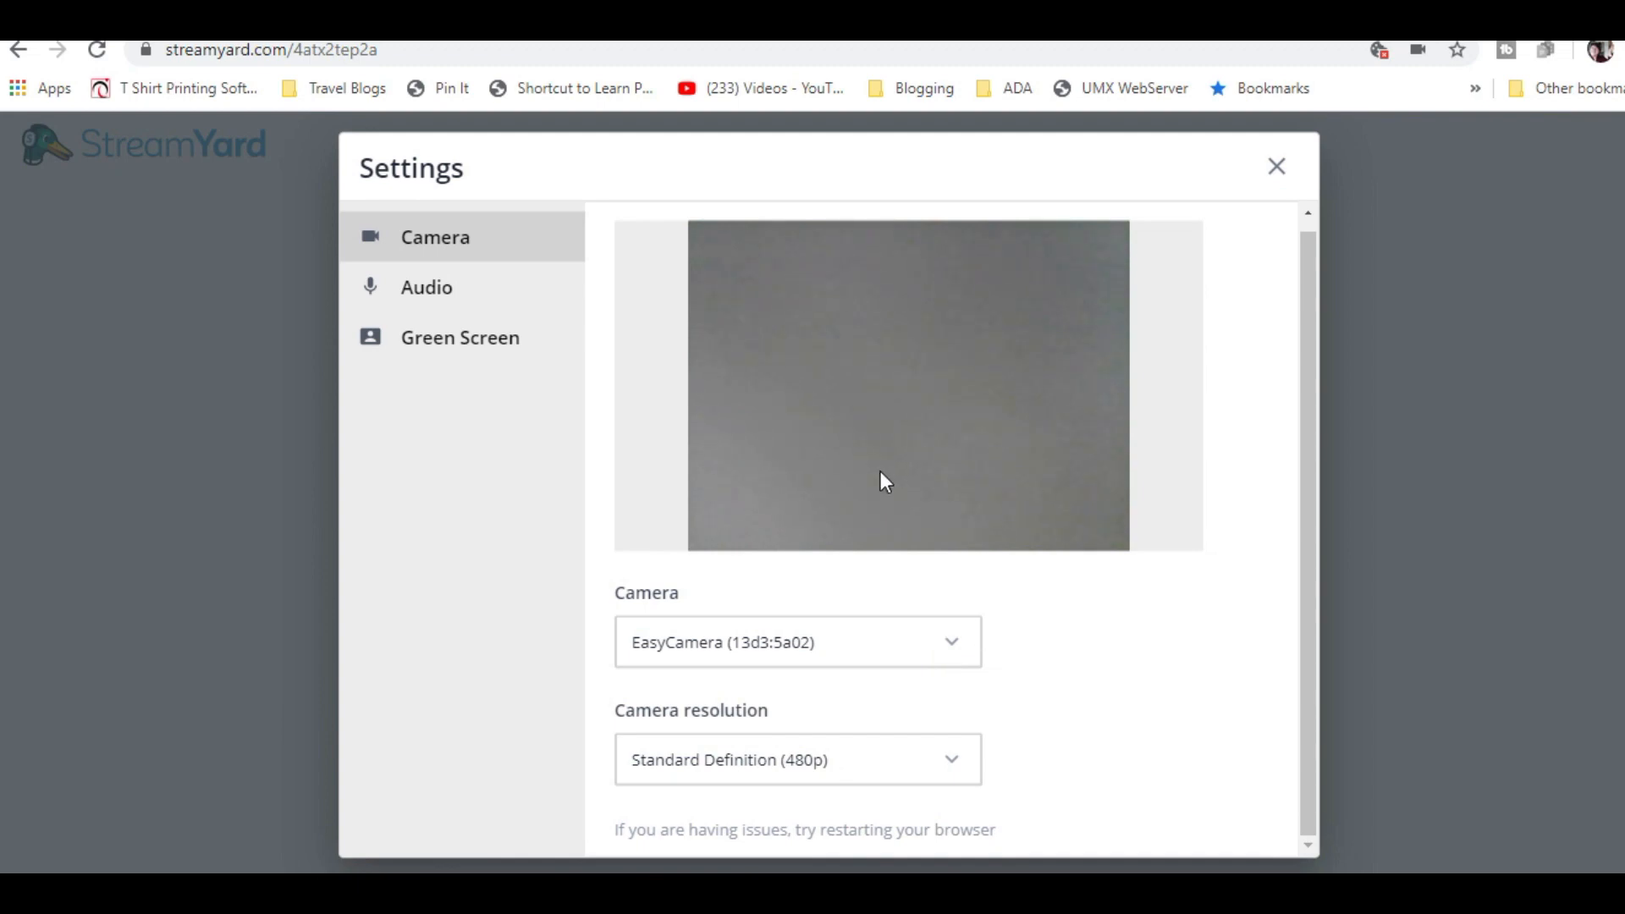
pyautogui.click(952, 645)
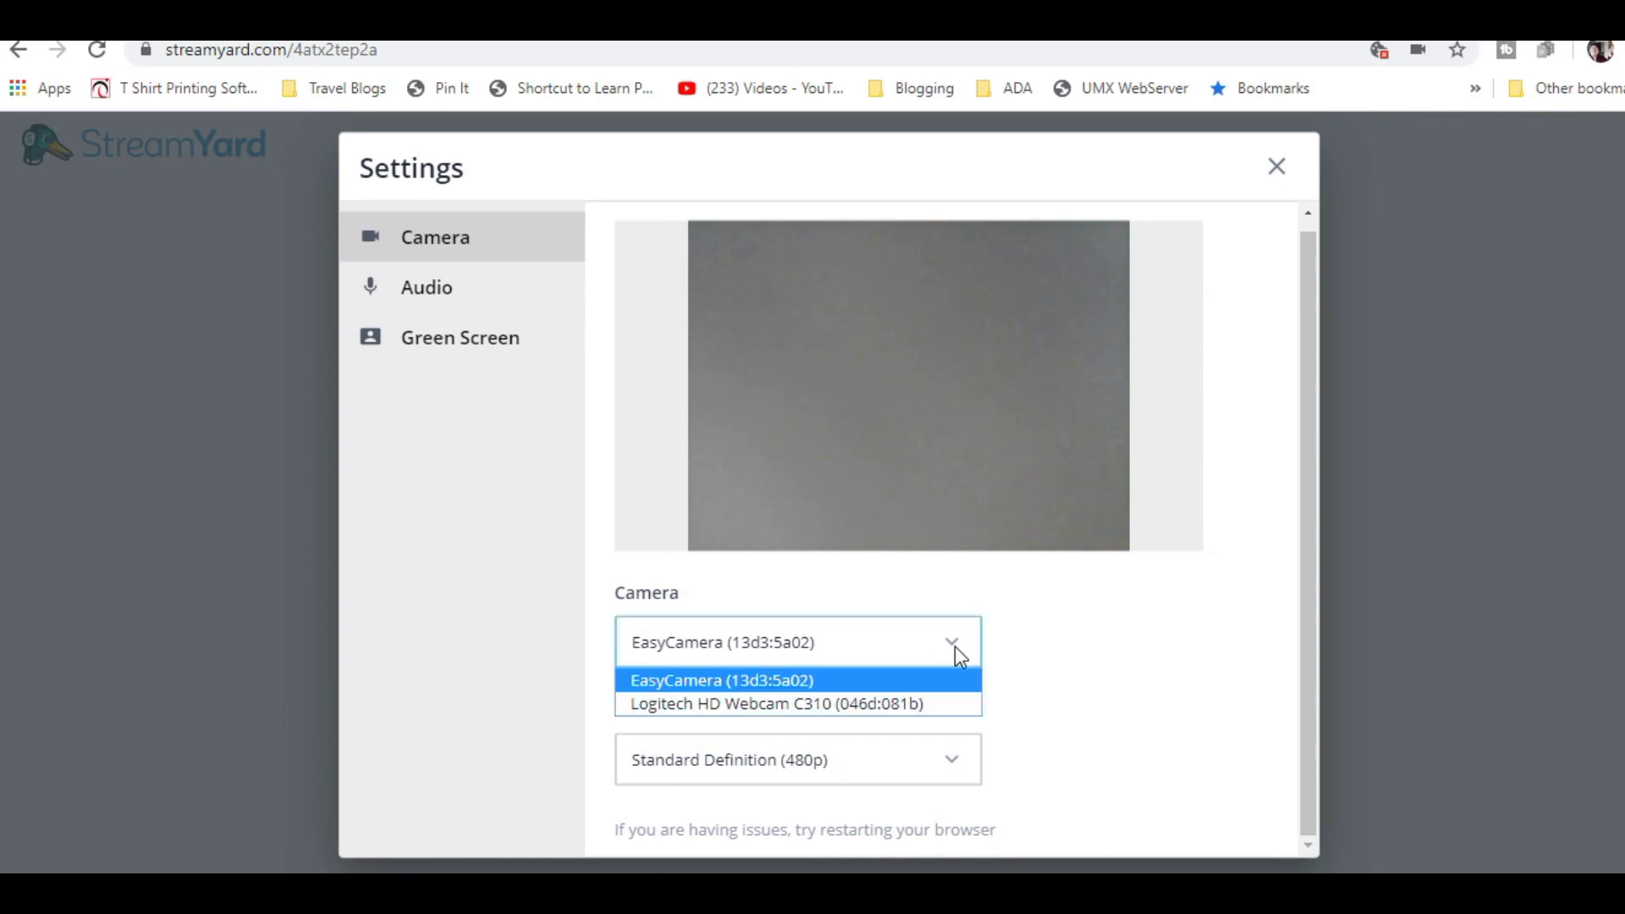
pyautogui.click(946, 705)
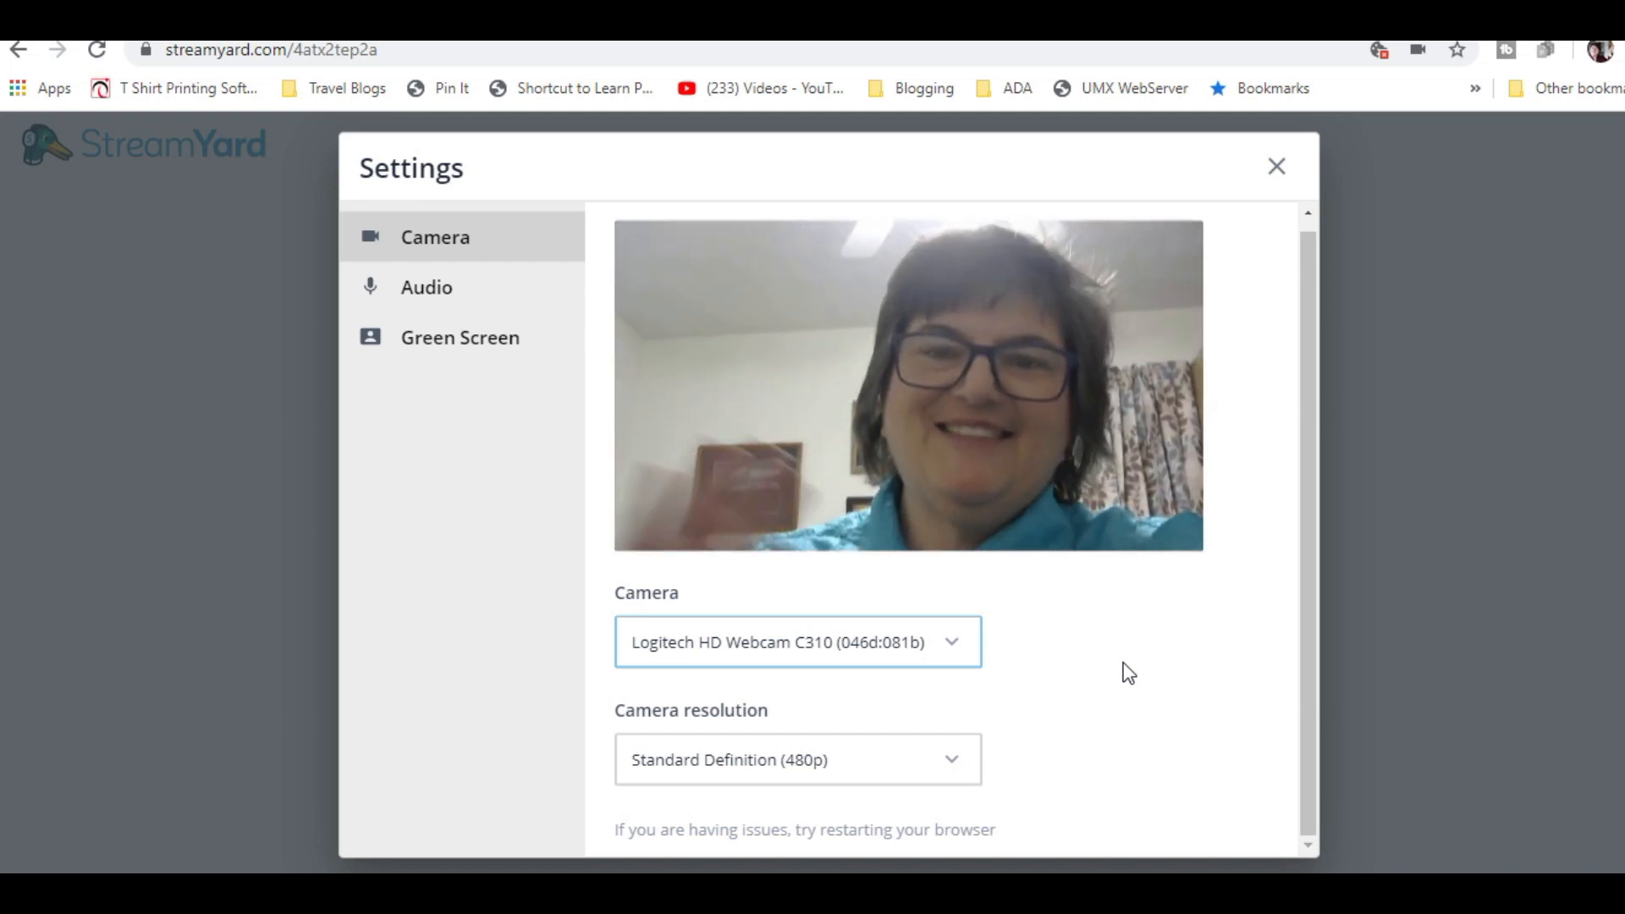
pyautogui.click(955, 765)
pyautogui.click(955, 765)
pyautogui.click(957, 770)
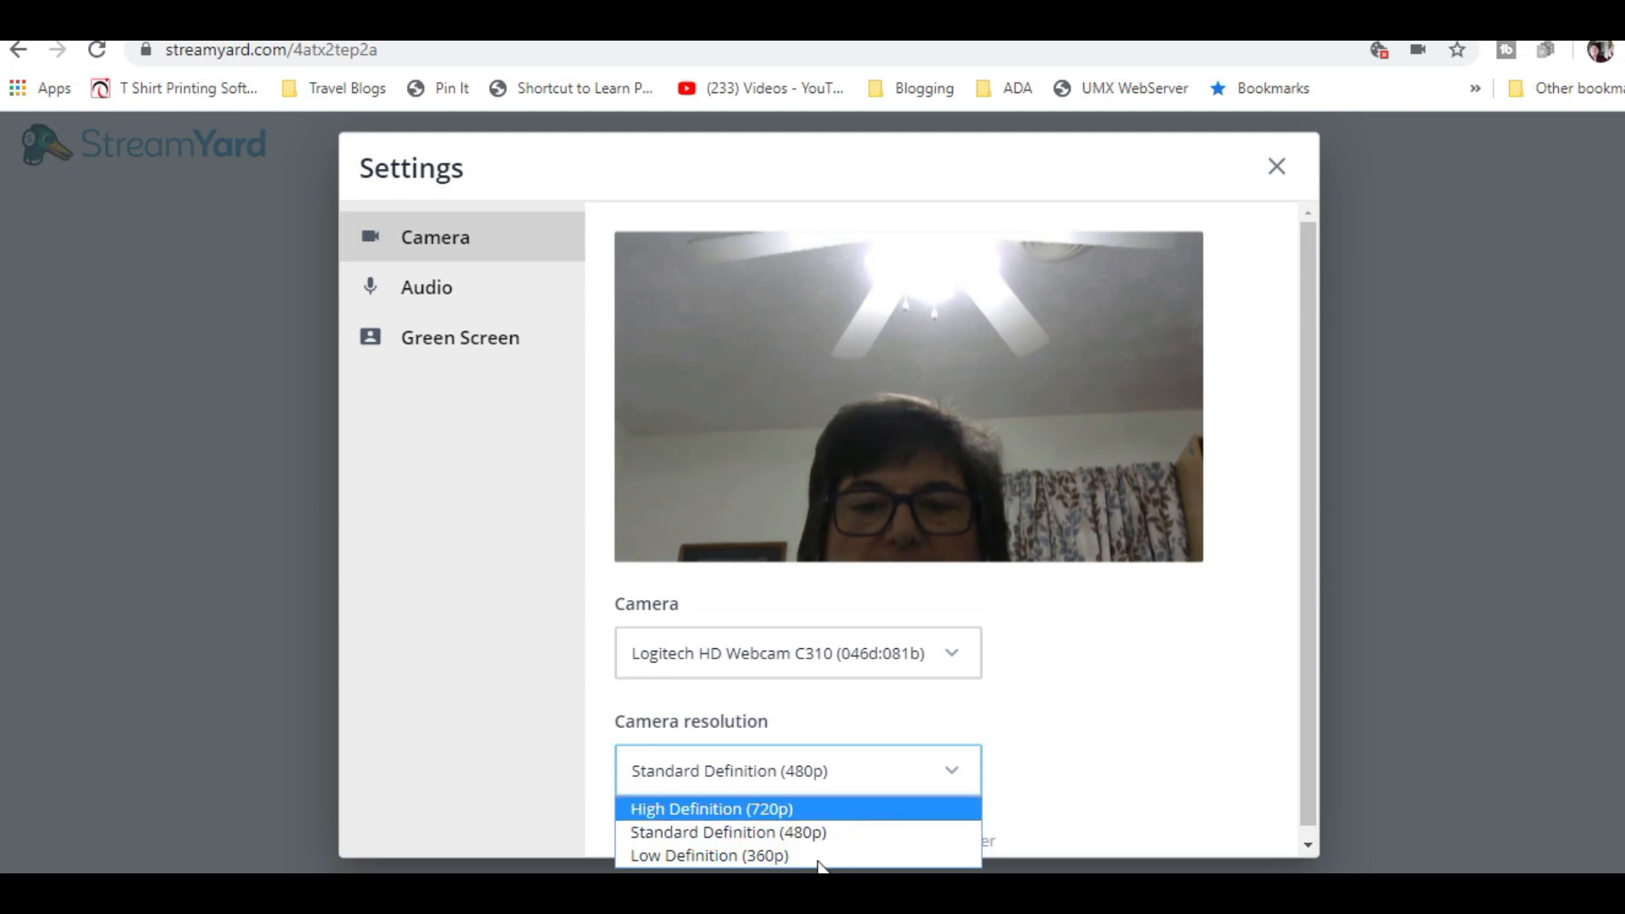
pyautogui.click(887, 831)
# Review the available microphones and speakers in the audio settings, test the default speaker, and check the audio processing option.
pyautogui.click(442, 294)
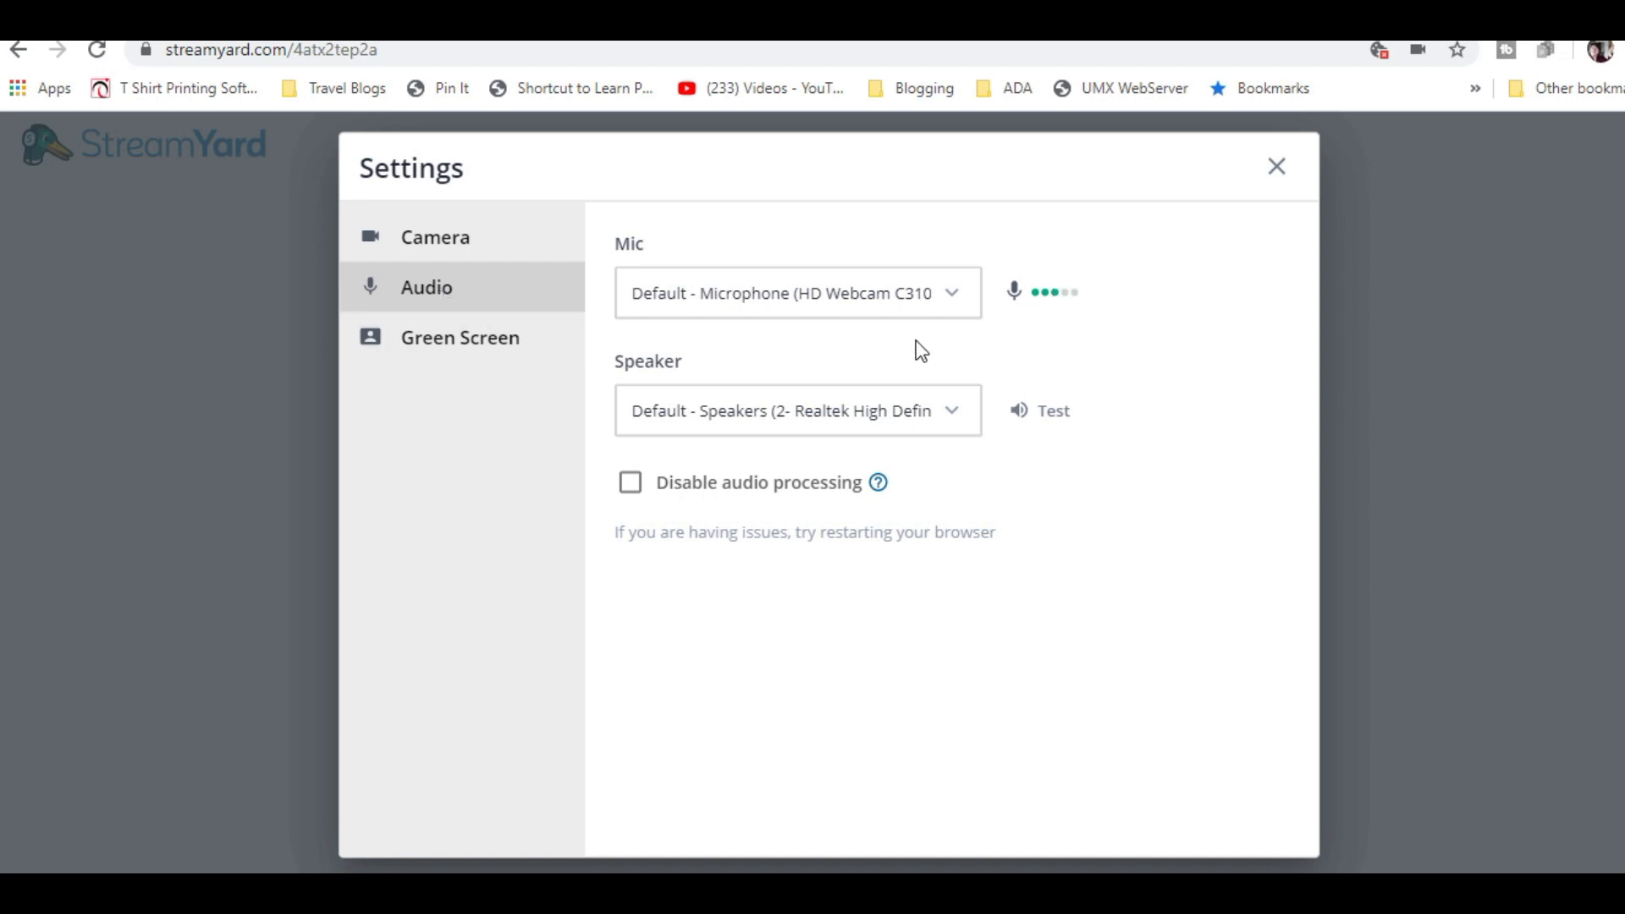
pyautogui.click(961, 299)
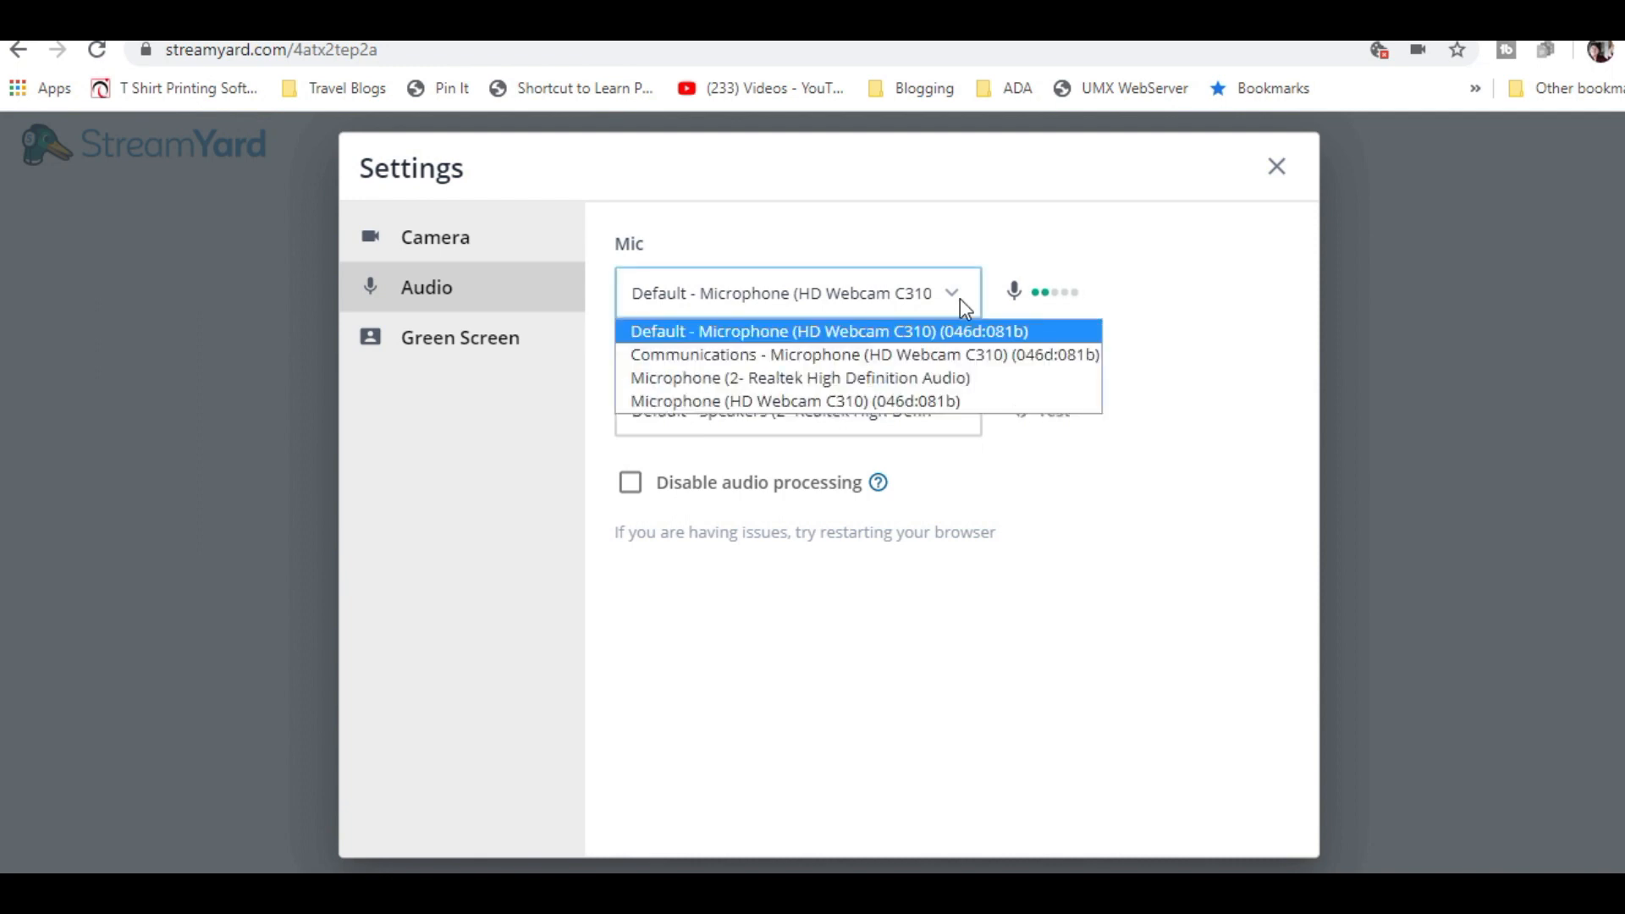
pyautogui.click(949, 298)
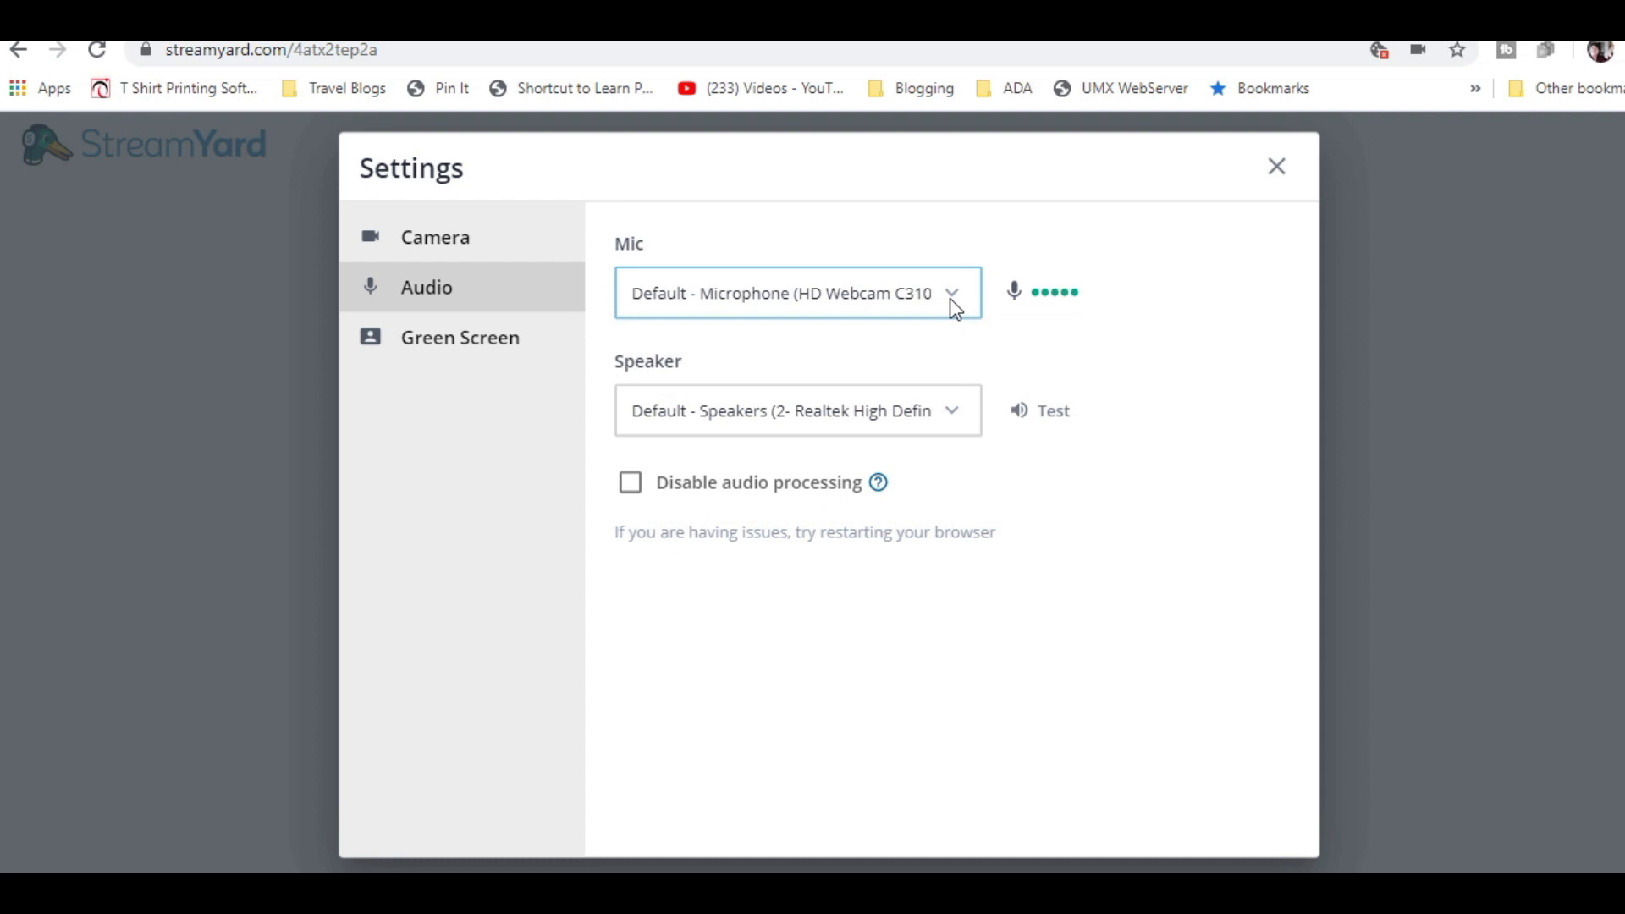
pyautogui.click(951, 415)
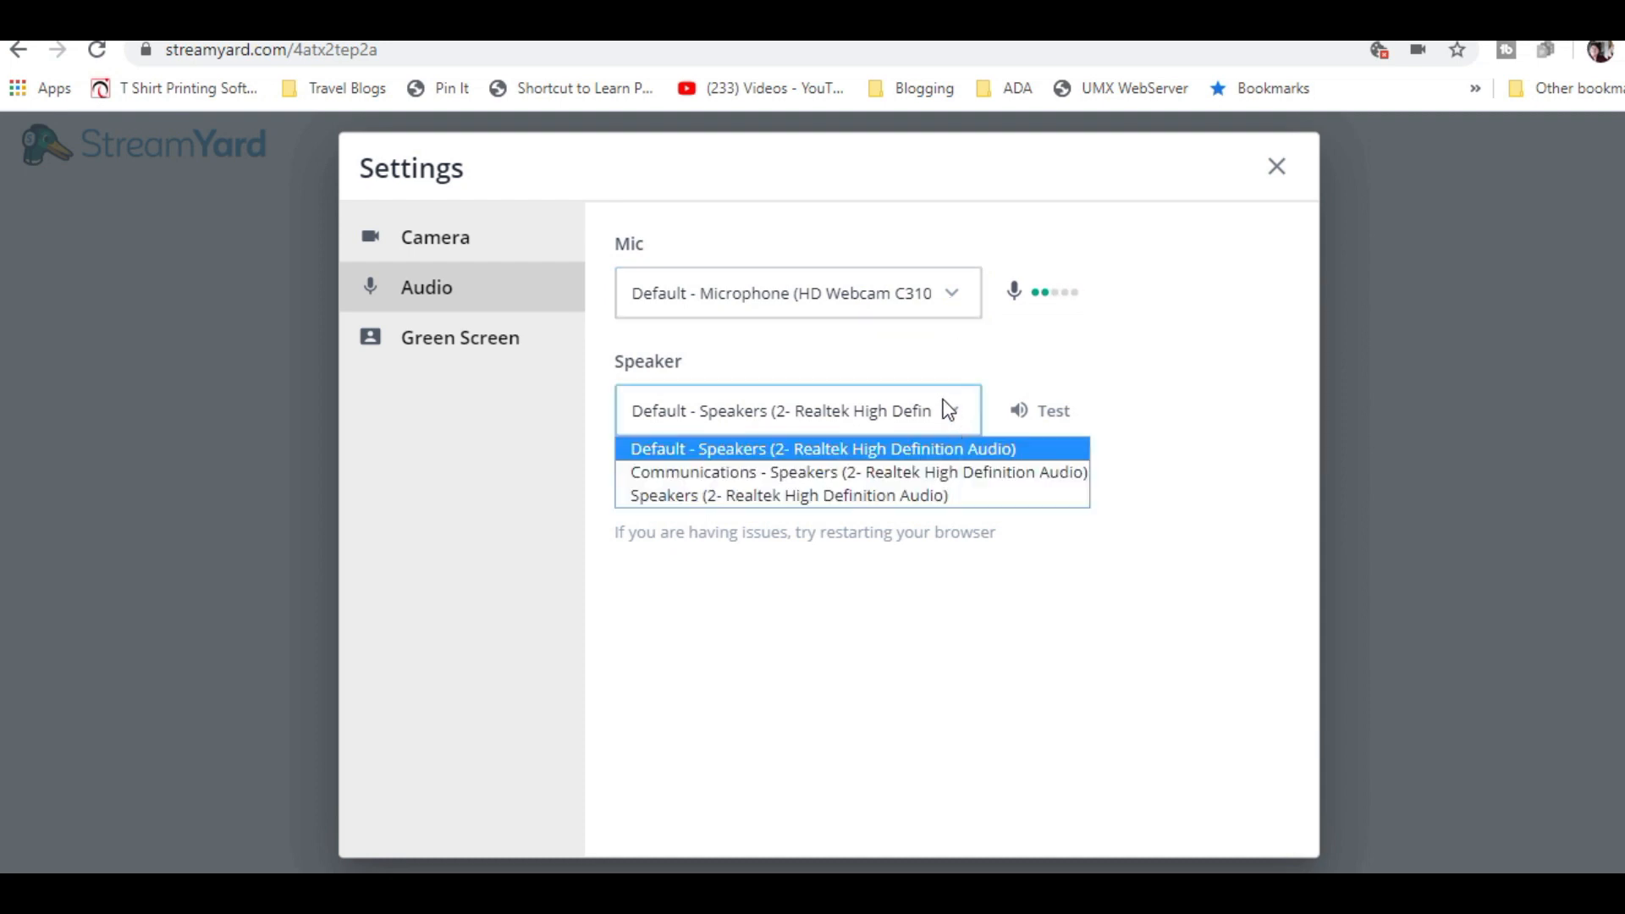
pyautogui.click(946, 400)
pyautogui.click(1024, 425)
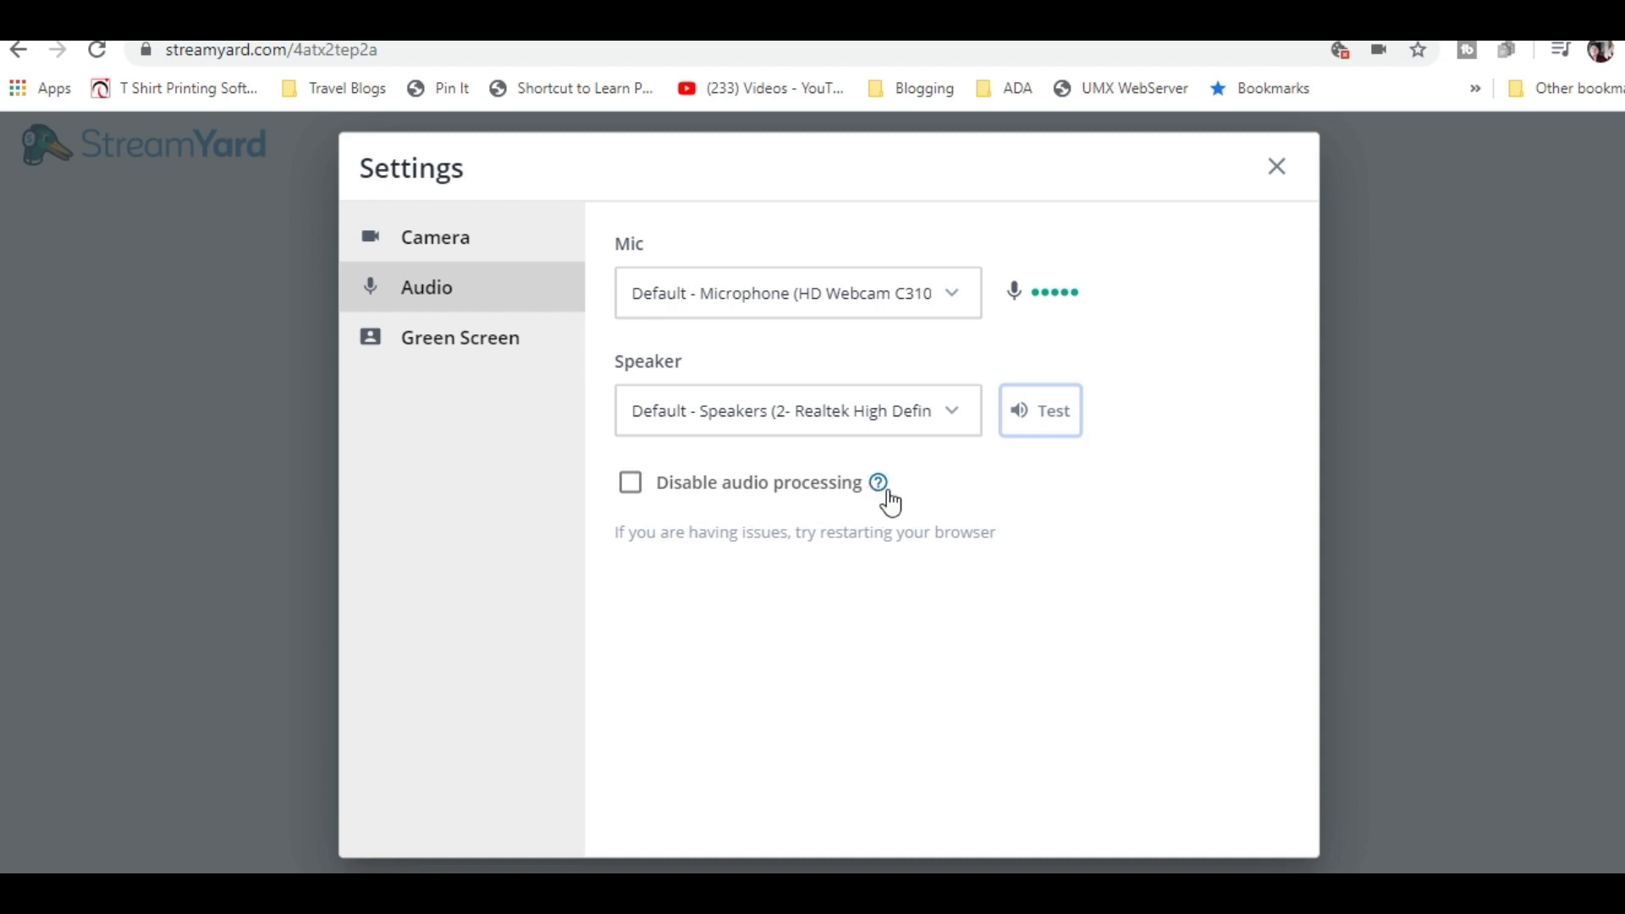
pyautogui.moveTo(878, 491)
# Try the brick wall virtual background in the green screen settings, and reset the virtual background to None.
pyautogui.click(468, 341)
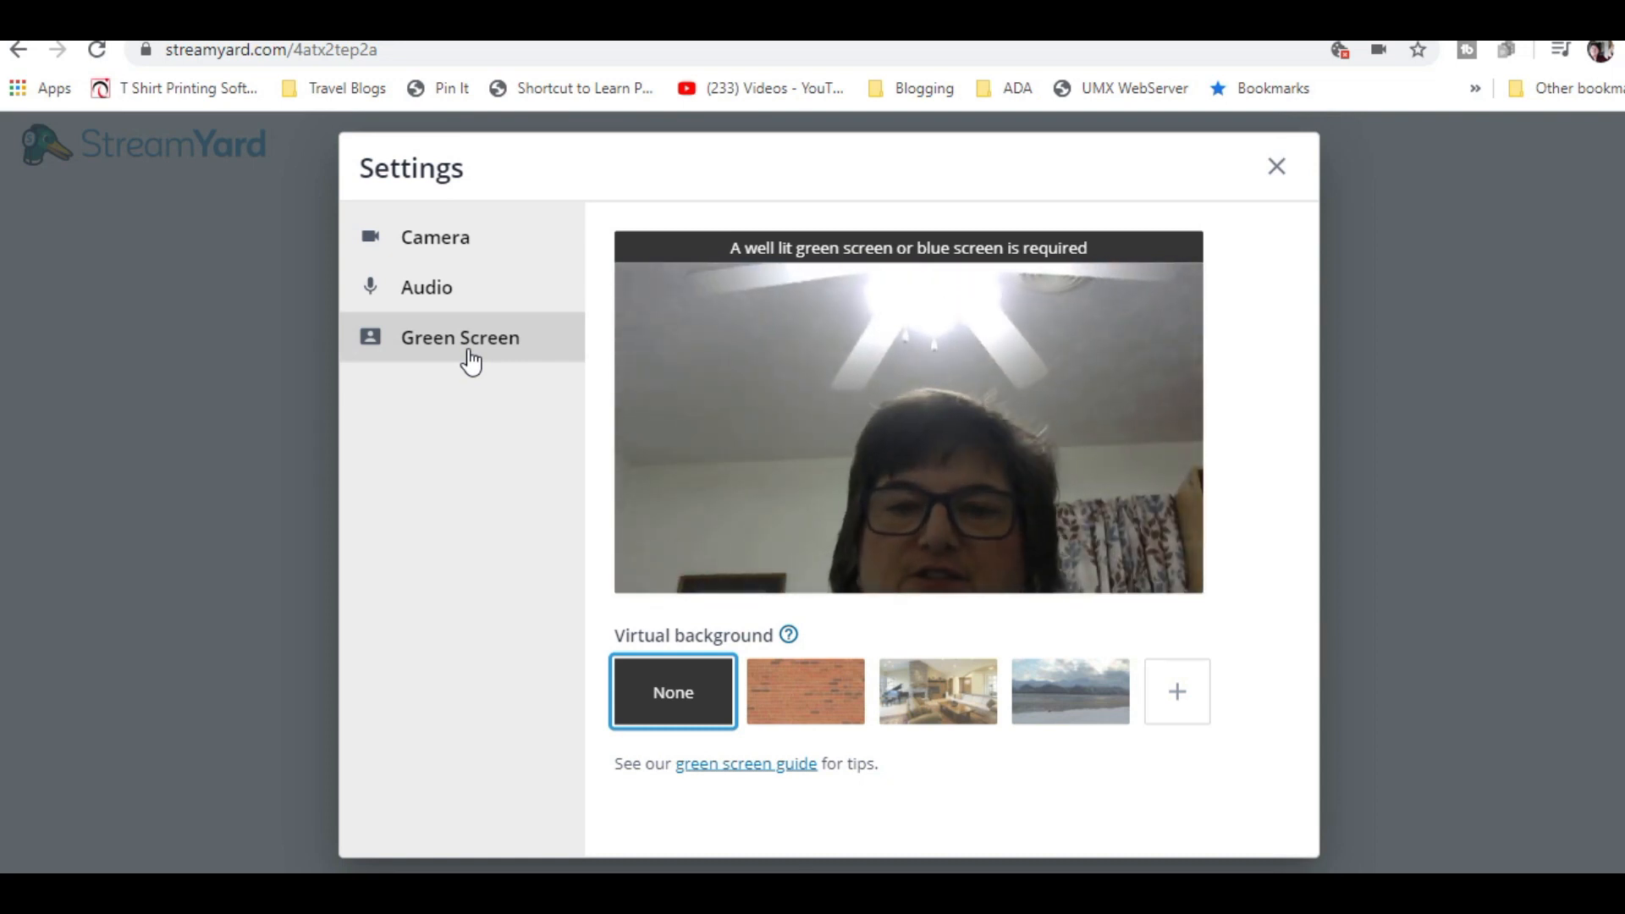
pyautogui.click(827, 705)
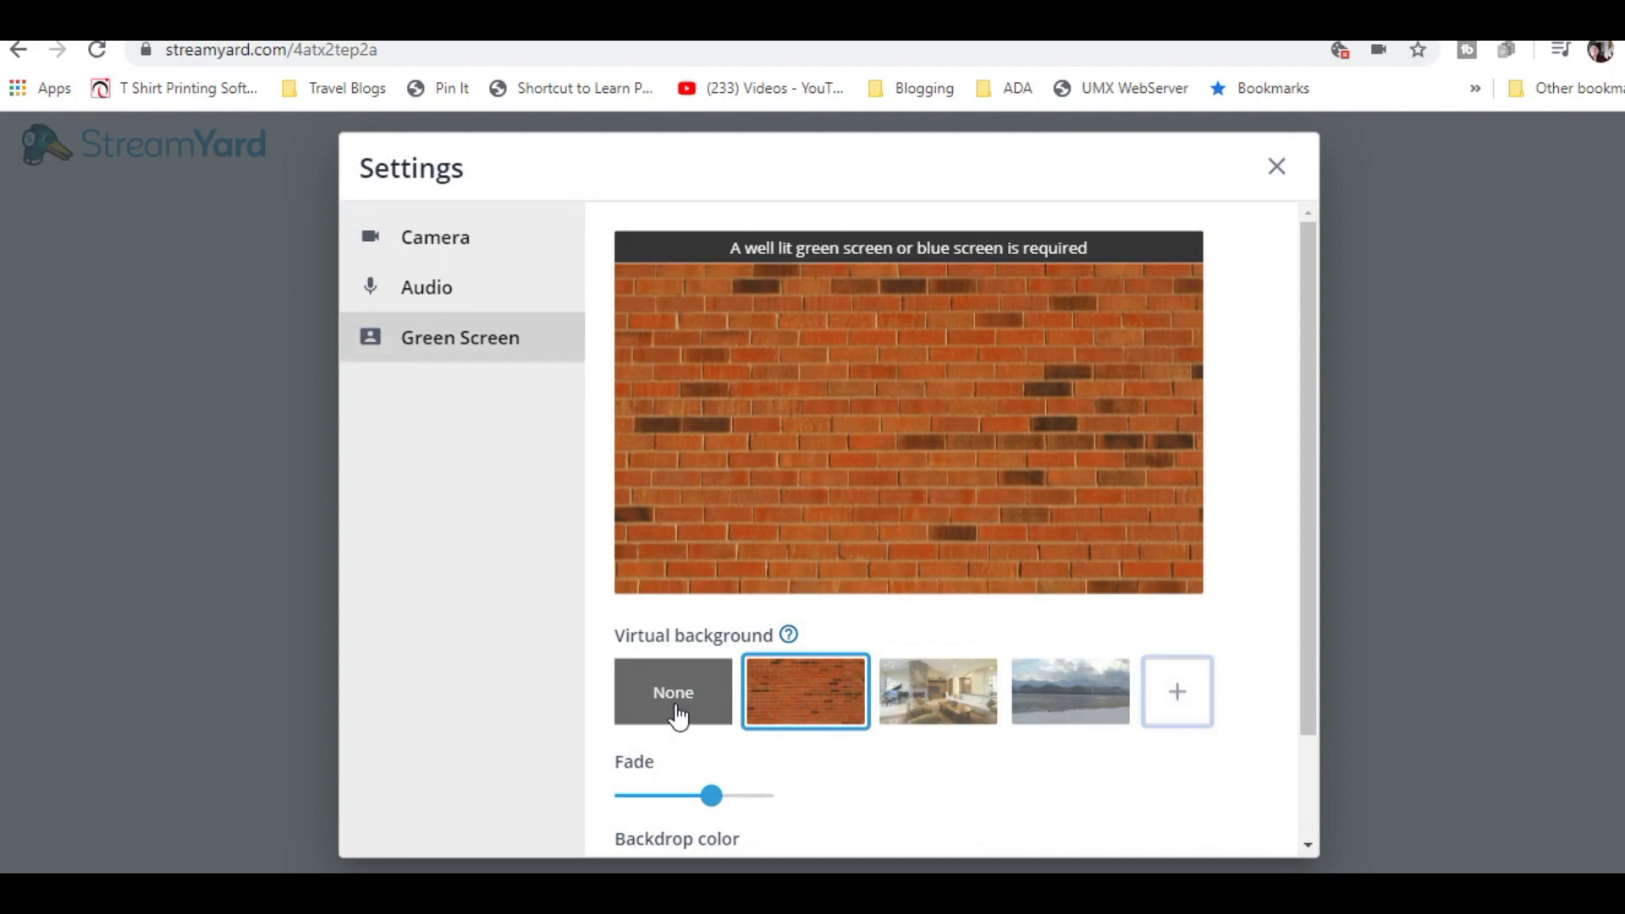
pyautogui.click(677, 699)
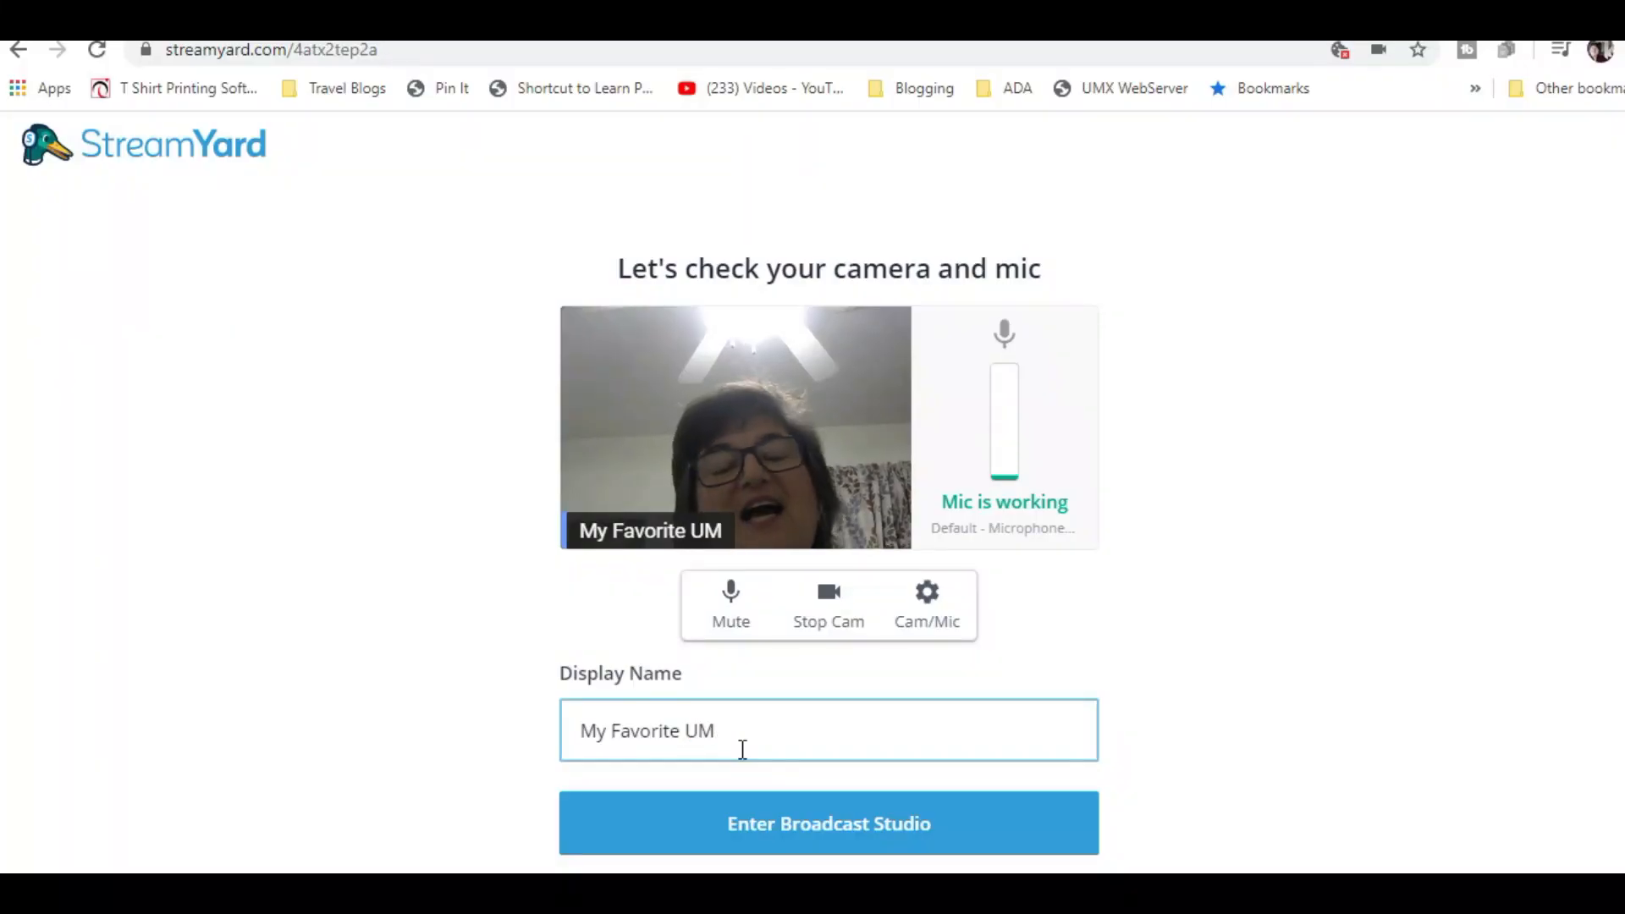
# Set the display name to #BeBodacious and enter the broadcast studio.
pyautogui.tripleClick(743, 749)
pyautogui.press('BackSpace')
pyautogui.write('#')
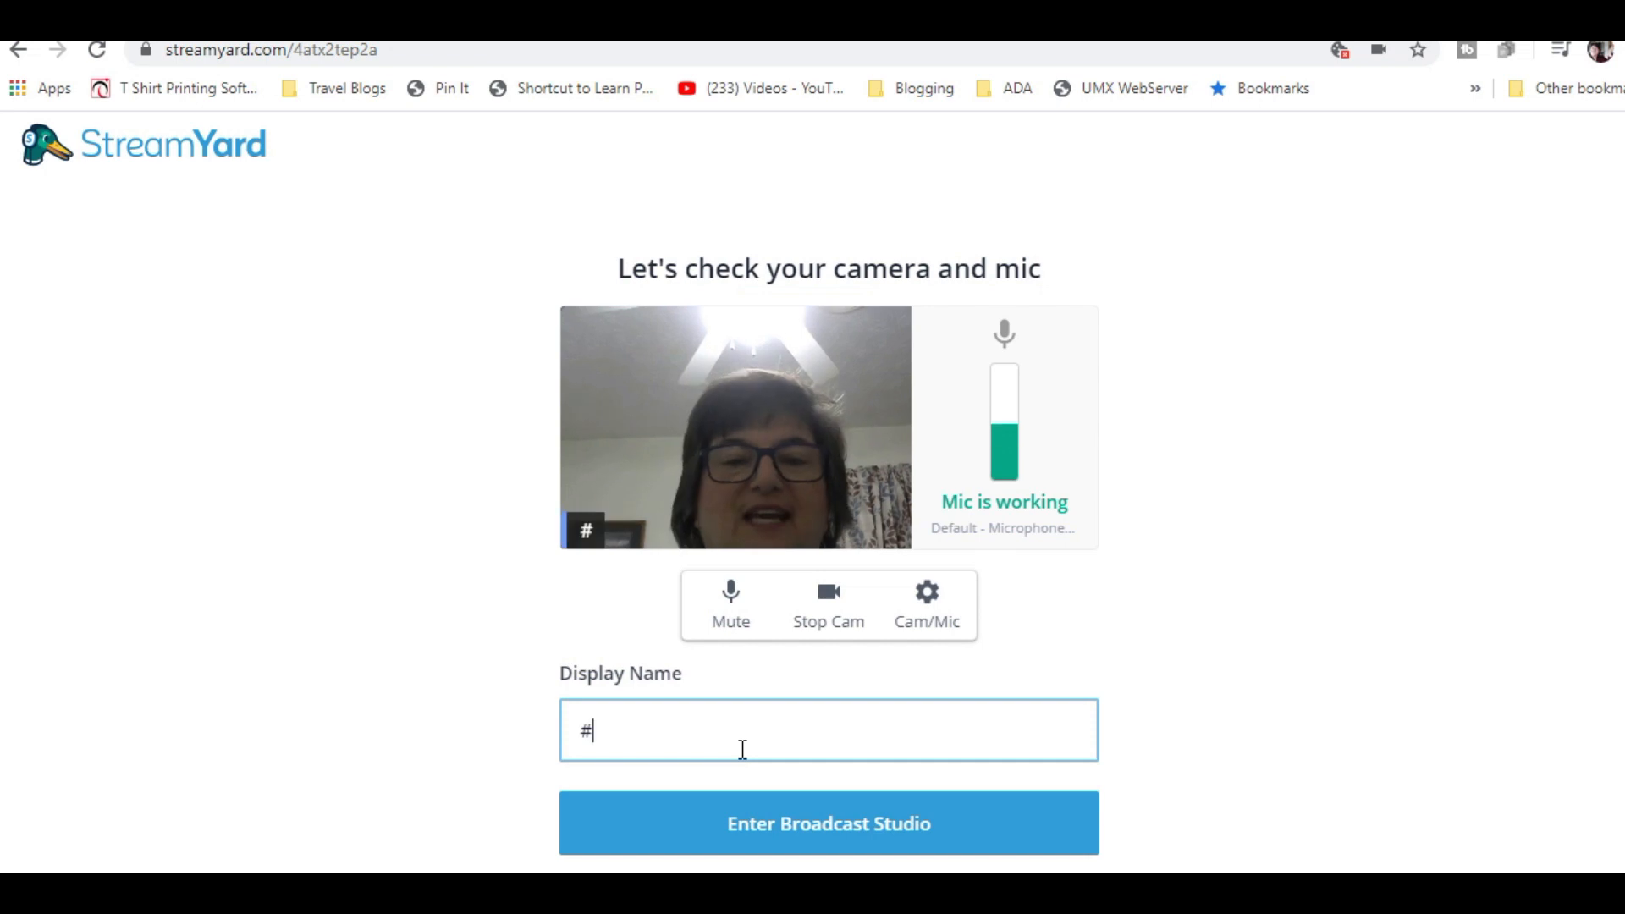
pyautogui.write('BeBodacious')
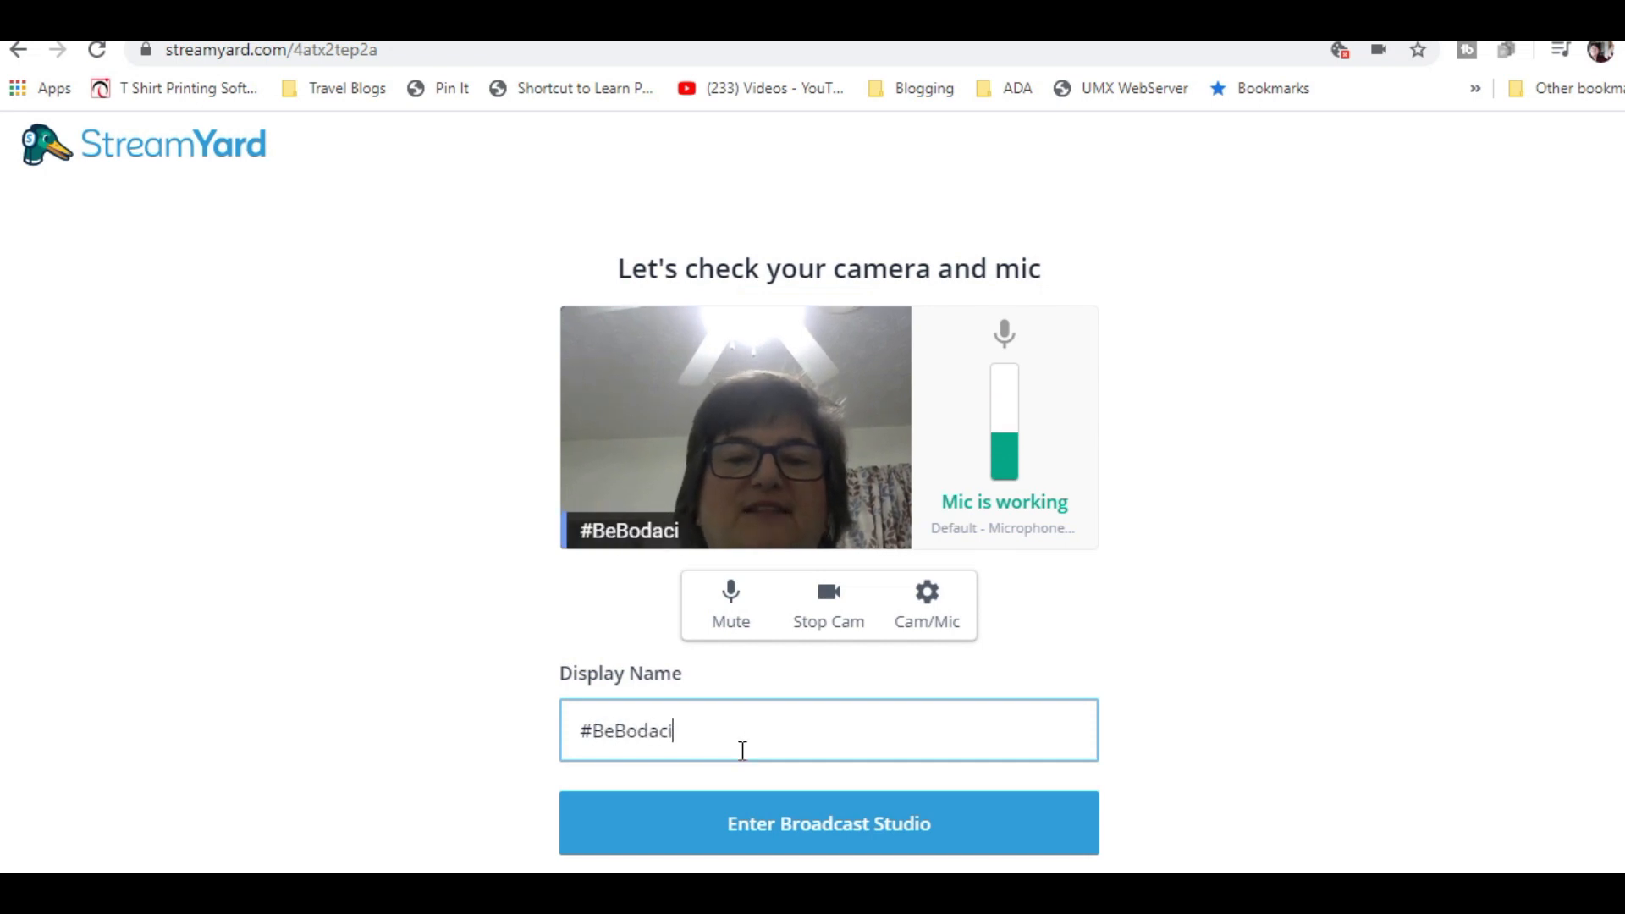
pyautogui.click(969, 840)
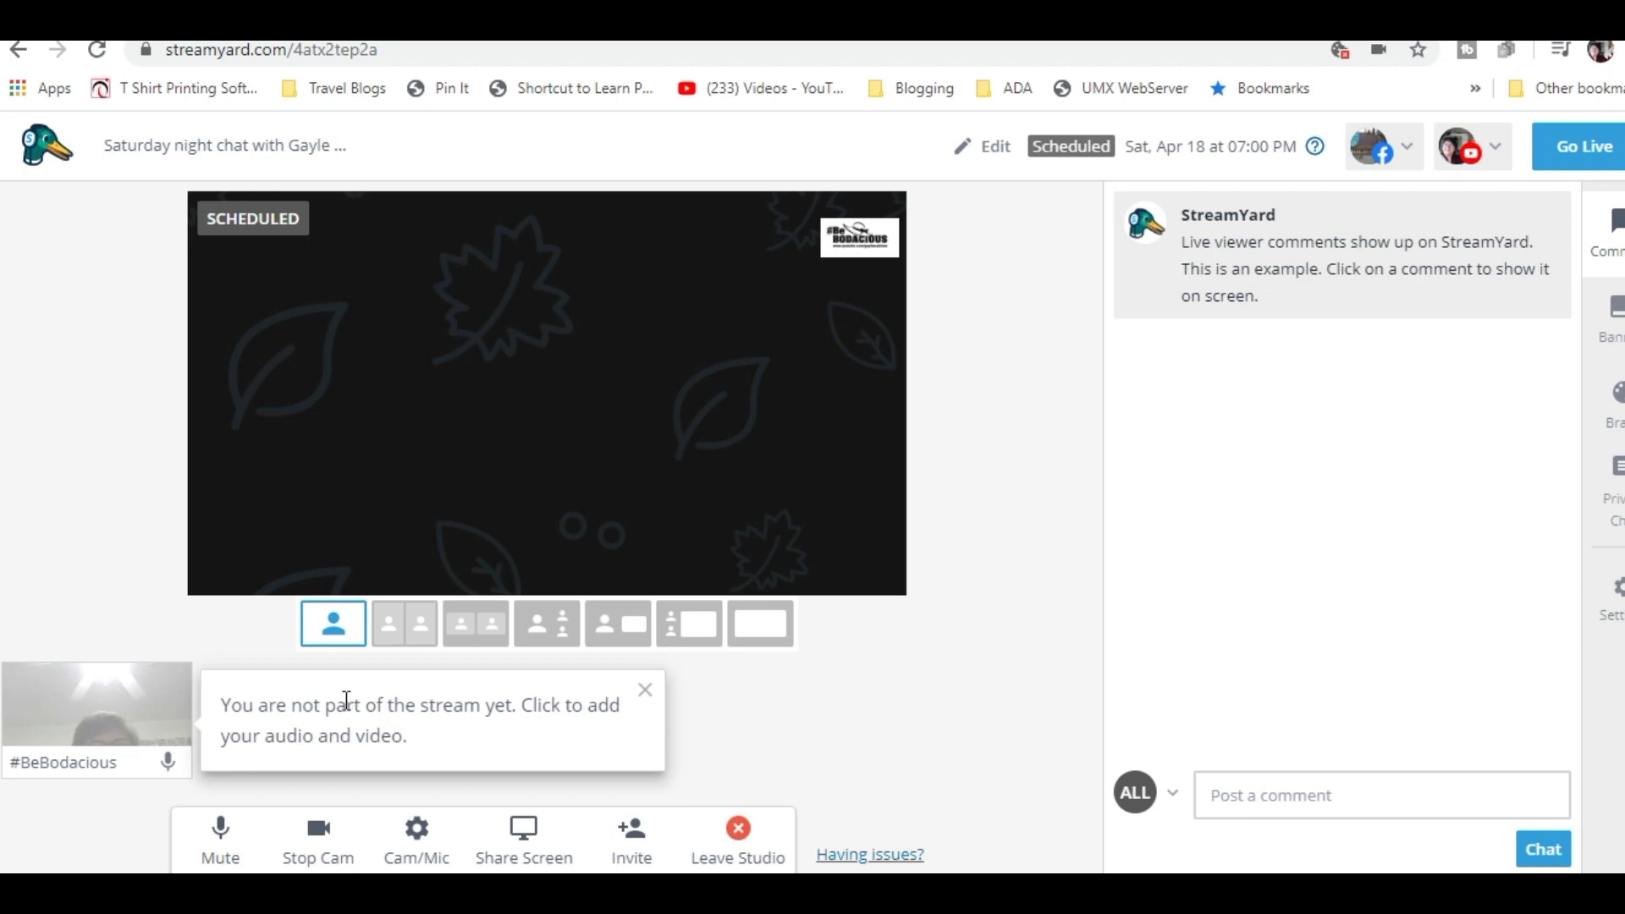
# Share the Chrome tab with the John 3:16 KJV page from Bible Gateway into the studio.
pyautogui.moveTo(100, 699)
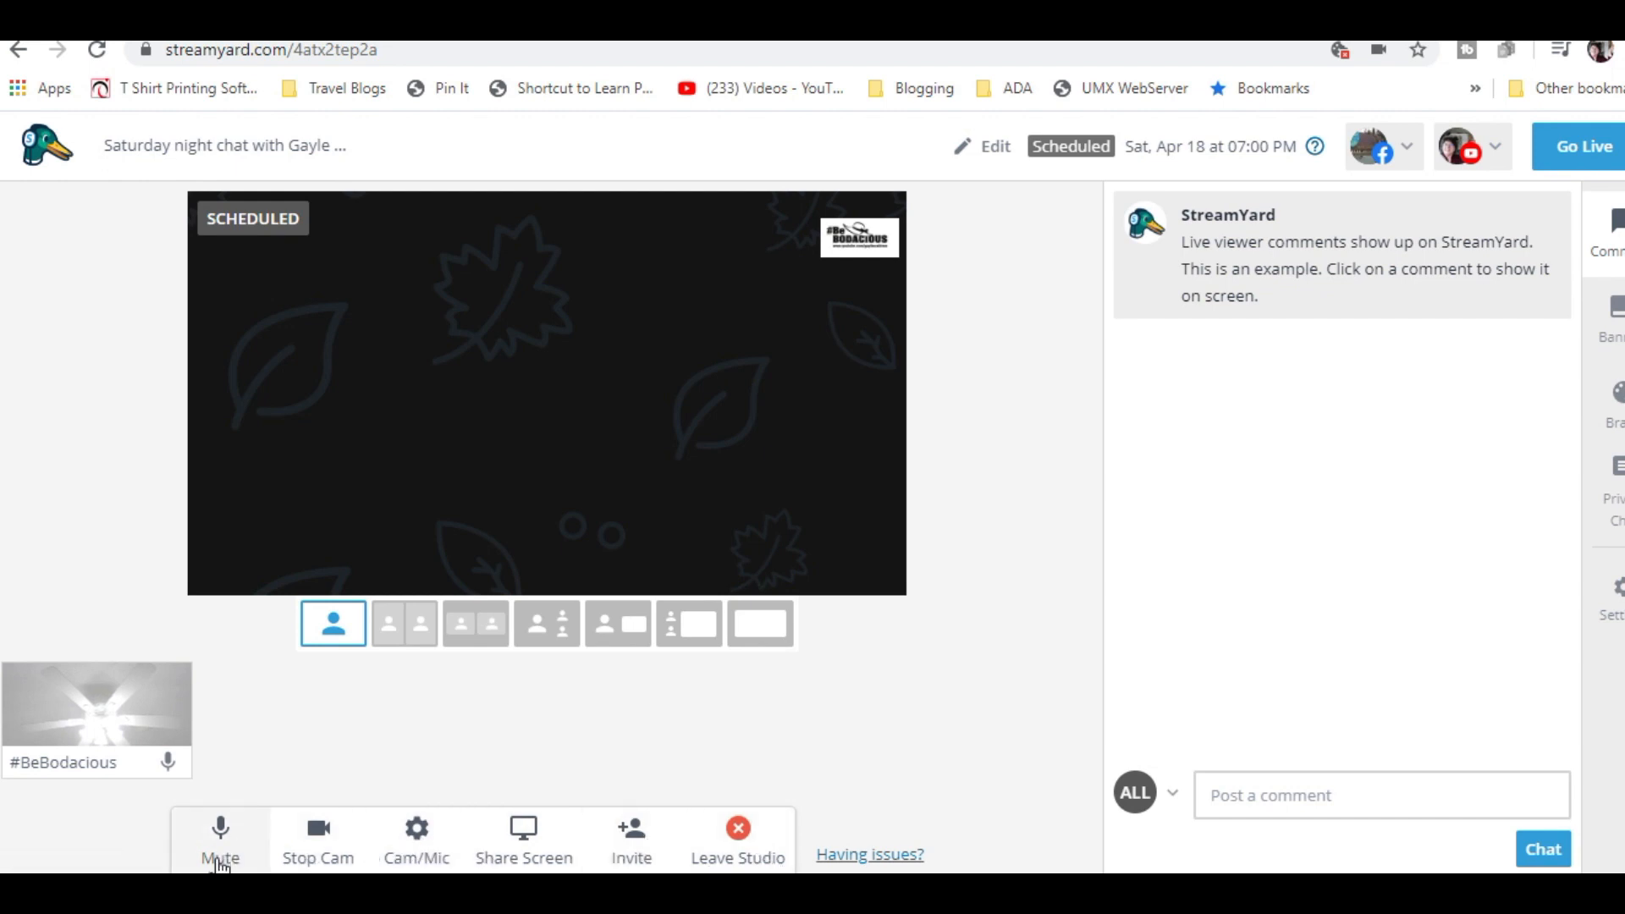
pyautogui.click(525, 846)
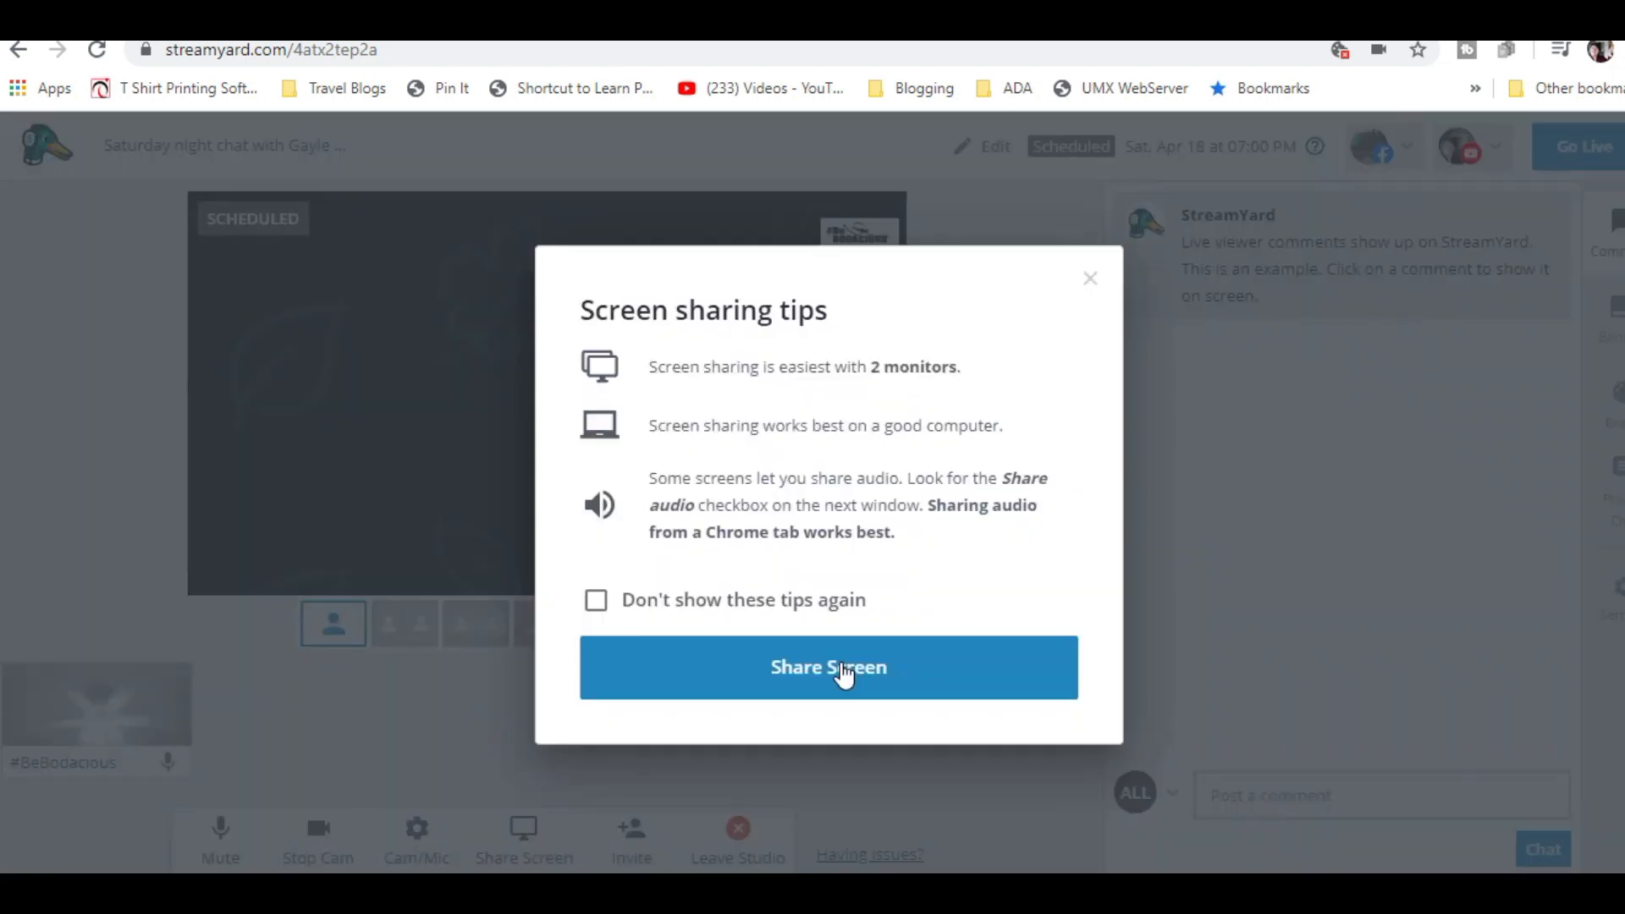
pyautogui.click(843, 669)
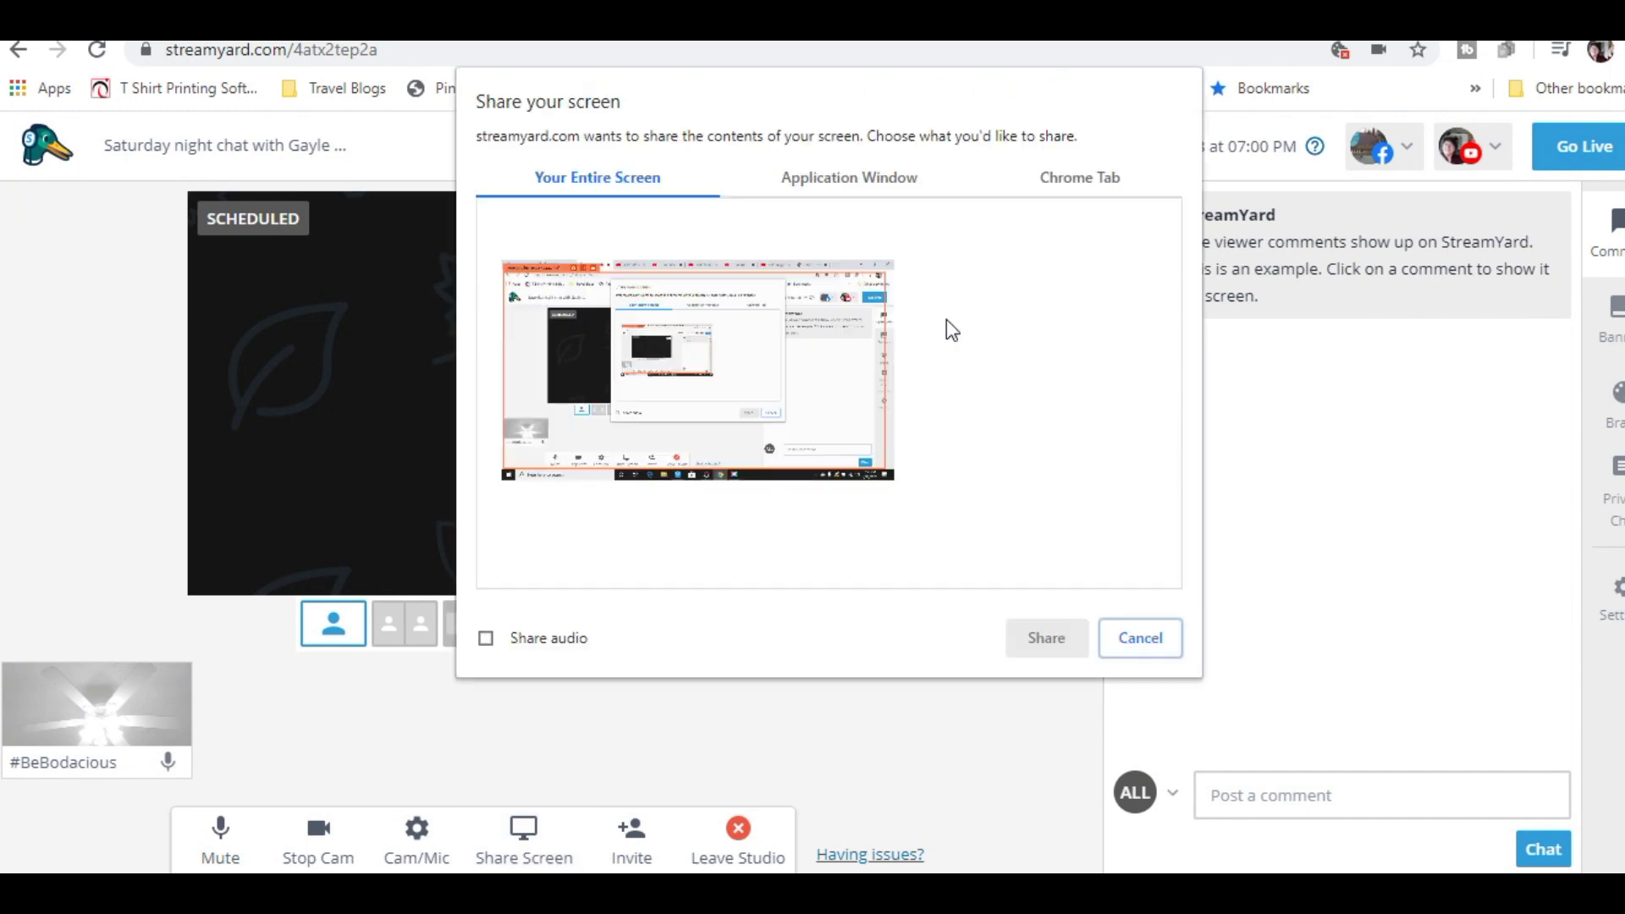
pyautogui.click(1100, 181)
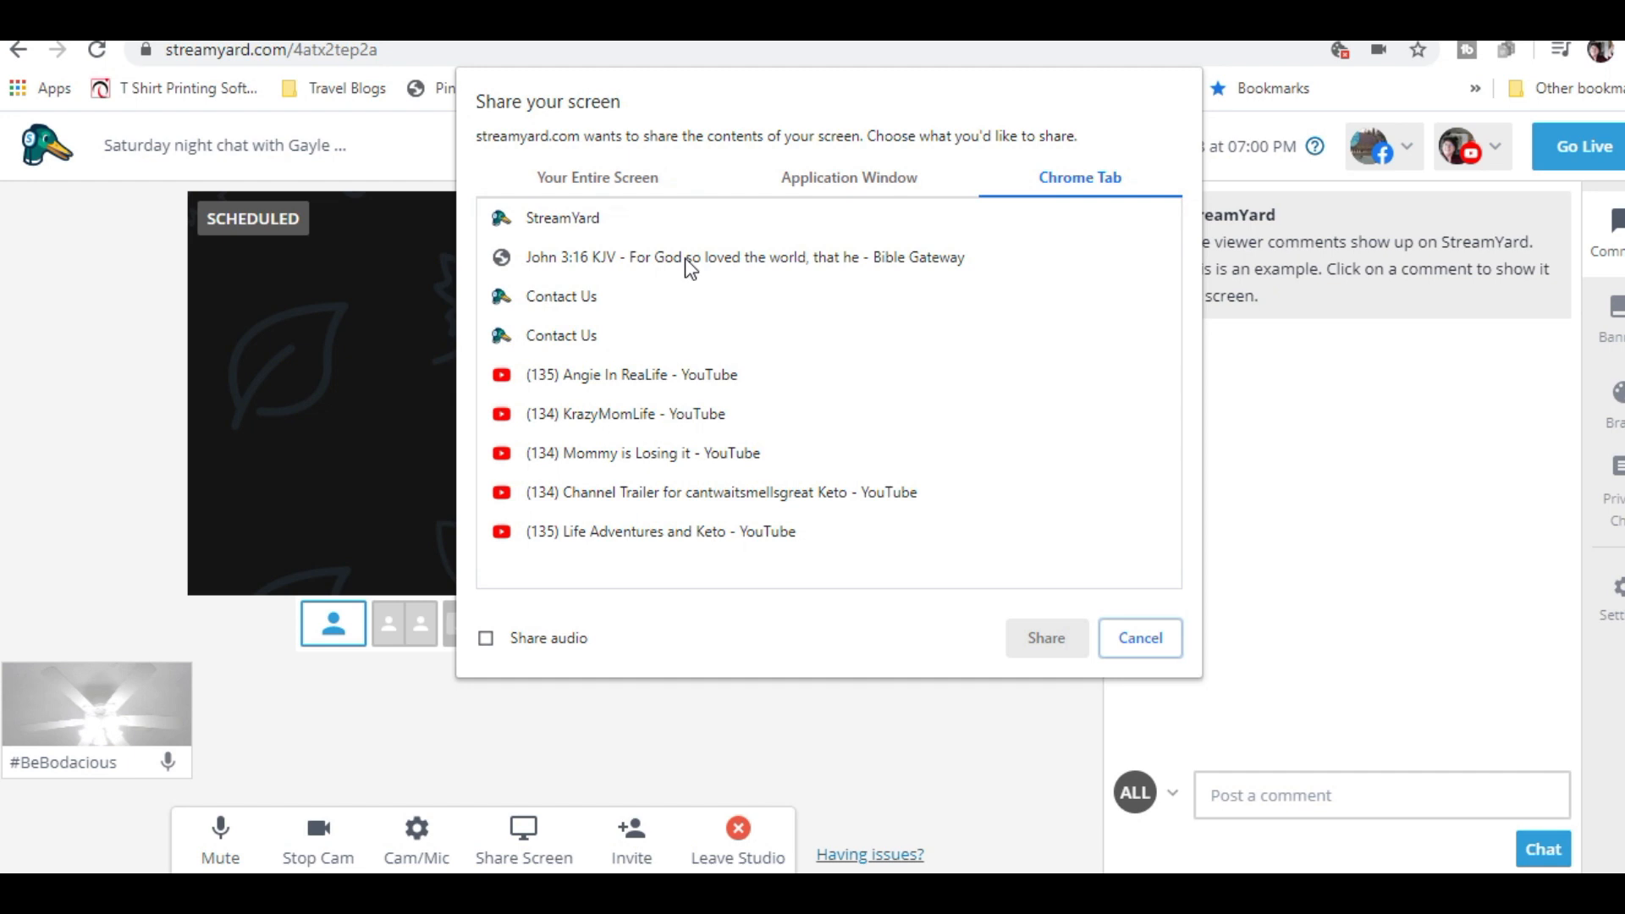
pyautogui.click(720, 256)
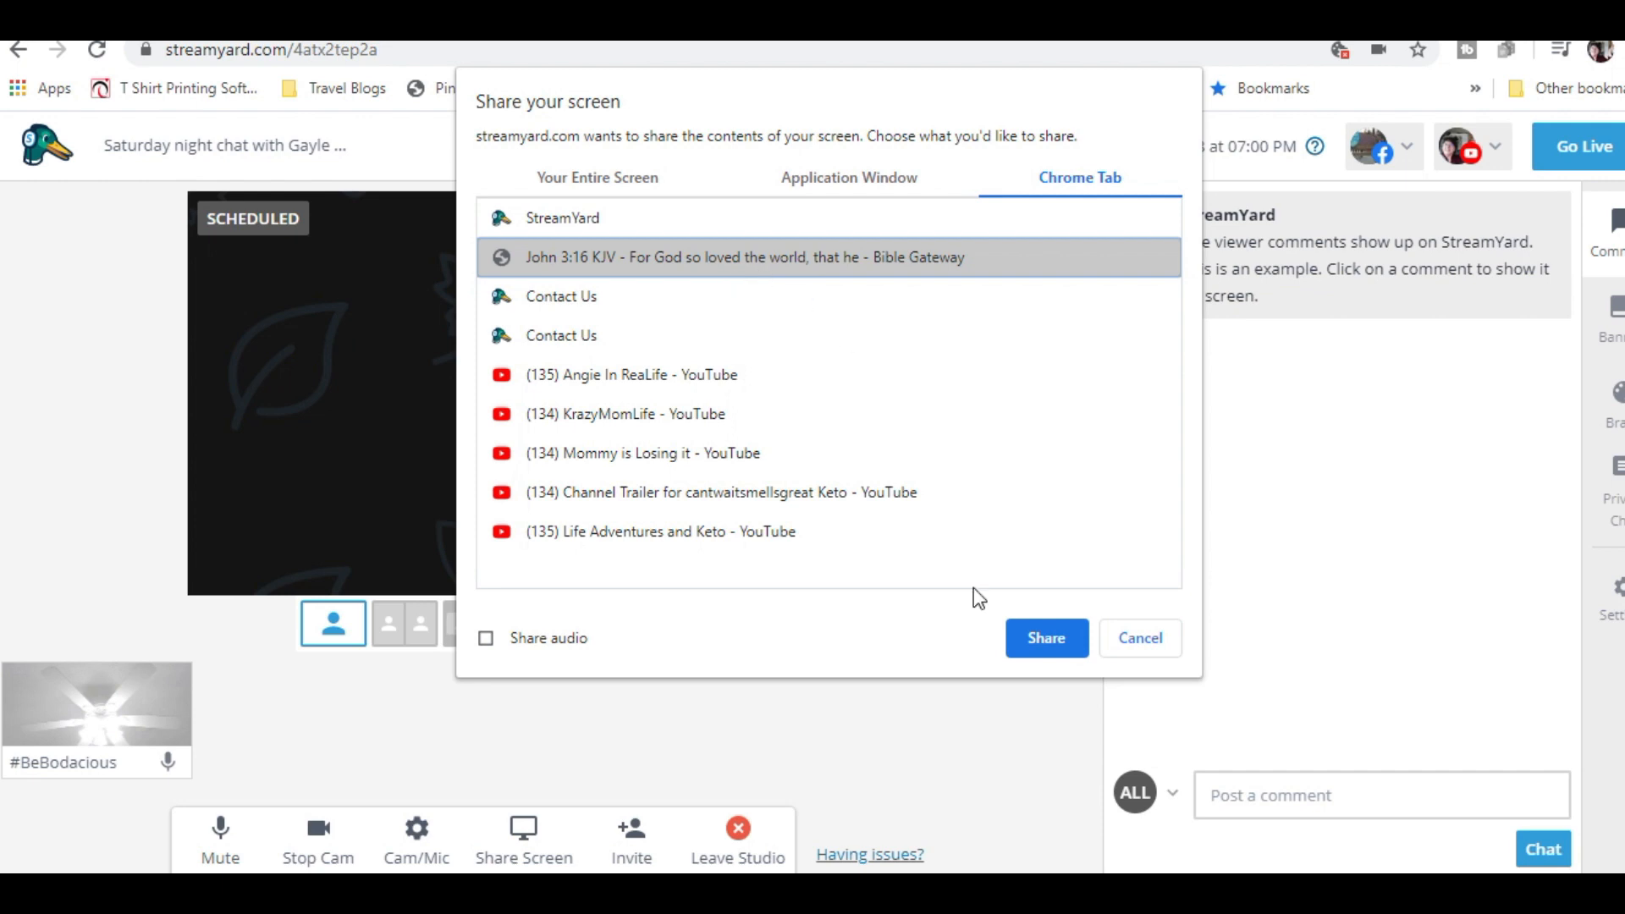
pyautogui.click(1046, 637)
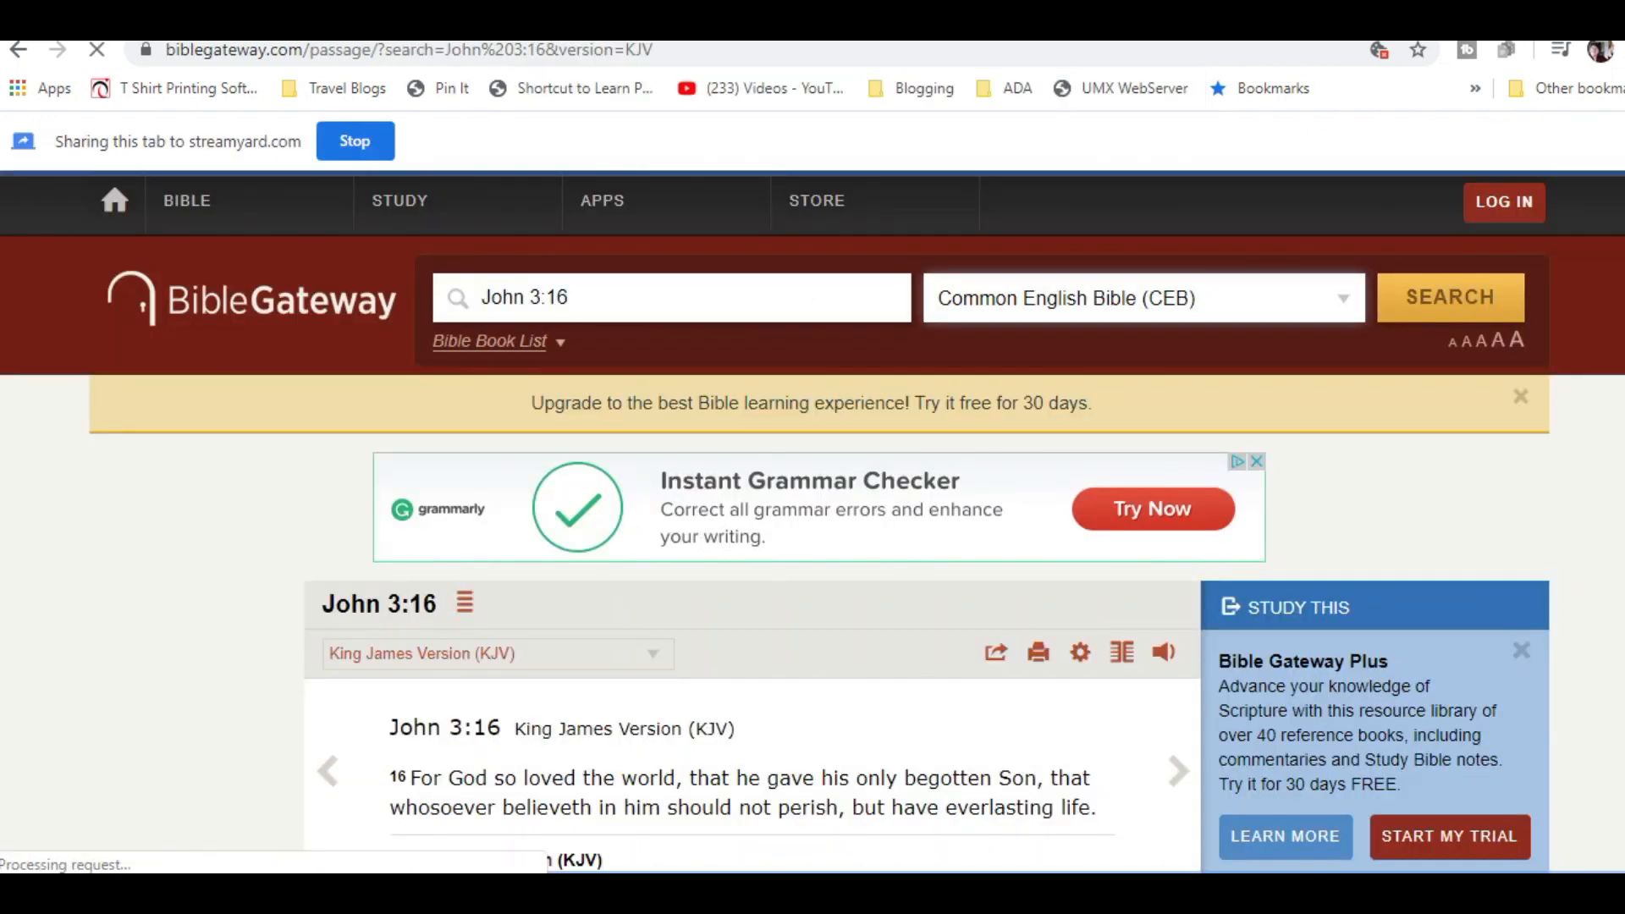
# Look through the shared John 3:16 page, stop sharing the tab, and return to the broadcast studio.
pyautogui.scroll(-2, 1599, 446)
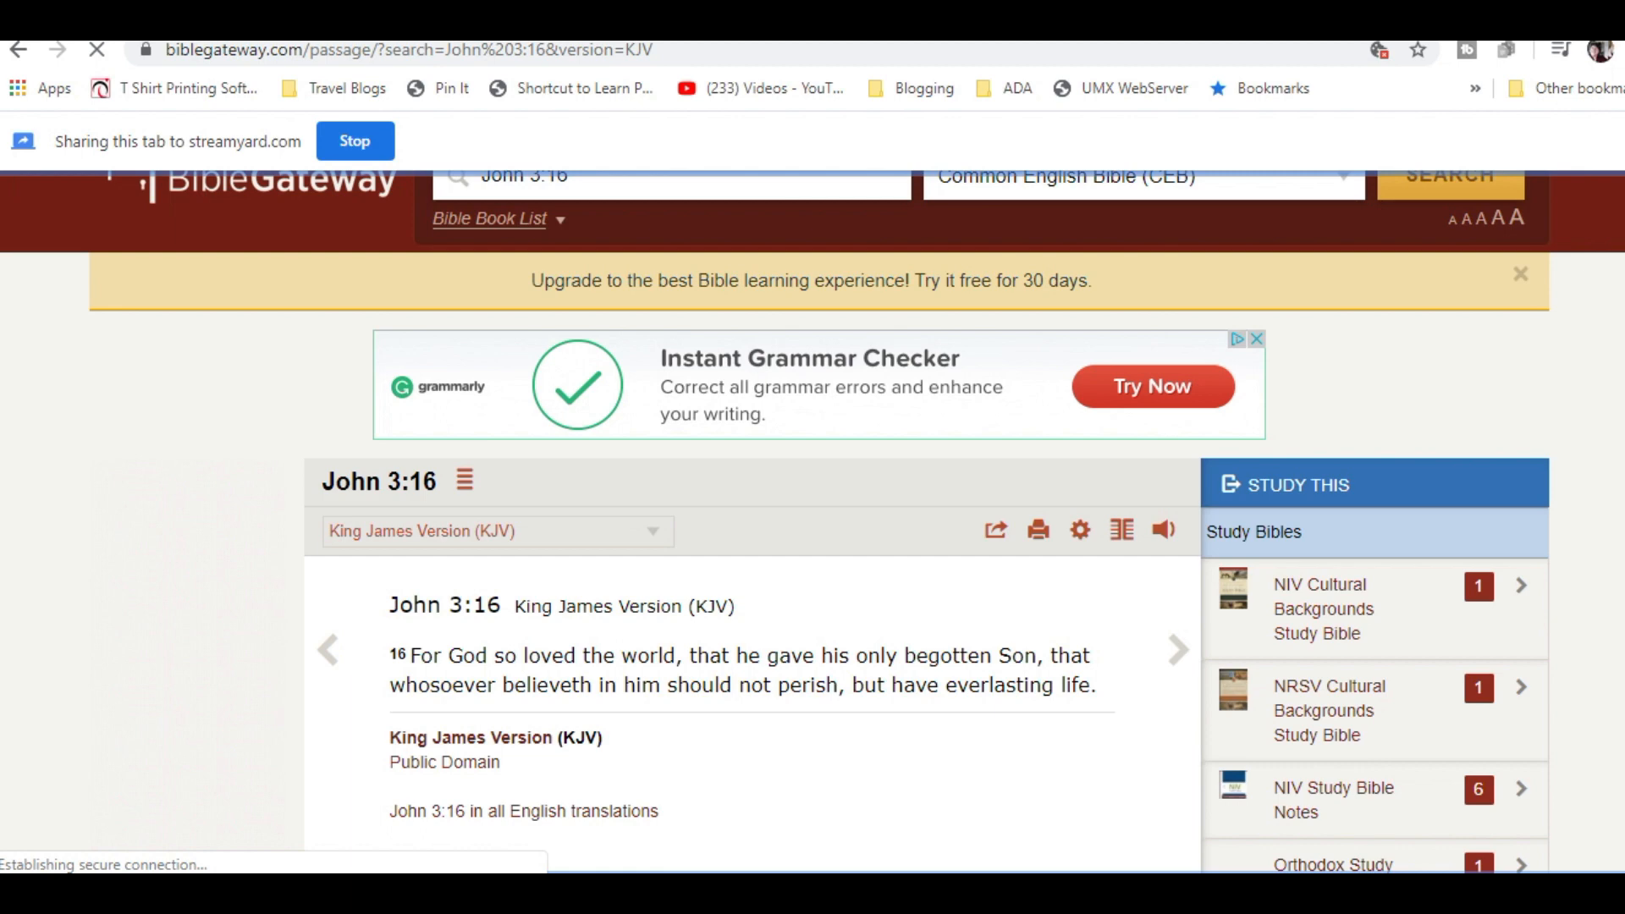
pyautogui.scroll(-10, 813, 521)
pyautogui.scroll(10, 1591, 338)
pyautogui.scroll(-2, 1585, 261)
pyautogui.click(355, 141)
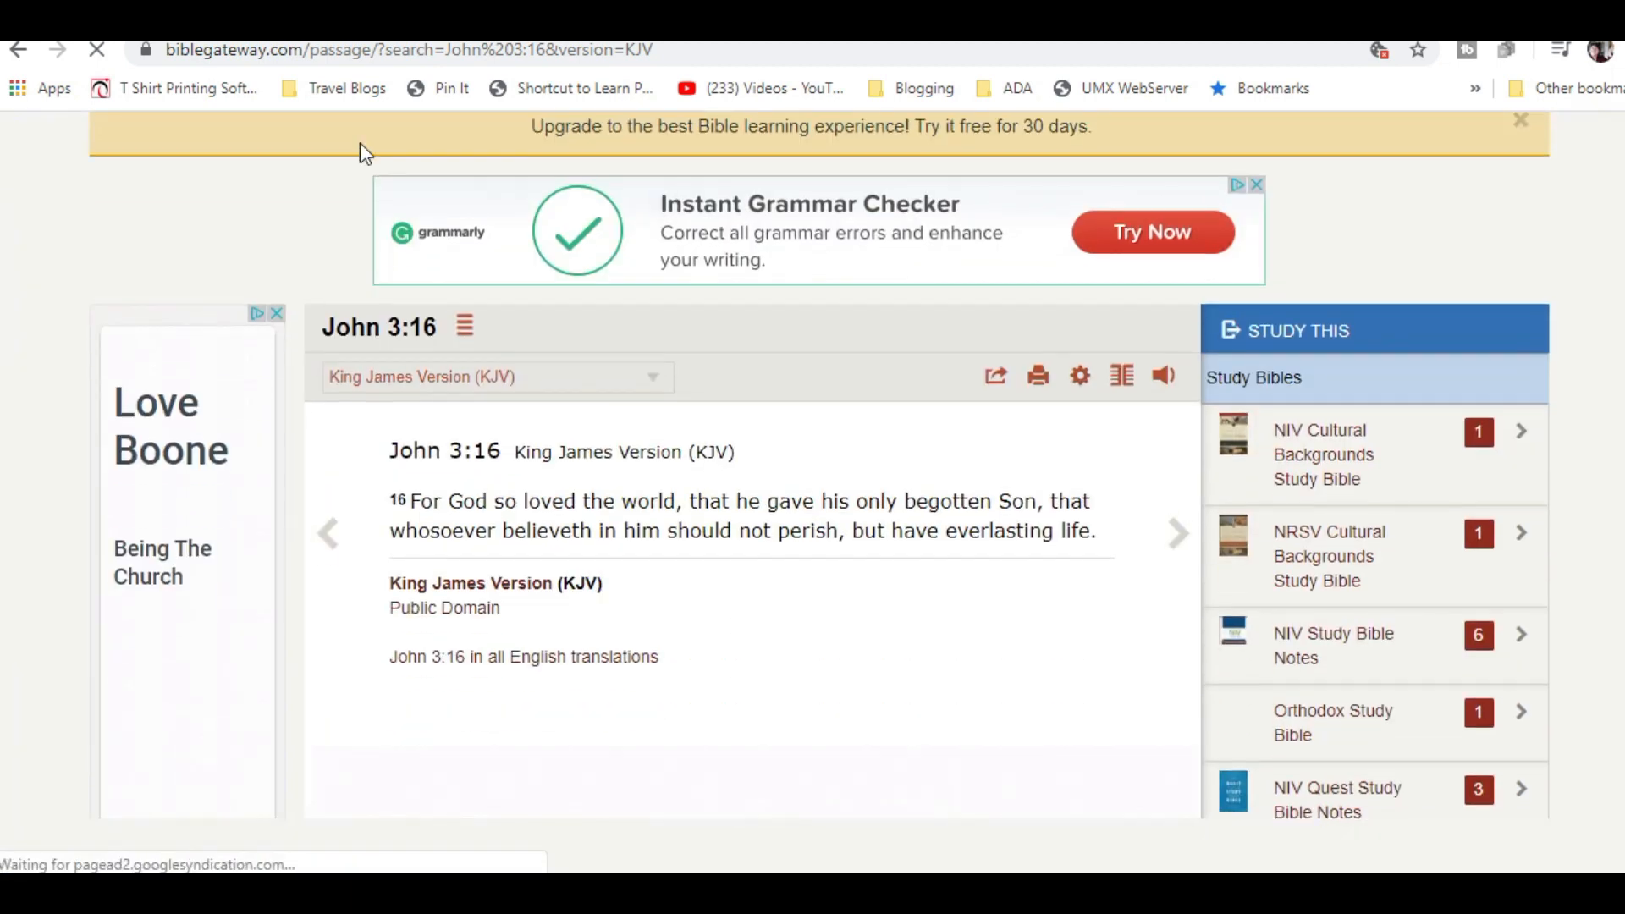
pyautogui.hotkey('ctrl', 'Tab')
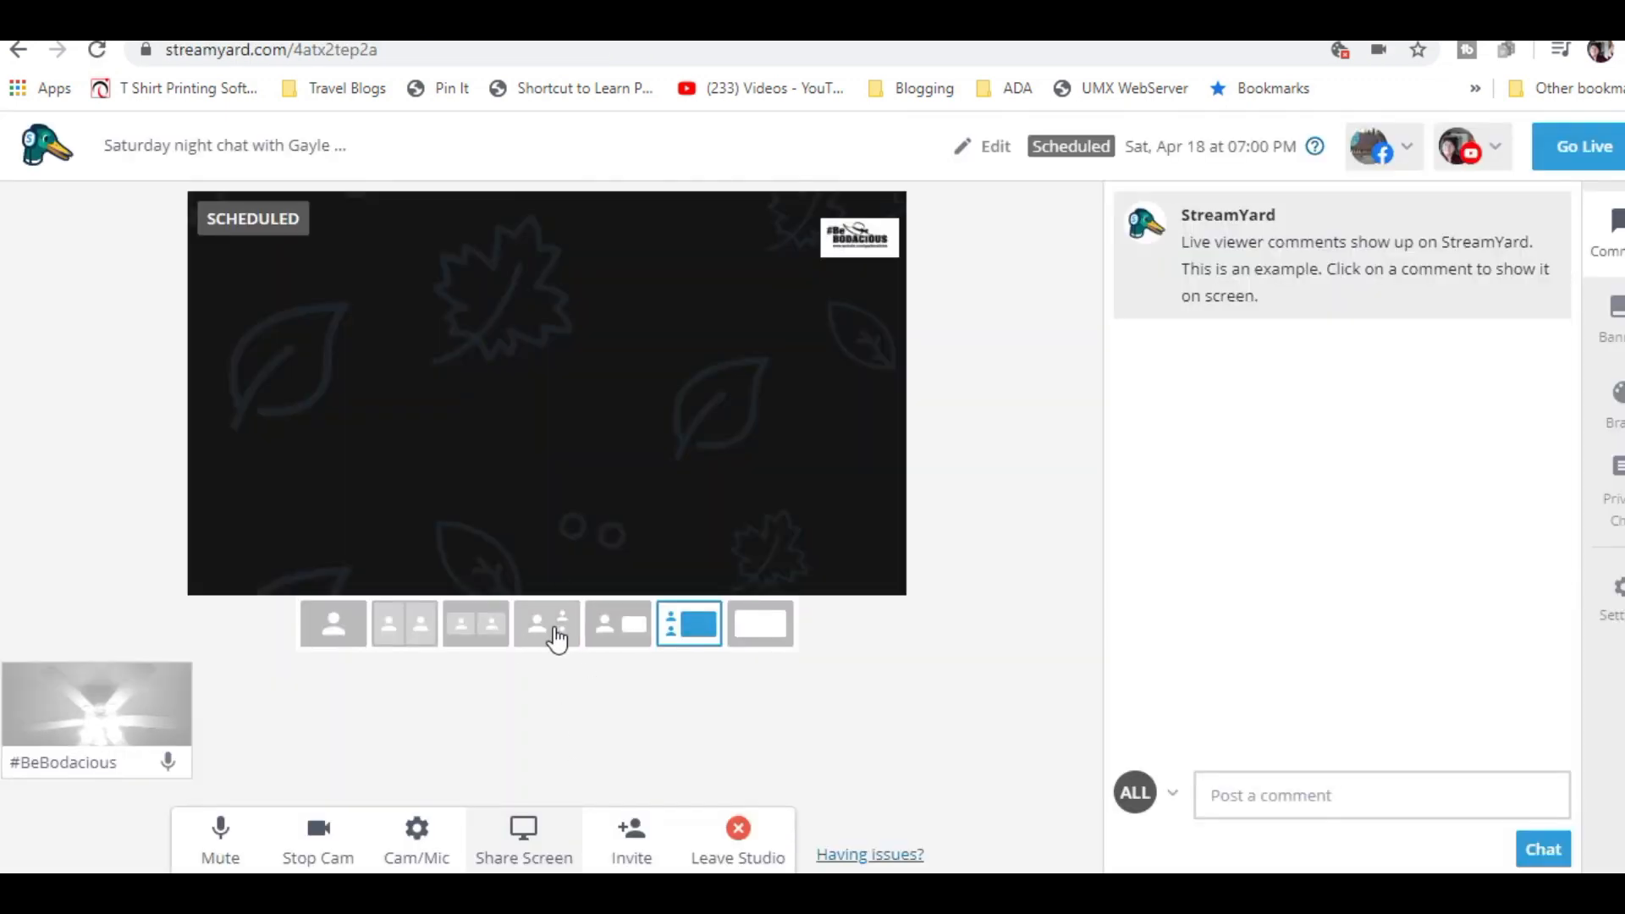
# Try several of the studio's stream layouts and return to the single-person layout.
pyautogui.click(405, 640)
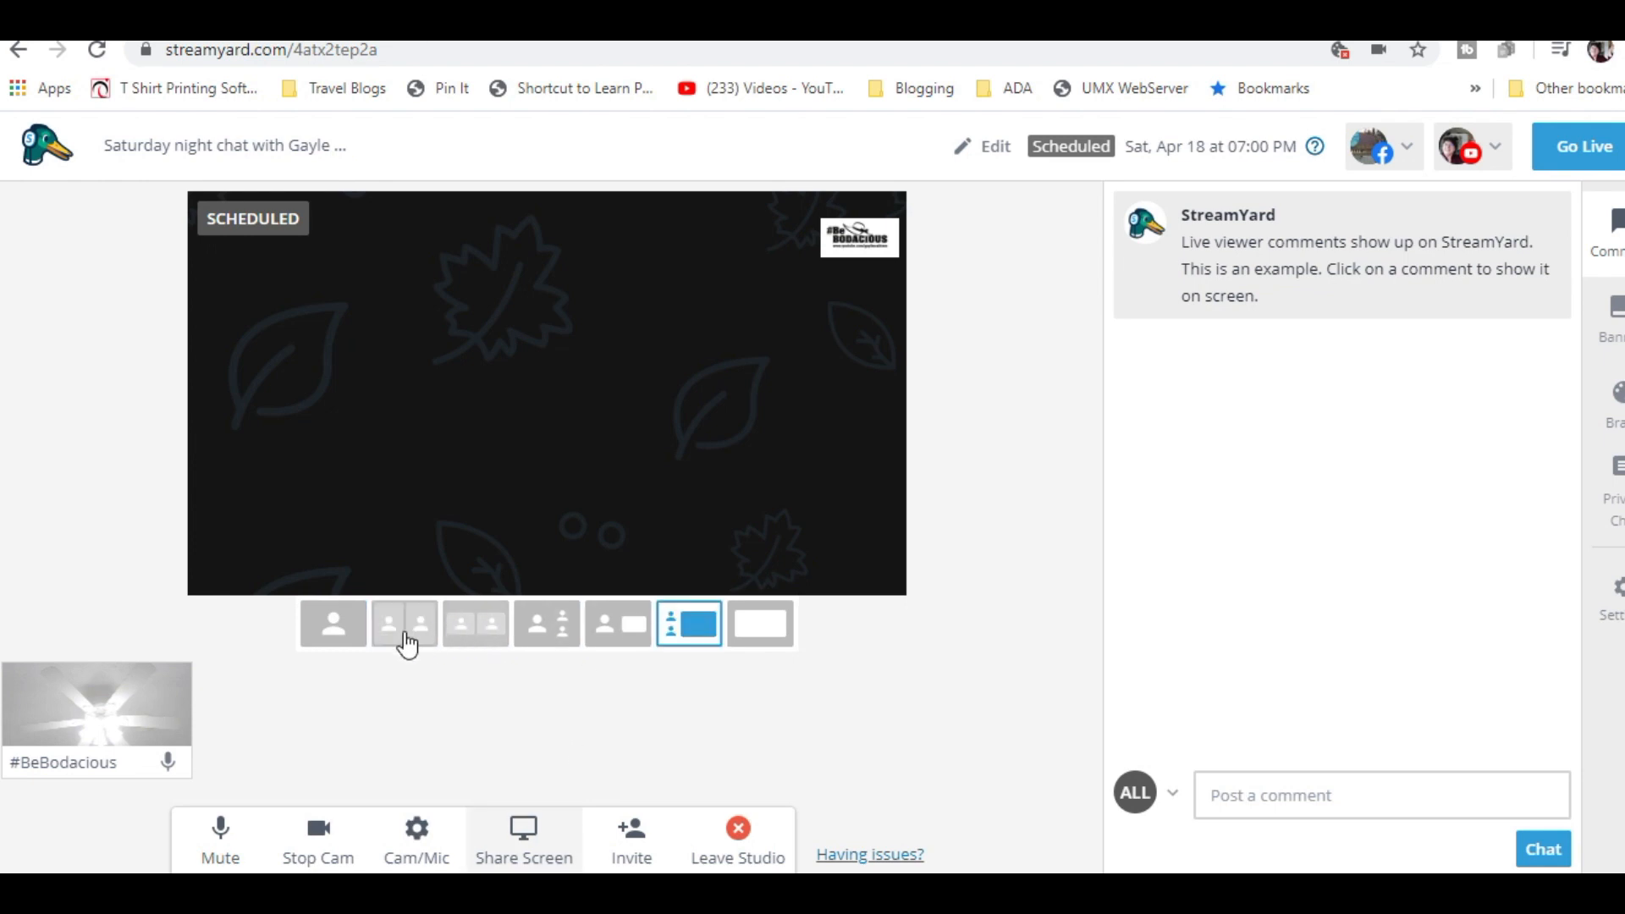
pyautogui.click(411, 641)
pyautogui.click(474, 645)
pyautogui.click(550, 638)
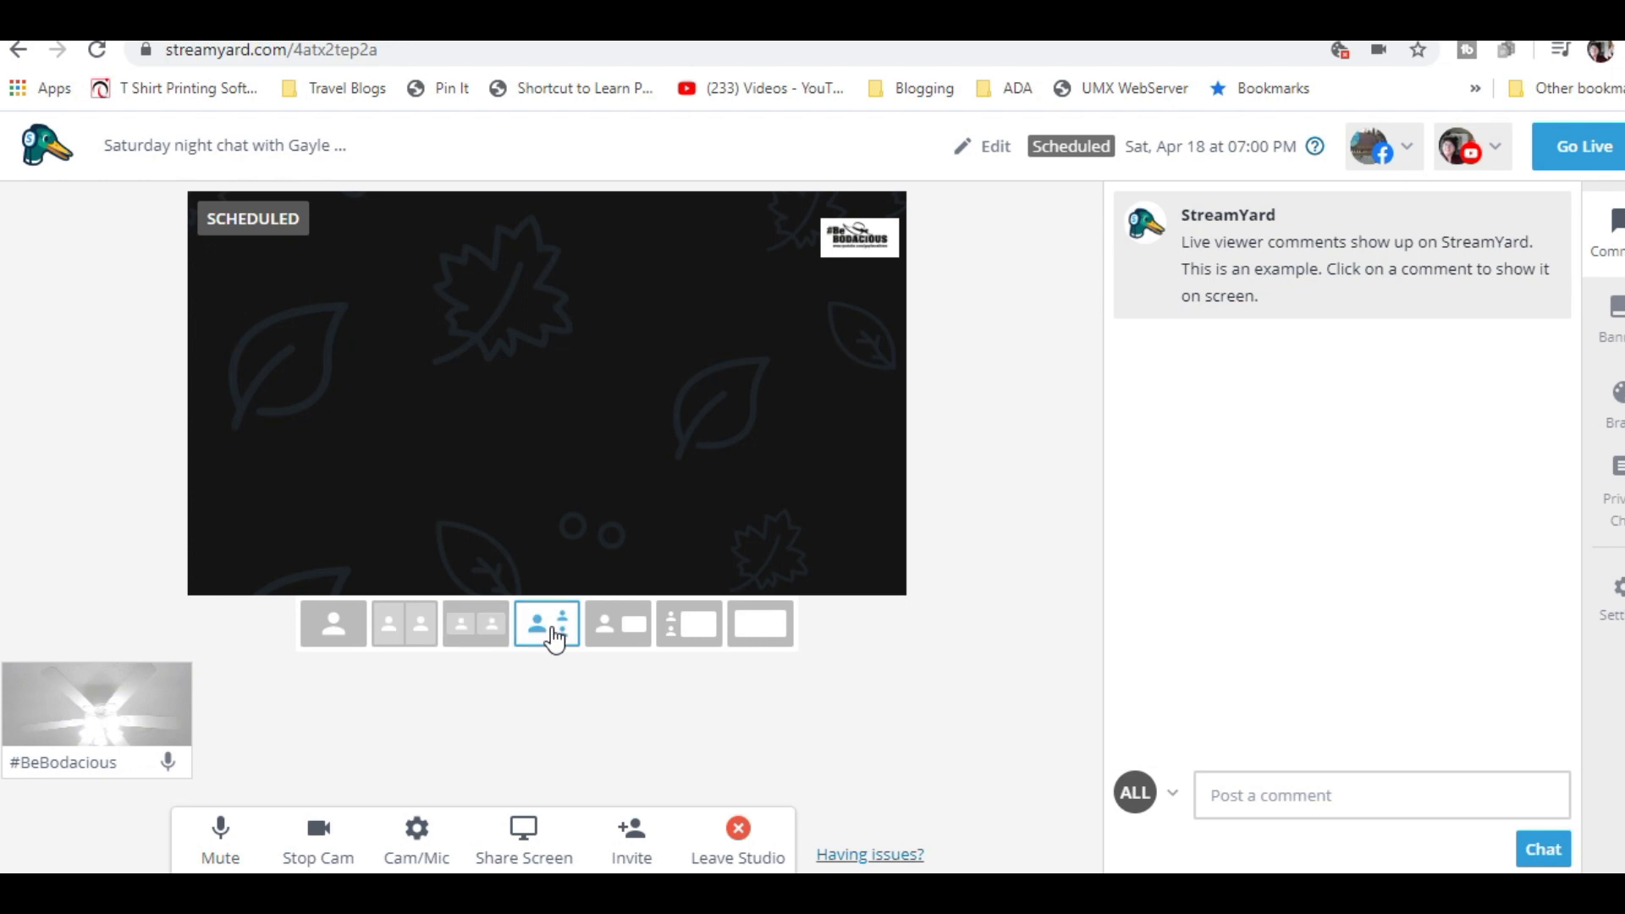
pyautogui.click(355, 641)
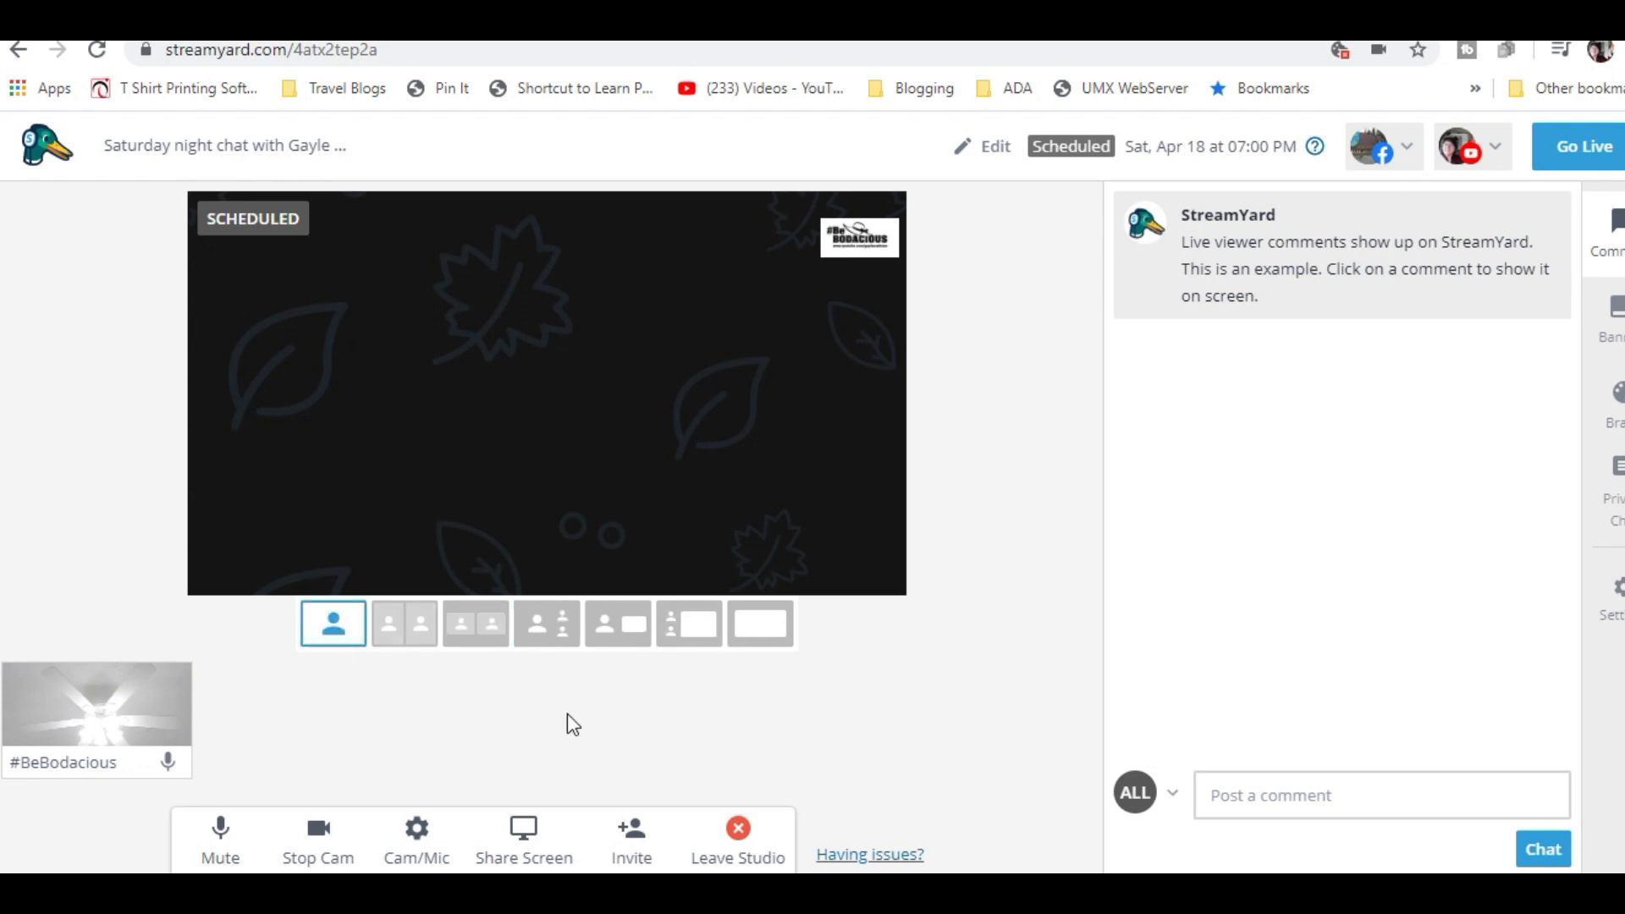
pyautogui.click(471, 630)
pyautogui.click(552, 627)
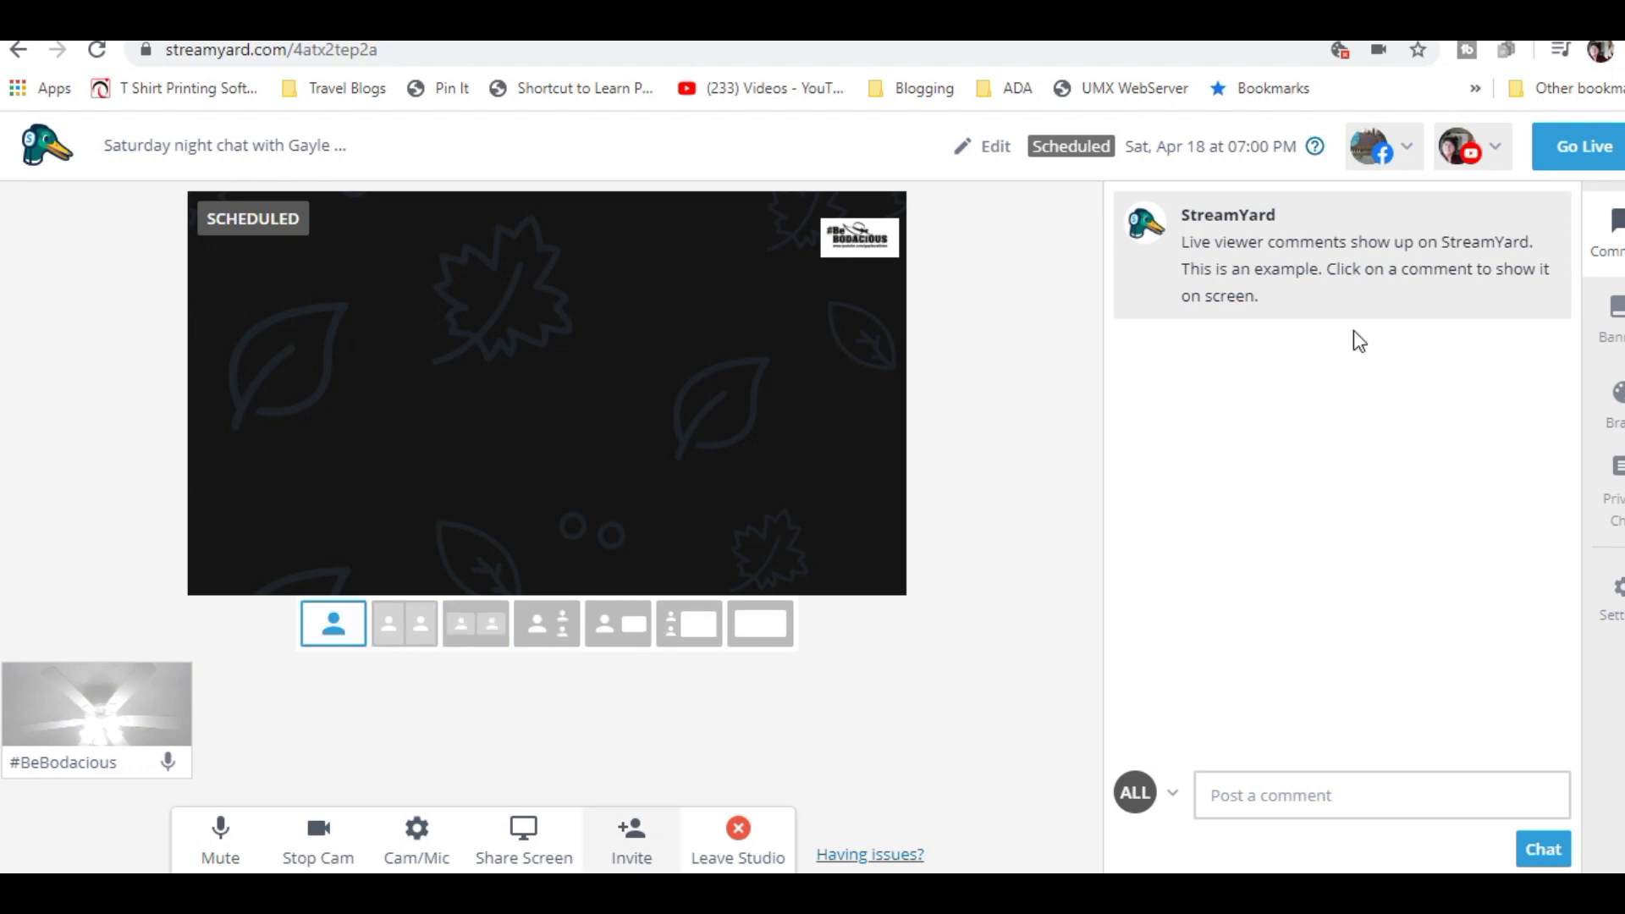
# Post the comment "Hi Everyone" to all destinations, and check which destinations a comment can be sent to.
pyautogui.click(1270, 797)
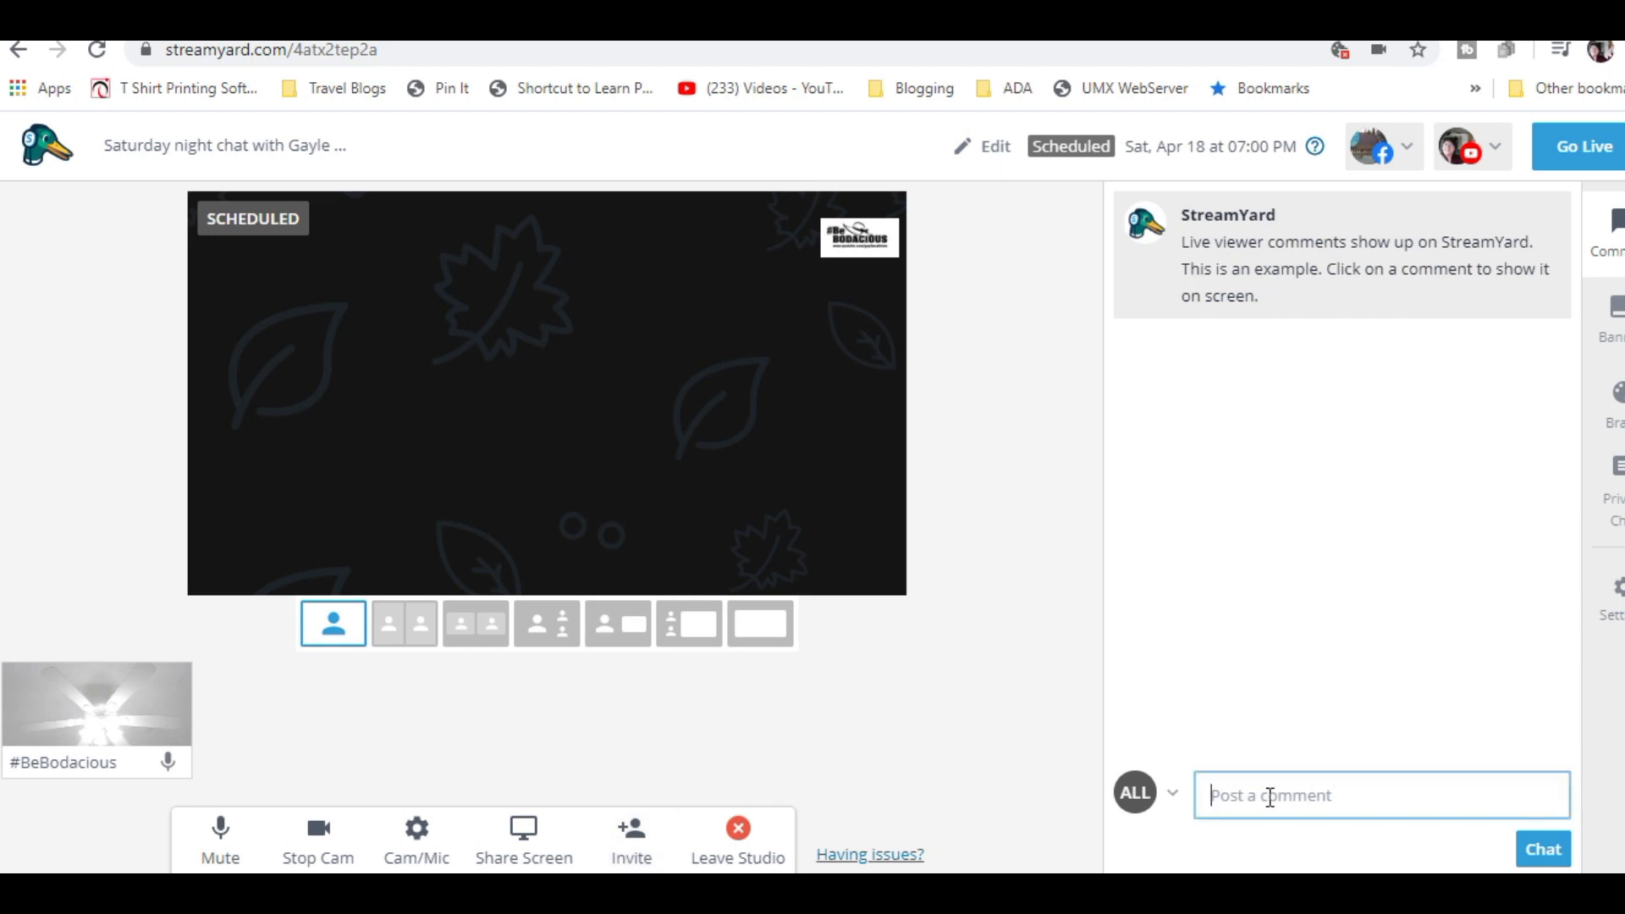
pyautogui.write('Hi Everyone')
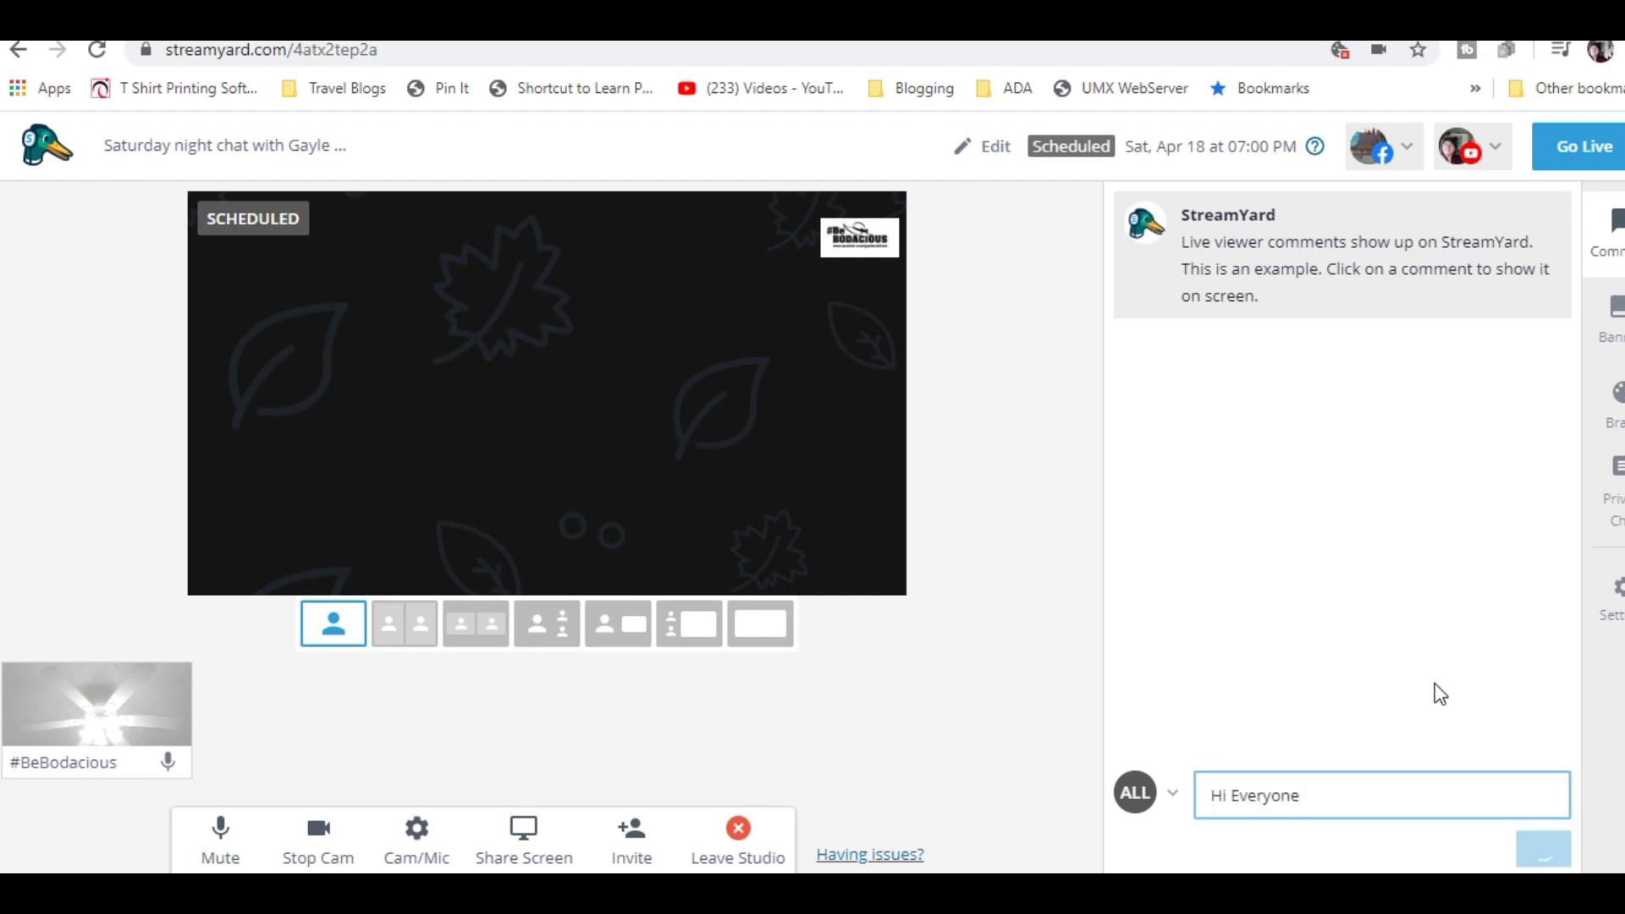
pyautogui.press('Return')
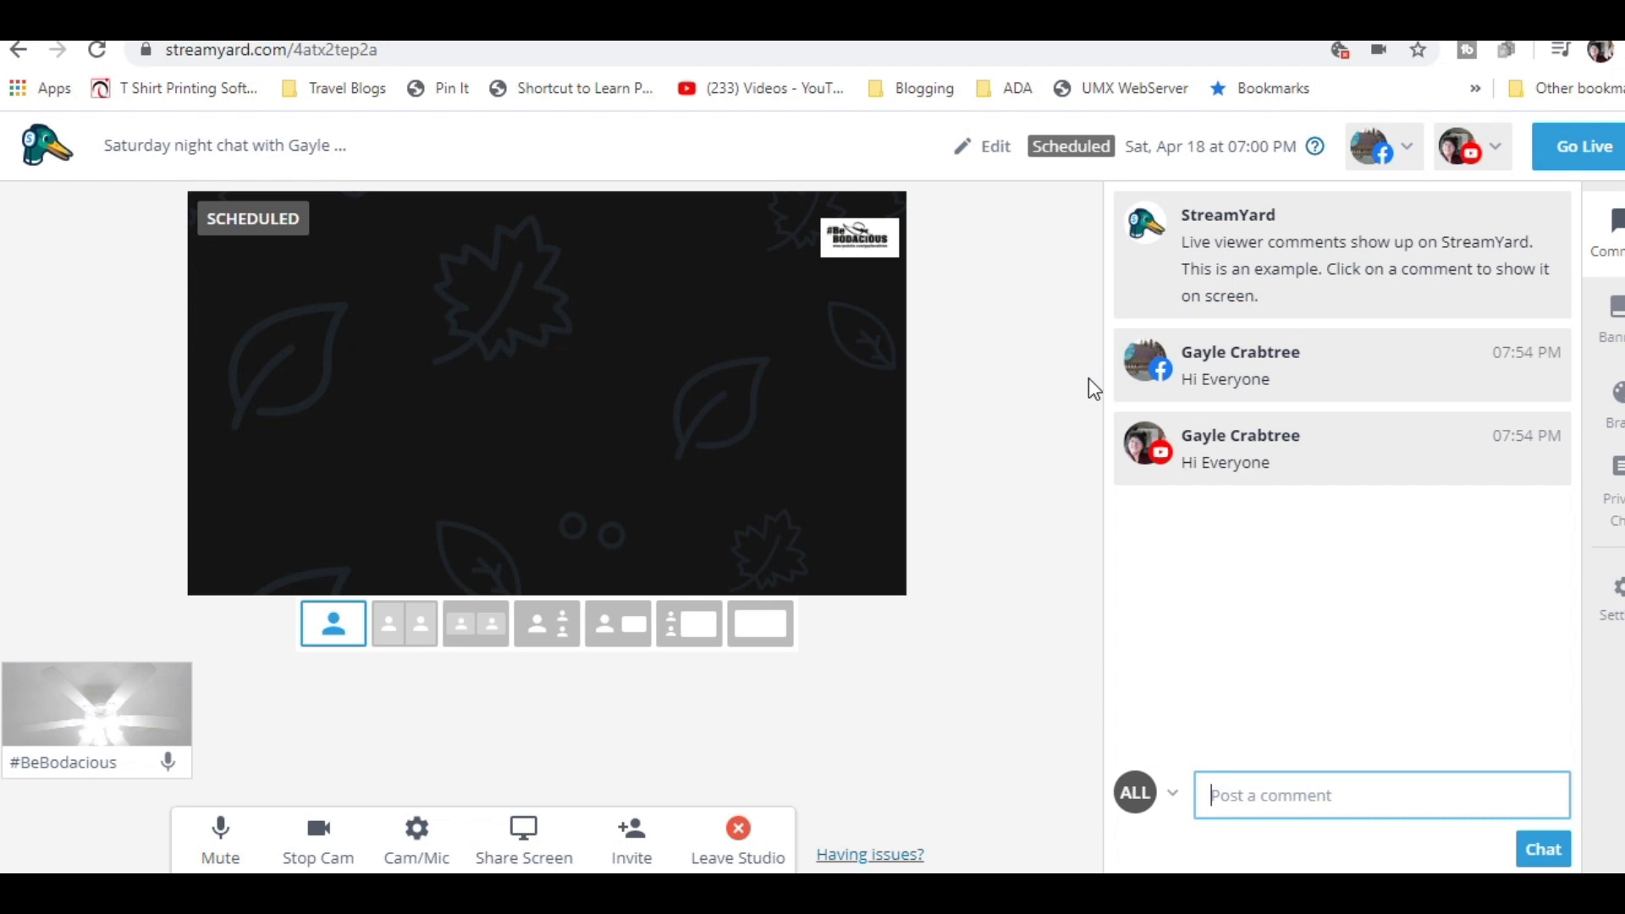
pyautogui.moveTo(1267, 415)
pyautogui.click(1174, 801)
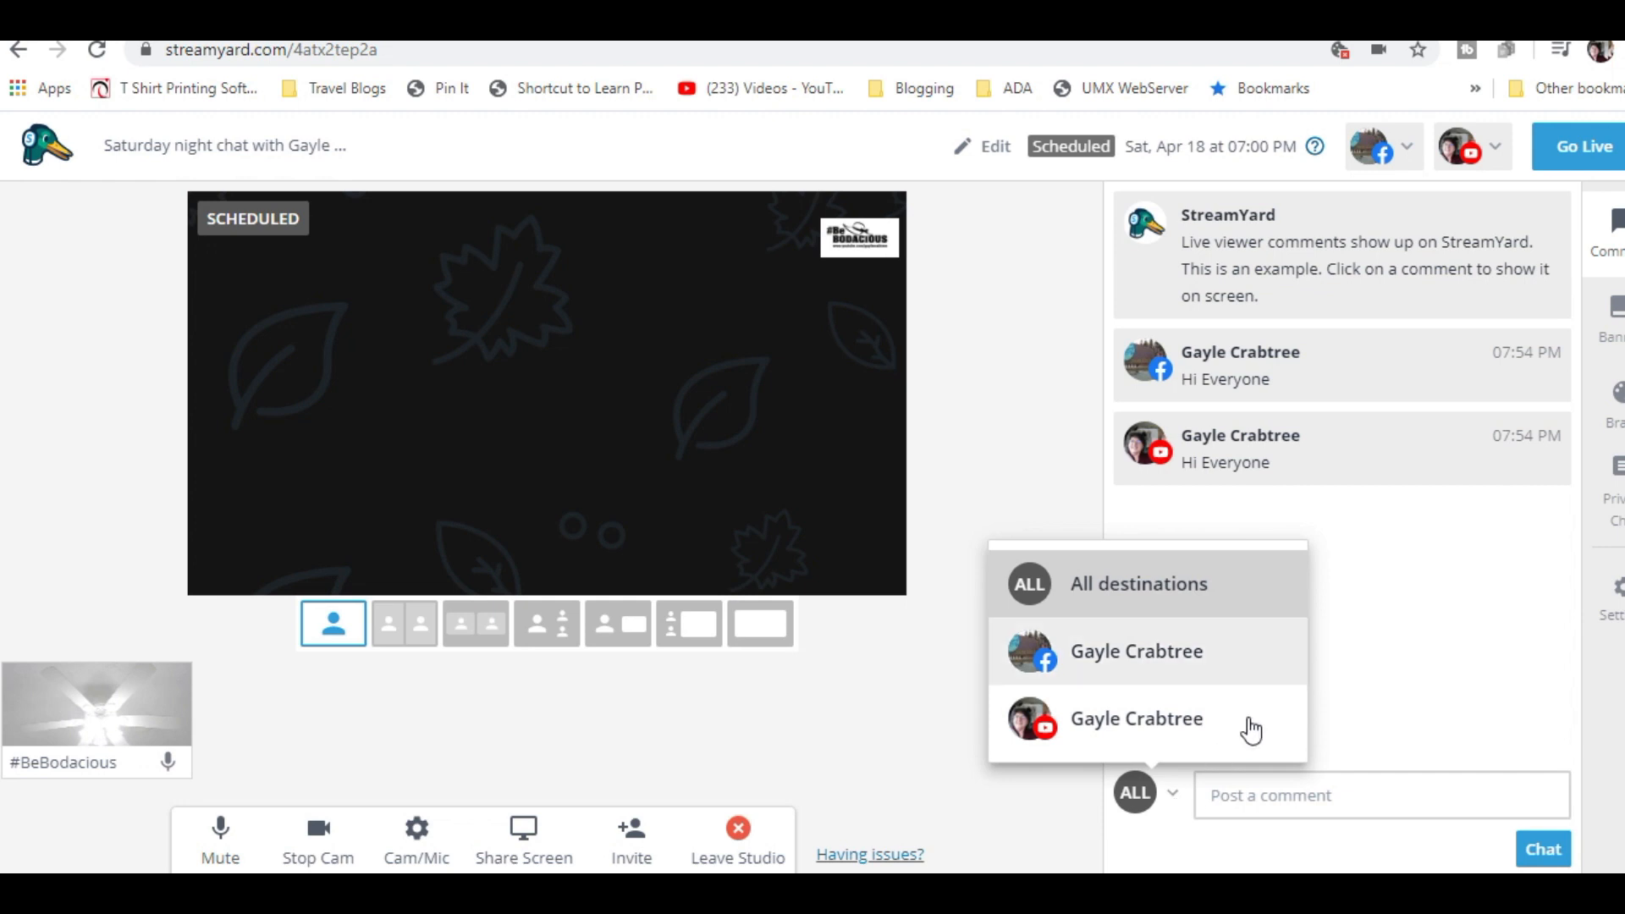
pyautogui.click(1037, 457)
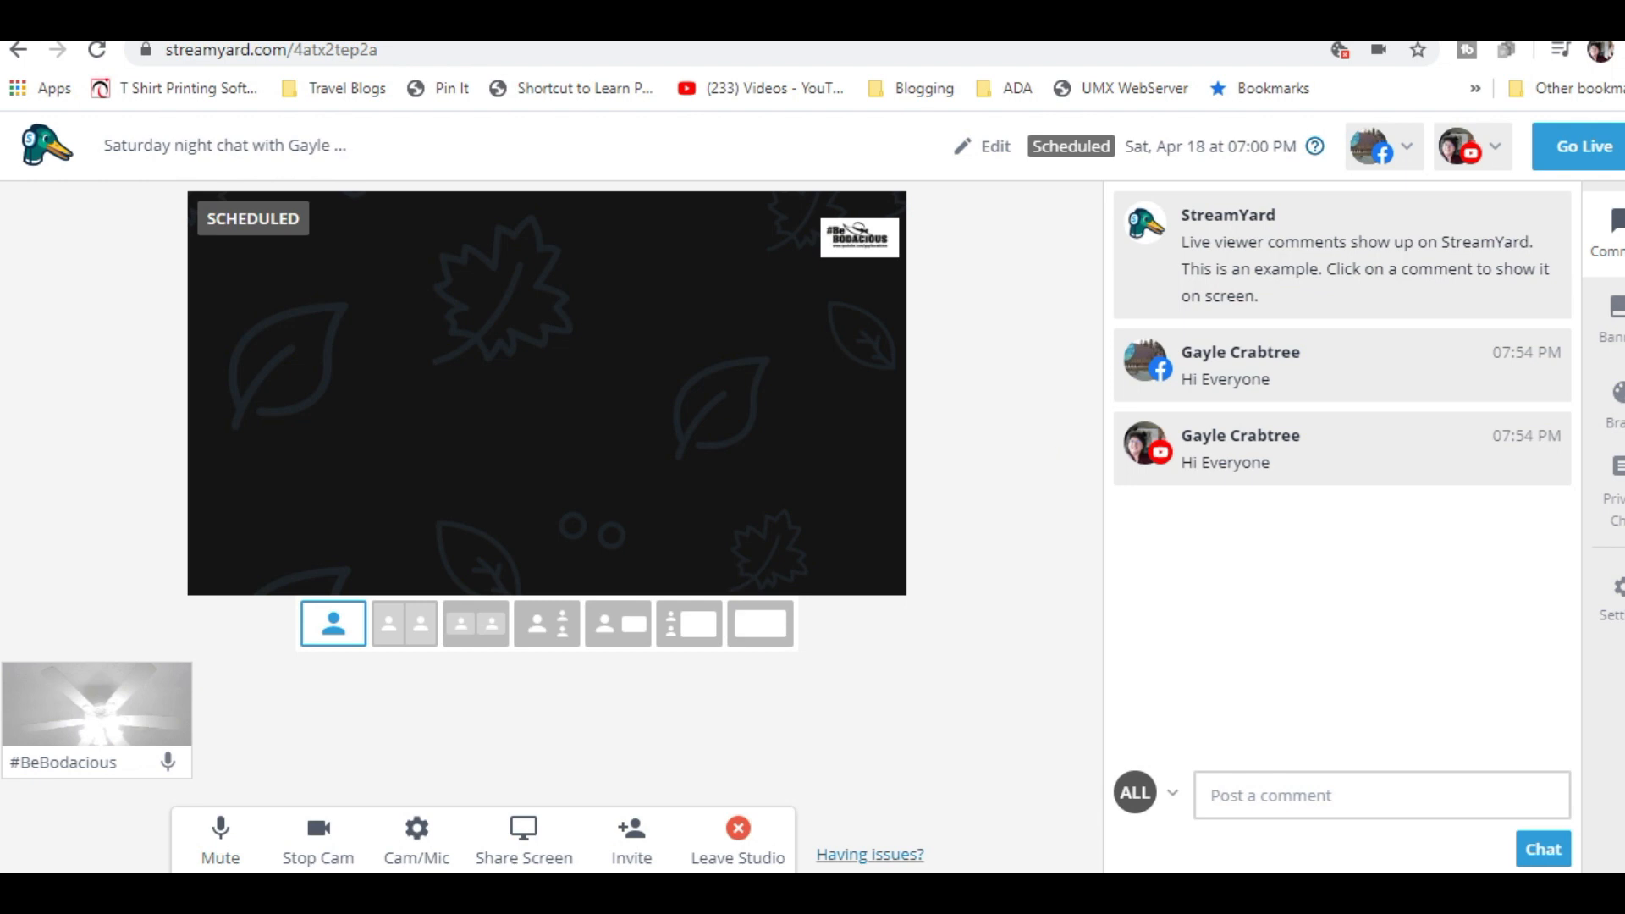
# Add a banner reading "Welcome! I'm glad you're here." to the Example banners without the scrolling ticker.
pyautogui.click(1614, 321)
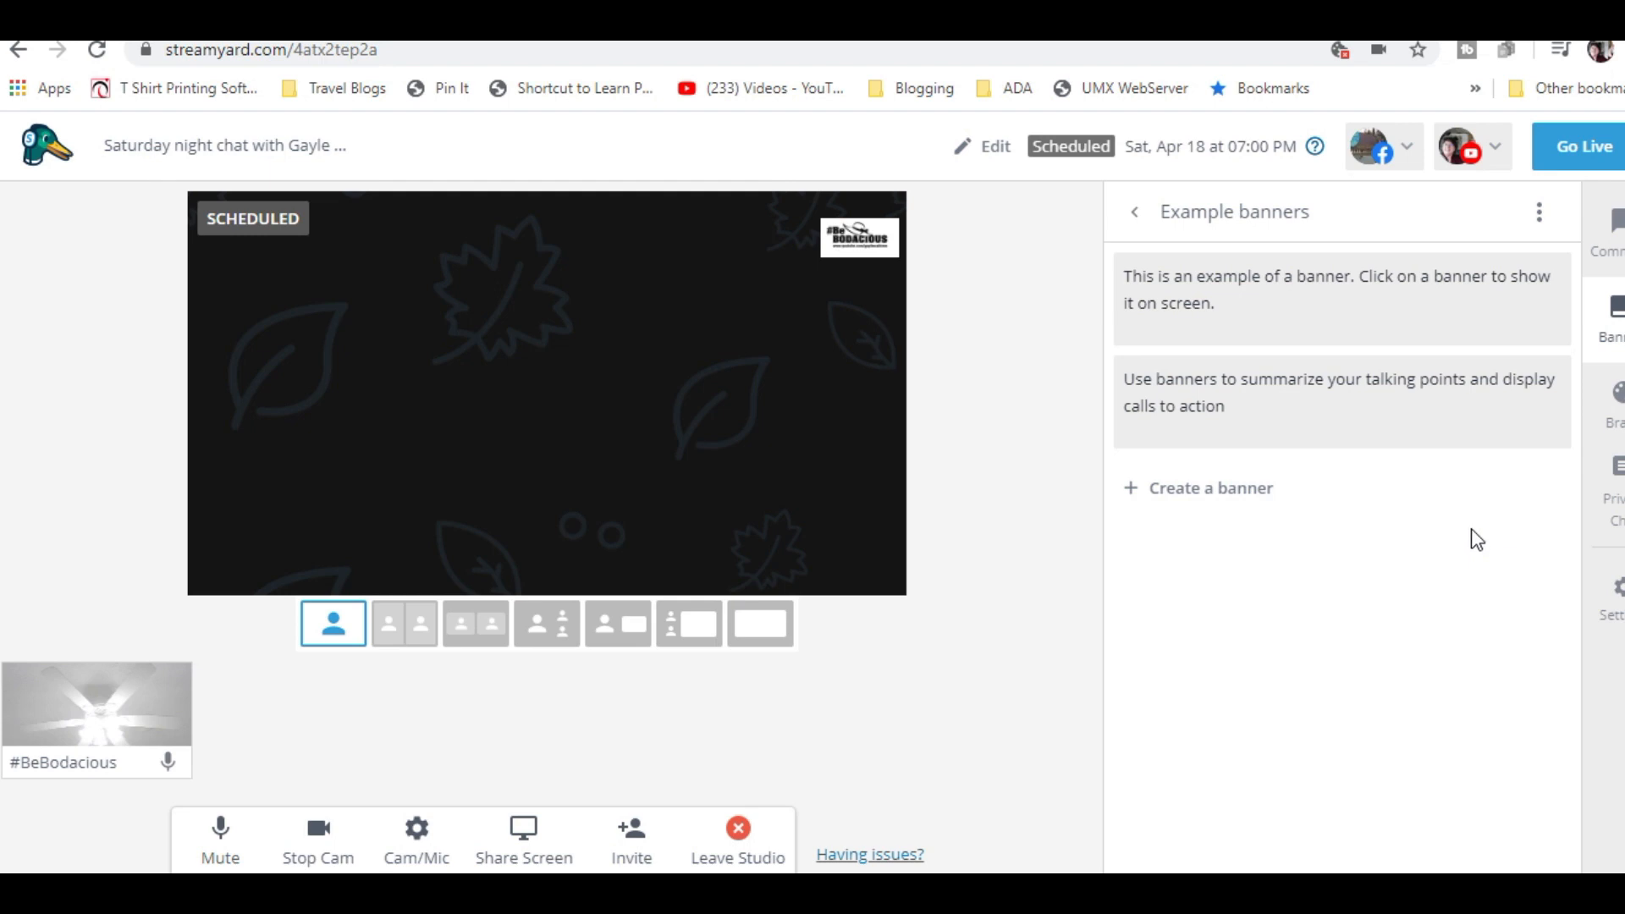
pyautogui.click(1200, 496)
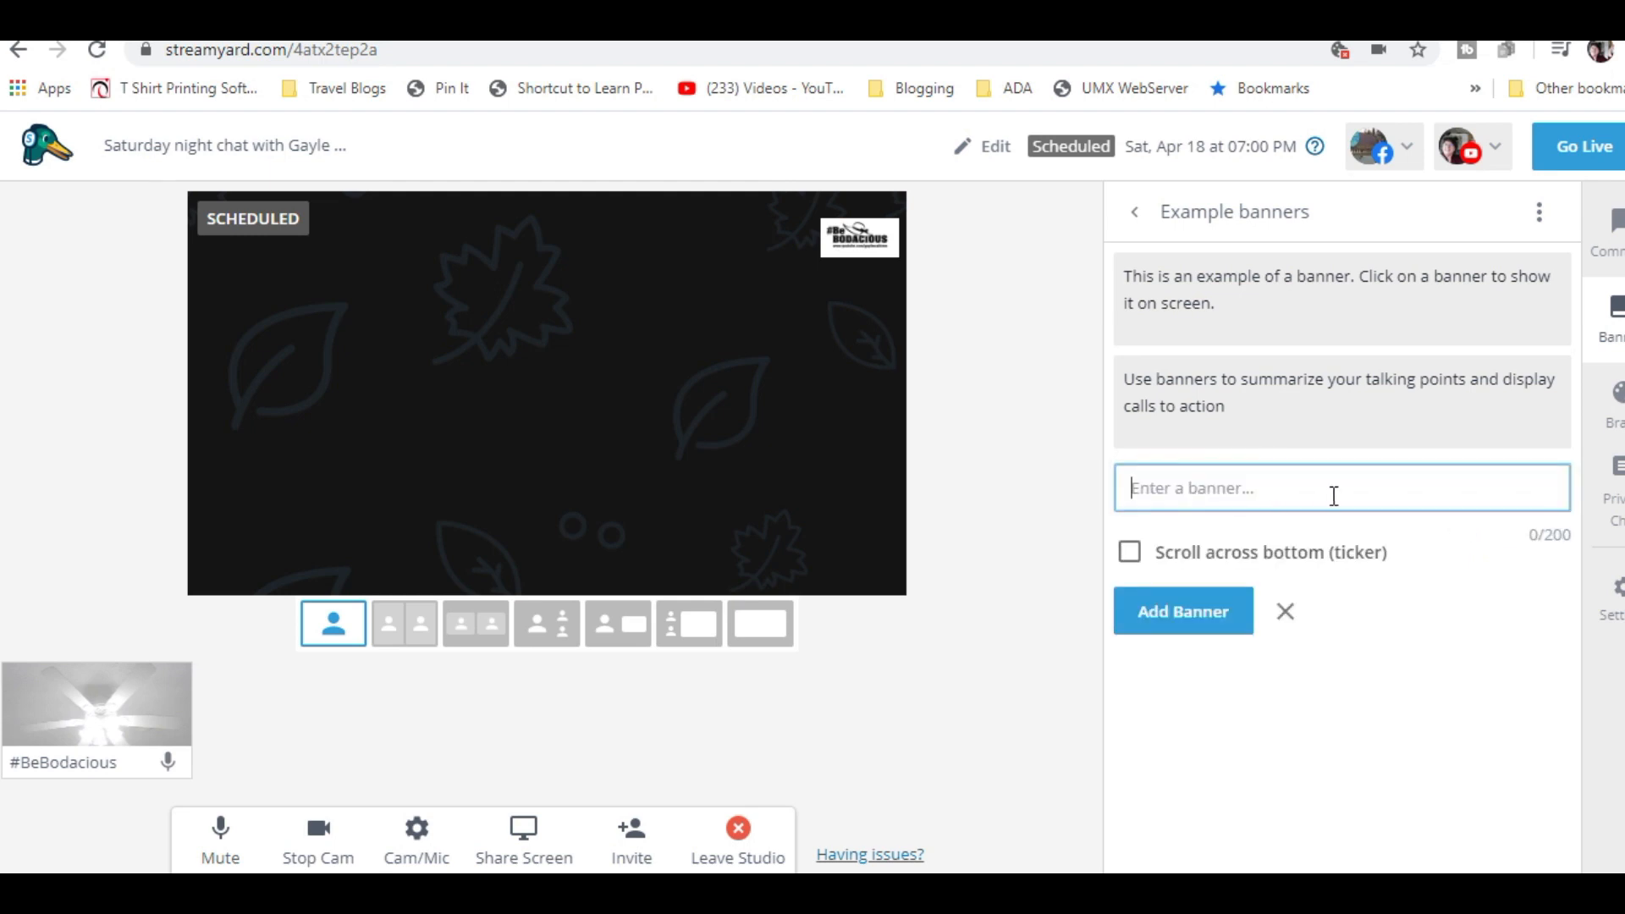
pyautogui.write('WEL')
pyautogui.press('BackSpace')
pyautogui.press('BackSpace')
pyautogui.write("elcome! I'm glad you're here.")
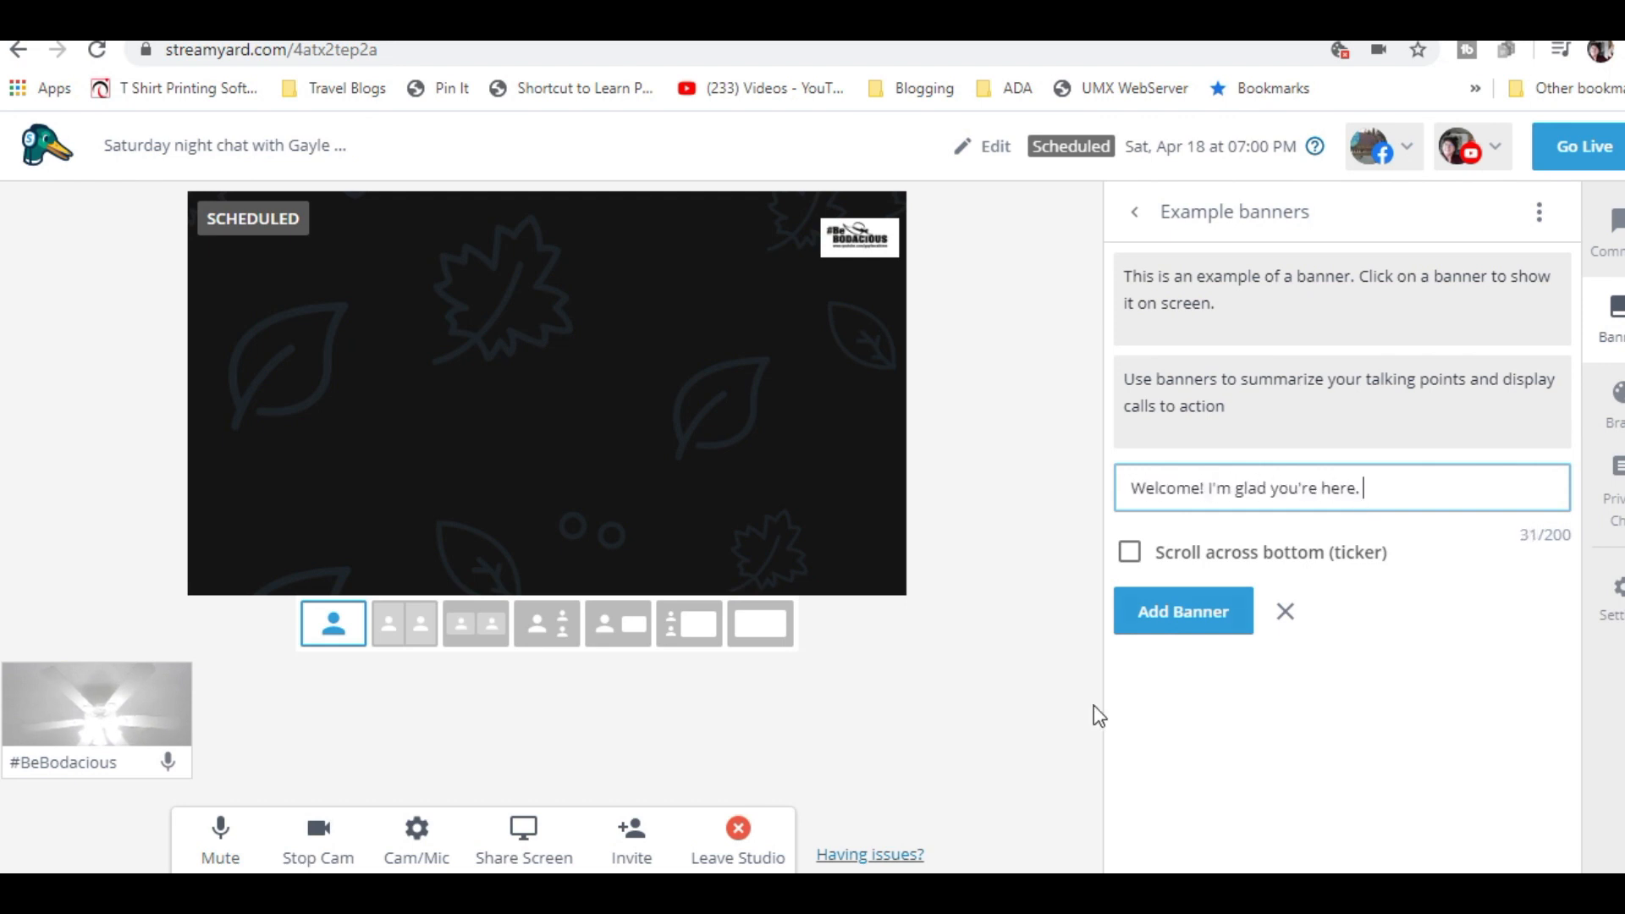
pyautogui.click(1174, 611)
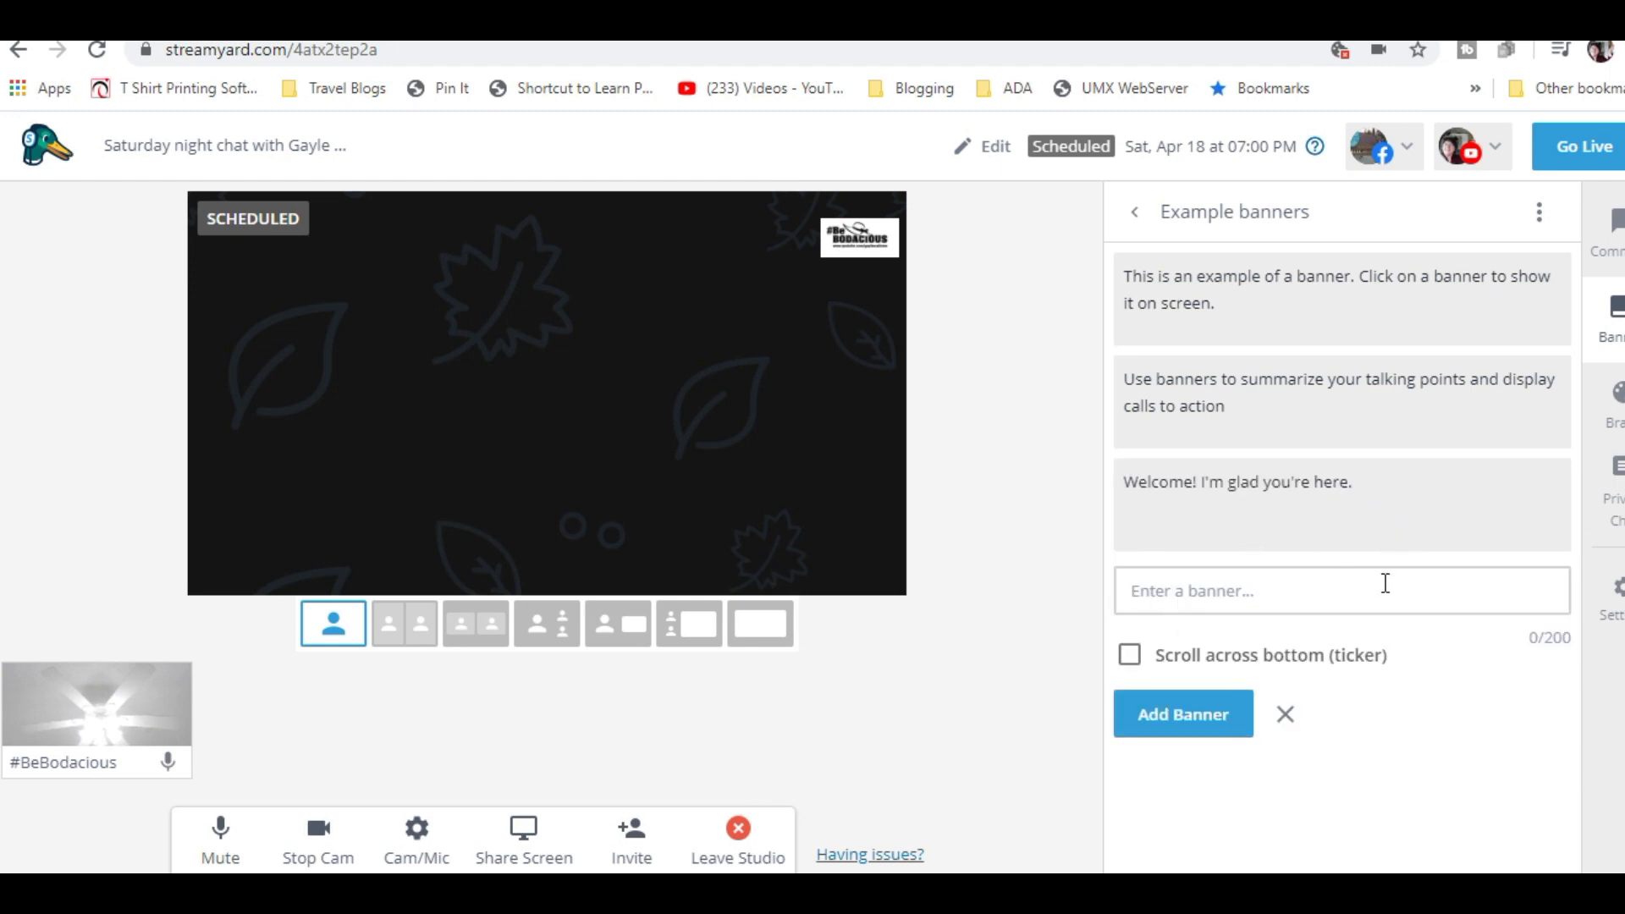
# Review the Brand 1 color, theme, logo, overlay and background options, and look at the private guest chat.
pyautogui.click(1612, 419)
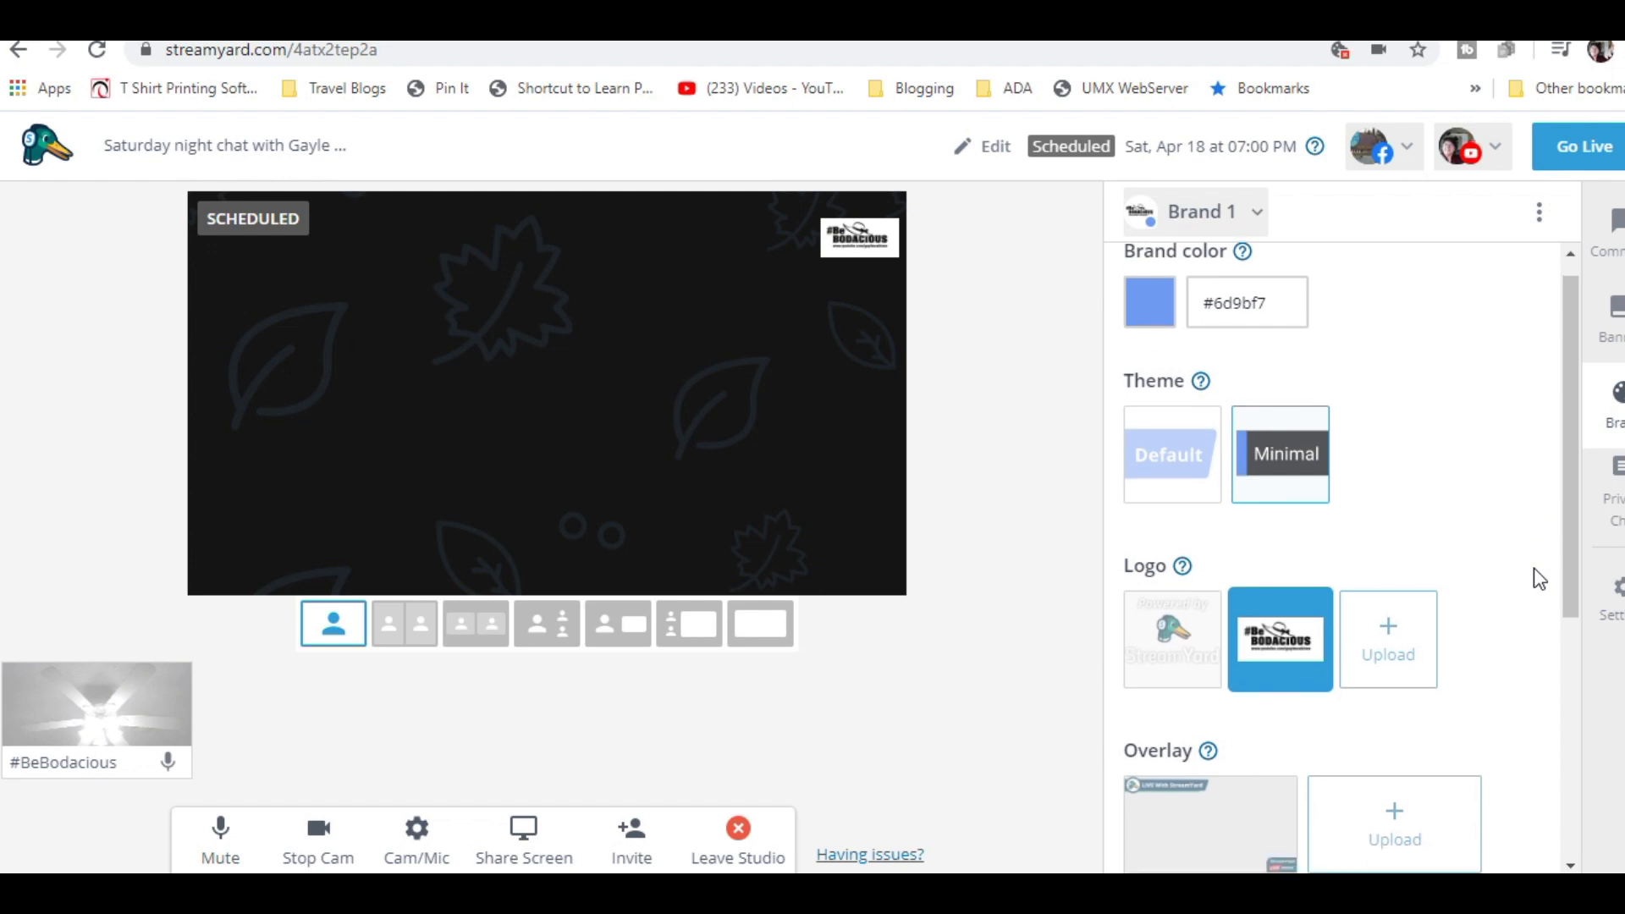
pyautogui.scroll(-5, 1537, 559)
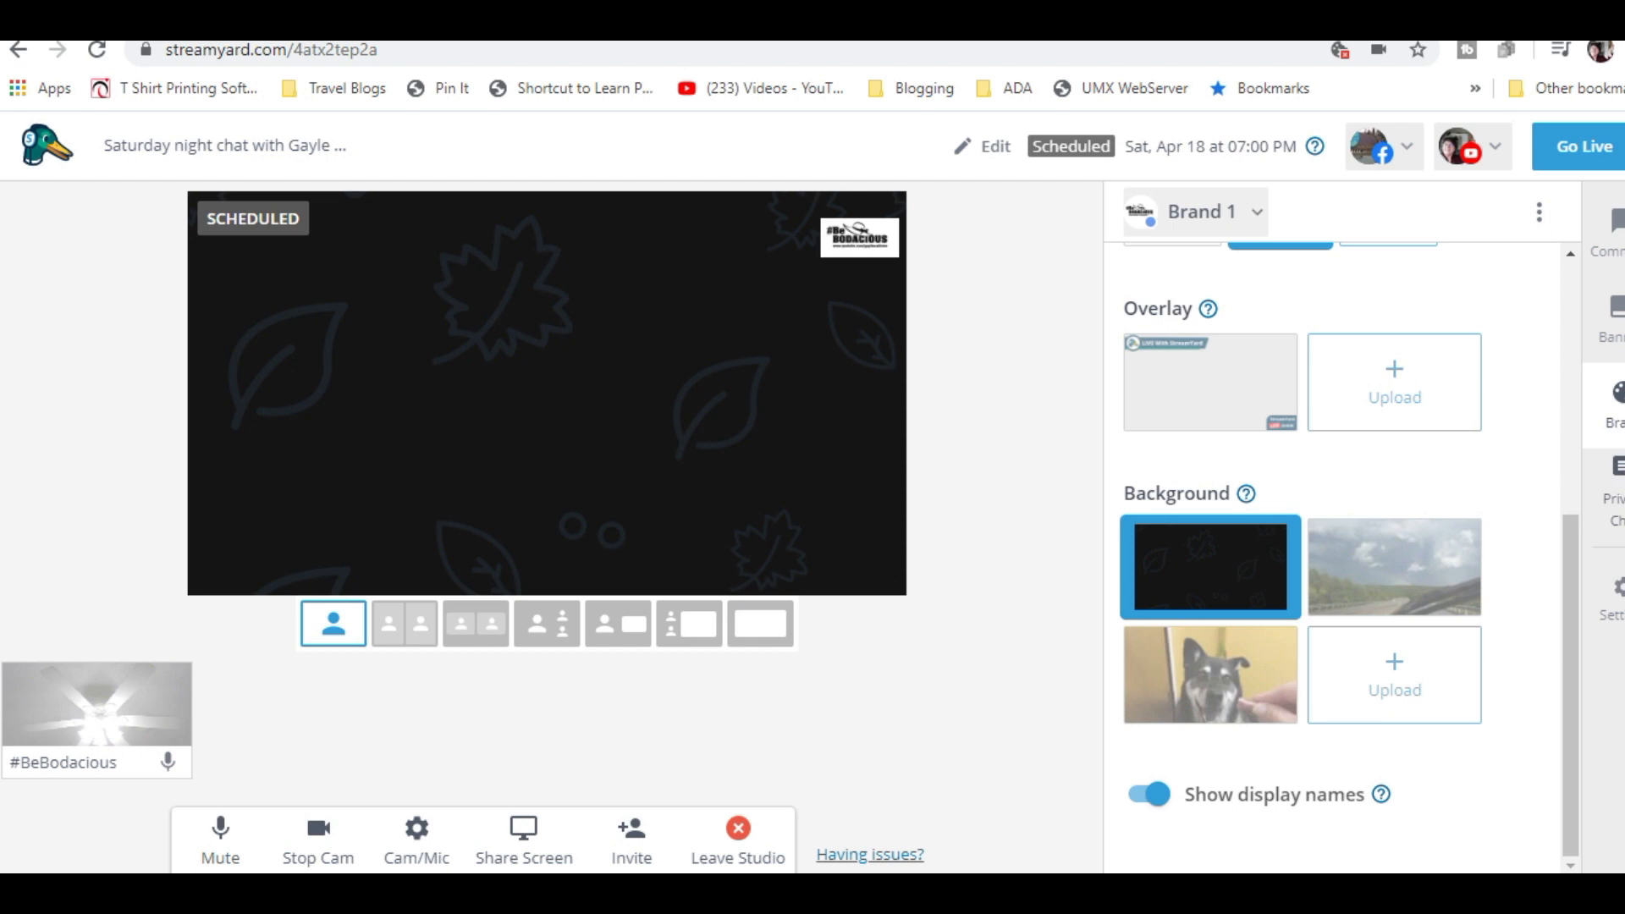
pyautogui.click(1617, 493)
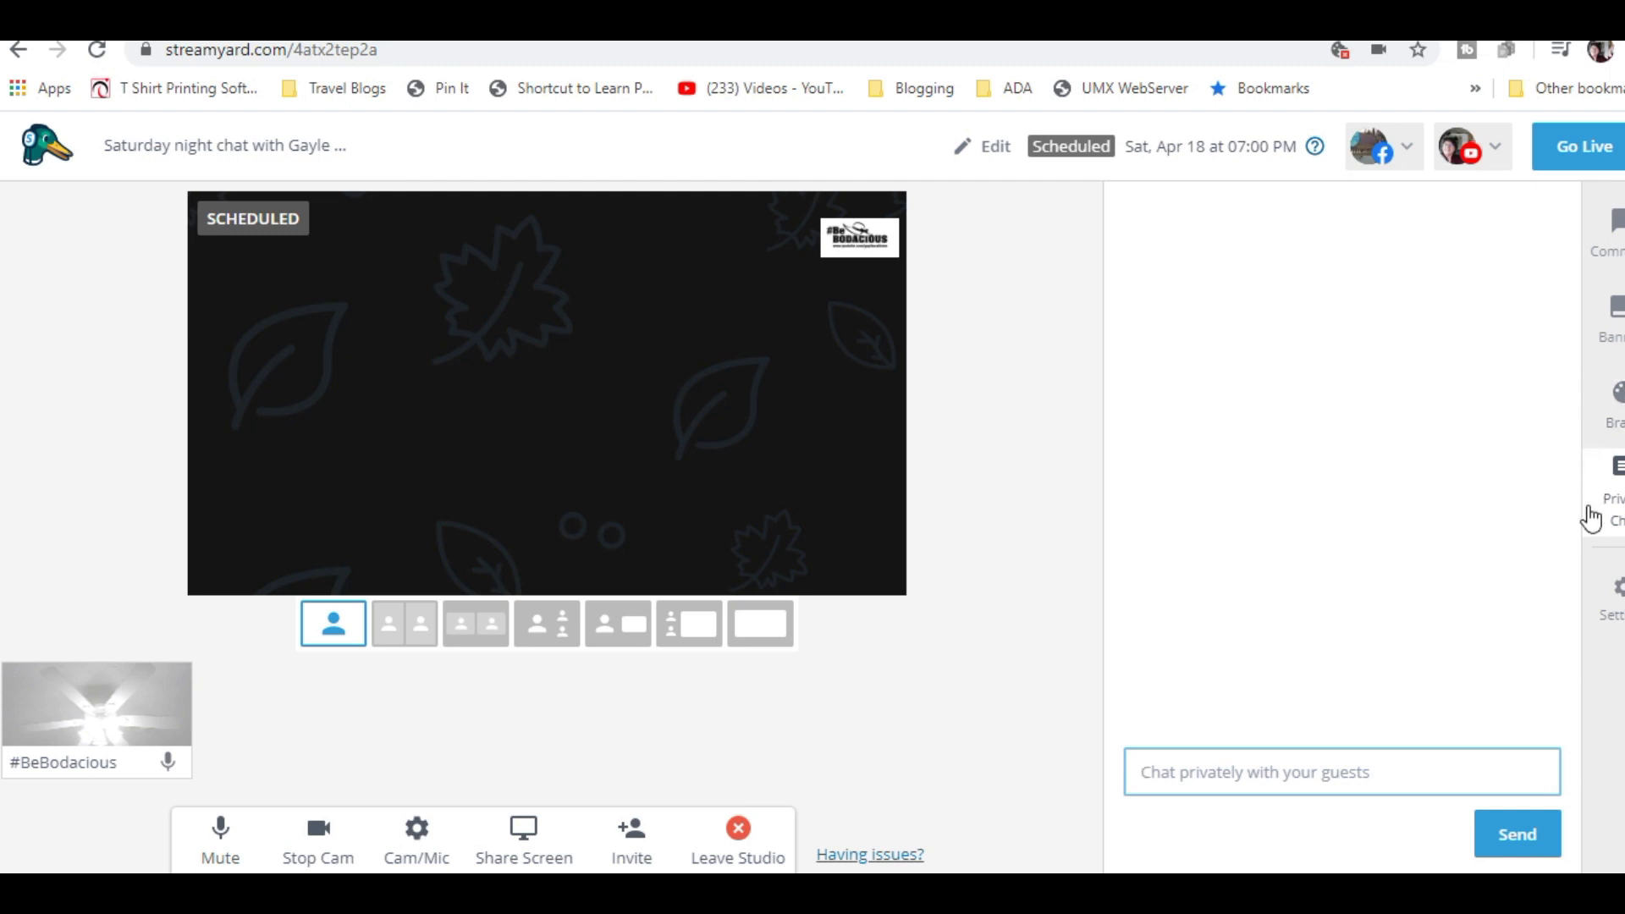
pyautogui.click(1460, 622)
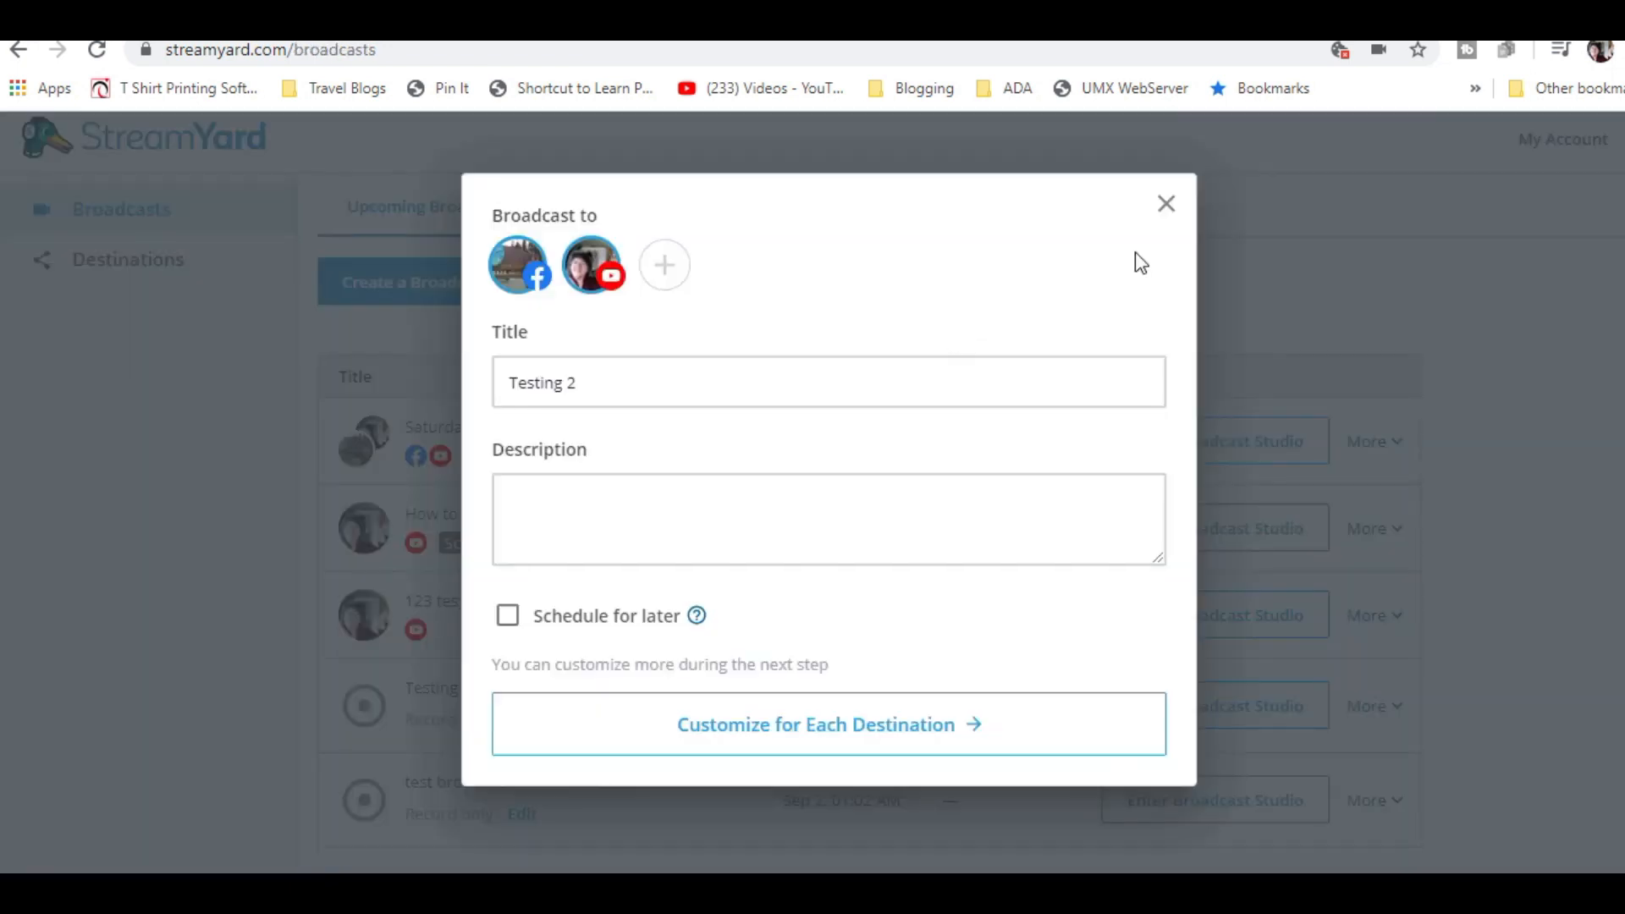
# Dismiss the Testing 2 broadcast's settings without changes and look over the upcoming broadcasts.
pyautogui.click(1165, 199)
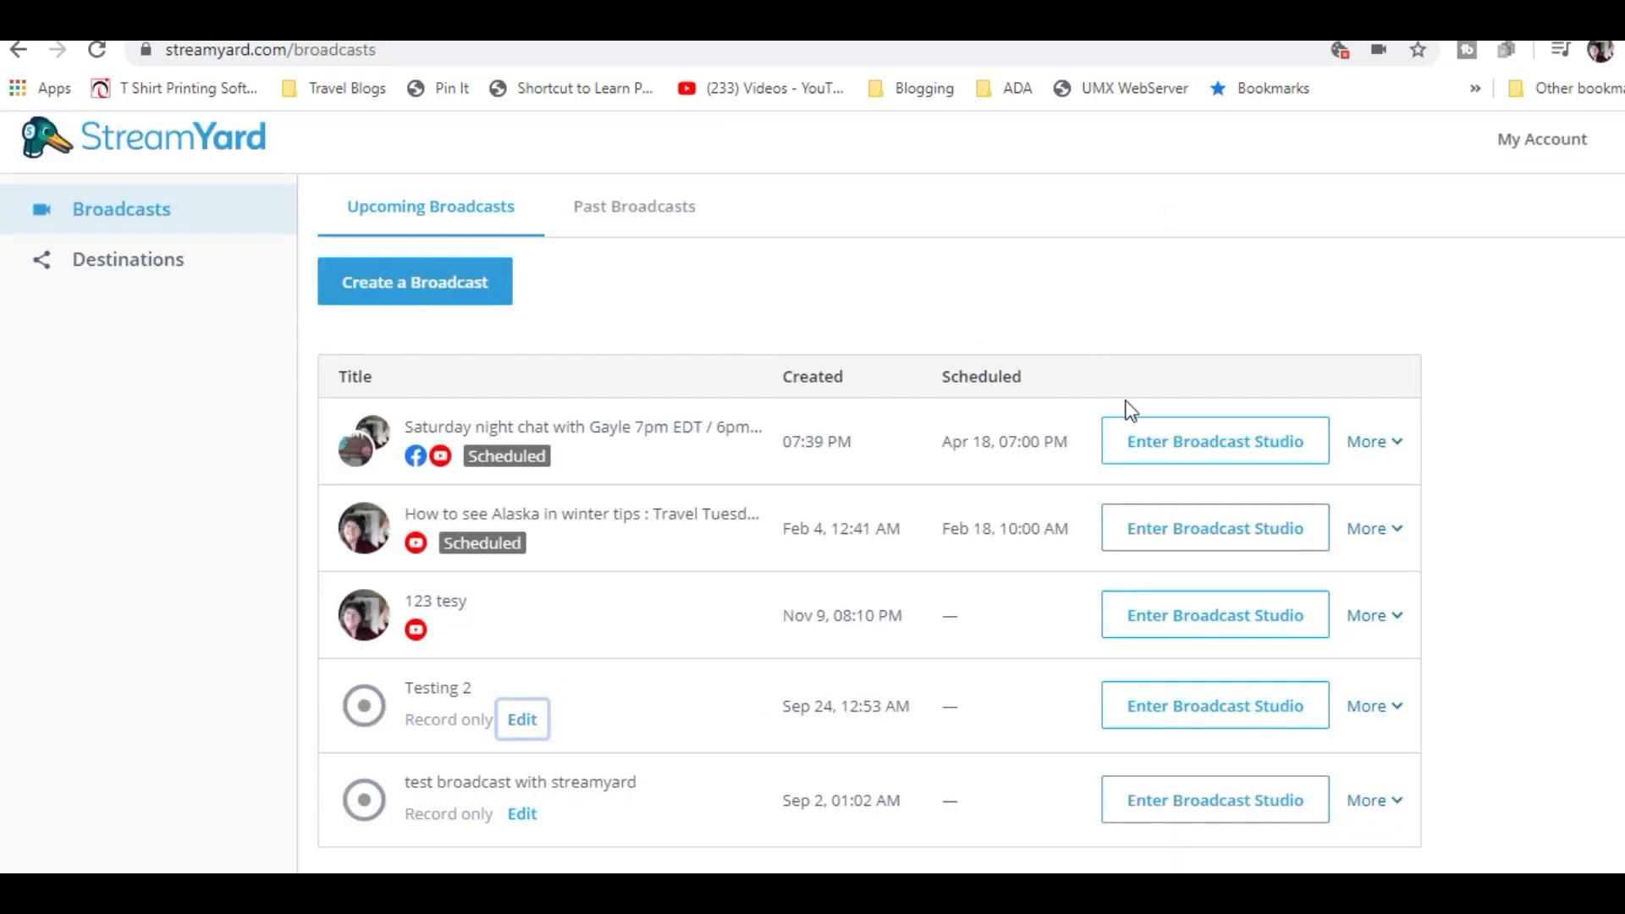
pyautogui.scroll(-2, 1549, 518)
pyautogui.scroll(2, 1542, 516)
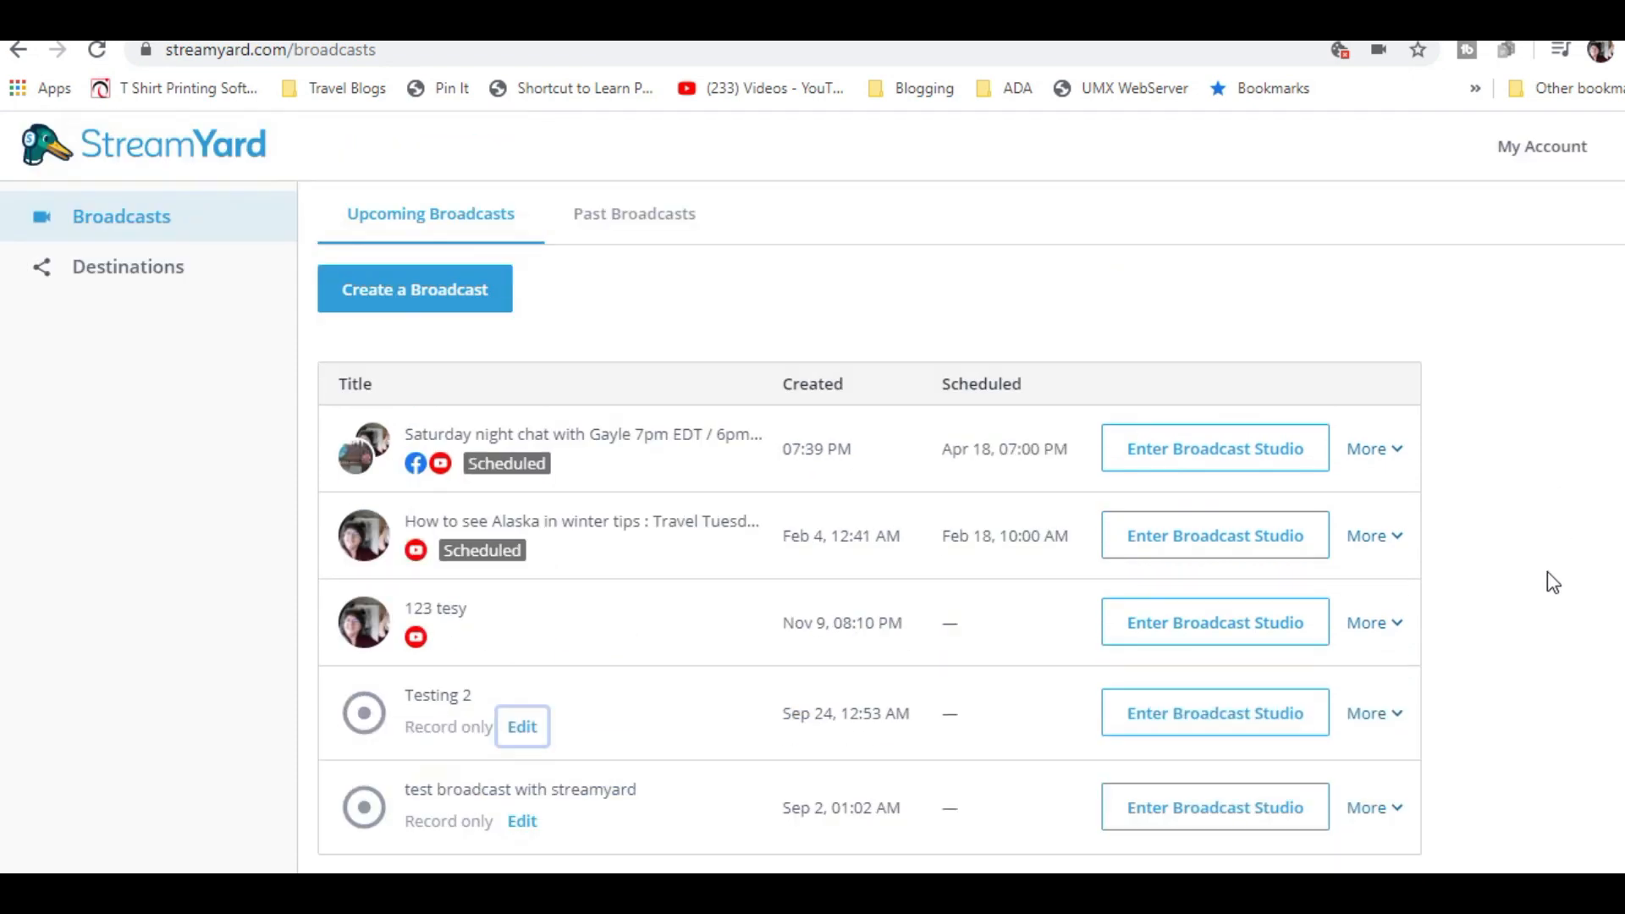